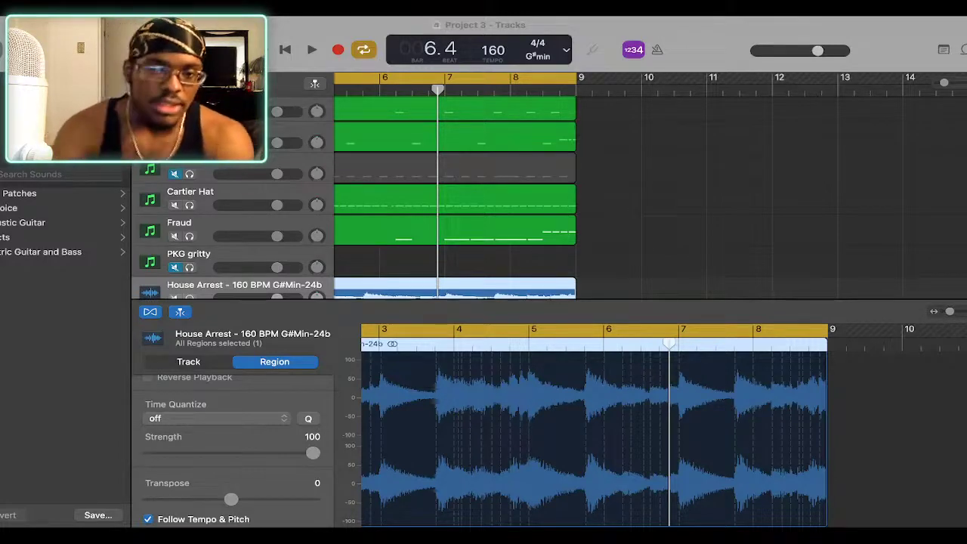
# Play the loop and try the House Arrest region with Follow Tempo & Pitch off, restoring the setting before stopping playback.
pyautogui.press('space')
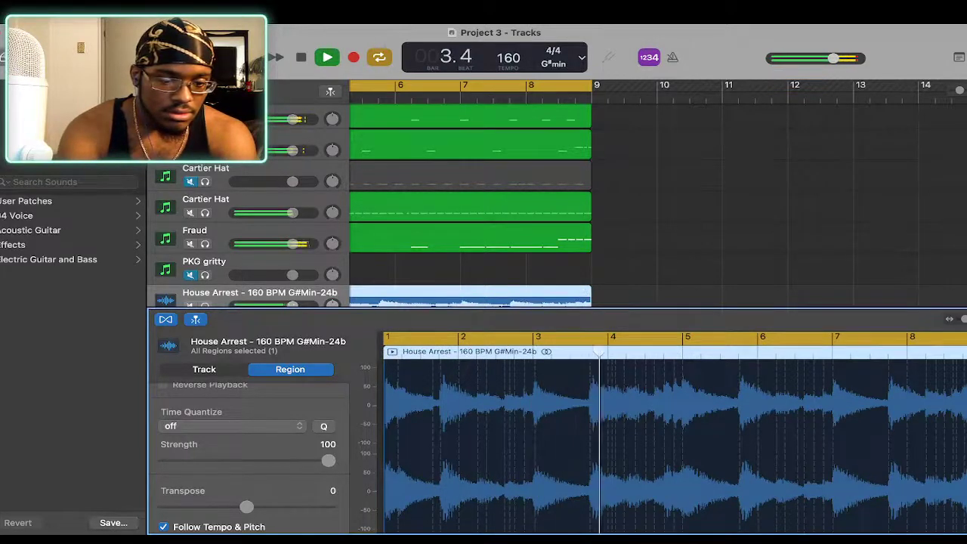
pyautogui.click(162, 385)
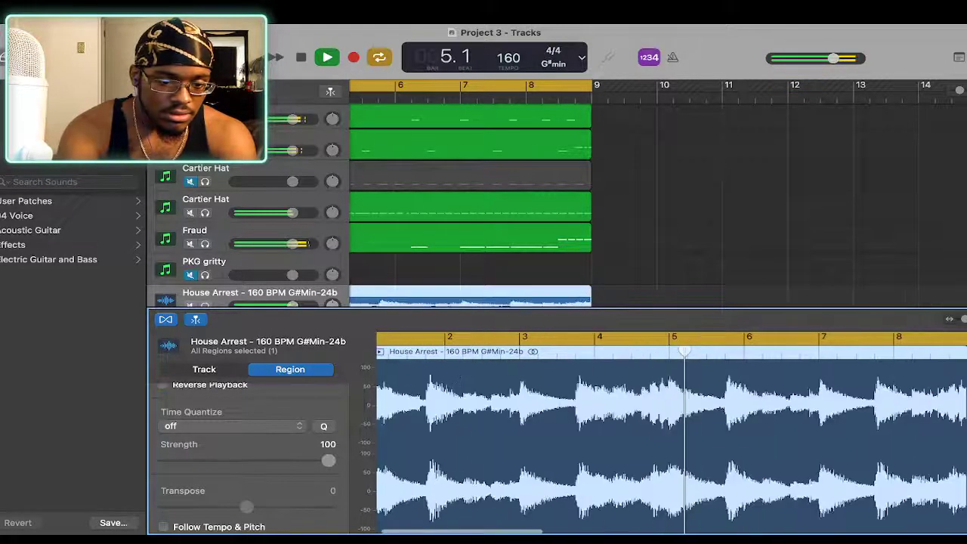
pyautogui.click(164, 527)
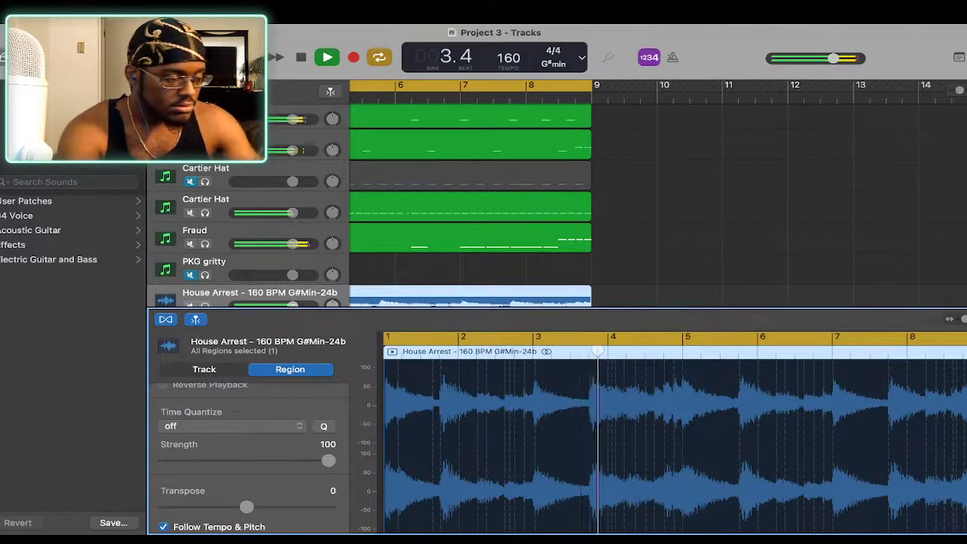
pyautogui.press('space')
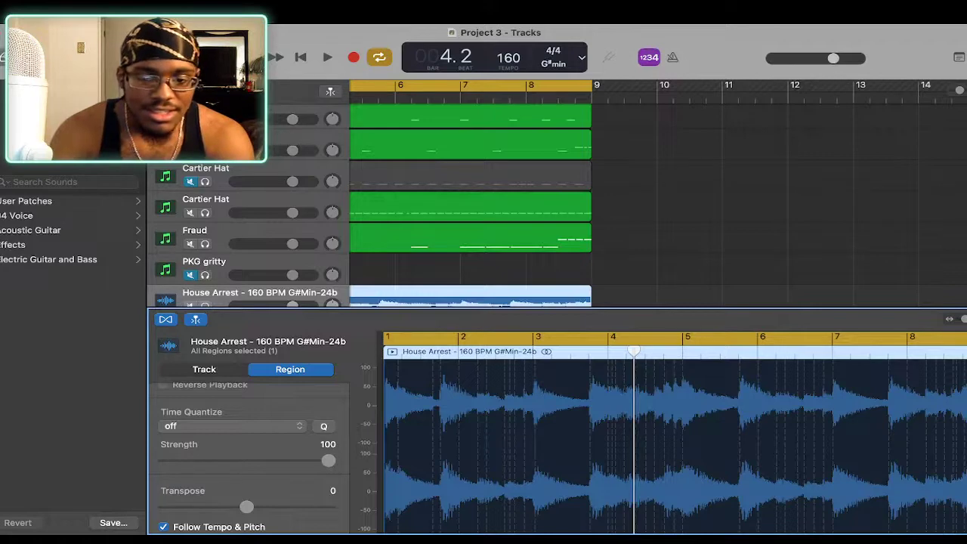
# Play the project from the beginning twice to hear the House Arrest sample with the drum tracks.
pyautogui.scroll(-3, 370, 203)
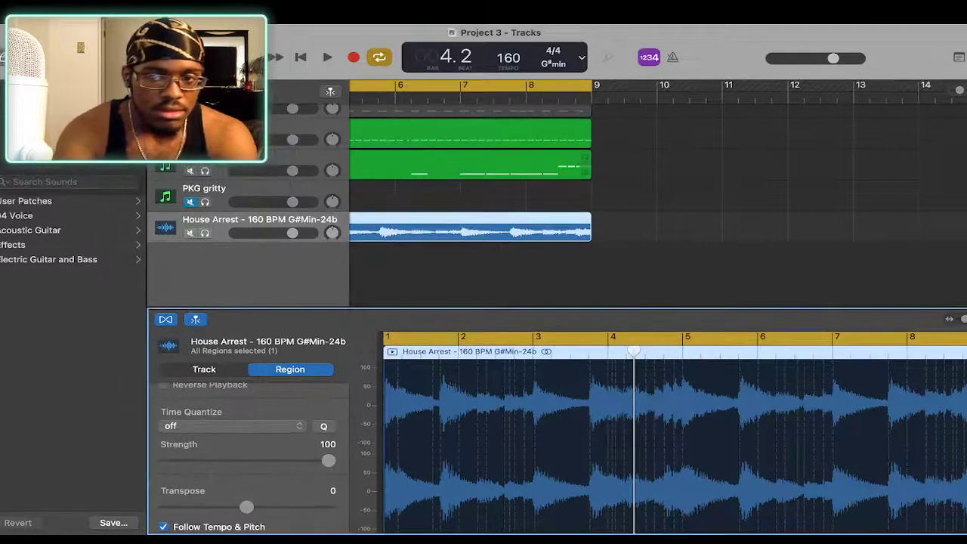
pyautogui.press('Return')
pyautogui.press('space')
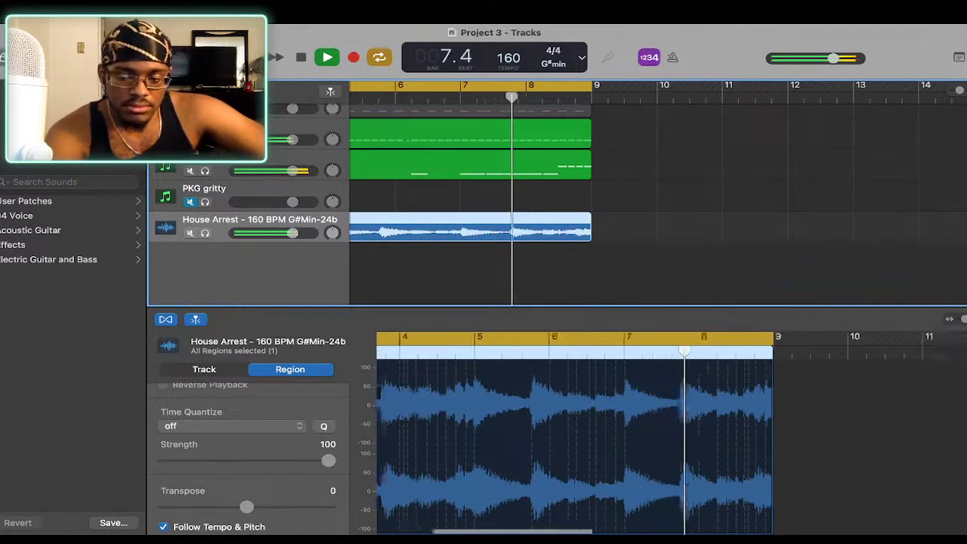
pyautogui.press('space')
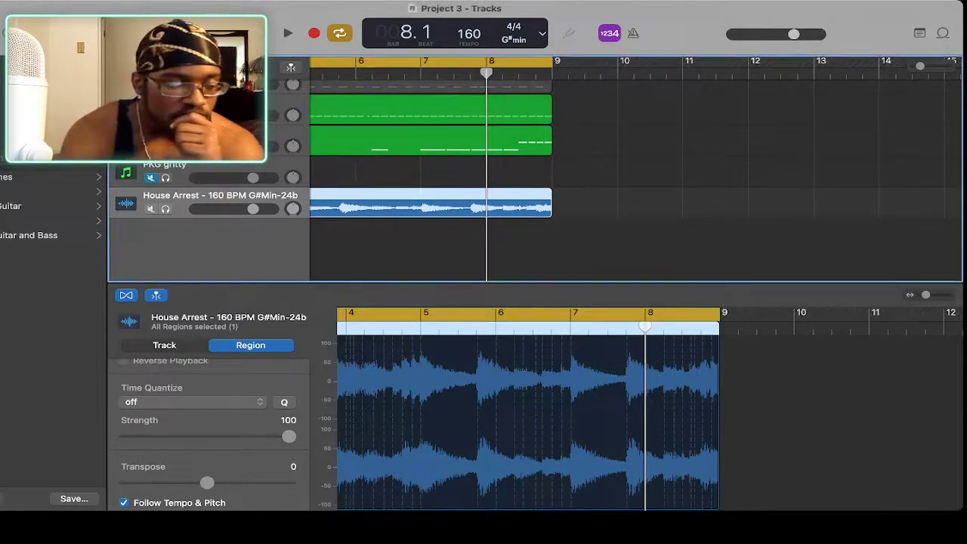
pyautogui.press('Return')
pyautogui.press('space')
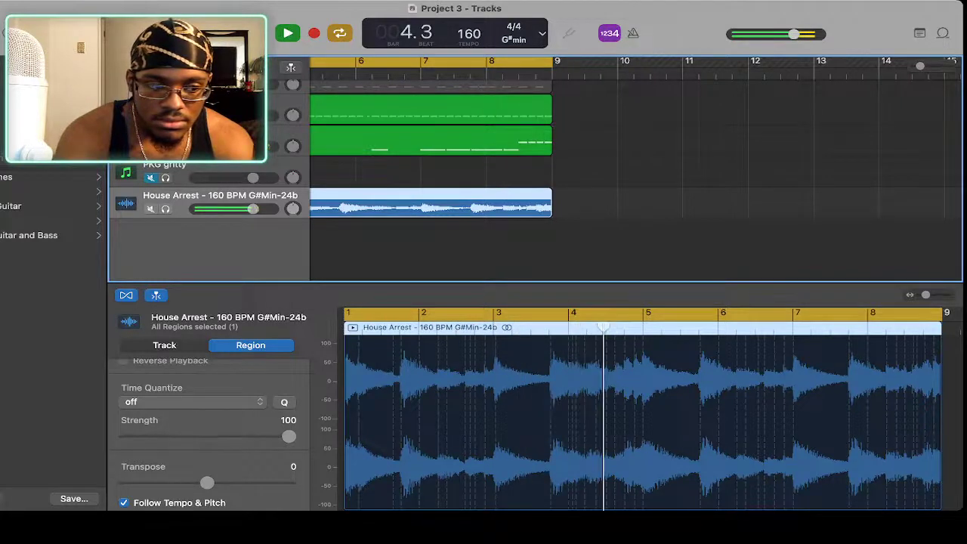
pyautogui.hscroll(2, 642, 408)
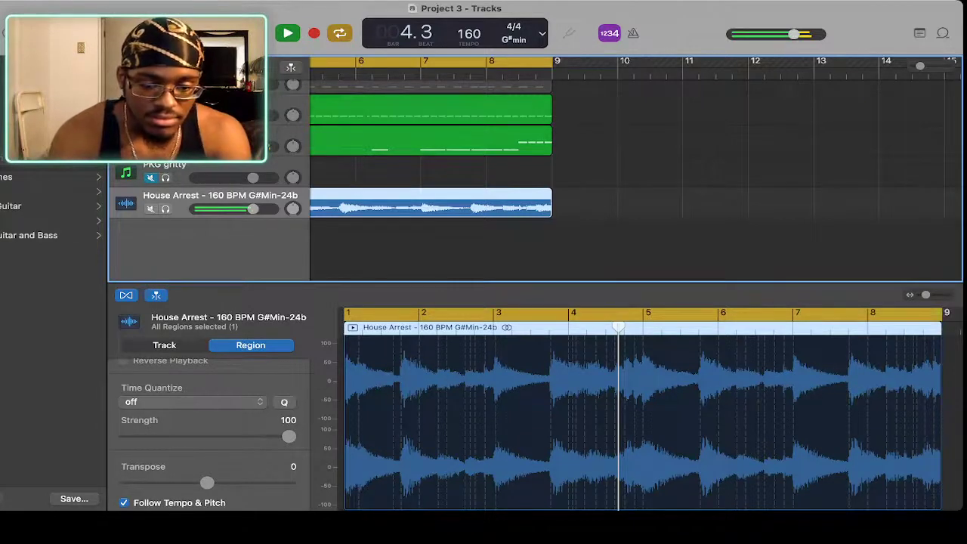
# Show the House Arrest track's own settings and play the loop again from the beginning.
pyautogui.click(163, 344)
pyautogui.press('space')
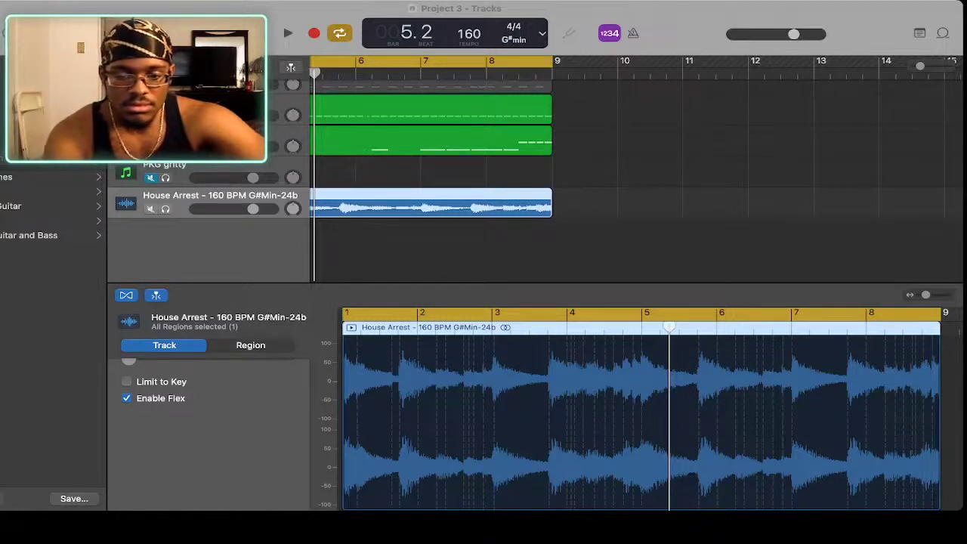
pyautogui.press('Return')
pyautogui.press('space')
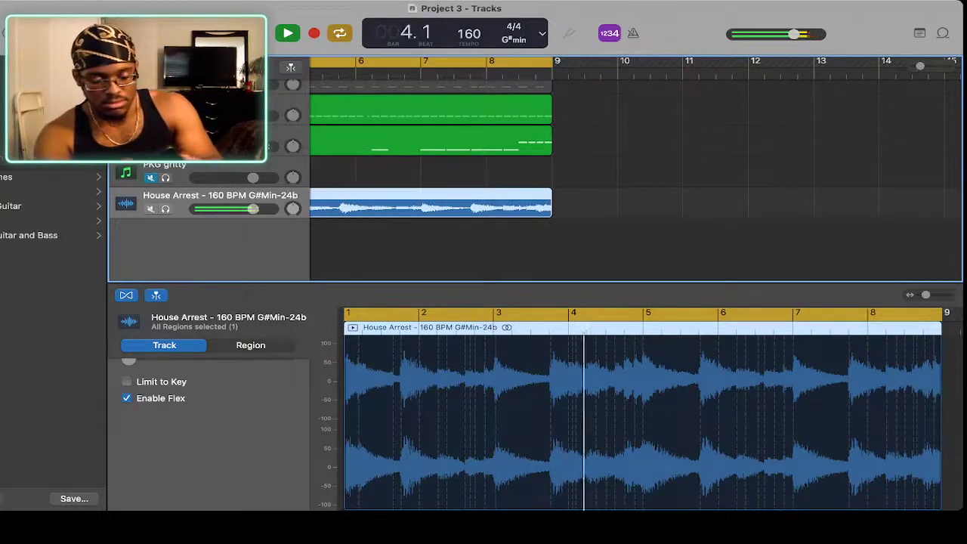
pyautogui.hscroll(3, 642, 408)
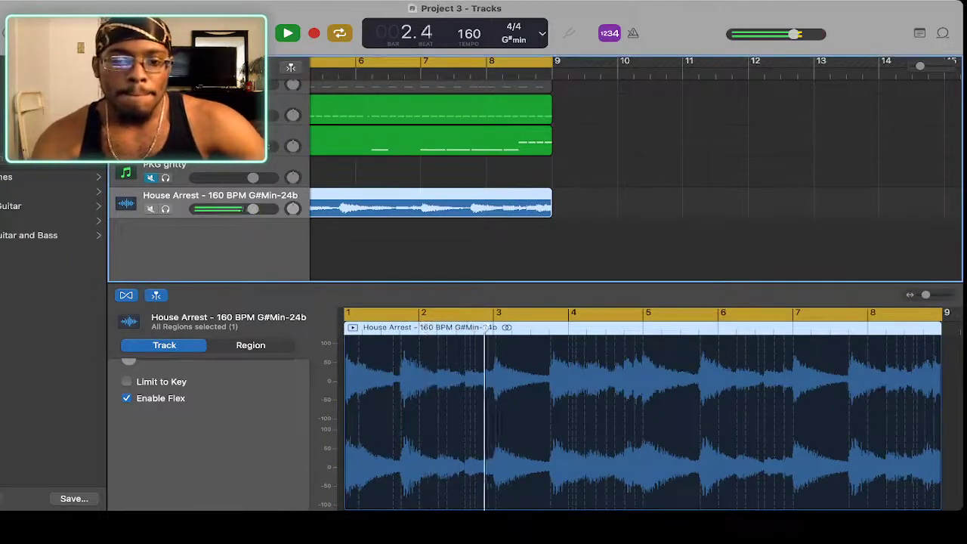
pyautogui.hscroll(-5, 634, 166)
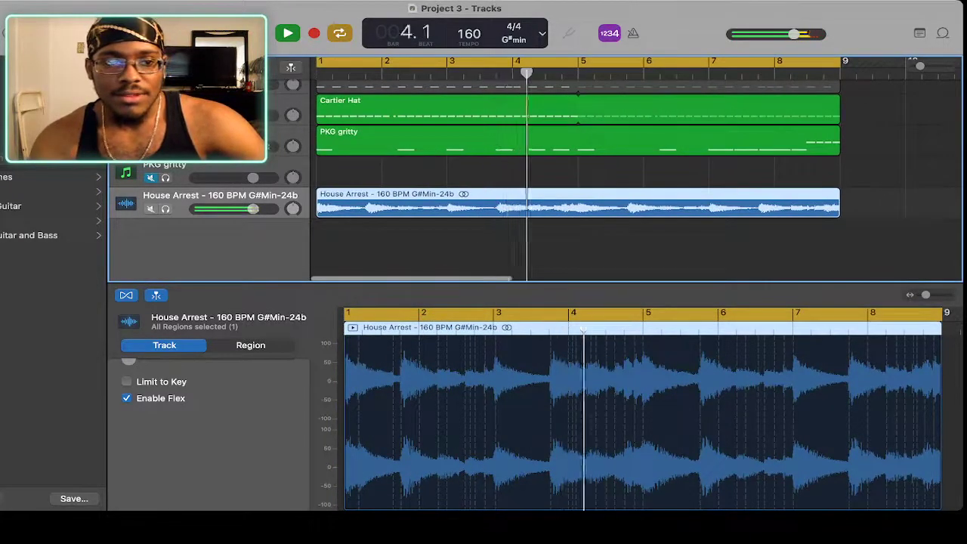
pyautogui.press('space')
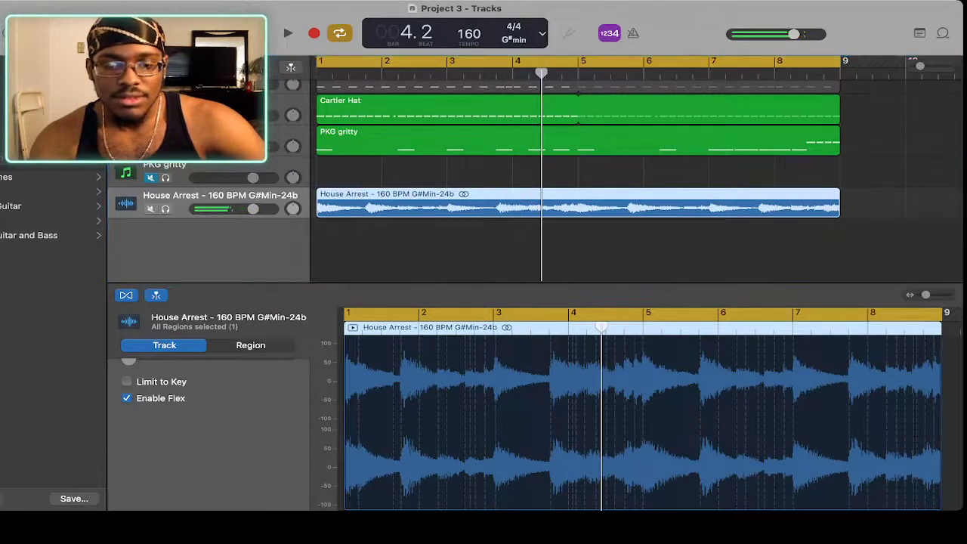
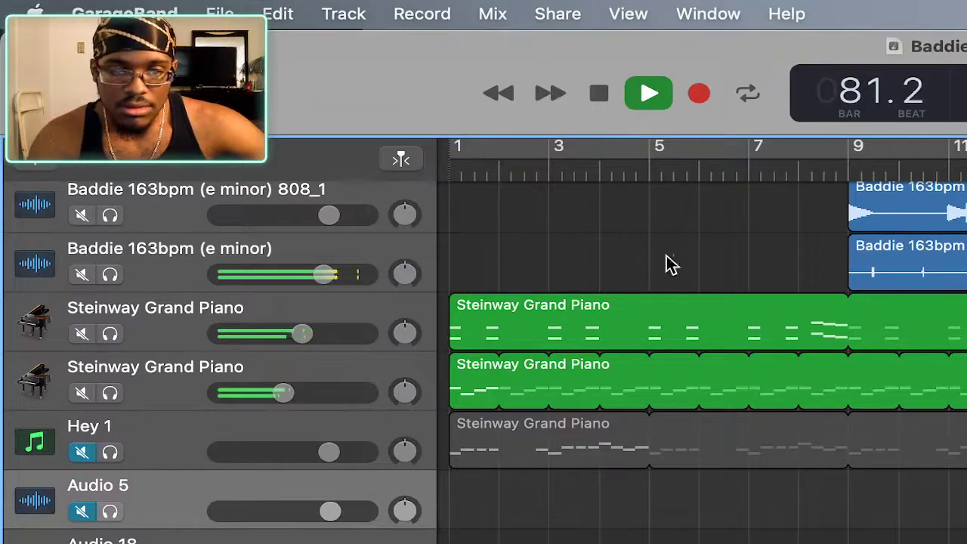
# Make the timeline follow the playhead while the Baddie project plays, and select the Steinway Grand Piano tracks in turn.
pyautogui.click(400, 161)
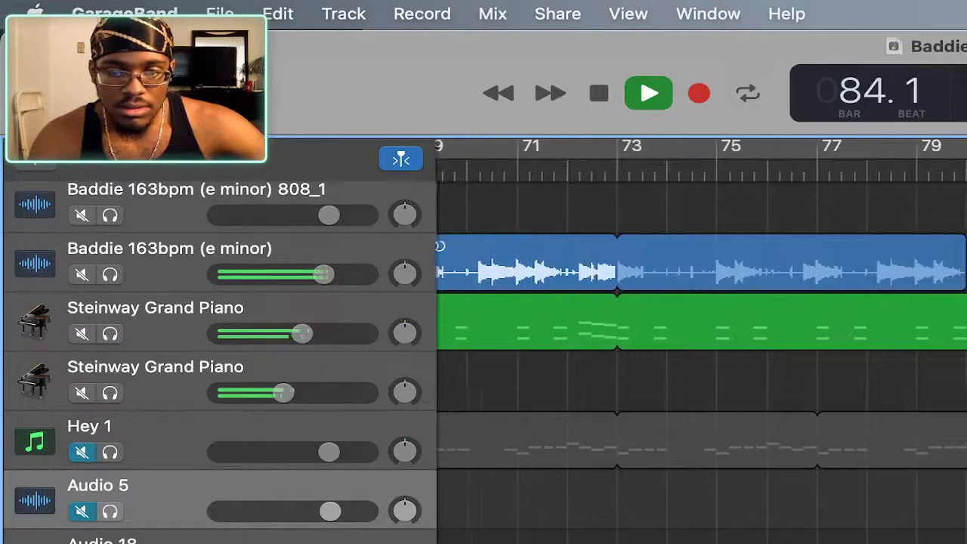
pyautogui.click(189, 381)
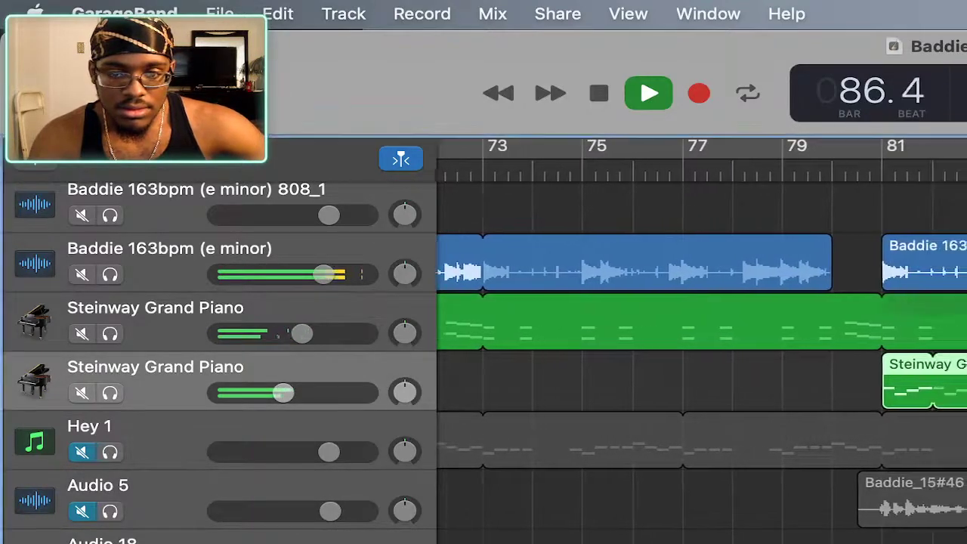
pyautogui.click(189, 321)
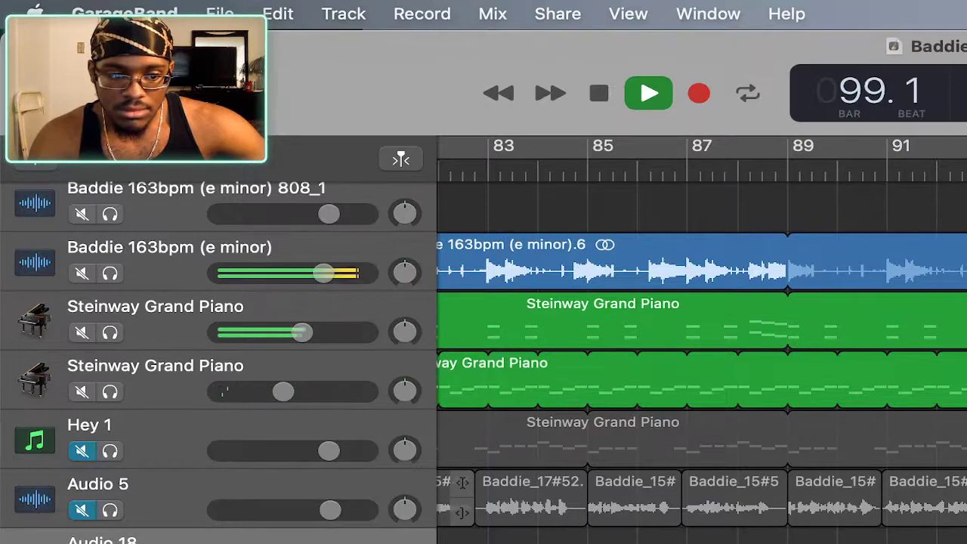
pyautogui.click(402, 160)
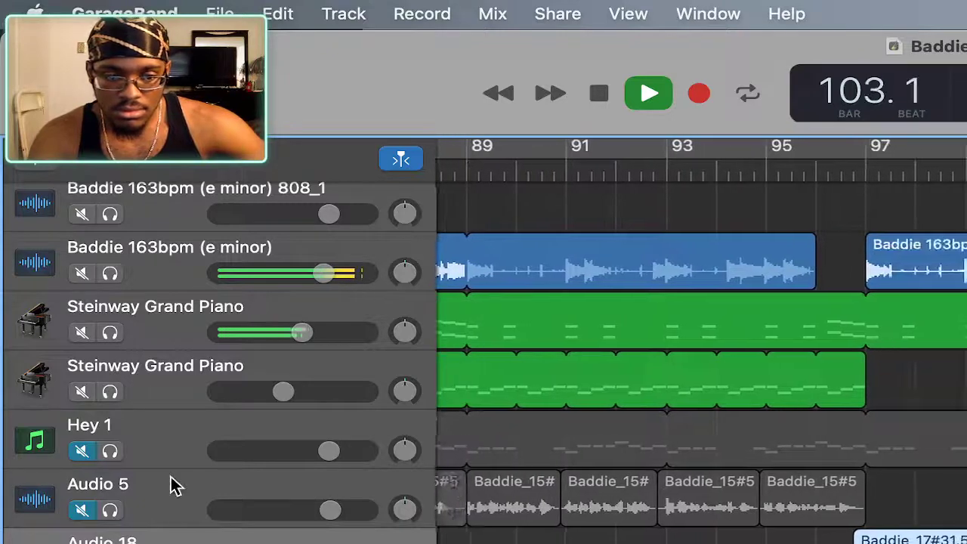
# Lower the volume of the Audio 18 track slightly during playback.
pyautogui.scroll(-4, 170, 484)
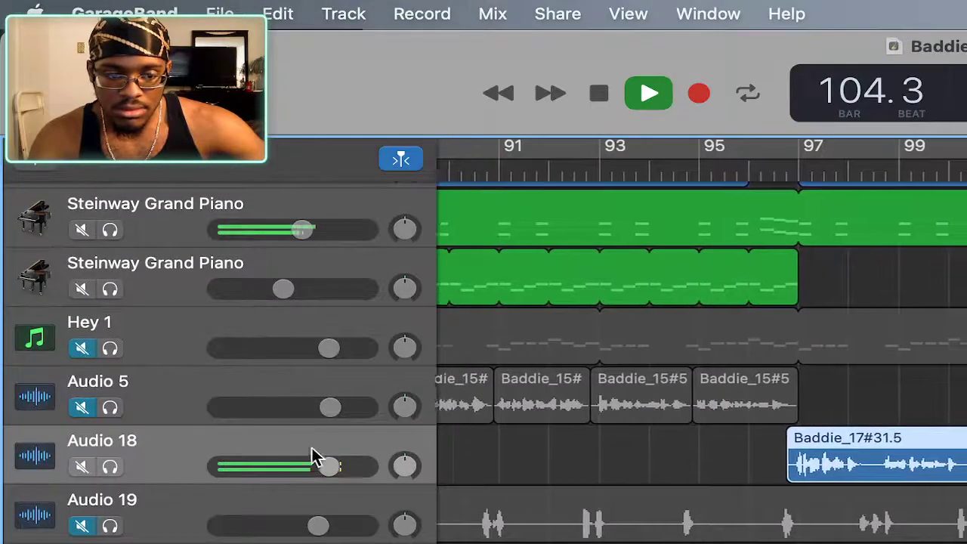
pyautogui.click(327, 467)
pyautogui.moveTo(316, 470); pyautogui.dragTo(316, 470)
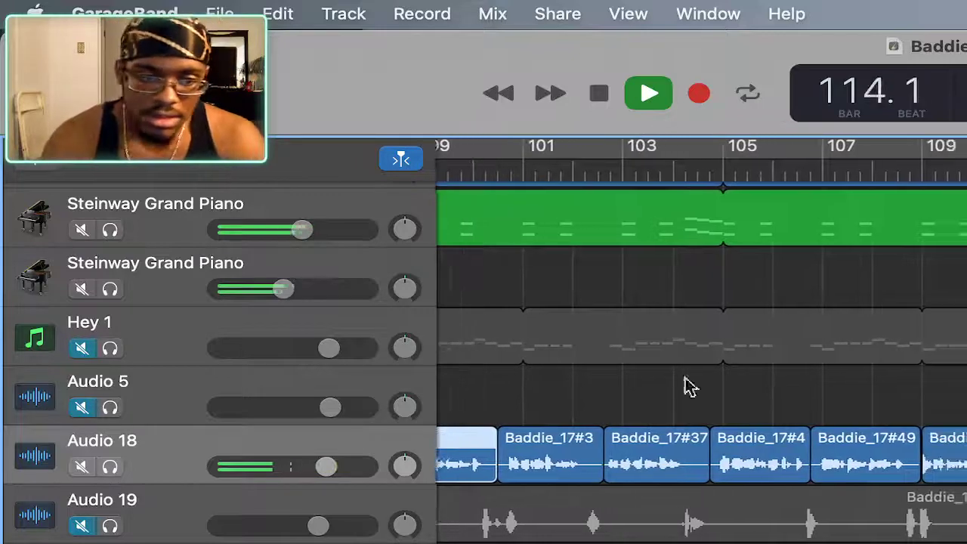
# Unmute the Audio 5 track and lower its volume slightly, keeping the track's name.
pyautogui.click(81, 407)
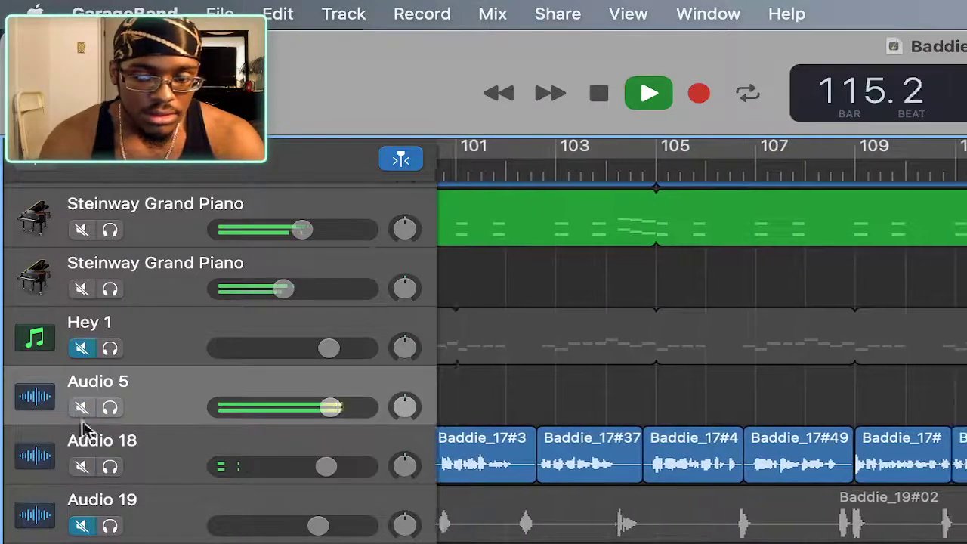
pyautogui.click(330, 407)
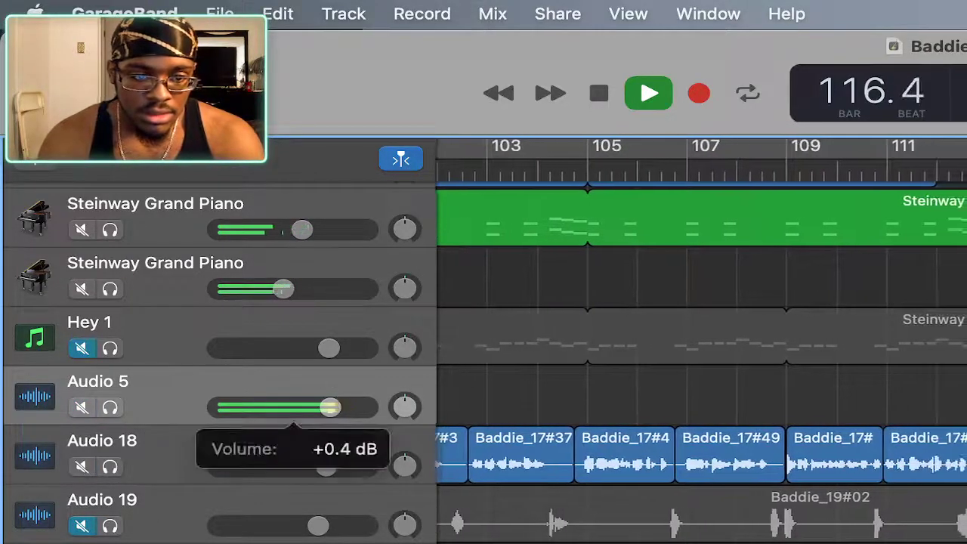
pyautogui.moveTo(330, 407); pyautogui.dragTo(323, 409)
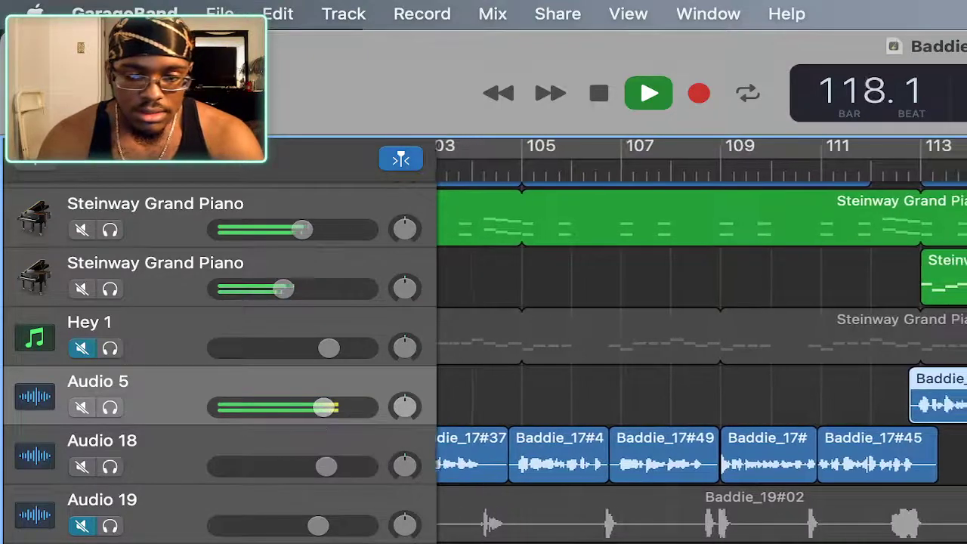
pyautogui.doubleClick(167, 387)
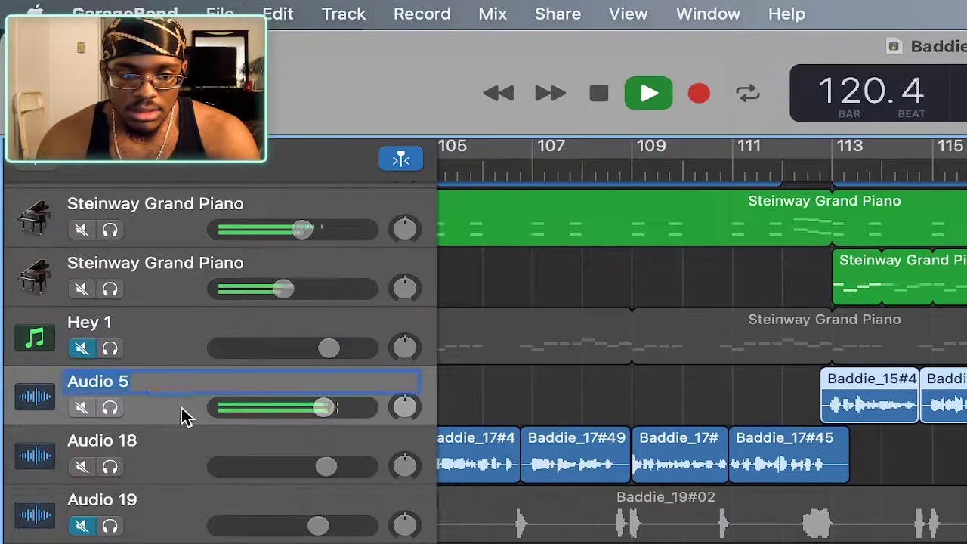
pyautogui.click(161, 411)
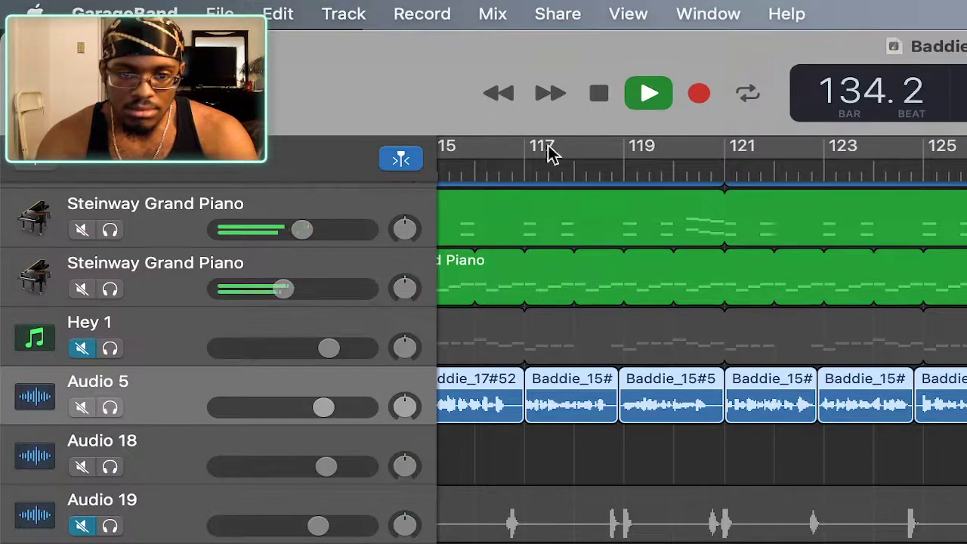
# Replay the arrangement from about bar 112 to check how the Audio 18 and Audio 5 tracks sound with the beat.
pyautogui.hscroll(-10, 647, 317)
pyautogui.click(714, 174)
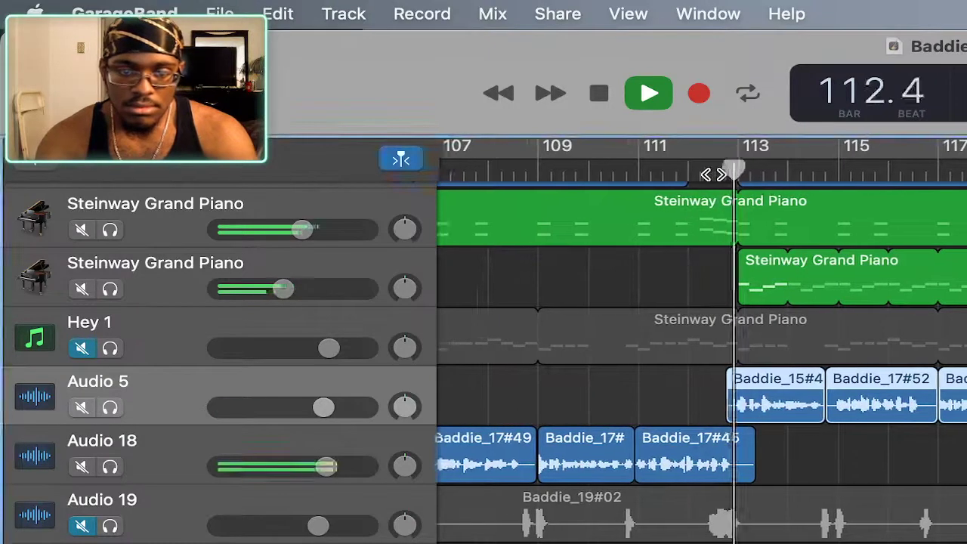
pyautogui.hscroll(-3, 702, 340)
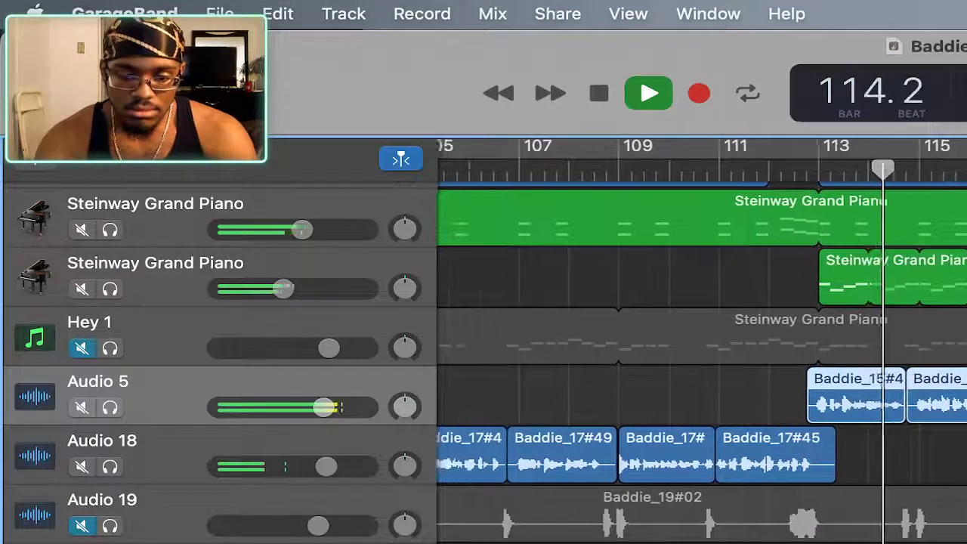
pyautogui.hscroll(-3, 703, 340)
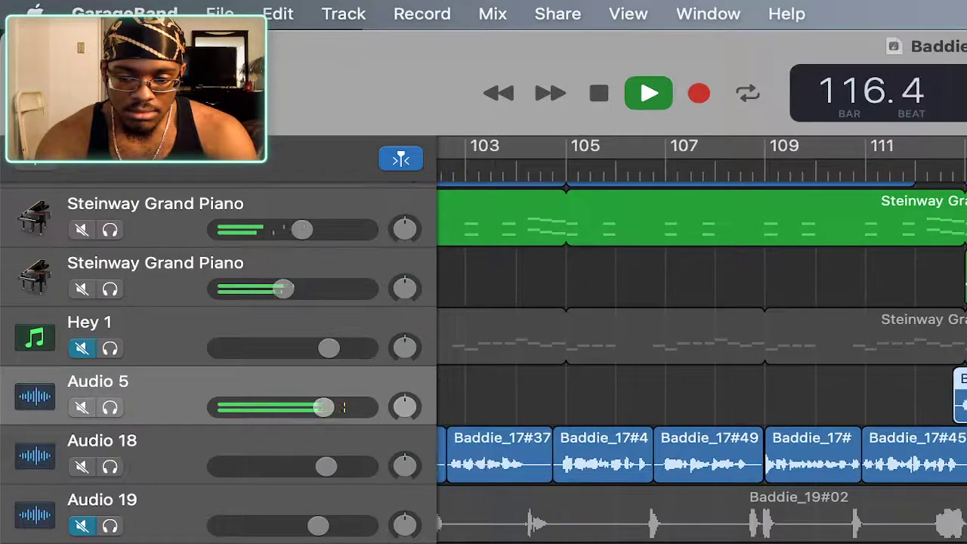
pyautogui.hscroll(2, 702, 340)
pyautogui.hscroll(3, 702, 340)
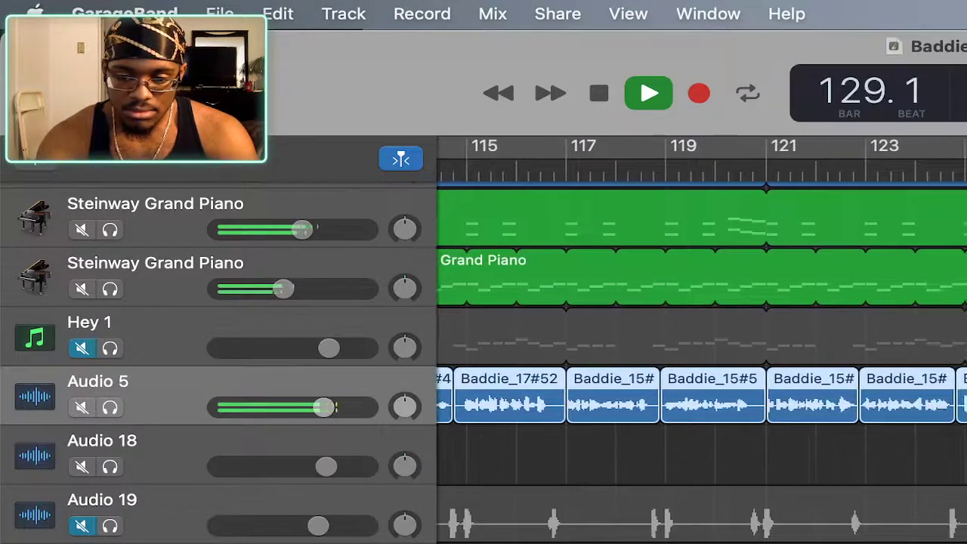
pyautogui.hscroll(-5, 703, 340)
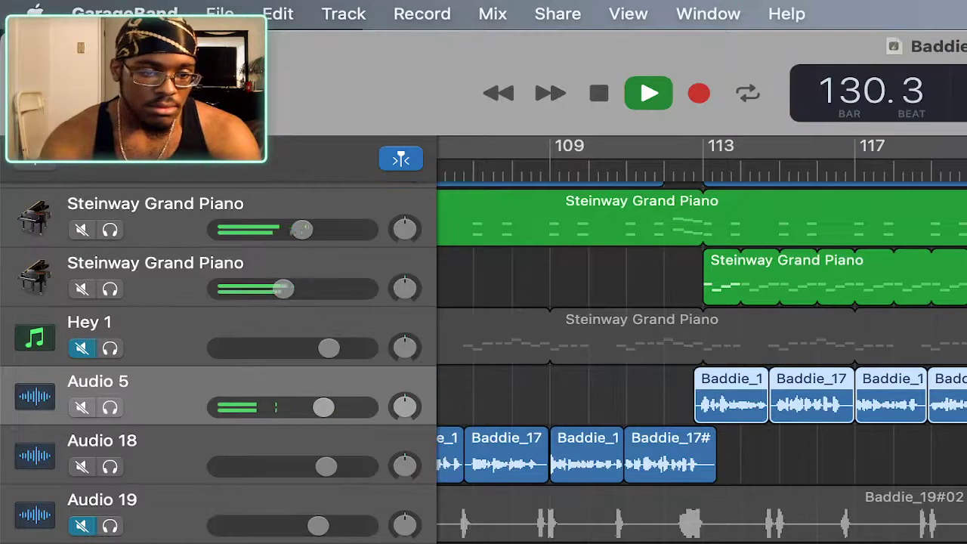
# Unmute the Audio 19 track and return to the earlier part of the arrangement.
pyautogui.click(81, 526)
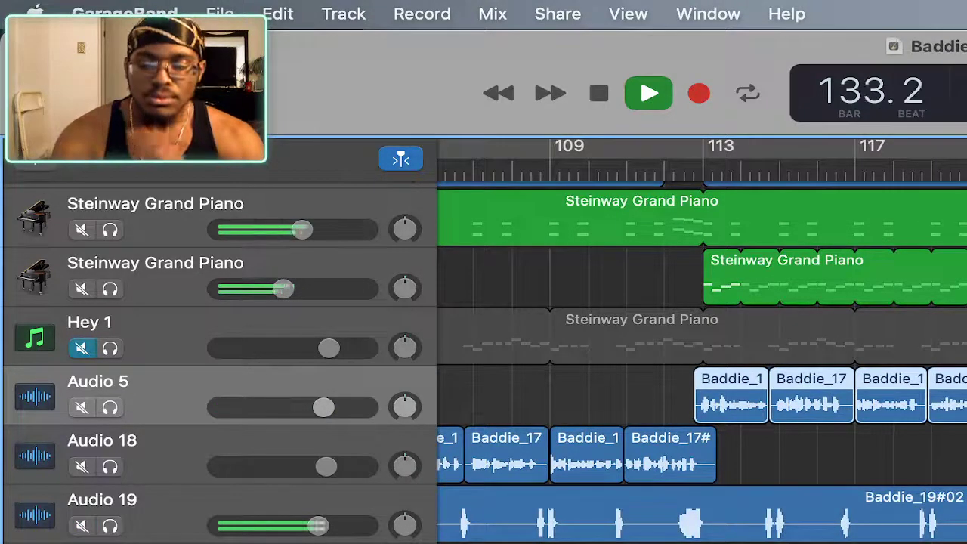
pyautogui.hscroll(-20, 703, 339)
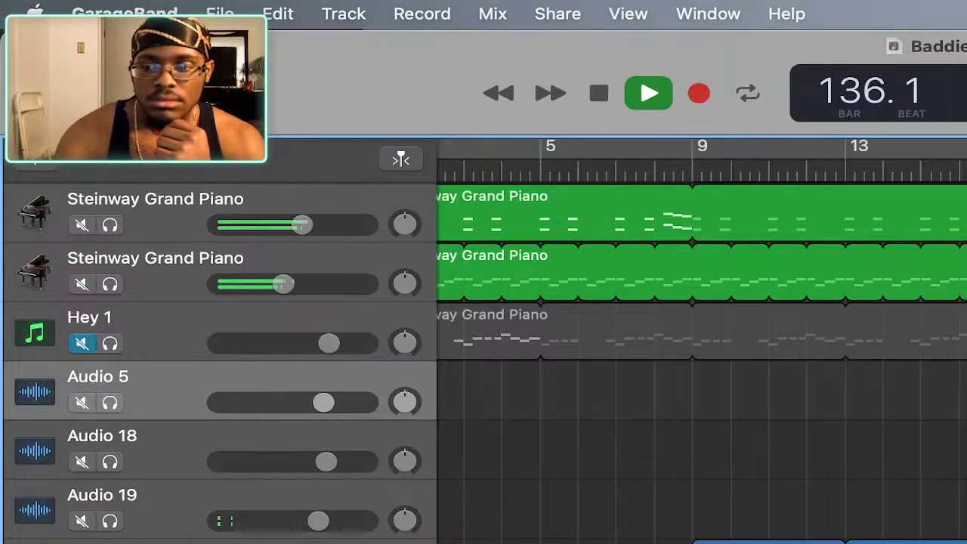
pyautogui.hscroll(-3, 602, 481)
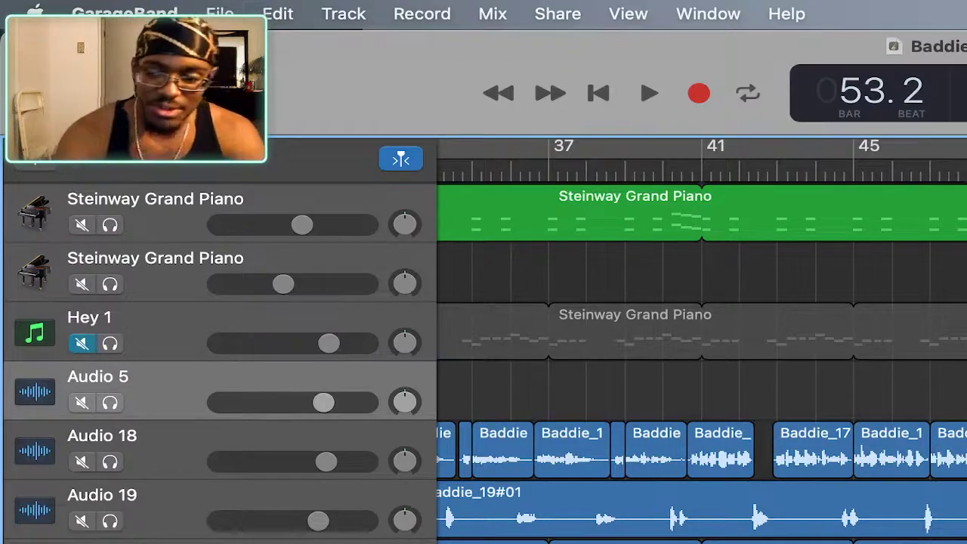
# Switch to Streamlabs Desktop.
pyautogui.press('super+Tab')
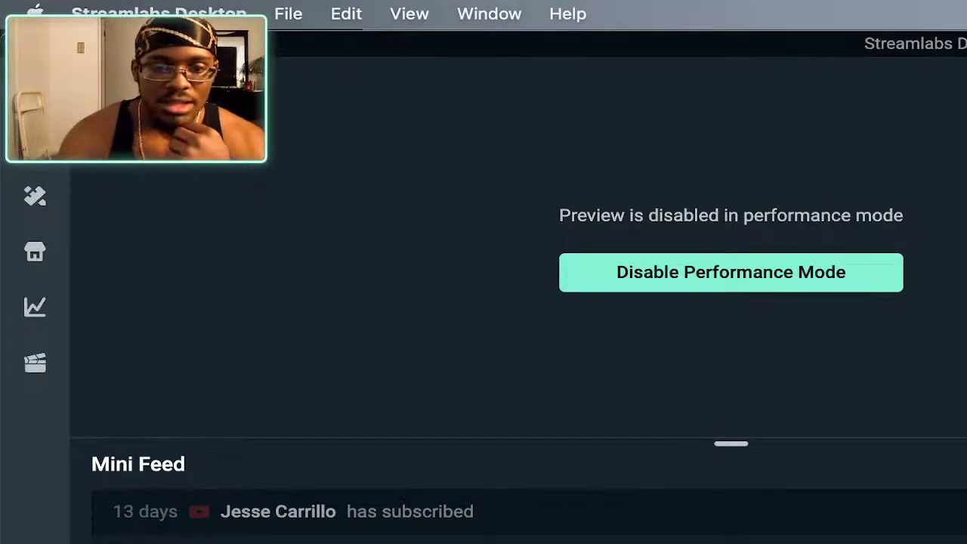
# Disable performance mode so the stream preview is shown.
pyautogui.click(837, 278)
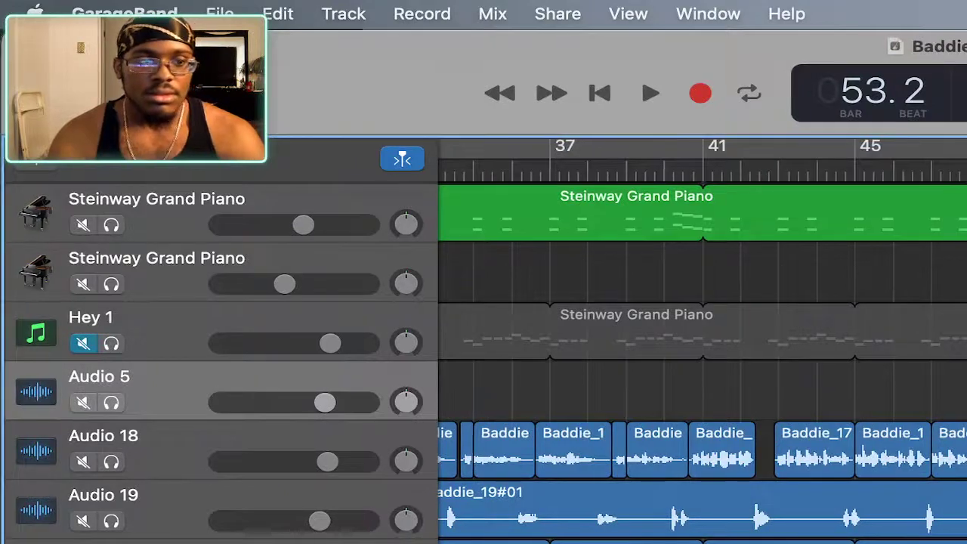
# Switch to GarageBand, save and close the Baddie project, and open the Chamber project from the hiphop folder.
pyautogui.press('super+q')
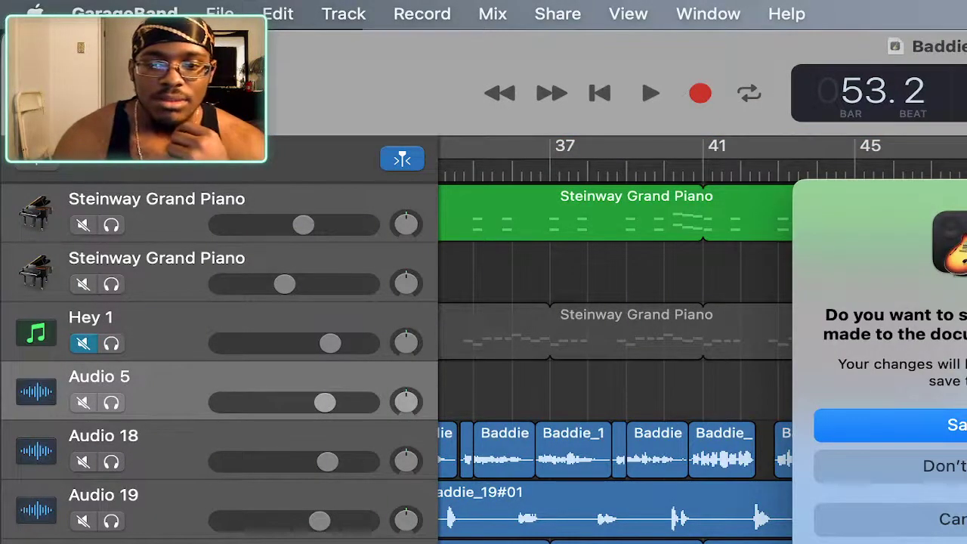
pyautogui.press('Return')
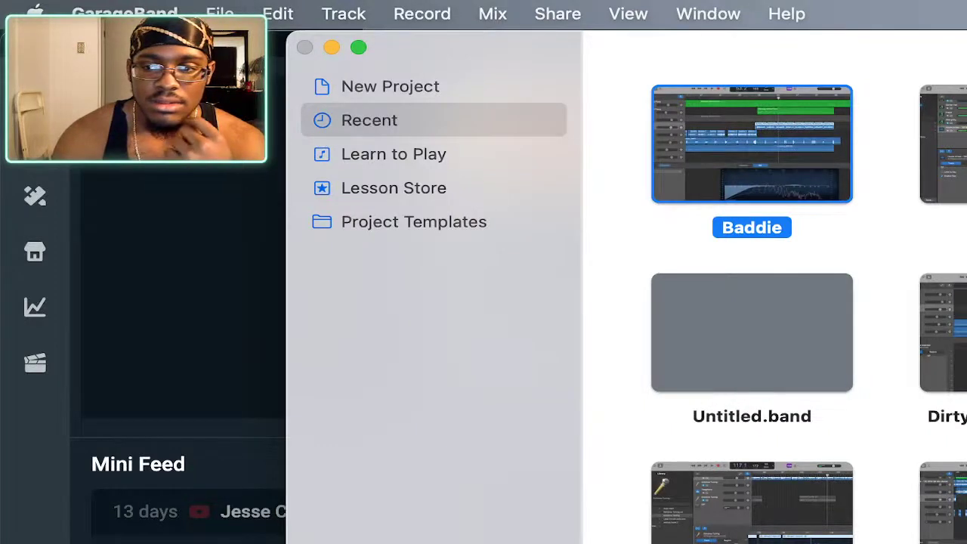
pyautogui.scroll(-2, 808, 303)
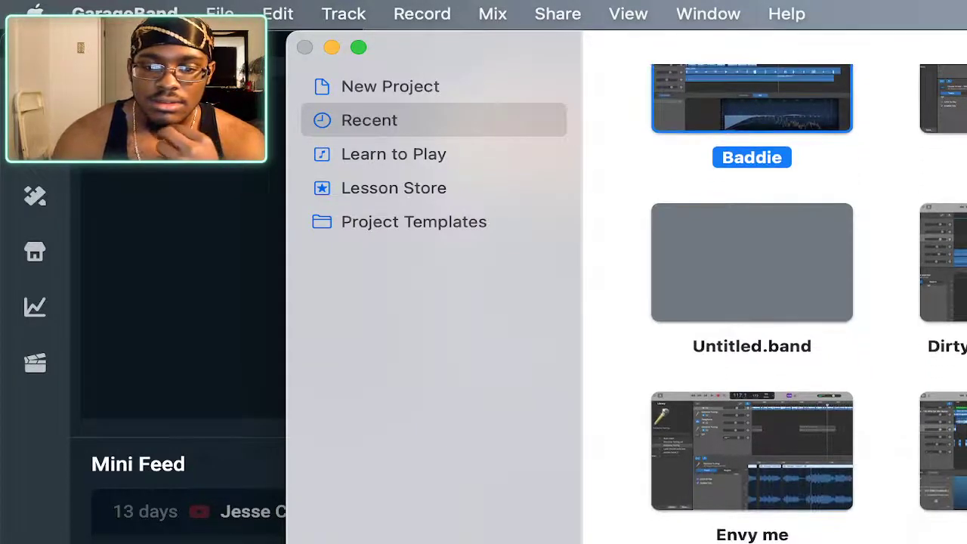
pyautogui.press('super+o')
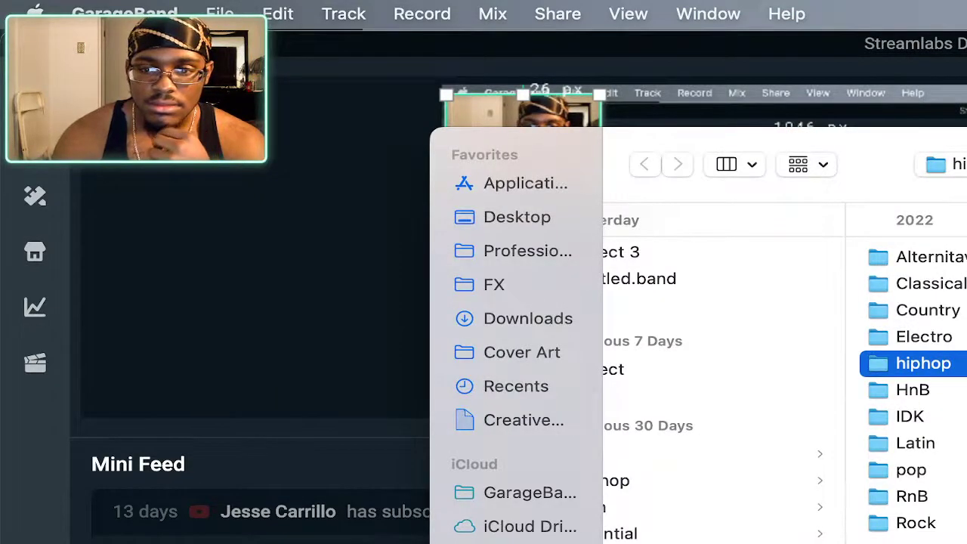
pyautogui.click(907, 367)
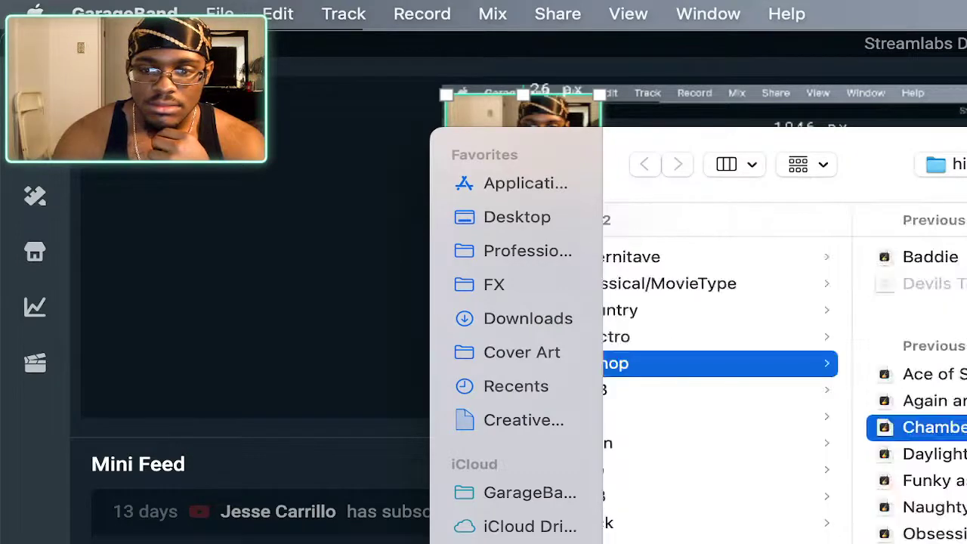
pyautogui.press('Return')
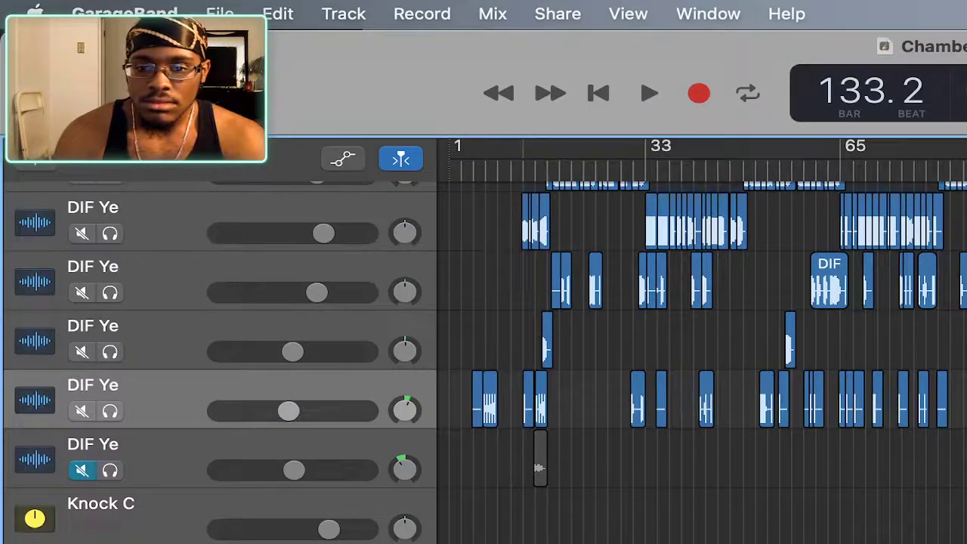
# Play the Chamber project from bar 1 and follow the Moneybagg 128bpm D#min Master and DIF Ye tracks in the timeline.
pyautogui.click(611, 92)
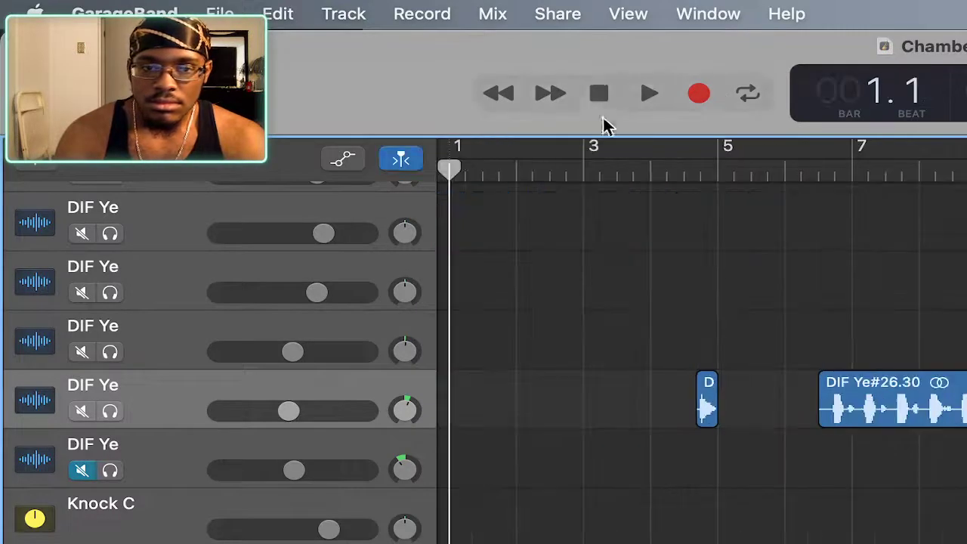
pyautogui.scroll(10, 712, 269)
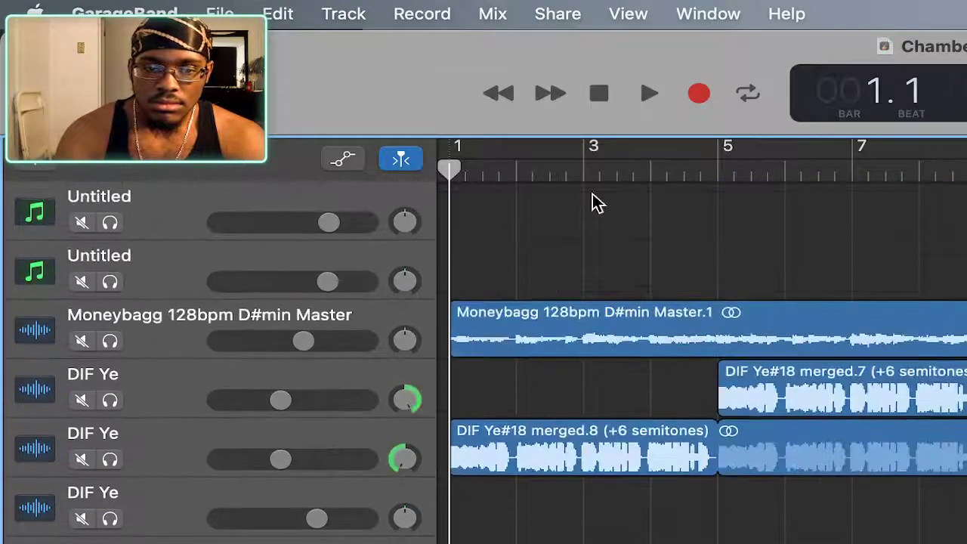
pyautogui.click(651, 96)
pyautogui.click(609, 440)
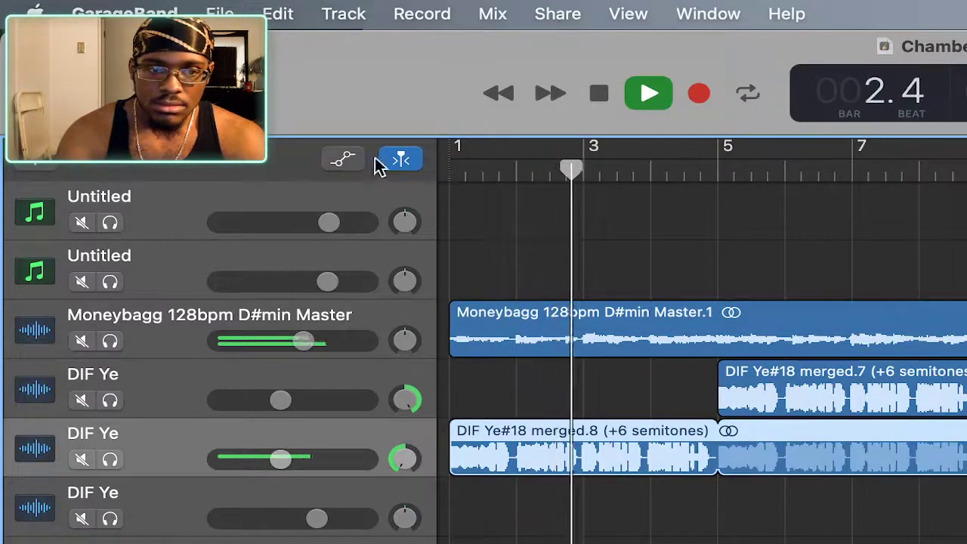
pyautogui.press('super+Right')
pyautogui.press('super+Right')
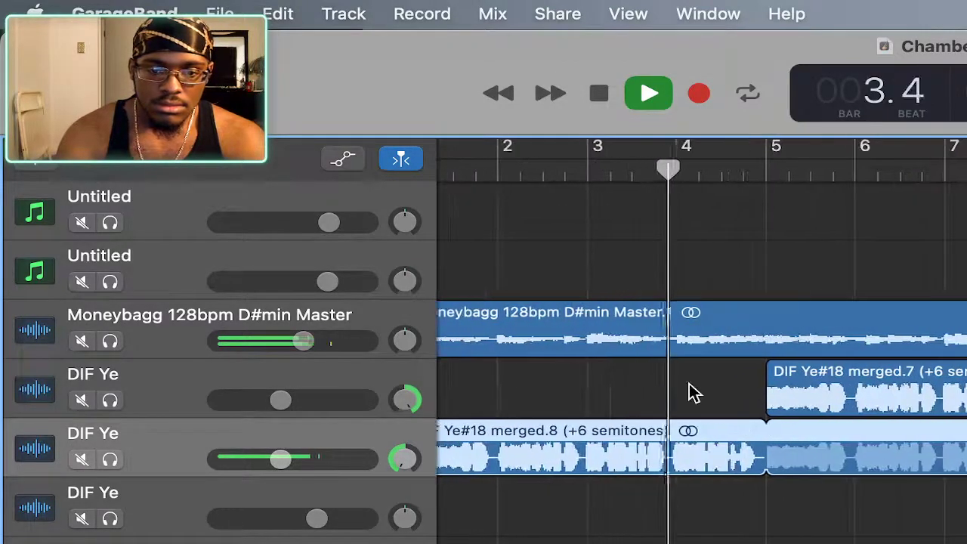
pyautogui.hscroll(-5, 837, 472)
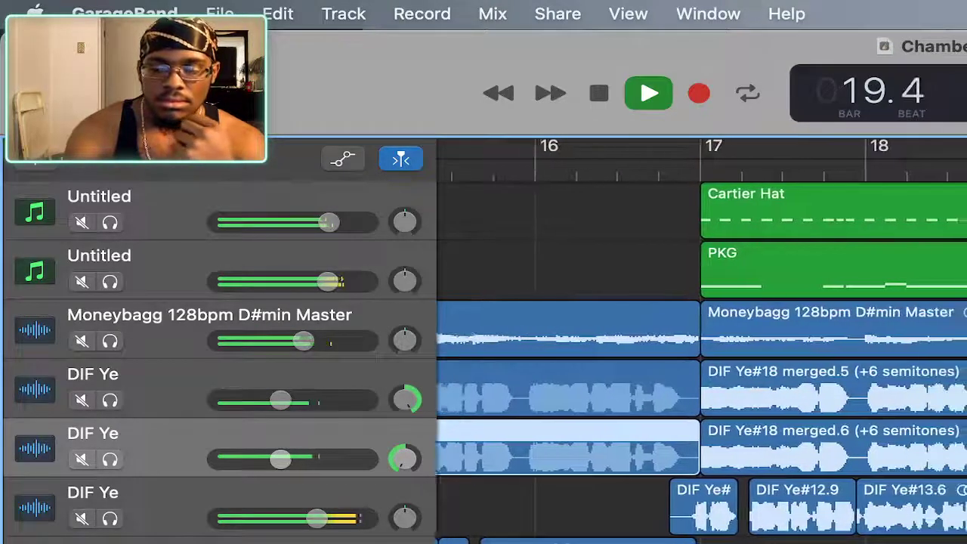
pyautogui.scroll(-1, 483, 340)
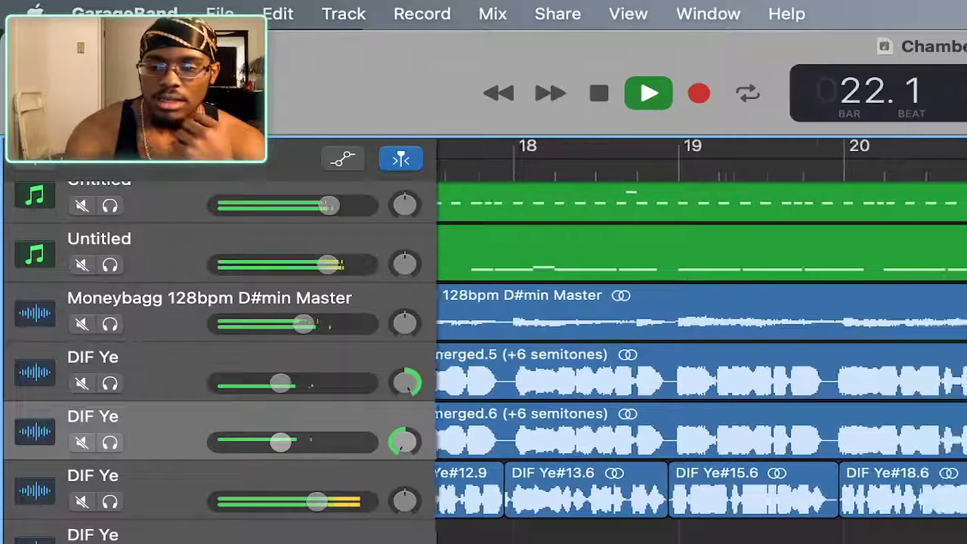
# Zoom in on the playing arrangement and examine the DIF Ye vocal, PKG and Cartier Hat tracks while listening.
pyautogui.press('super+Right')
pyautogui.scroll(5, 484, 340)
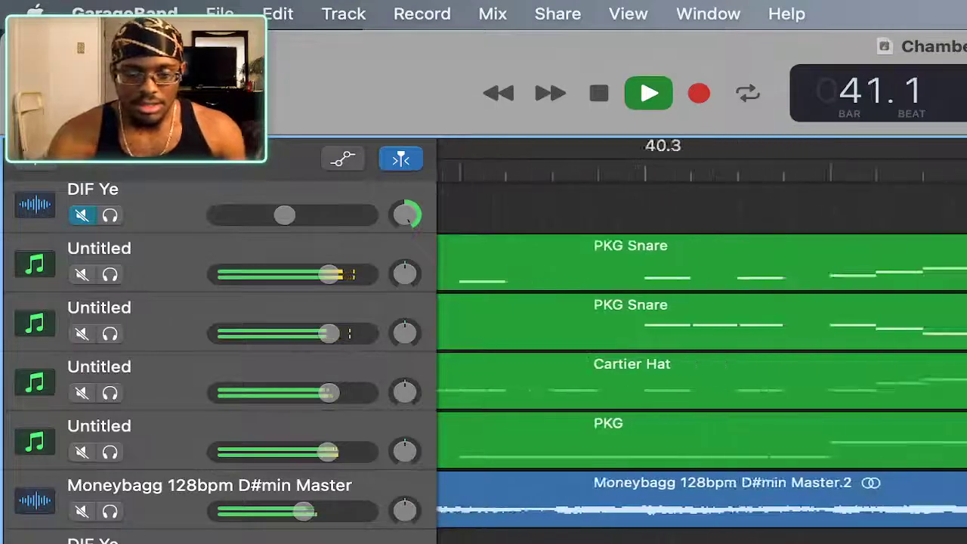
pyautogui.scroll(-5, 483, 340)
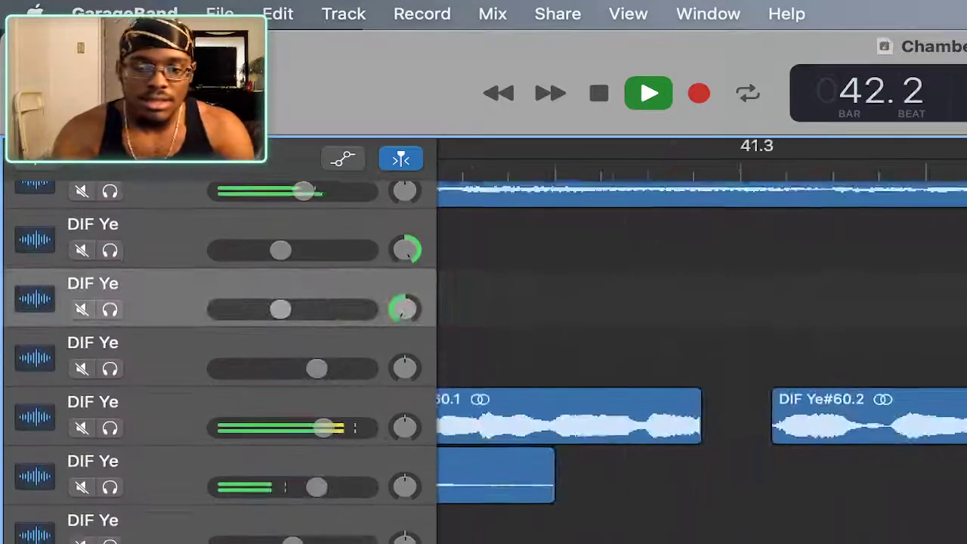
pyautogui.click(151, 408)
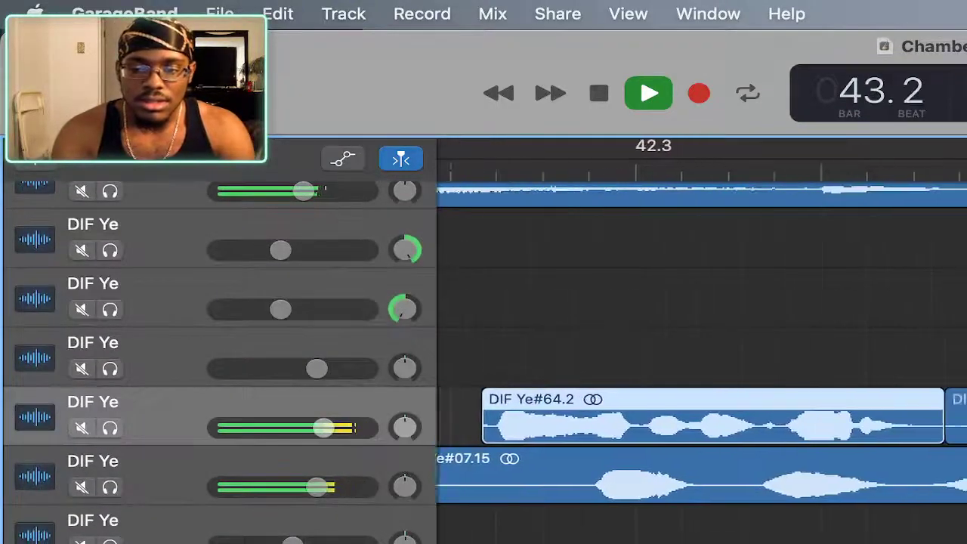
pyautogui.scroll(5, 219, 362)
pyautogui.click(189, 442)
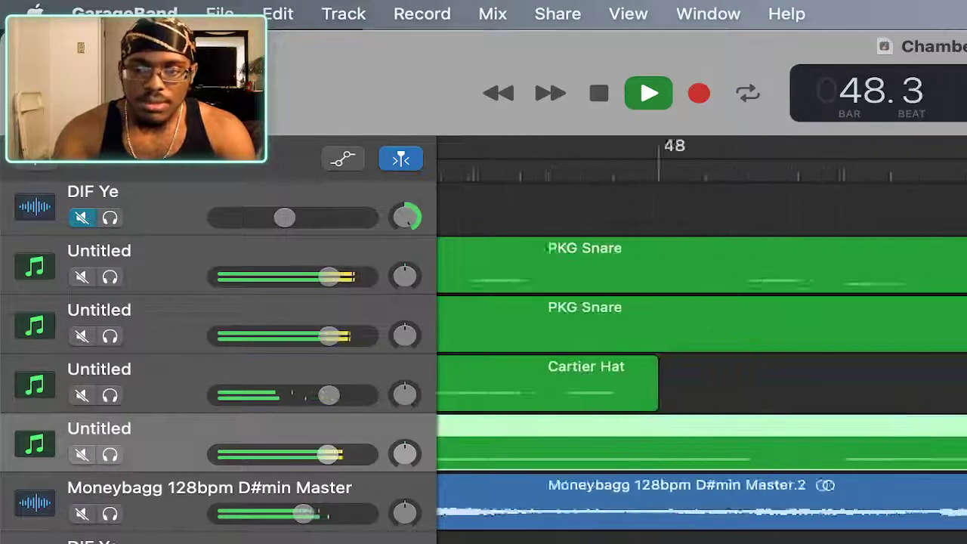
pyautogui.press('Up')
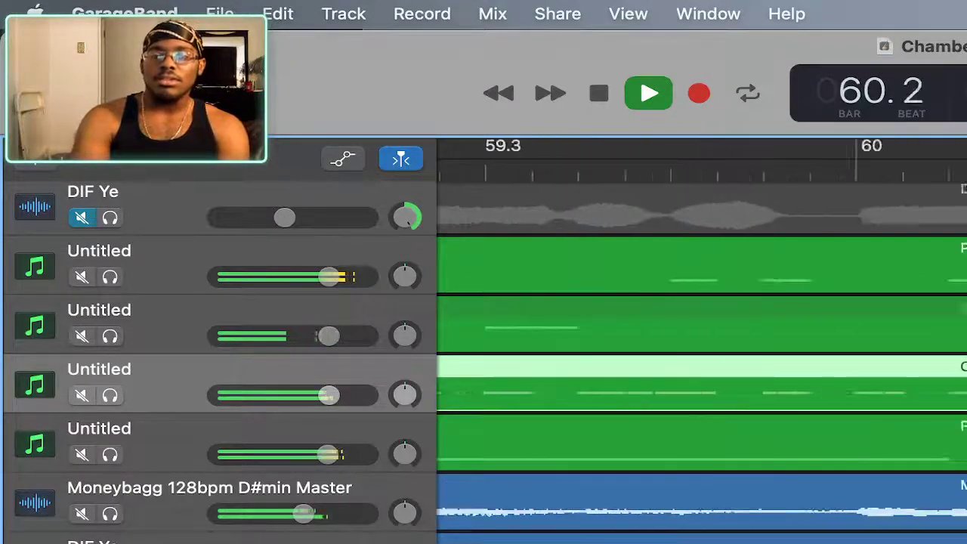
# Examine the PKG Snare, Cartier Hat, Moneybagg and DIF Ye tracks while listening to the rest of the song, and stop playback.
pyautogui.click(189, 317)
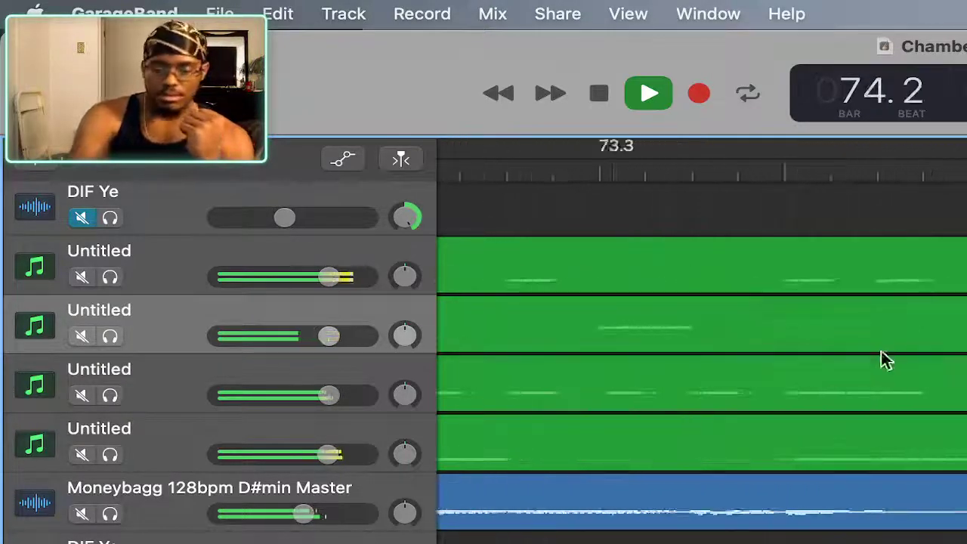
pyautogui.click(885, 293)
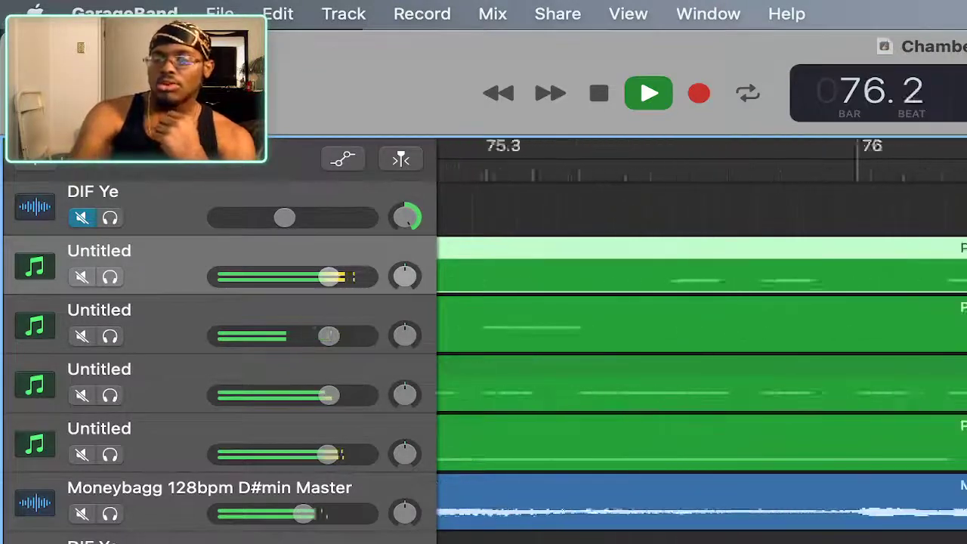
pyautogui.click(642, 381)
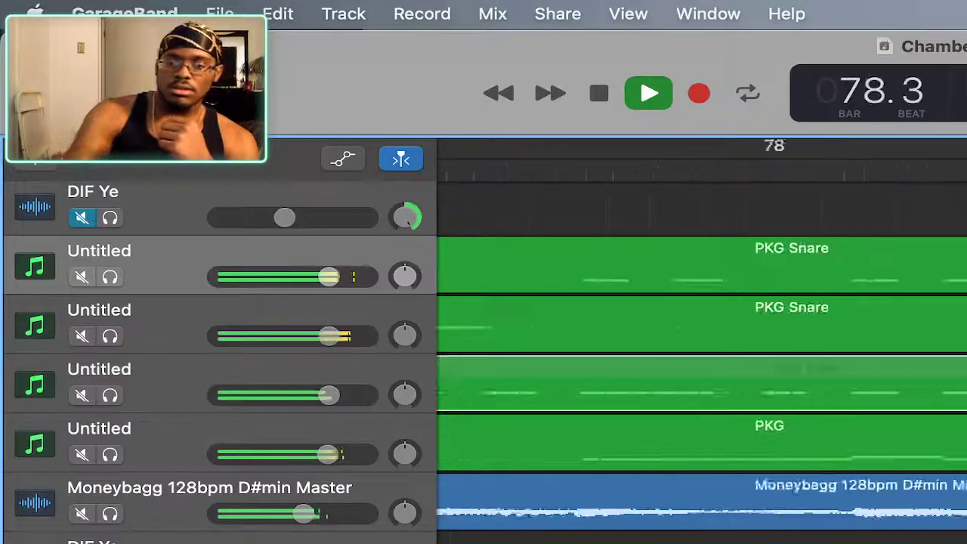
pyautogui.click(642, 324)
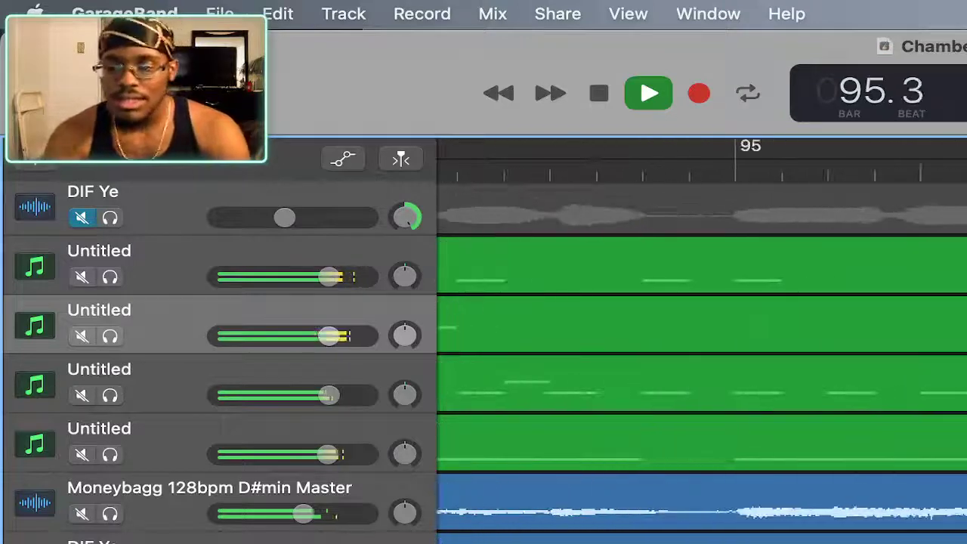
pyautogui.press('super+f')
pyautogui.click(679, 498)
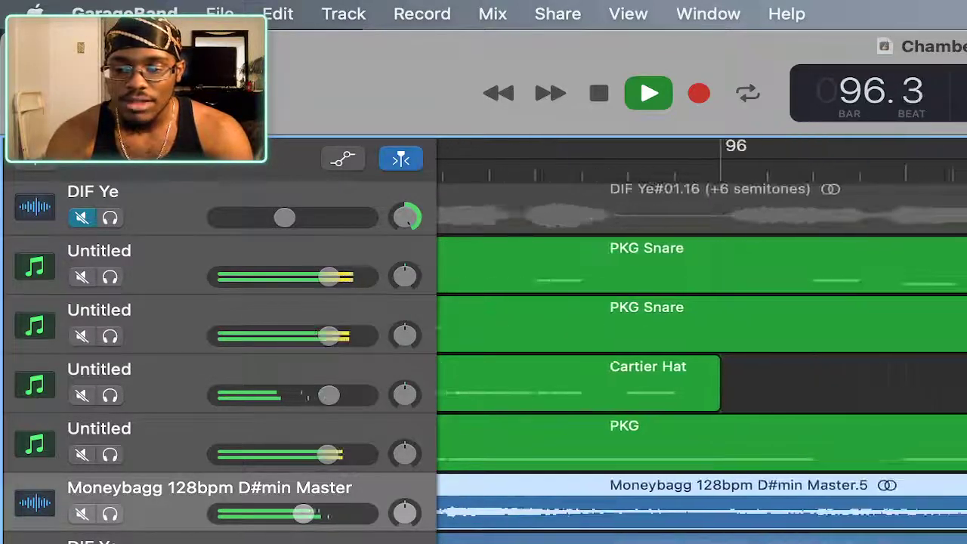
pyautogui.scroll(-1, 483, 340)
pyautogui.scroll(-4, 483, 340)
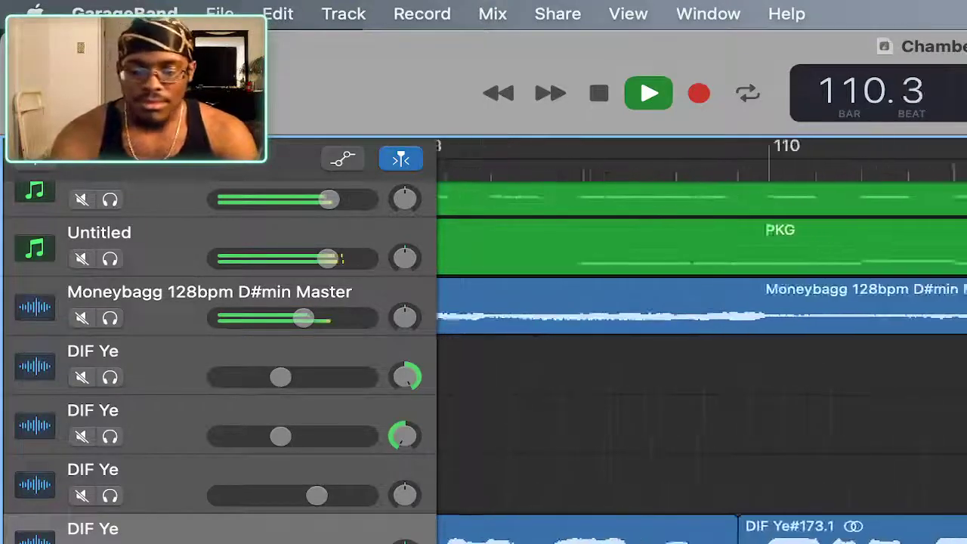
pyautogui.press('super+Tab')
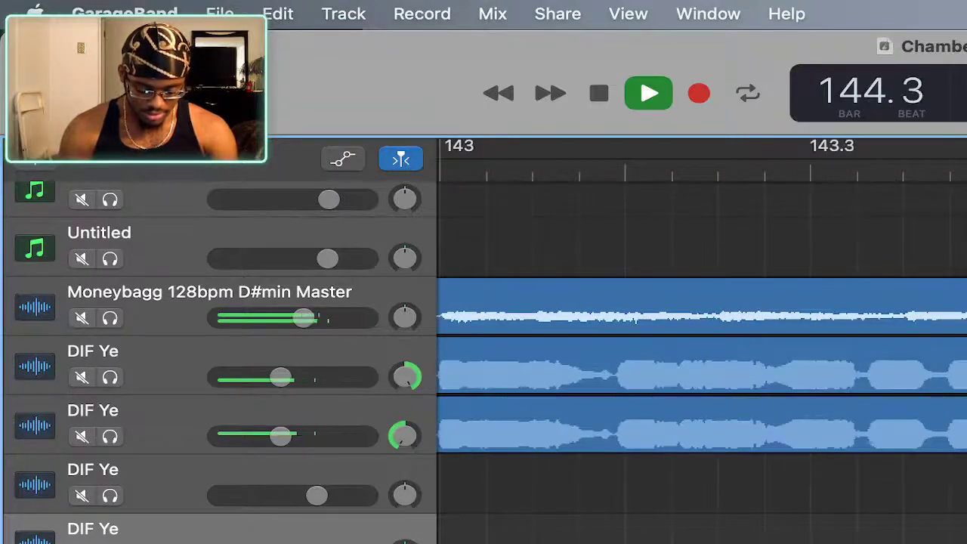
pyautogui.press('space')
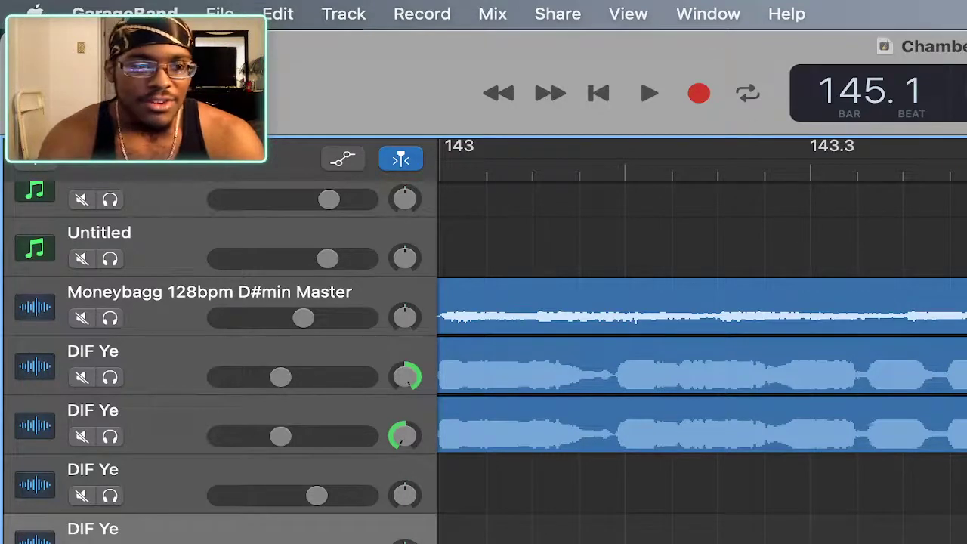
# Save and close the Chamber project, and open the Dirty Docks Freestyle project.
pyautogui.press('super+q')
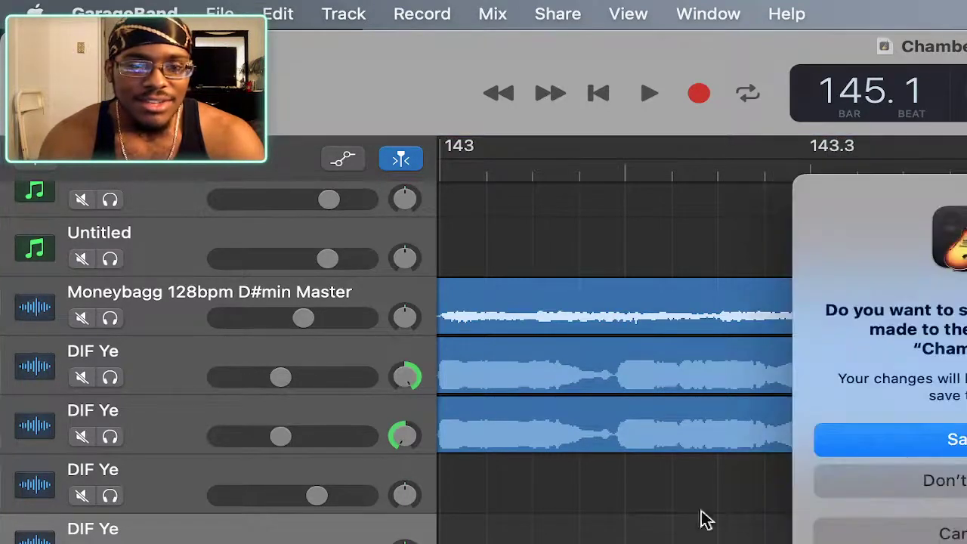
pyautogui.click(891, 446)
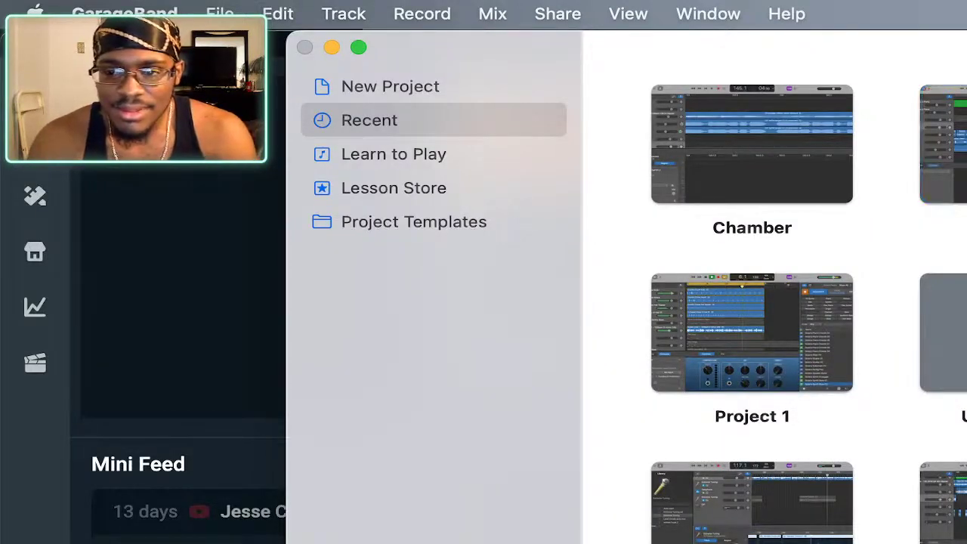
pyautogui.press('Return')
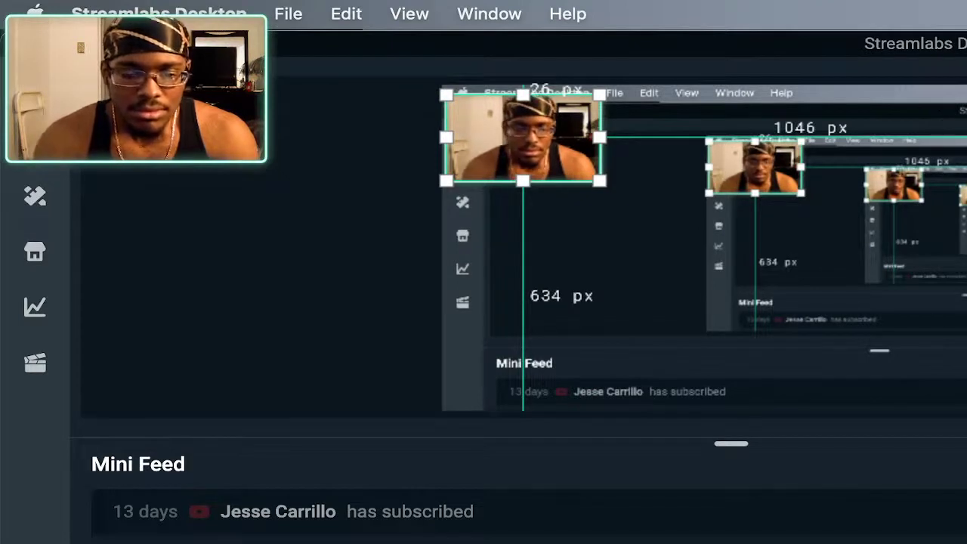
# In Streamlabs Desktop, select the Webcam Group with its Display Capture source and enlarge it to fill the stream canvas.
pyautogui.click(864, 401)
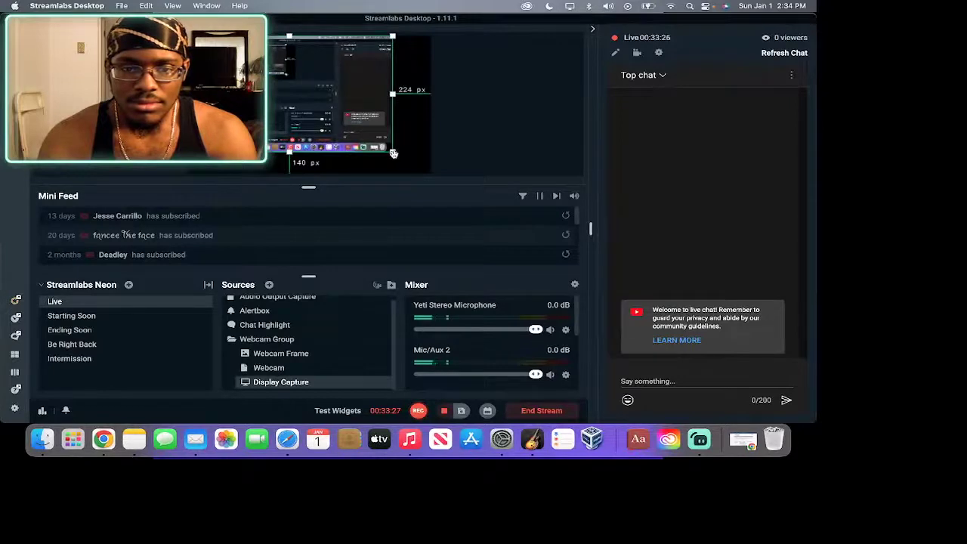
pyautogui.moveTo(393, 154); pyautogui.dragTo(429, 179)
pyautogui.click(301, 126)
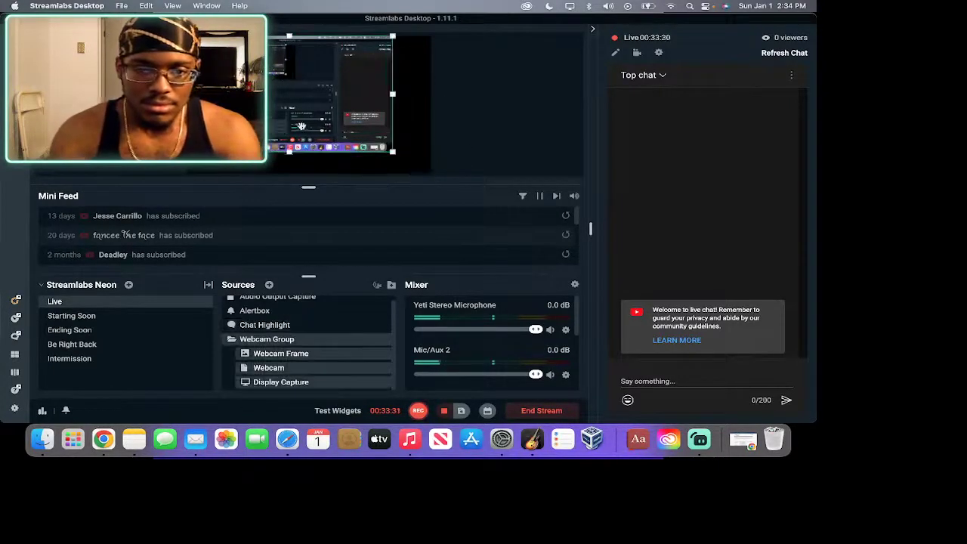
pyautogui.moveTo(393, 151); pyautogui.dragTo(433, 171)
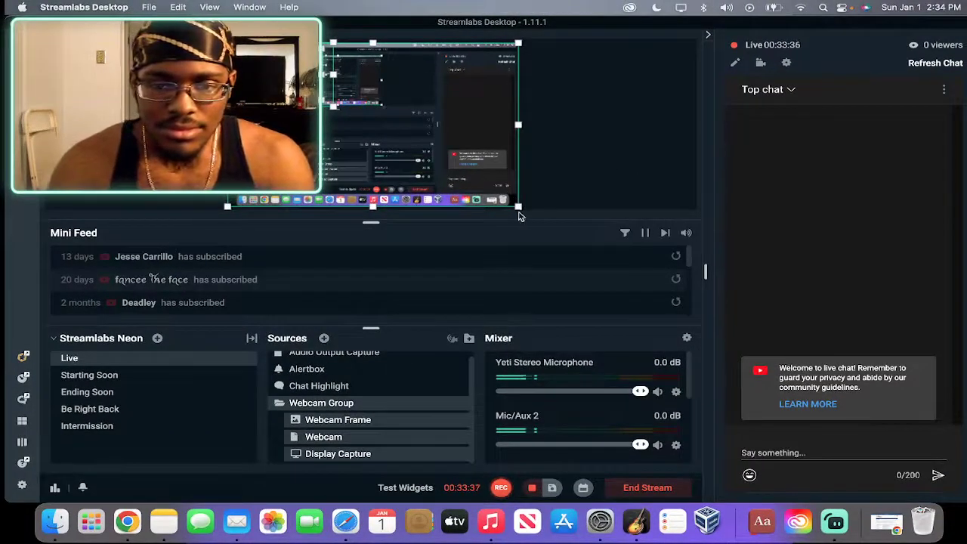
pyautogui.moveTo(518, 206); pyautogui.dragTo(523, 215)
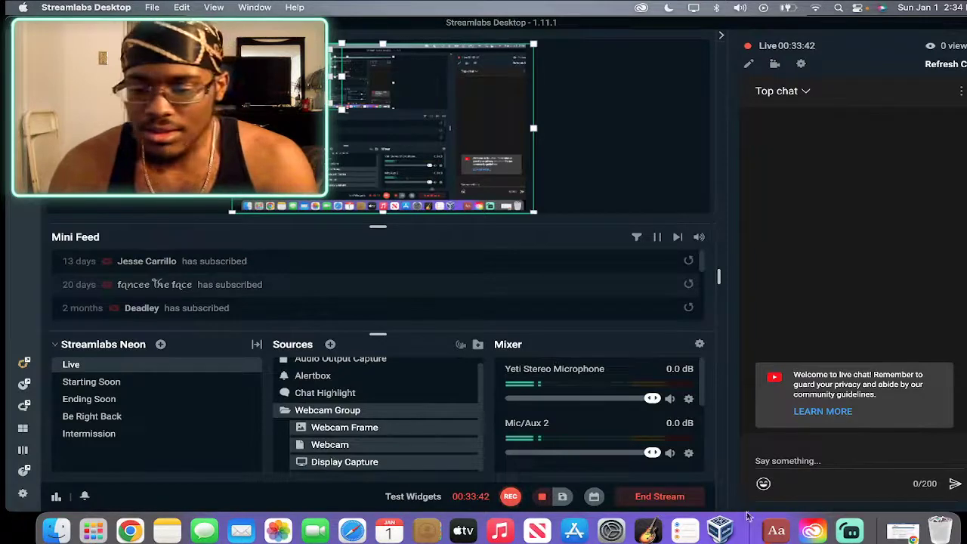
# Switch to GarageBand and play the Dirty Docks Freestyle project from the beginning.
pyautogui.click(648, 531)
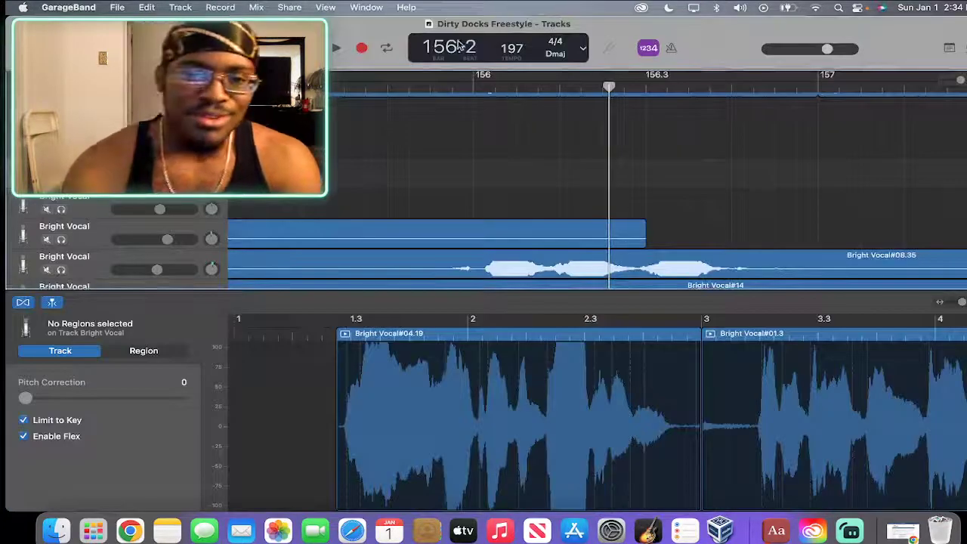
pyautogui.press('Return')
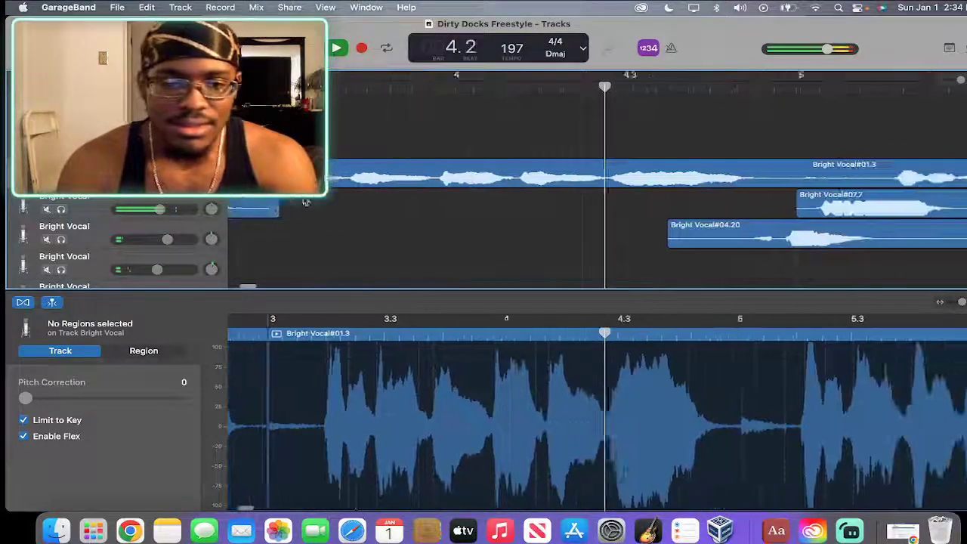
# Examine the regions of the Bright Vocal track below the first vocal while the song plays.
pyautogui.click(96, 204)
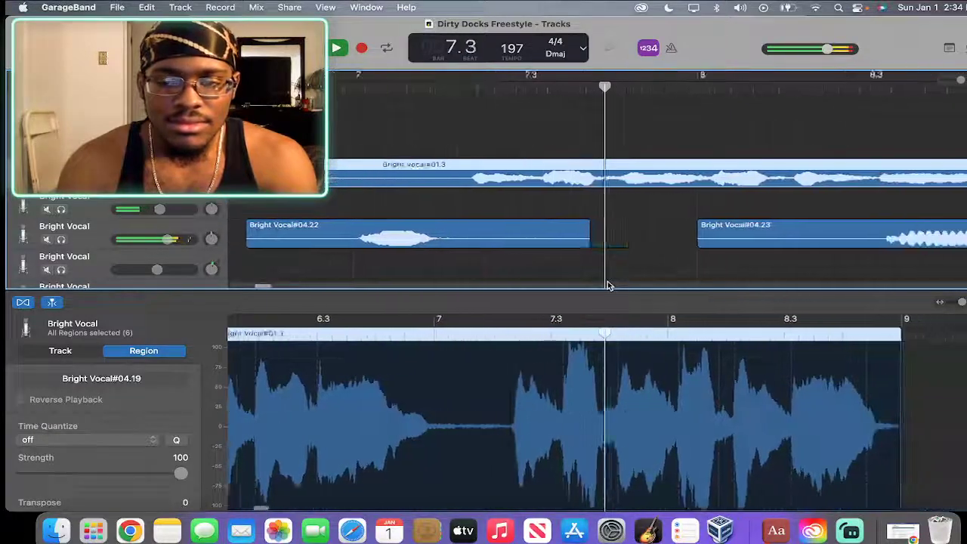
pyautogui.scroll(-1, 615, 235)
pyautogui.scroll(-6, 615, 235)
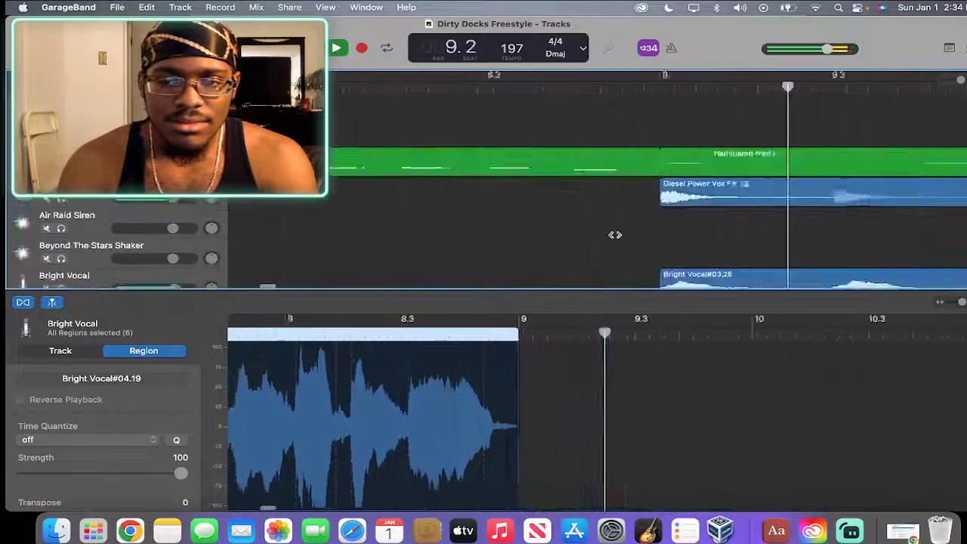
# Show the Hammered Piano region's notes in the Piano Roll and make the editor follow the playhead.
pyautogui.click(585, 164)
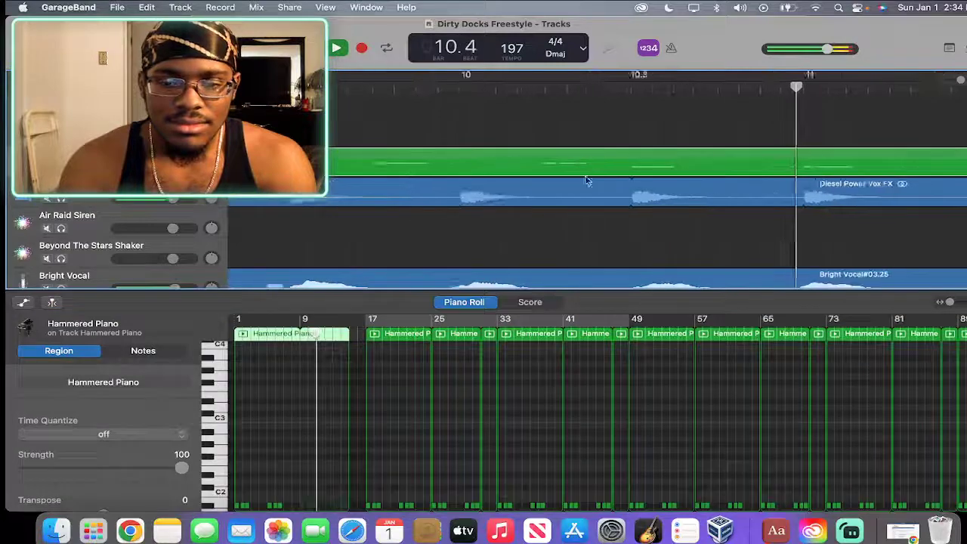
pyautogui.press('super+Right')
pyautogui.press('super+Right')
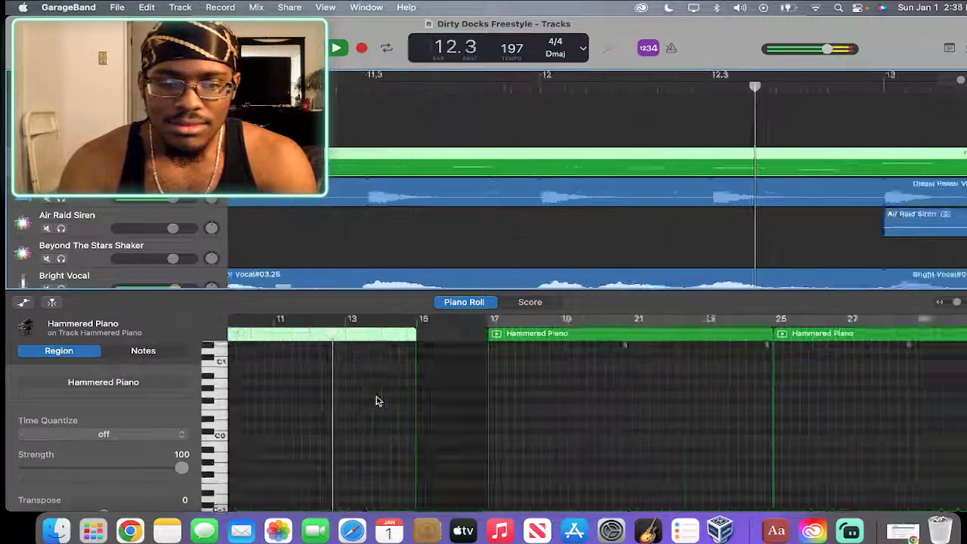
pyautogui.press('super+Right')
pyautogui.press('super+Right')
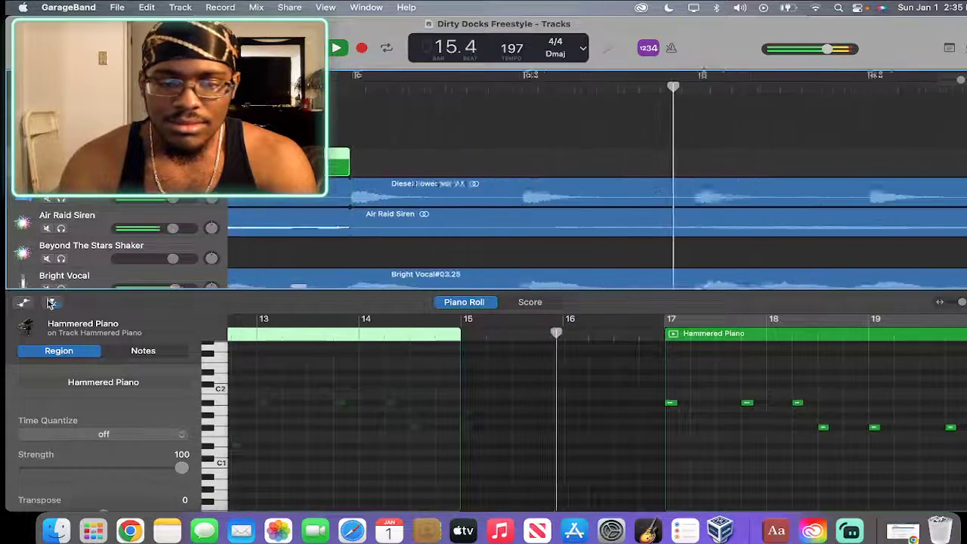
pyautogui.click(51, 303)
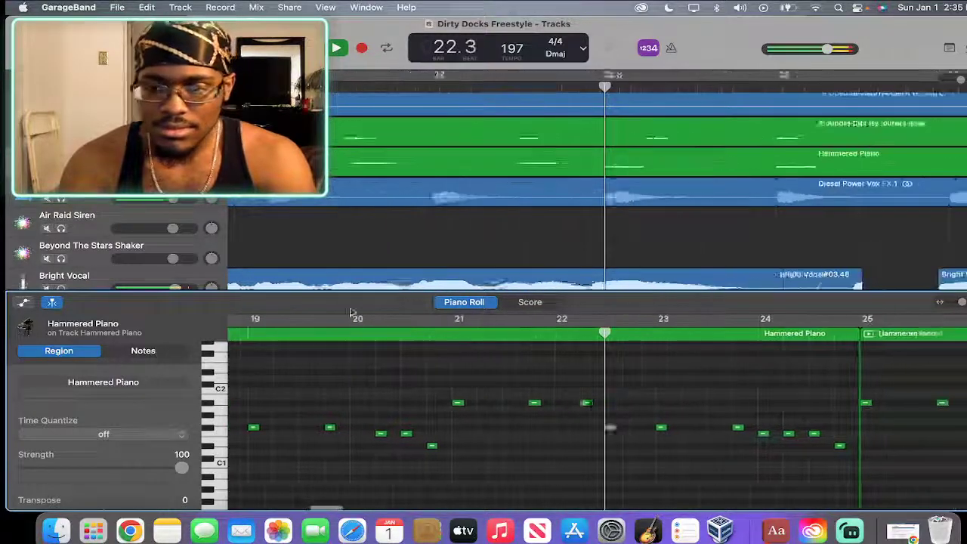
# Examine the notes of the Alphabet City Boundless Bass region in the Piano Roll during playback.
pyautogui.click(436, 132)
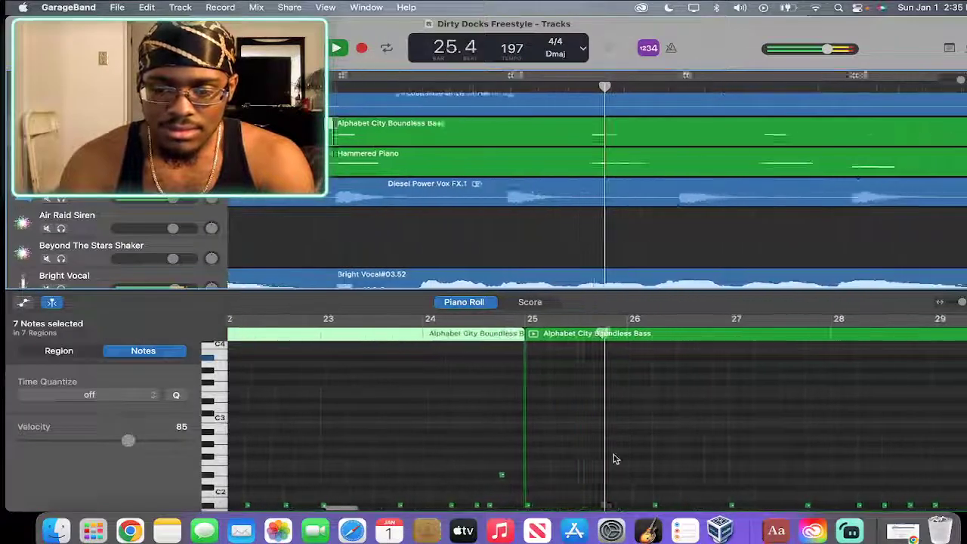
pyautogui.scroll(-4, 613, 456)
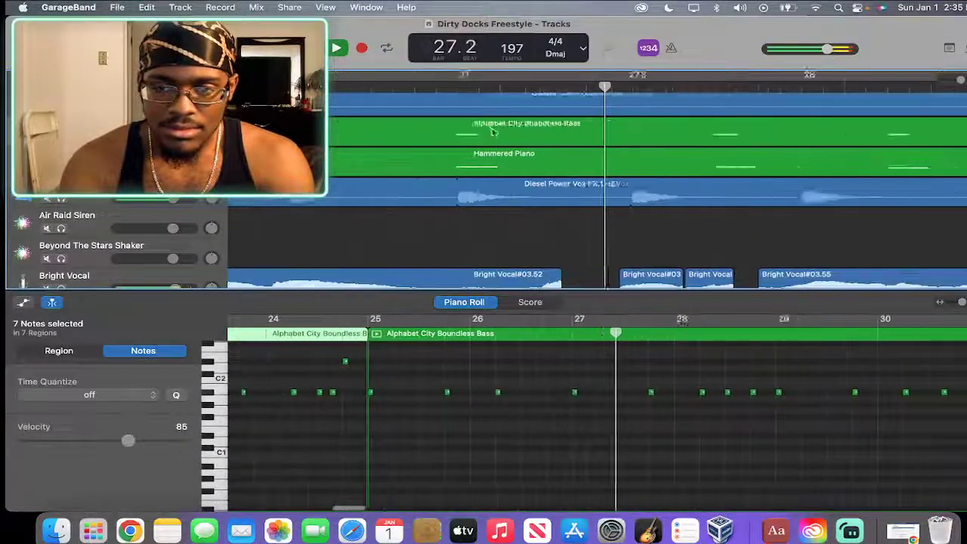
pyautogui.scroll(4, 574, 401)
pyautogui.scroll(-2, 597, 434)
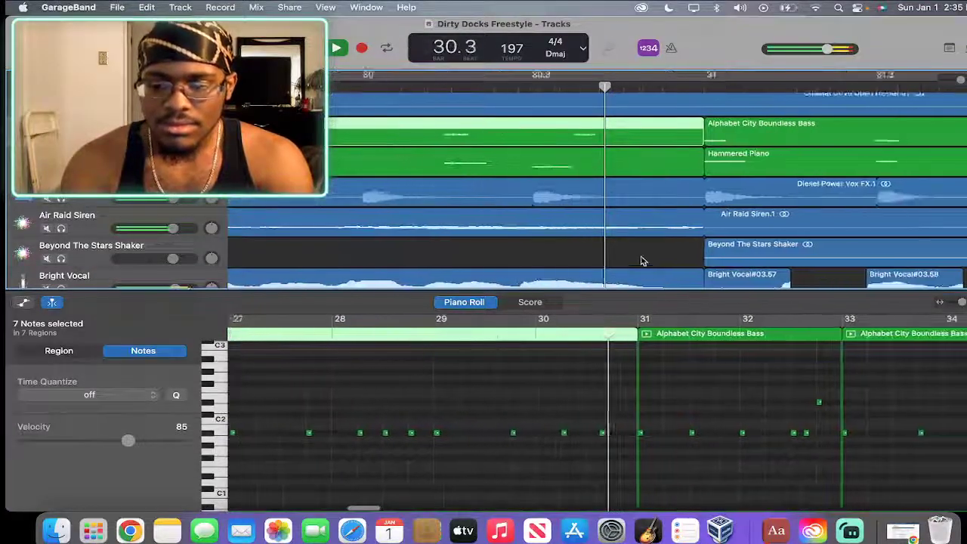
pyautogui.scroll(-5, 463, 174)
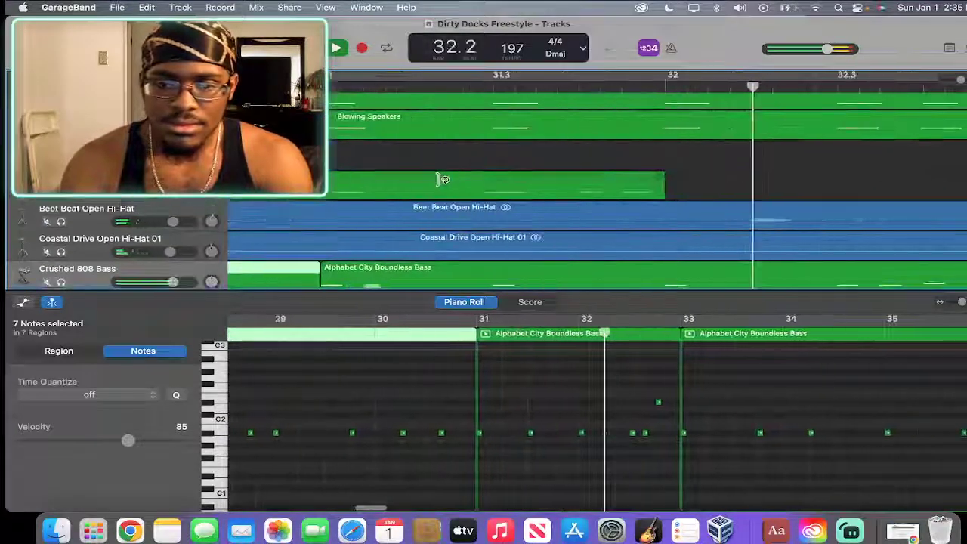
# Inspect the lower Blowing Speakers region with the editor following the playhead, and view the Beautiful Memories Hi-Hat 03 waveform.
pyautogui.click(446, 180)
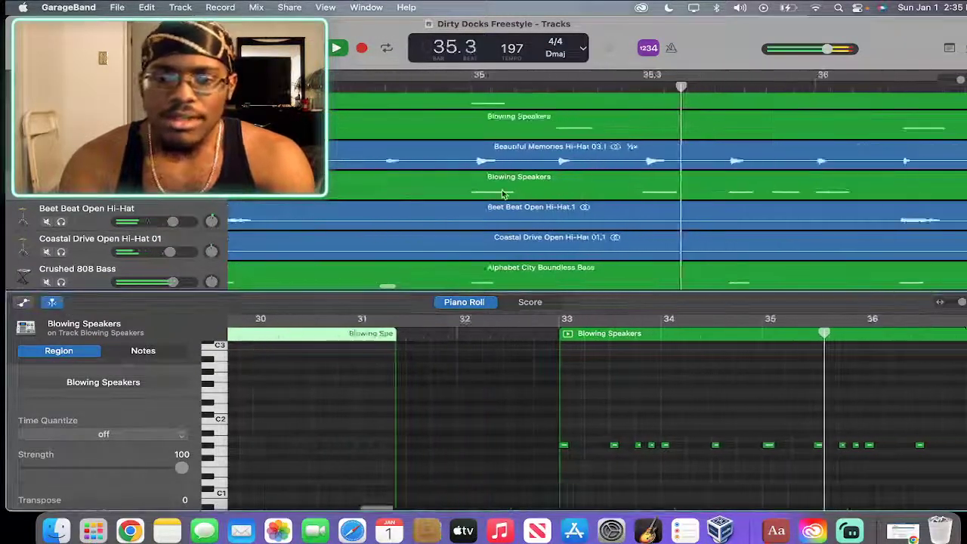
pyautogui.click(53, 303)
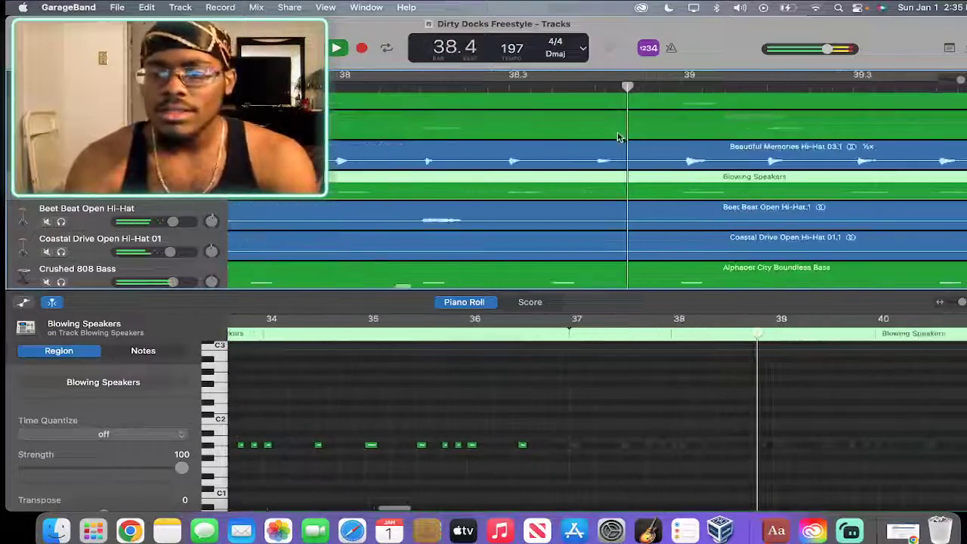
pyautogui.click(609, 164)
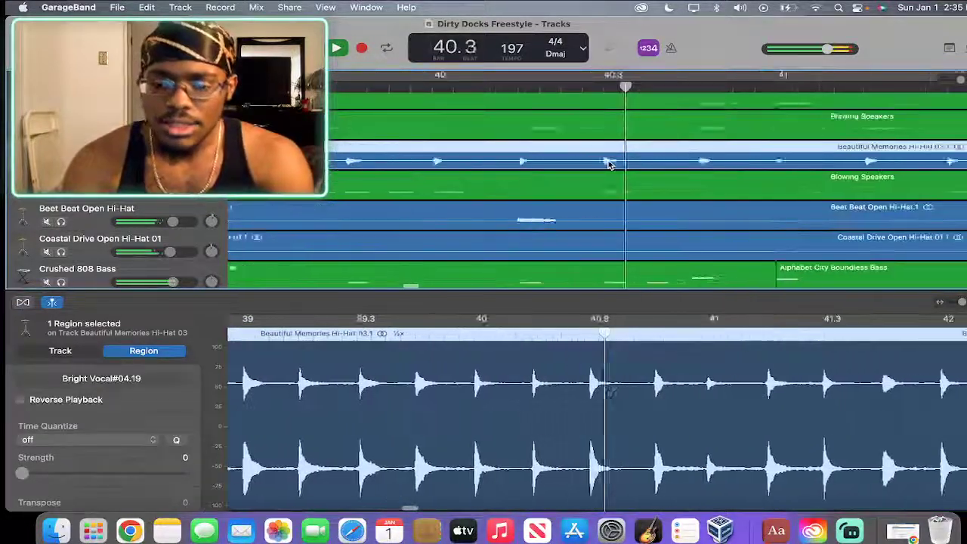
# Examine the notes of two other Blowing Speakers regions, and open a Bright Vocal region in the audio editor.
pyautogui.click(636, 119)
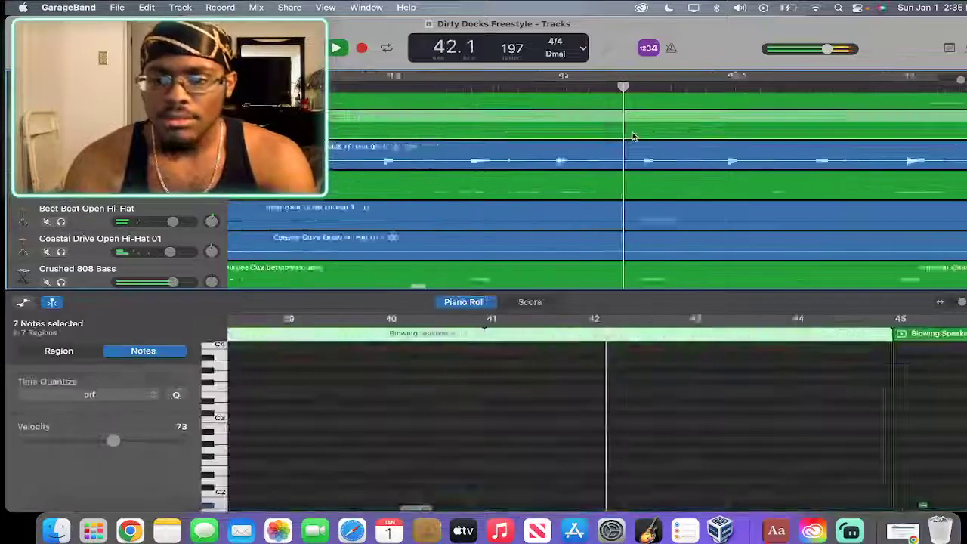
pyautogui.scroll(-5, 641, 427)
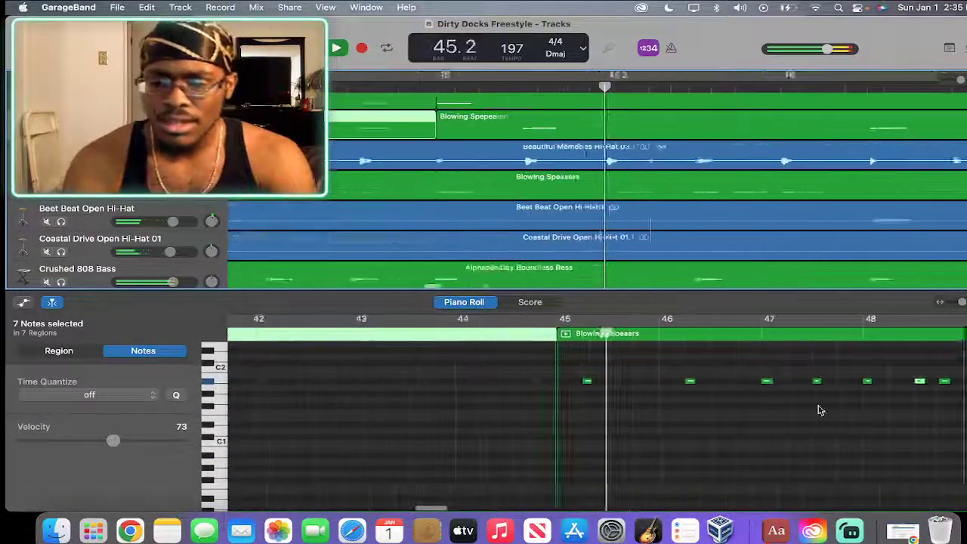
pyautogui.scroll(8, 793, 217)
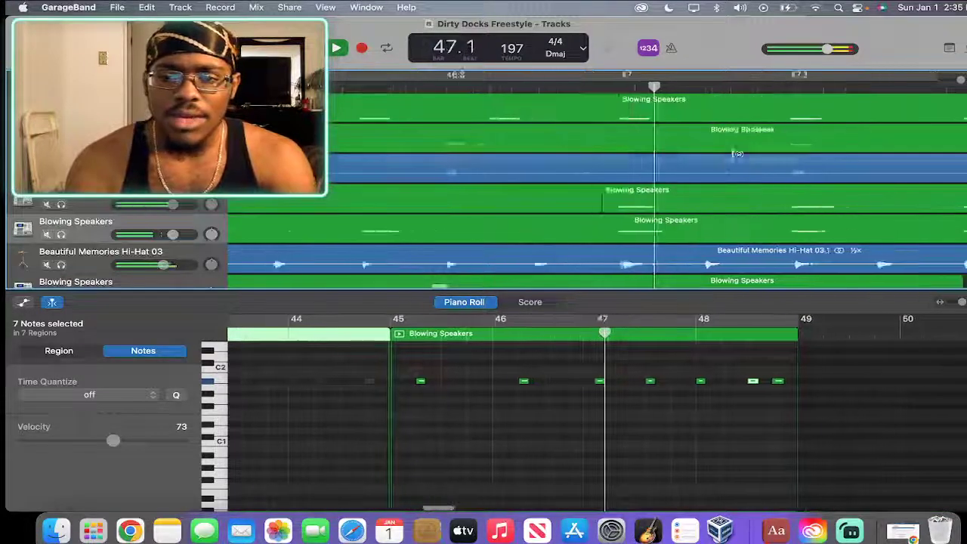
pyautogui.scroll(-5, 698, 364)
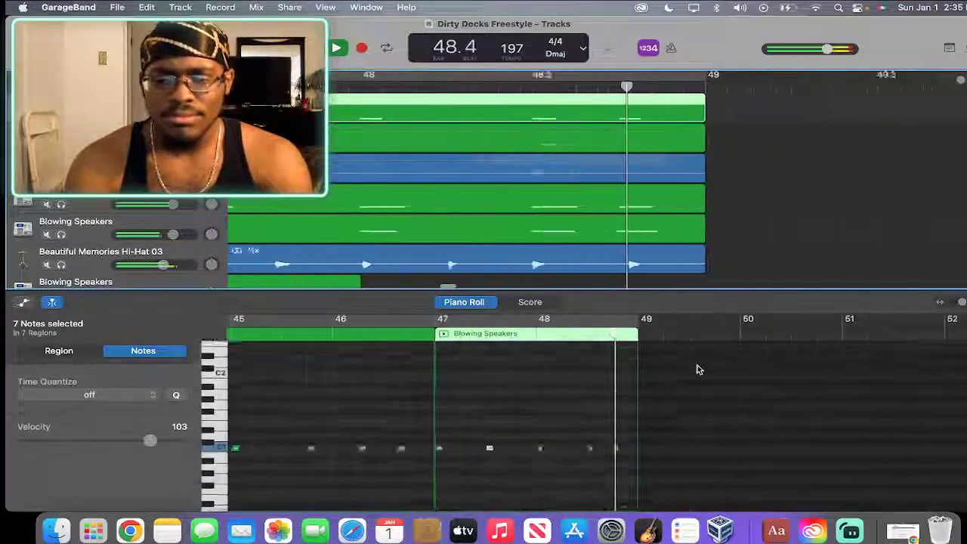
pyautogui.scroll(-5, 697, 249)
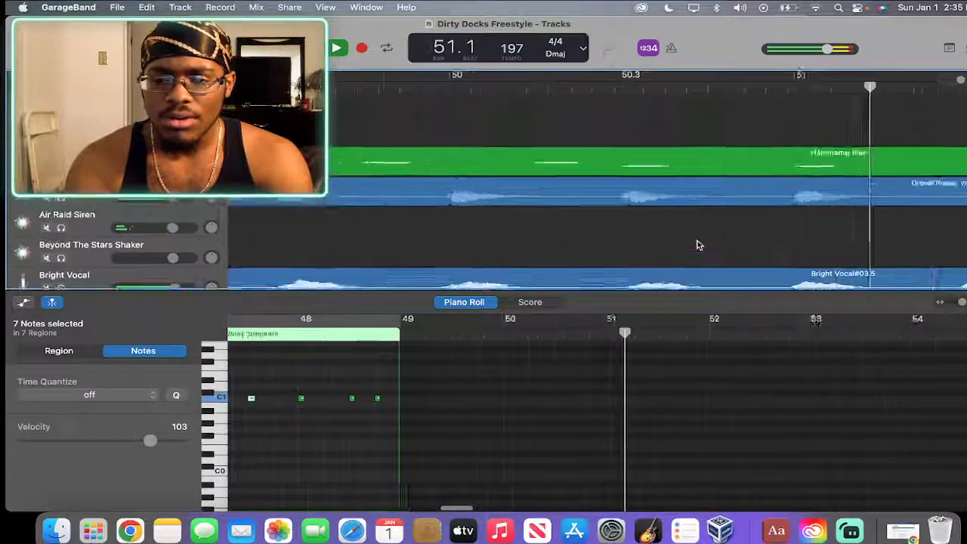
pyautogui.click(695, 279)
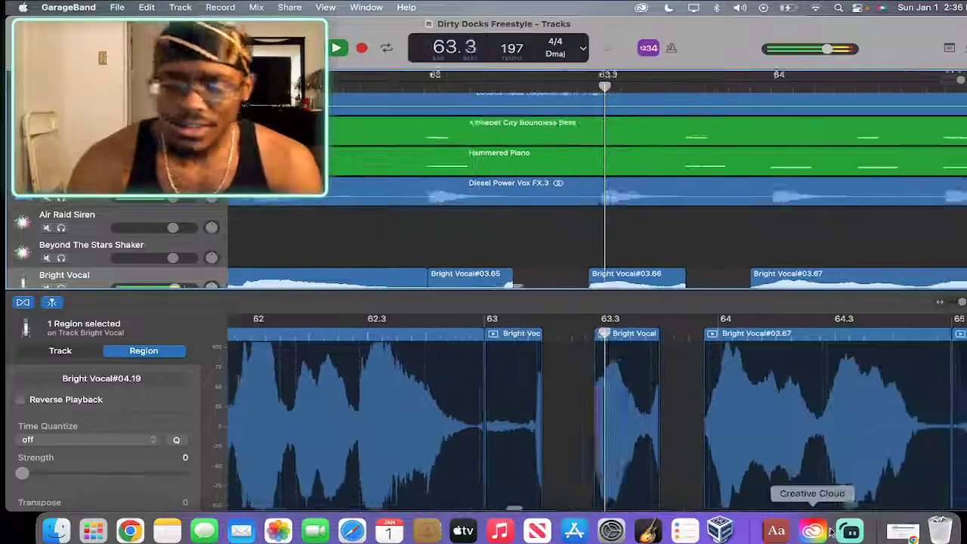
# Check the live chat in Streamlabs Desktop twice while the song plays, returning to GarageBand each time.
pyautogui.click(861, 533)
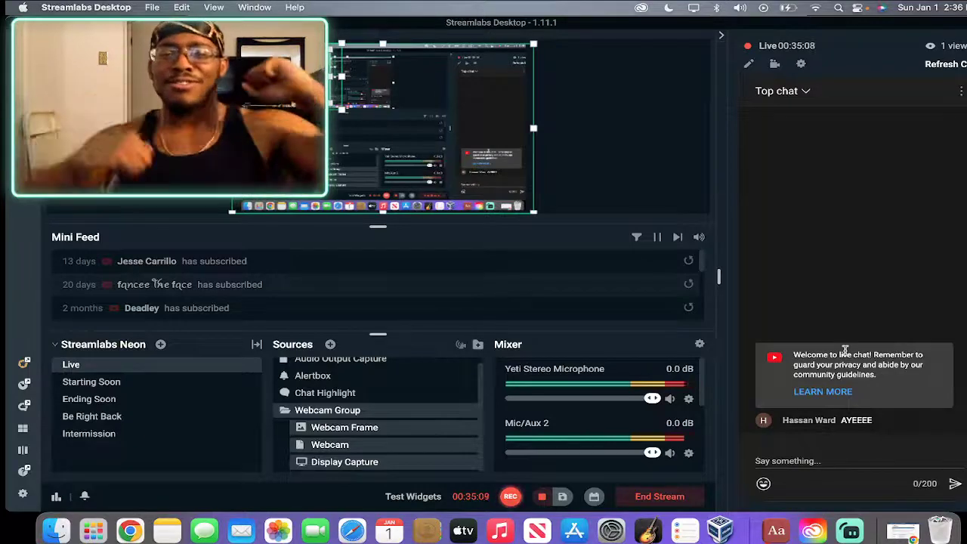
pyautogui.click(654, 533)
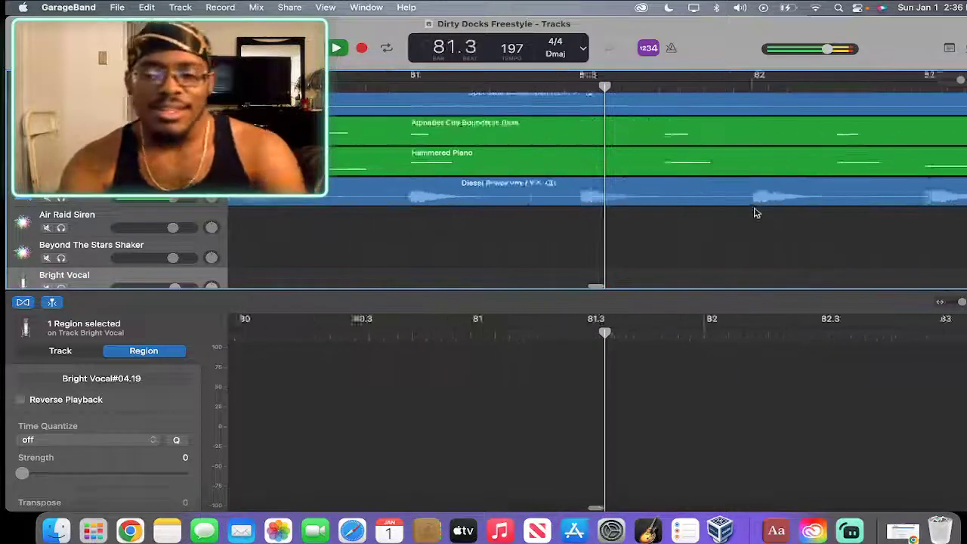
pyautogui.click(847, 532)
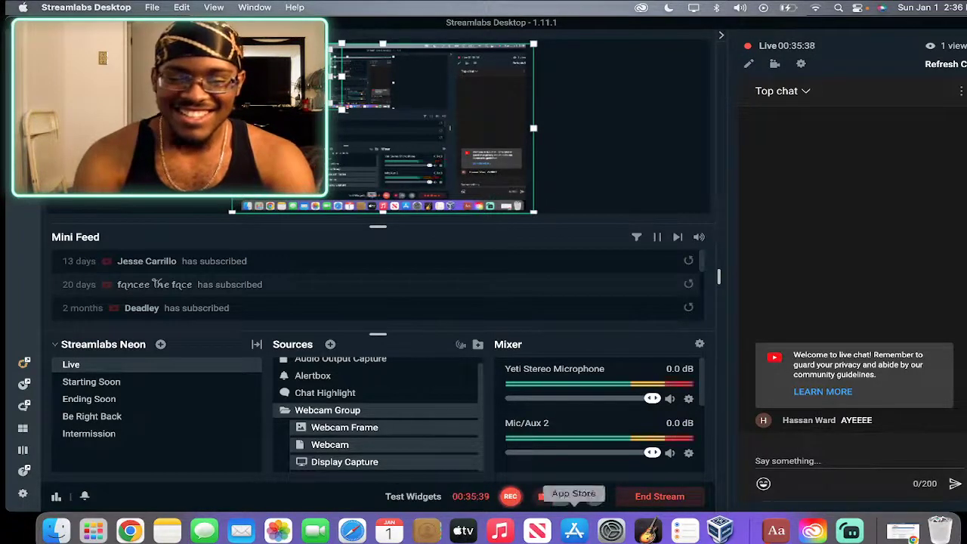
pyautogui.click(641, 533)
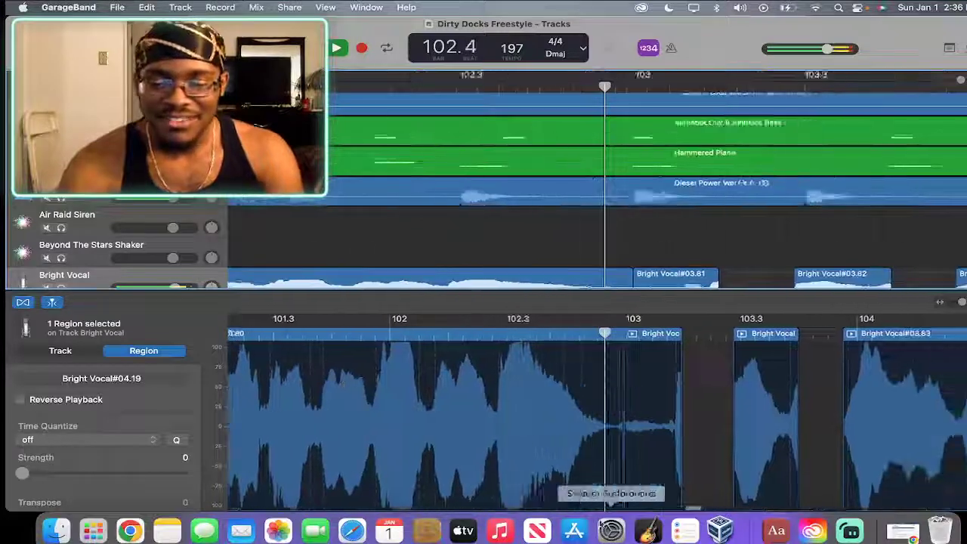
# Open and close the project's Note Pad, and look through the Air Raid Siren, Beyond The Stars Shaker and Bright Vocal tracks during playback.
pyautogui.click(948, 50)
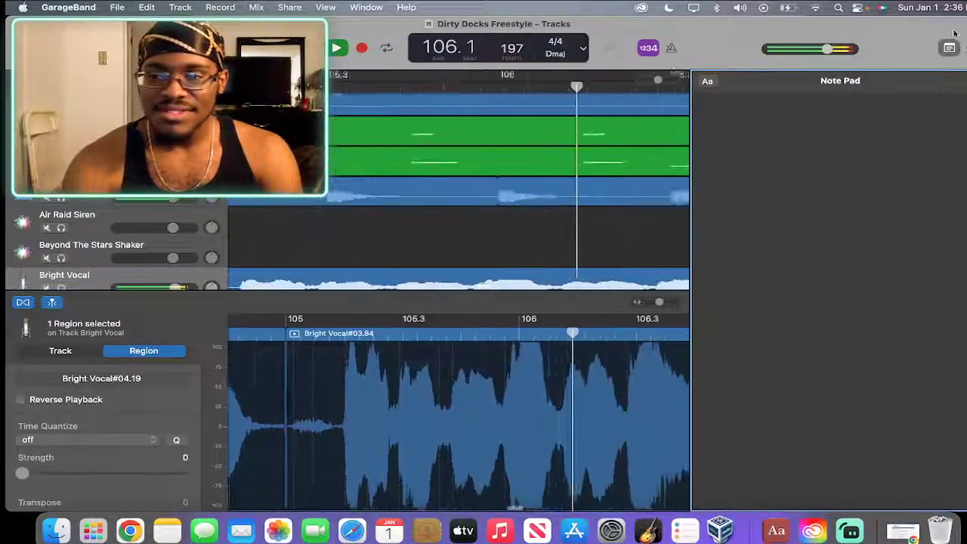
pyautogui.click(949, 48)
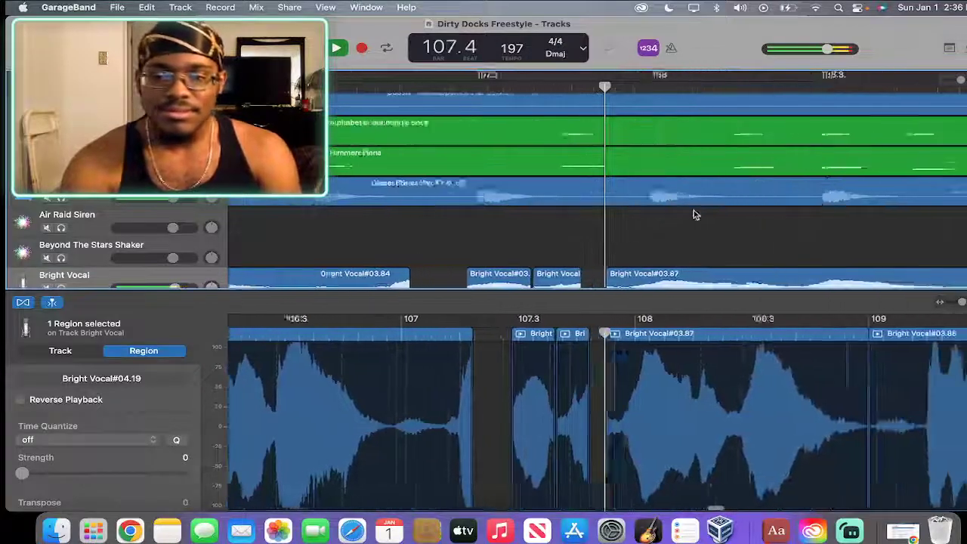
pyautogui.scroll(-5, 693, 210)
pyautogui.scroll(8, 693, 210)
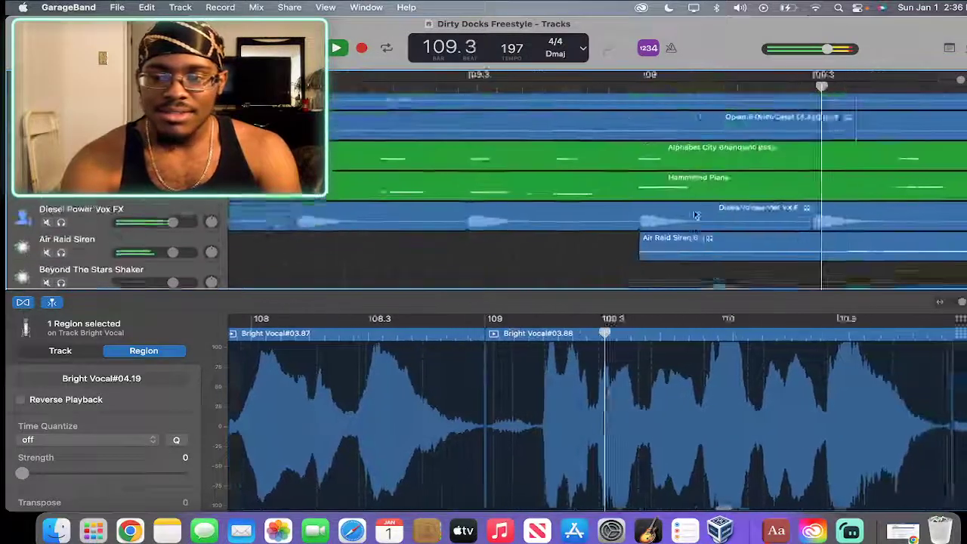
pyautogui.scroll(2, 693, 210)
pyautogui.scroll(-2, 693, 210)
pyautogui.scroll(-2, 693, 210)
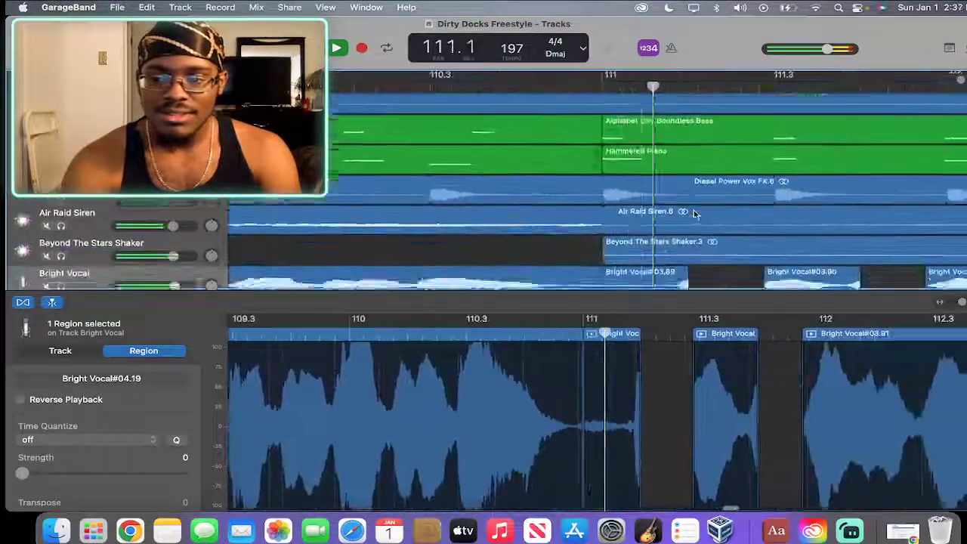
pyautogui.scroll(-2, 693, 210)
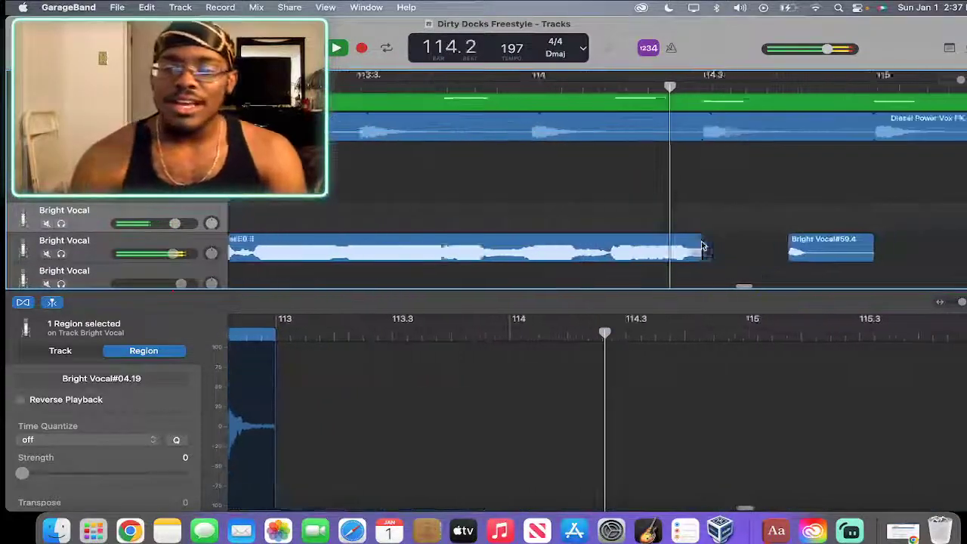
pyautogui.scroll(2, 701, 245)
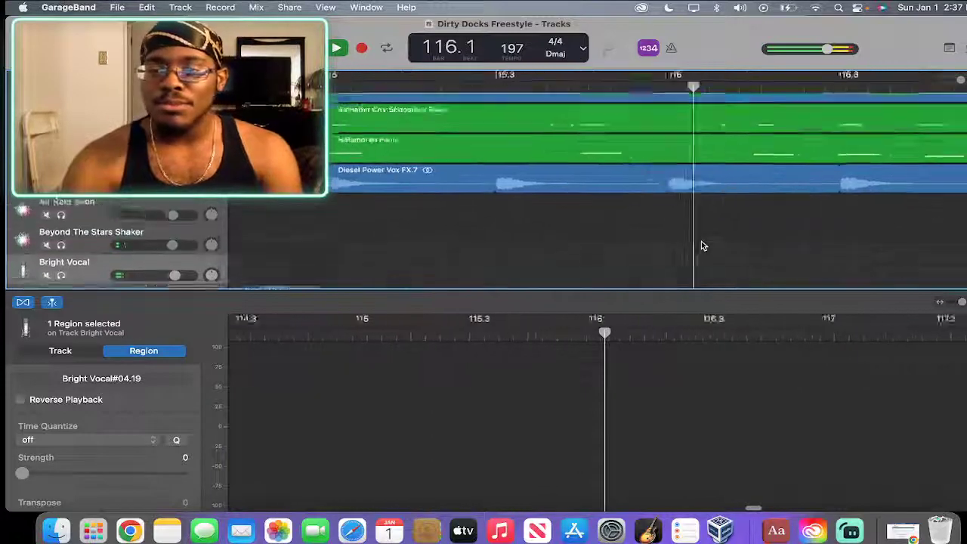
pyautogui.scroll(1, 703, 236)
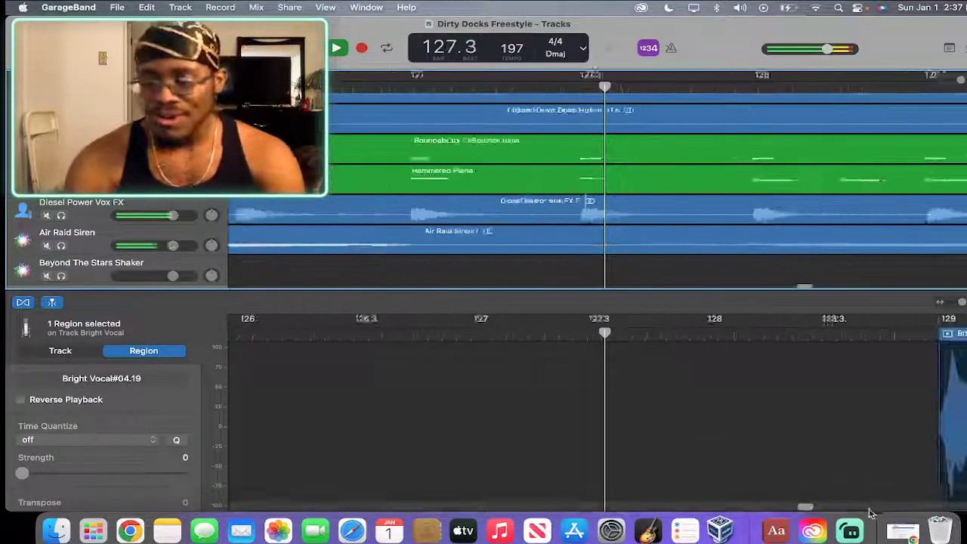
# Switch to Streamlabs Desktop to read the live chat, and return to the GarageBand project.
pyautogui.click(850, 531)
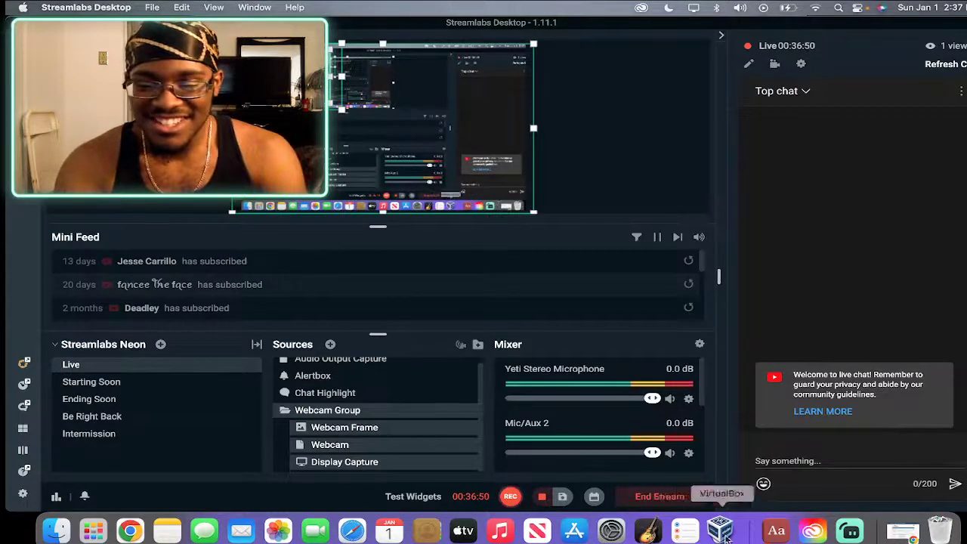
pyautogui.click(641, 535)
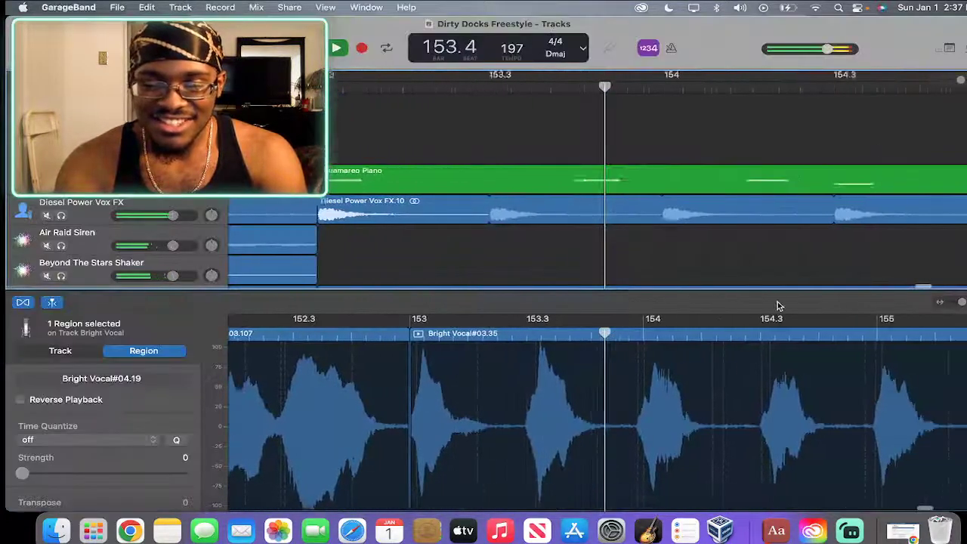
# Examine the Bright Vocal and Hammered Piano tracks through the song's ending, stop playback and return the playhead to the beginning.
pyautogui.scroll(-3, 761, 174)
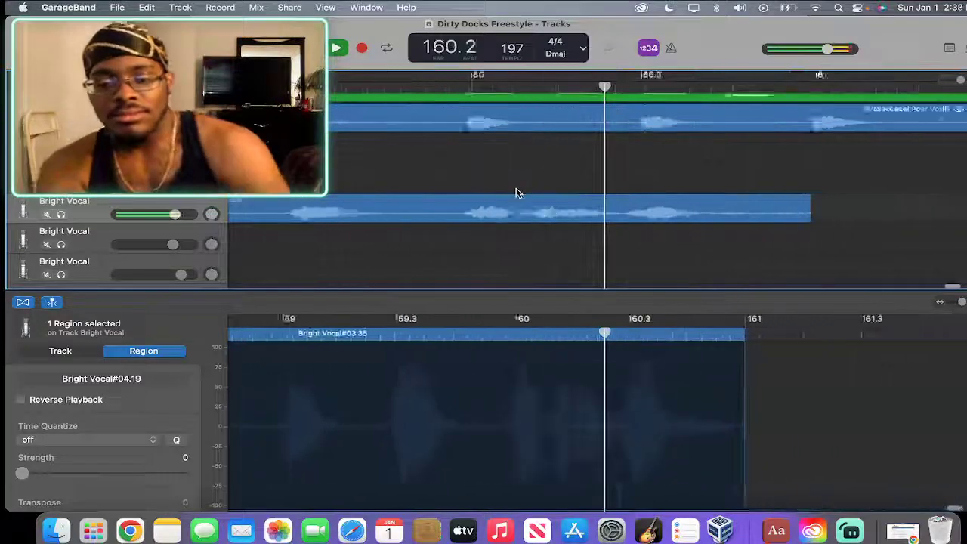
pyautogui.scroll(2, 545, 107)
pyautogui.scroll(3, 546, 107)
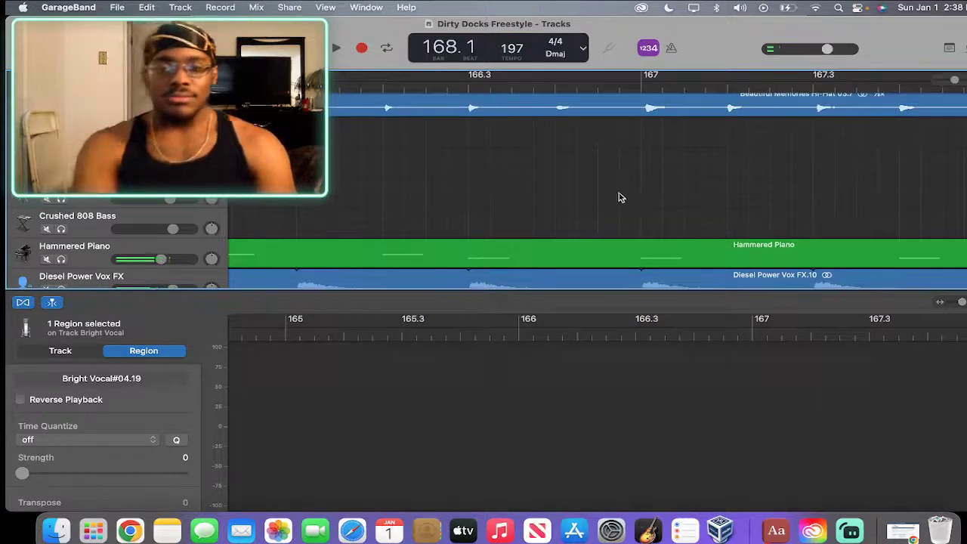
pyautogui.press('Return')
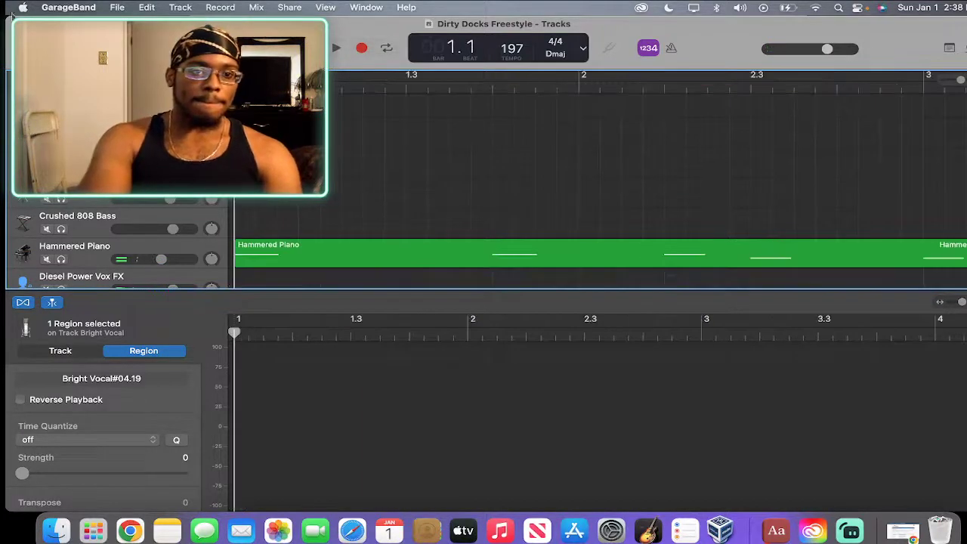
# Save and close the Dirty Docks Freestyle project, and look through the recent projects in the project chooser.
pyautogui.press('super+q')
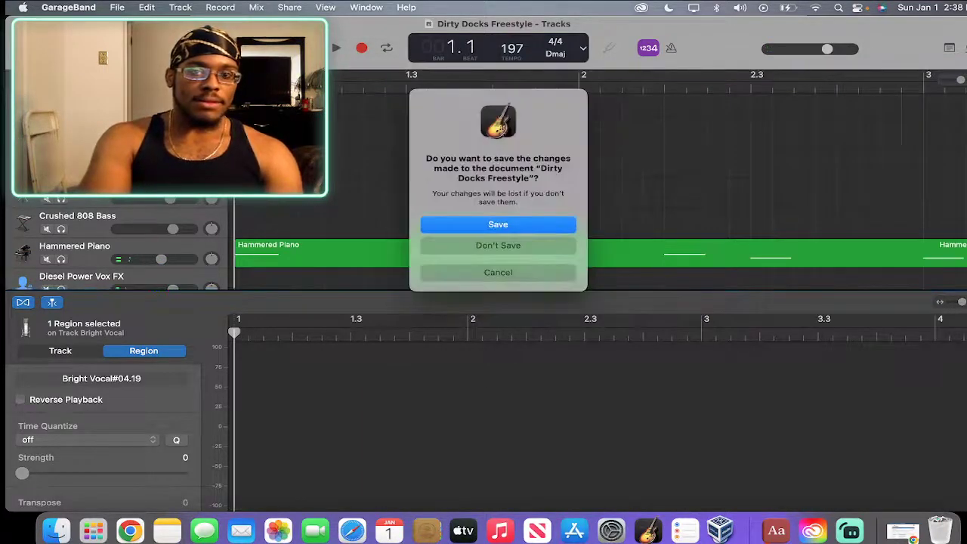
pyautogui.click(495, 224)
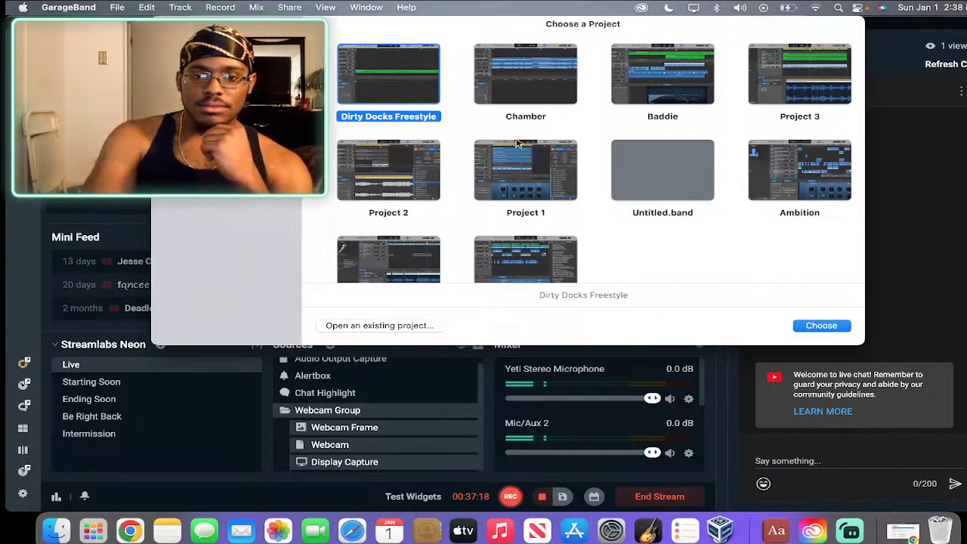
pyautogui.moveTo(444, 28); pyautogui.dragTo(439, 171)
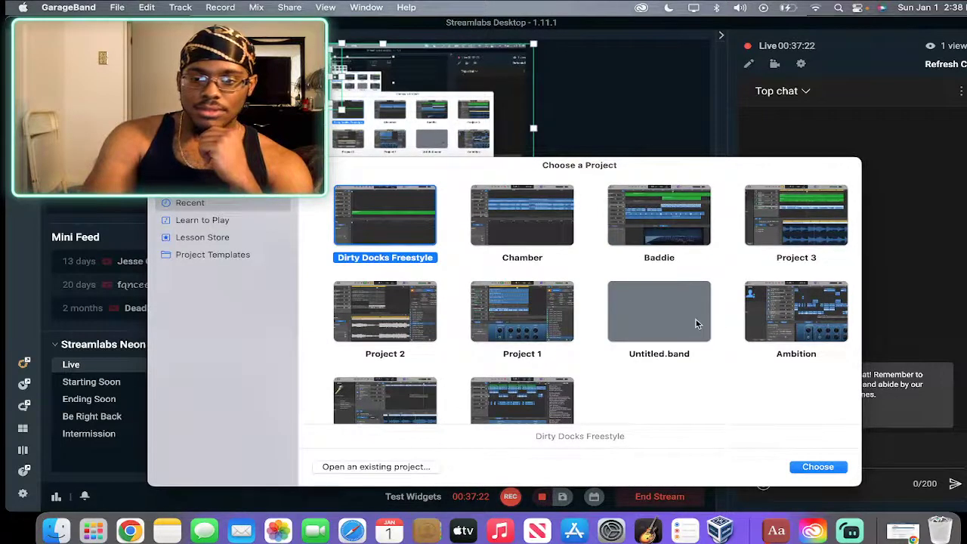
pyautogui.scroll(-2, 696, 324)
pyautogui.scroll(2, 697, 323)
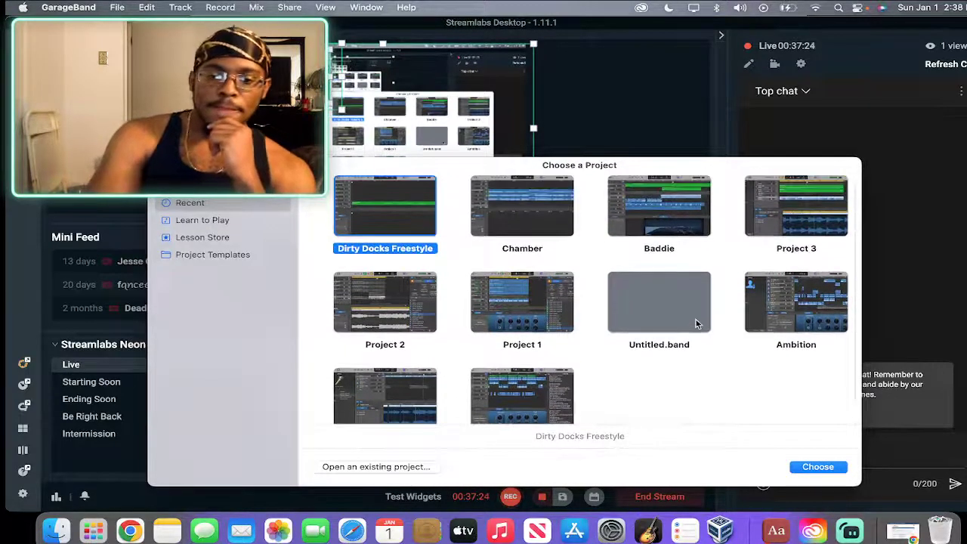
pyautogui.scroll(-2, 696, 324)
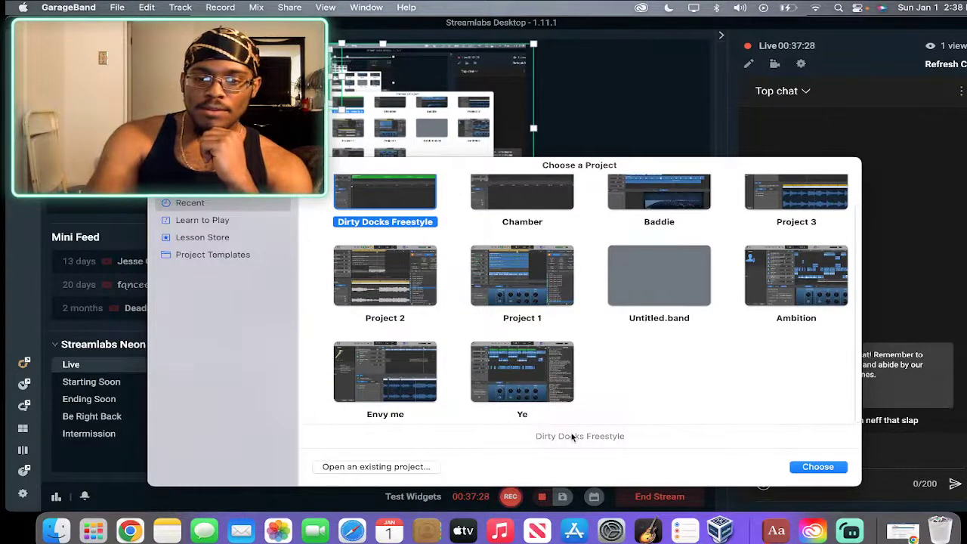
pyautogui.scroll(2, 689, 360)
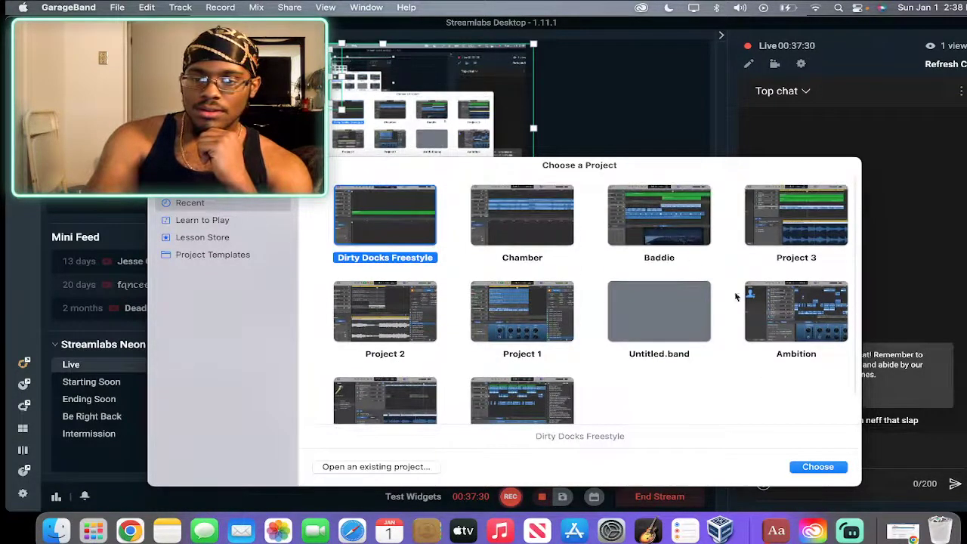
# Browse the existing projects in the hiphop folder and open the 30 on 30 project.
pyautogui.click(396, 467)
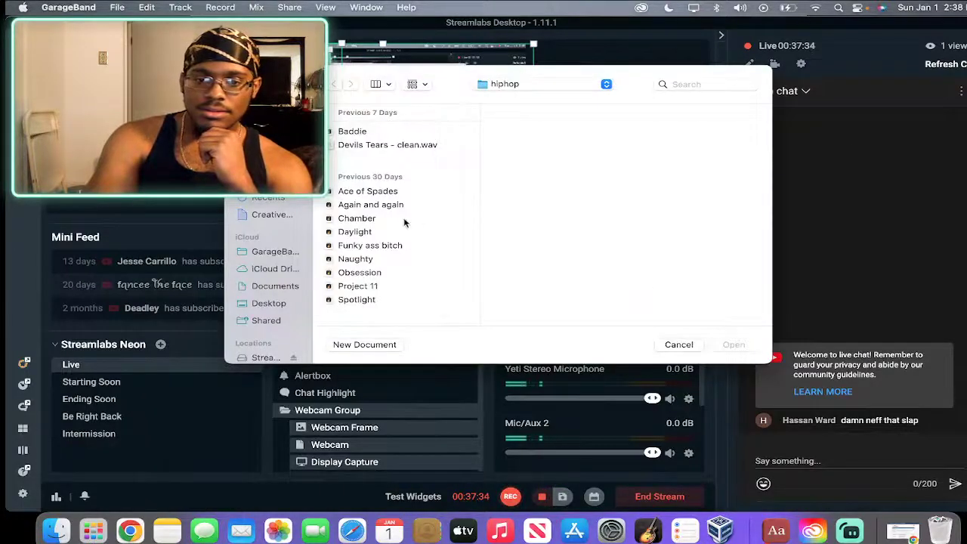
pyautogui.scroll(-2, 385, 223)
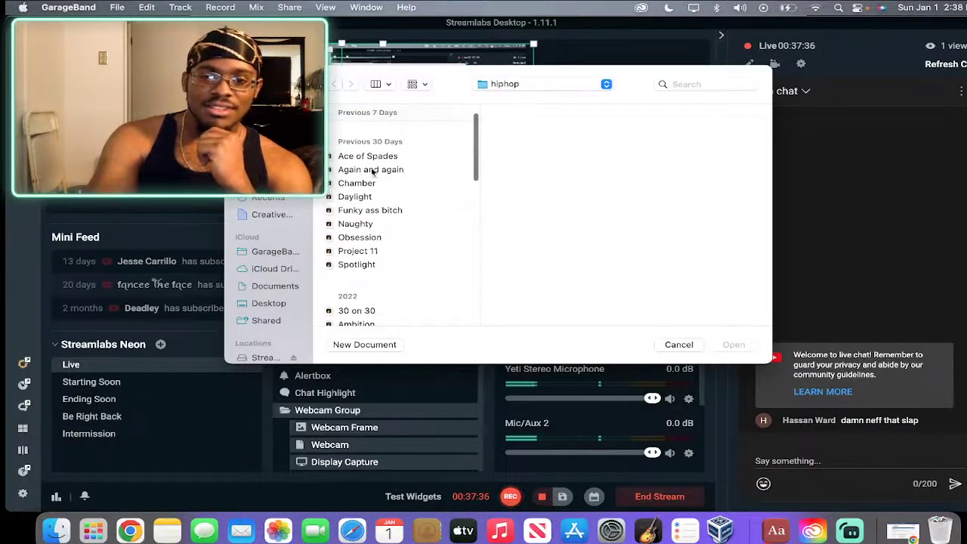
pyautogui.scroll(-2, 380, 250)
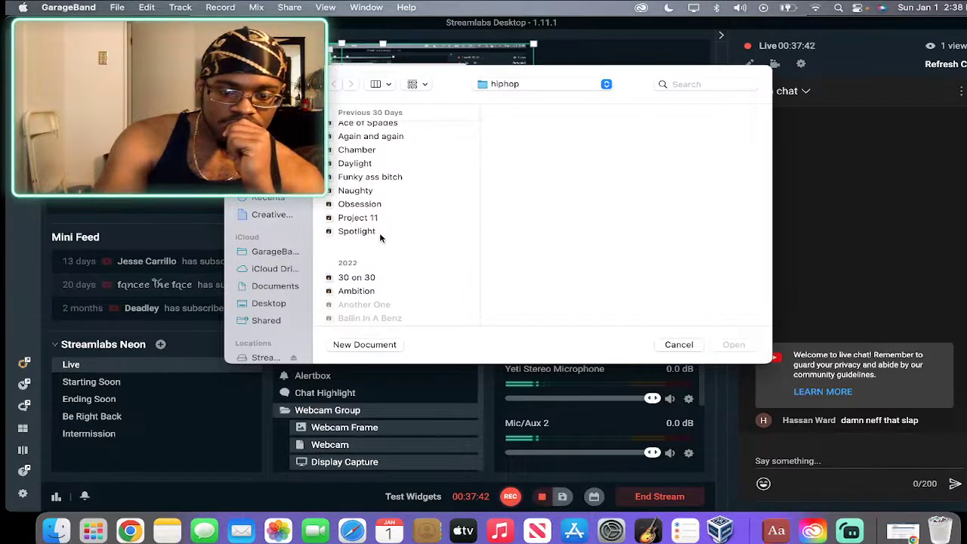
pyautogui.scroll(-2, 376, 237)
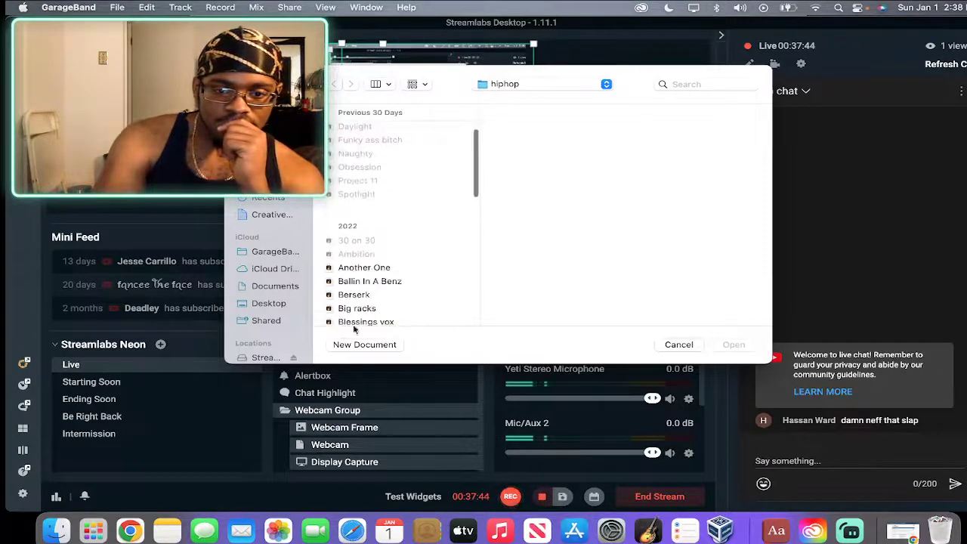
pyautogui.scroll(3, 369, 278)
pyautogui.click(368, 287)
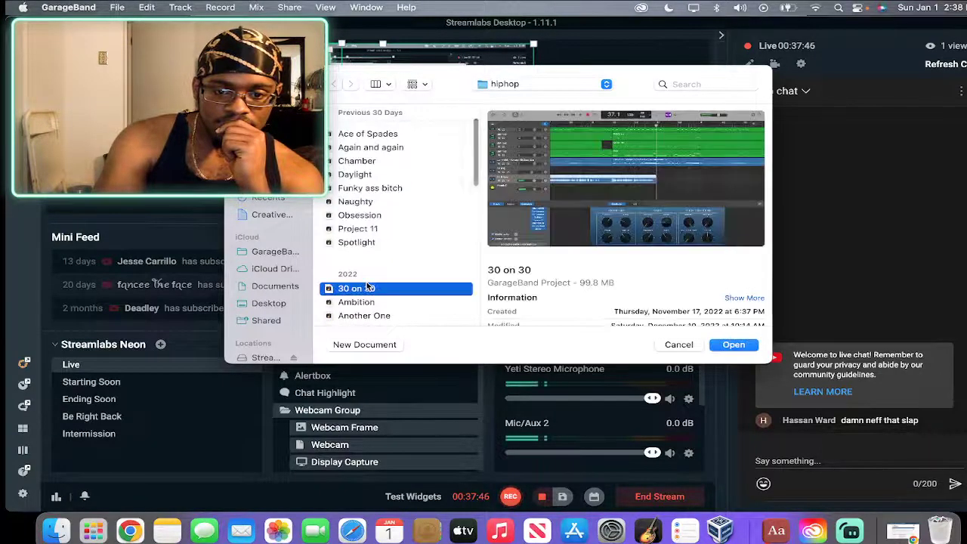
pyautogui.doubleClick(368, 288)
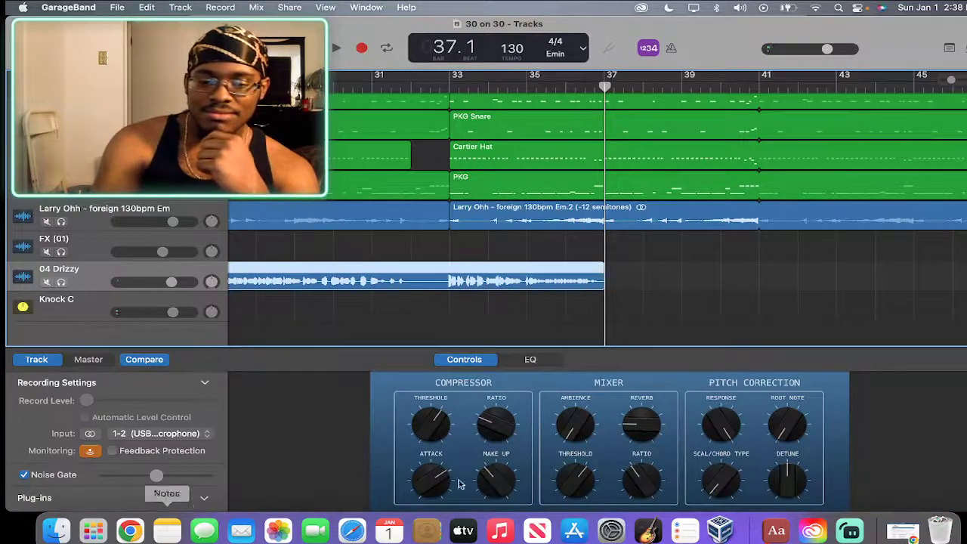
# Switch to Streamlabs Desktop to read the live chat, and return to the 30 on 30 project in GarageBand.
pyautogui.click(850, 531)
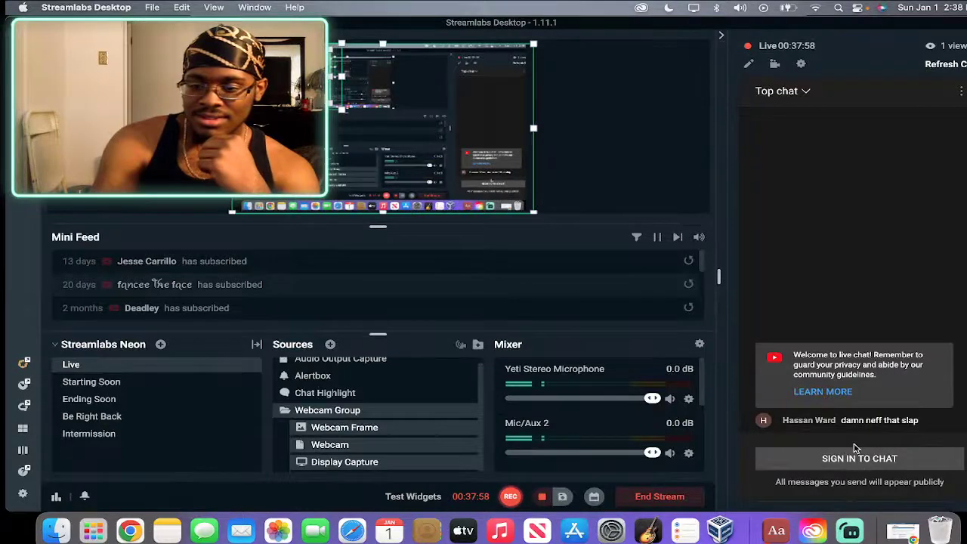
pyautogui.click(827, 459)
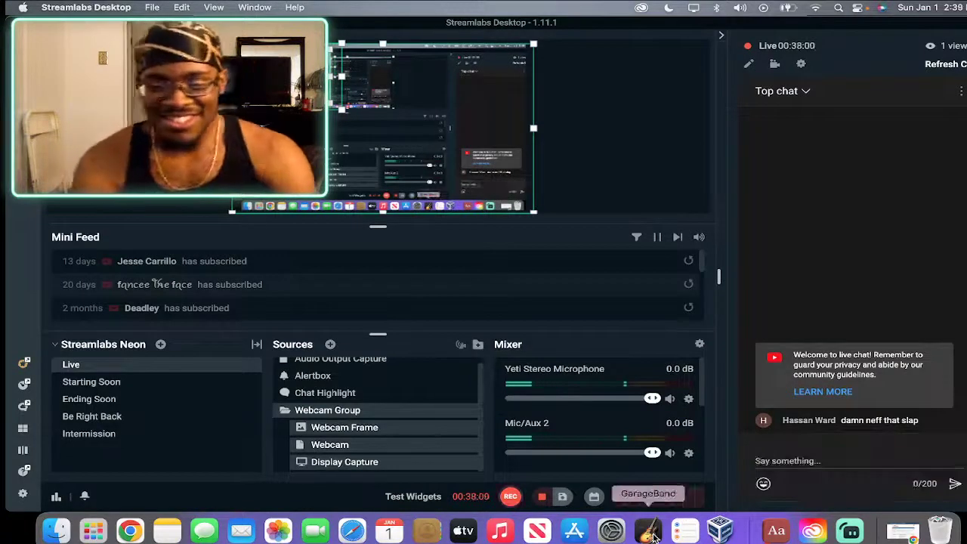
pyautogui.click(648, 531)
# Mute the 04 Drizzy track, play the song from the beginning and raise the system volume.
pyautogui.press('super+Left')
pyautogui.press('super+Left')
pyautogui.press('super+Left')
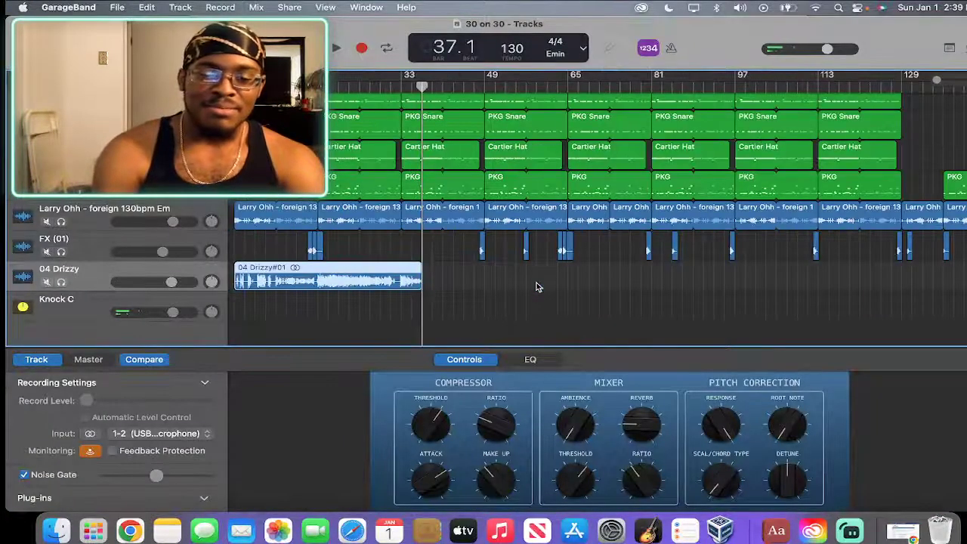
pyautogui.click(46, 283)
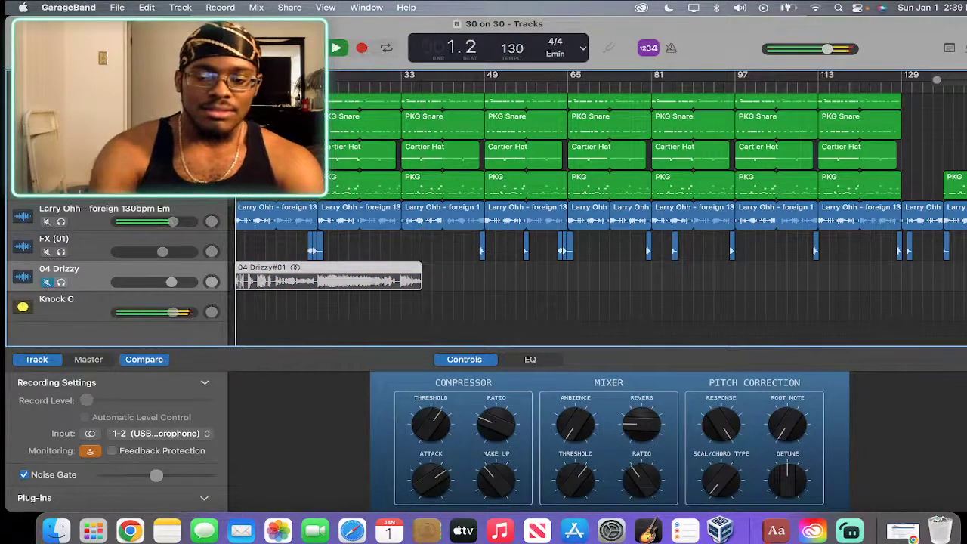
pyautogui.press('XF86AudioRaiseVolume')
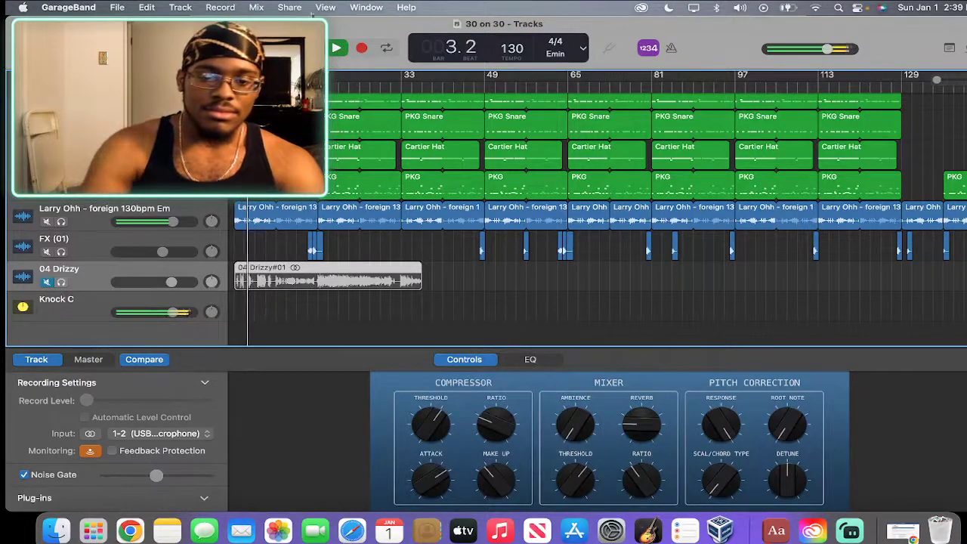
# Look over the arrangement during playback and open the first Cartier Hat region in the Piano Roll.
pyautogui.scroll(3, 401, 148)
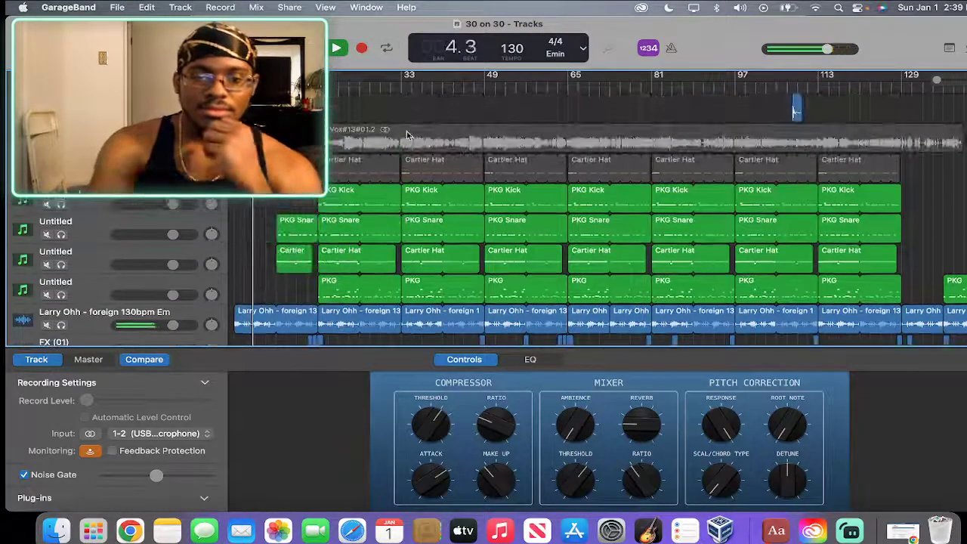
pyautogui.scroll(-1, 407, 134)
pyautogui.press('super+Right')
pyautogui.press('super+Right')
pyautogui.press('super+Right')
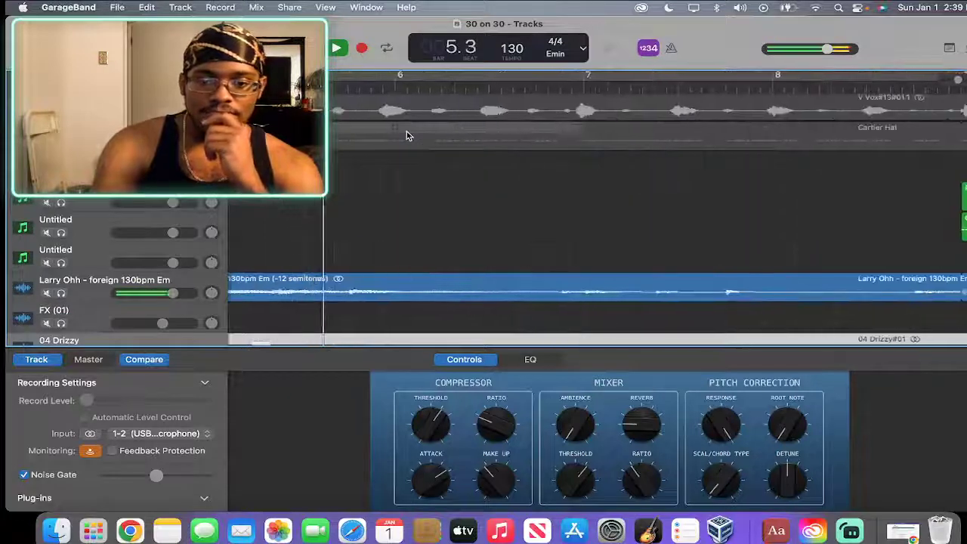
pyautogui.press('super+Left')
pyautogui.press('super+Left')
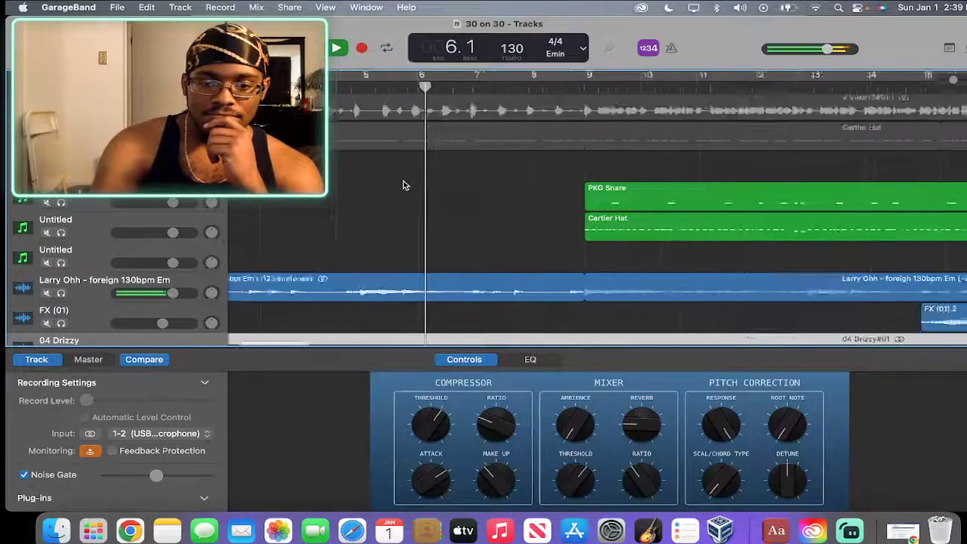
pyautogui.click(643, 240)
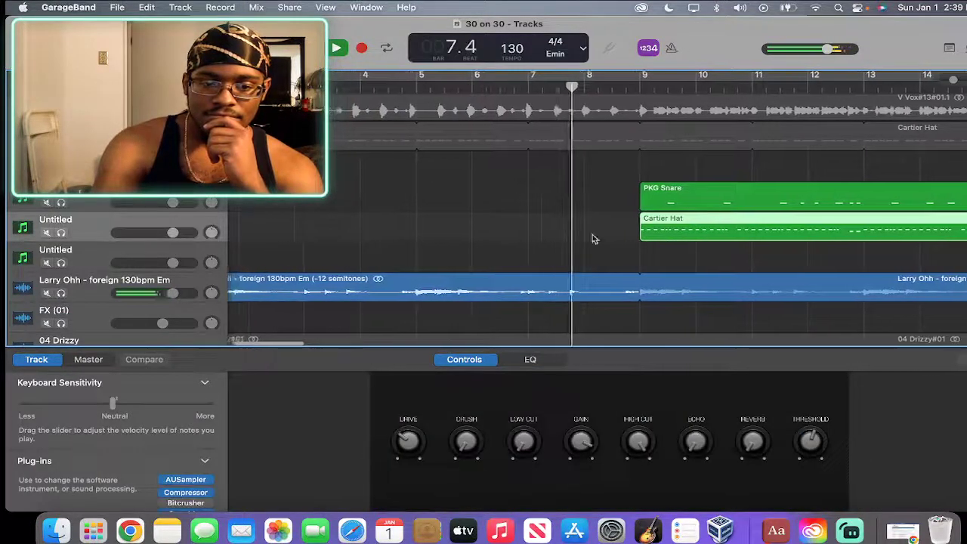
pyautogui.doubleClick(708, 227)
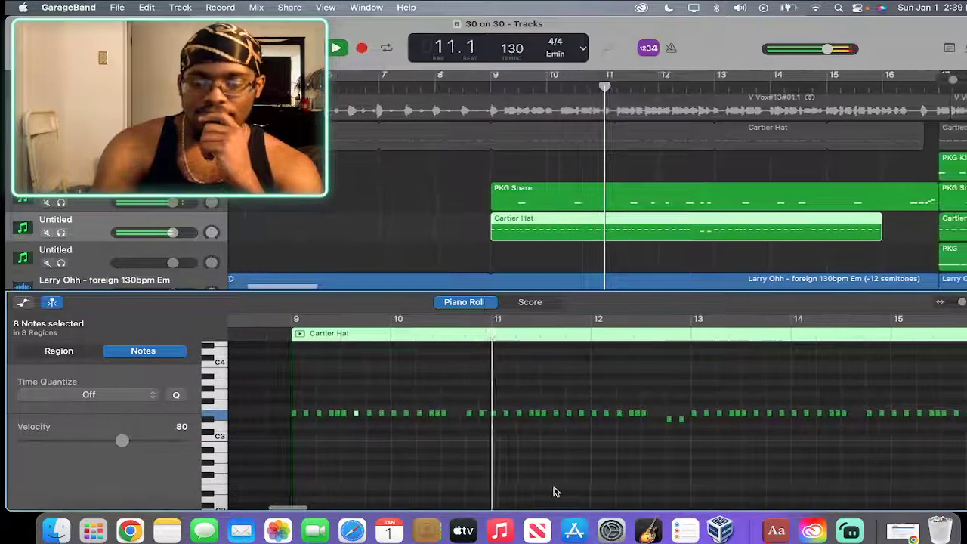
# Show the notes of the PKG region starting at bar 17 in the Piano Roll, and stop playback at bar 21.
pyautogui.scroll(-2, 640, 207)
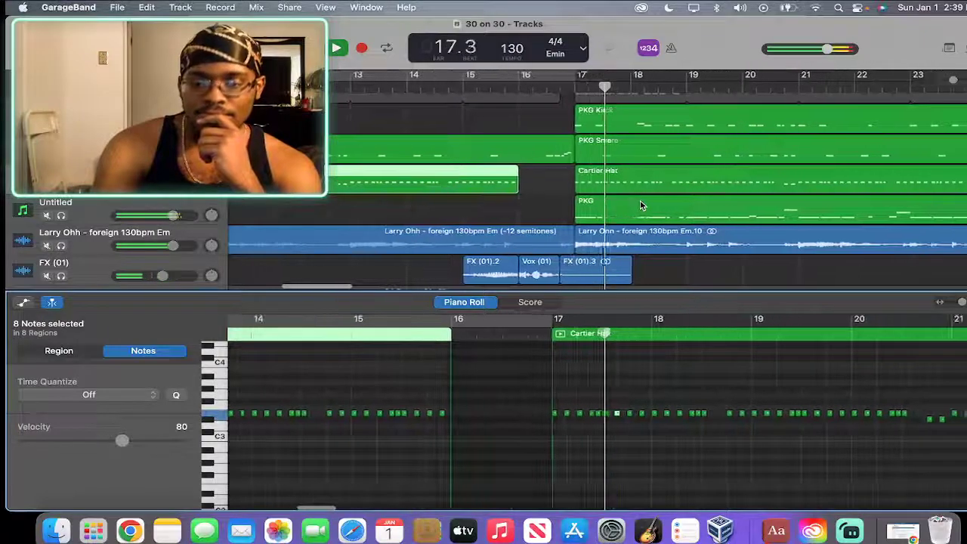
pyautogui.click(637, 208)
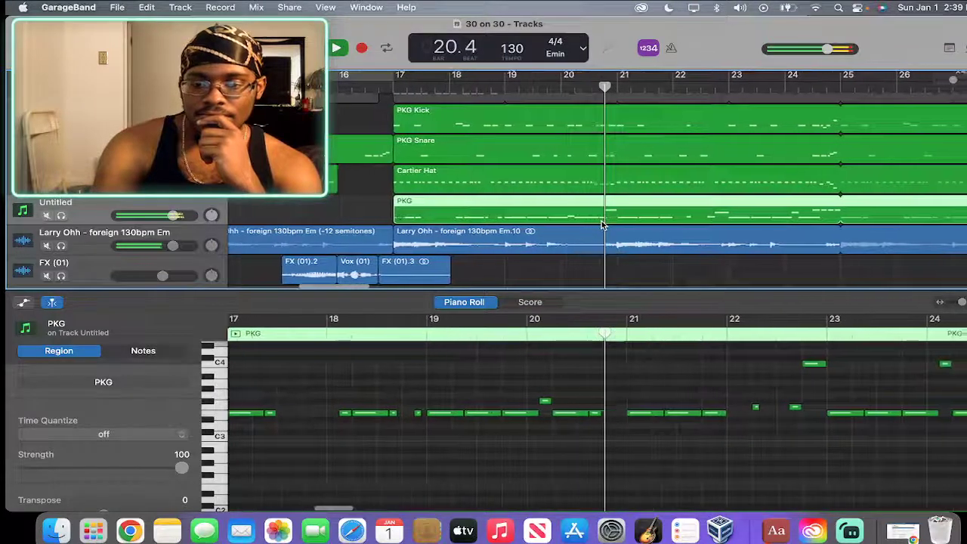
pyautogui.press('space')
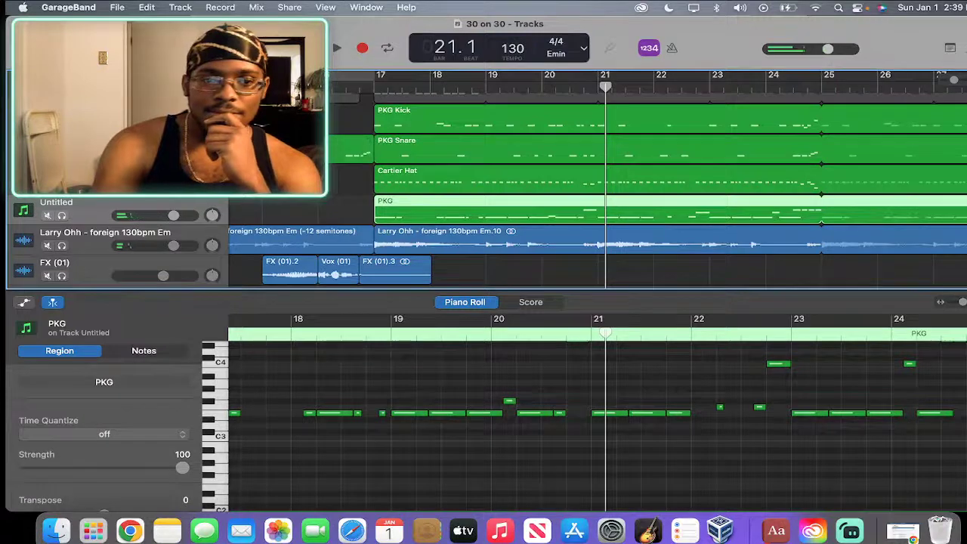
# Save and close the 30 on 30 project, and check the live chat in Streamlabs Desktop before returning to GarageBand.
pyautogui.press('super+w')
pyautogui.click(562, 229)
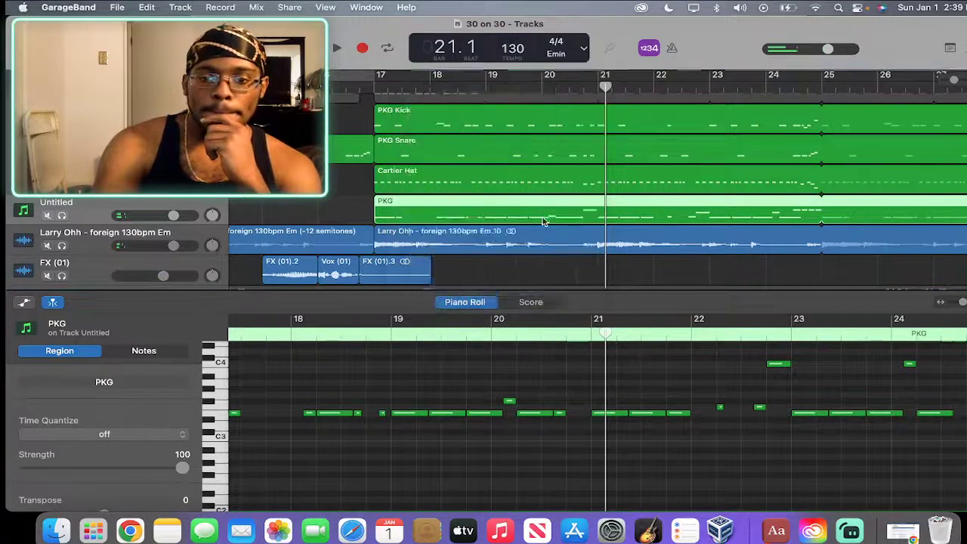
pyautogui.press('super+n')
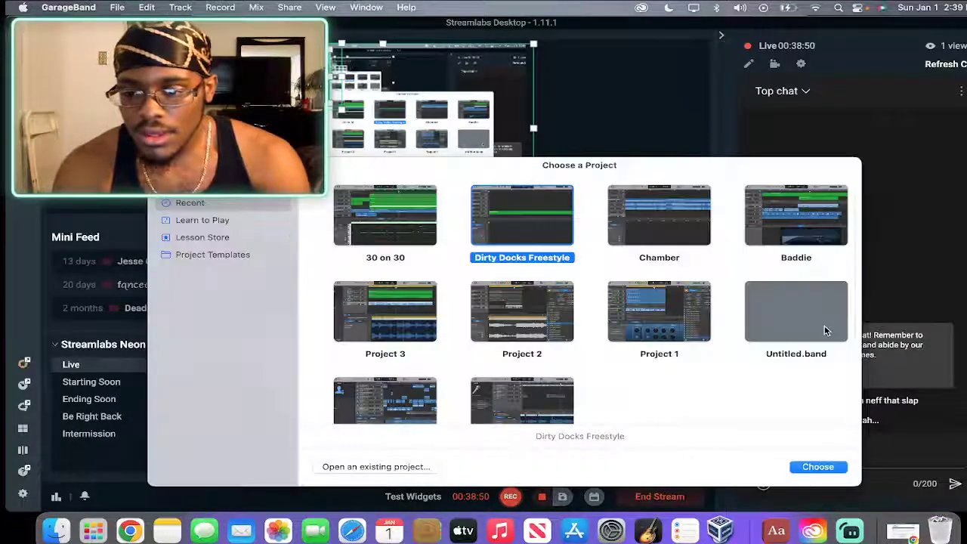
pyautogui.click(929, 292)
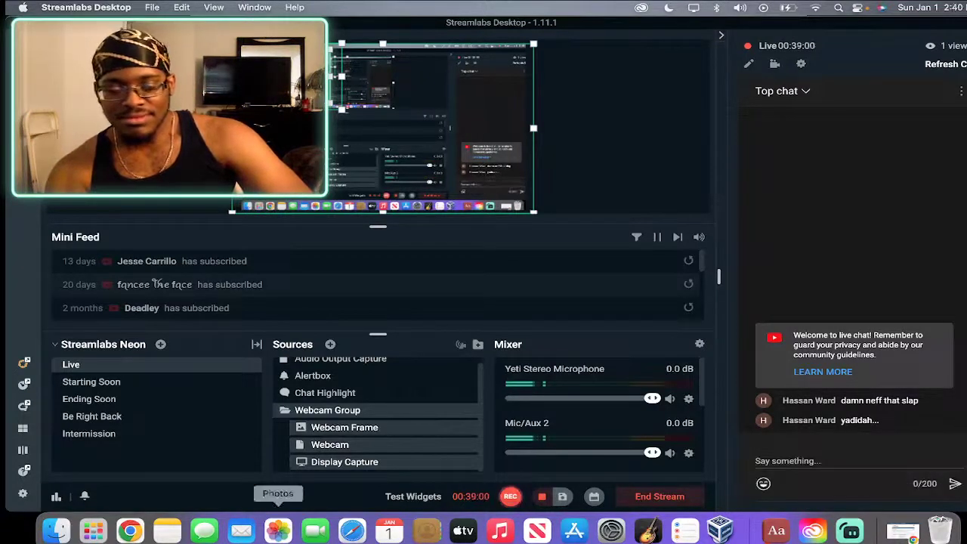
pyautogui.click(647, 531)
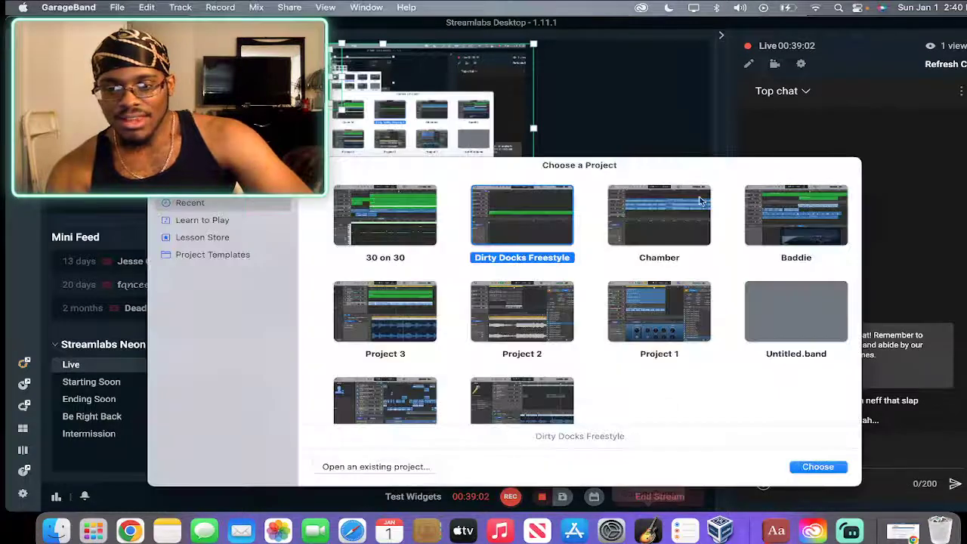
# Open the Ballin In A Benz project from the hiphop folder and look over its upper tracks.
pyautogui.scroll(-3, 524, 317)
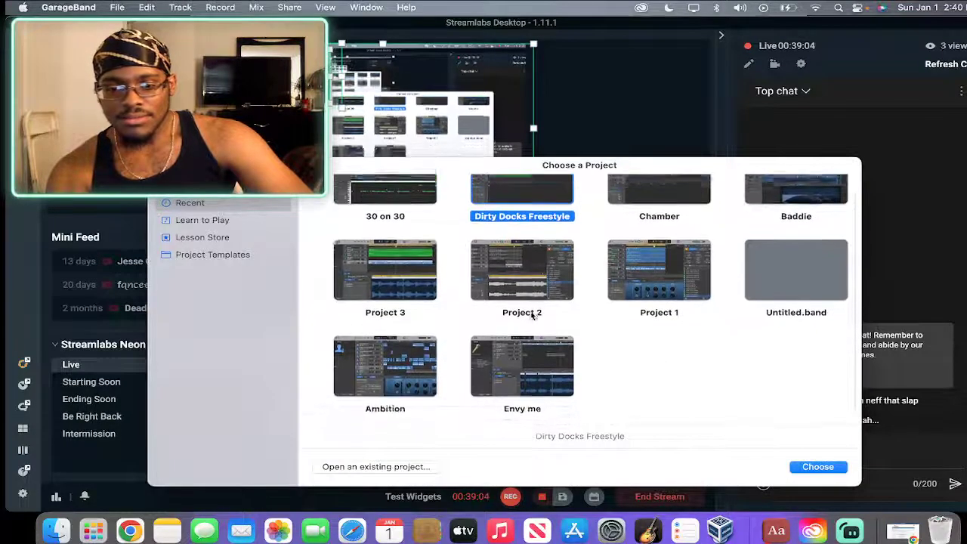
pyautogui.click(384, 468)
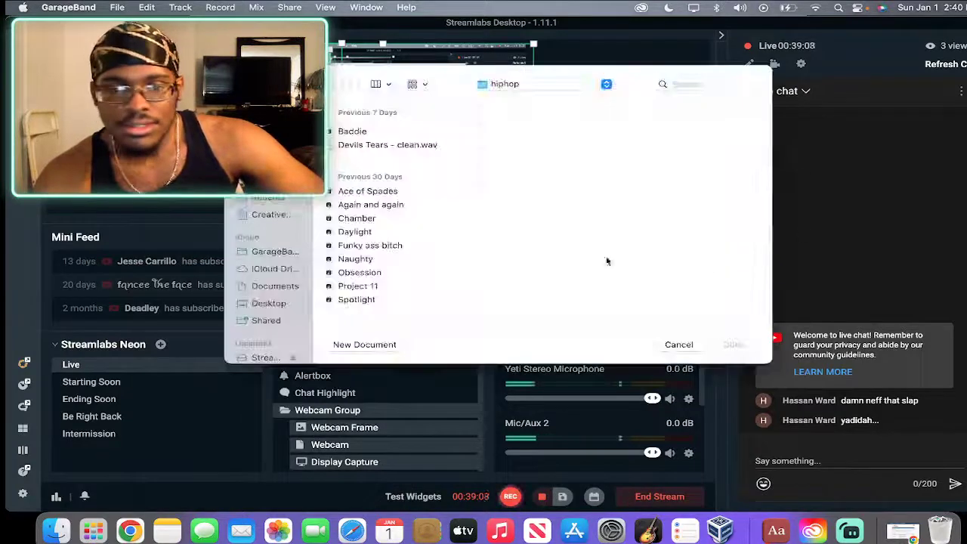
pyautogui.scroll(-5, 446, 239)
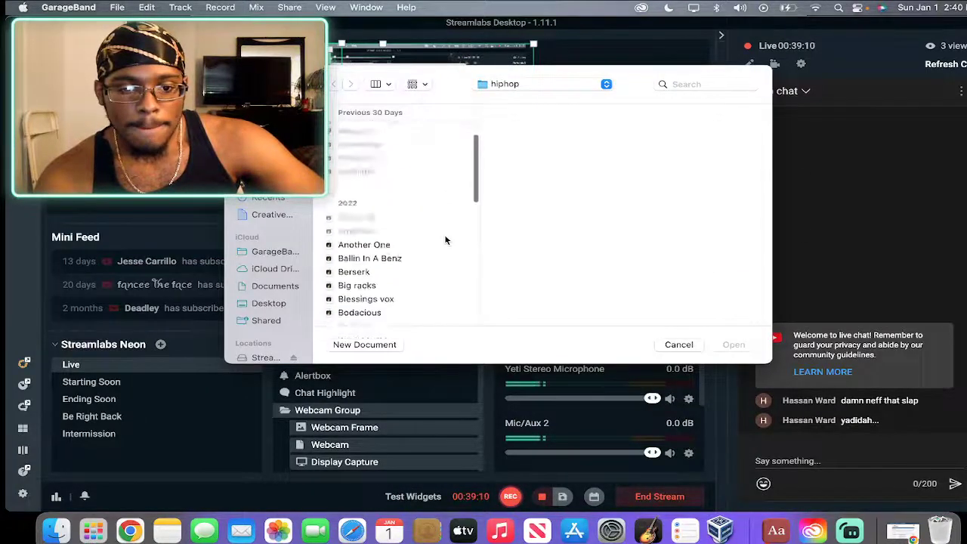
pyautogui.scroll(-2, 446, 240)
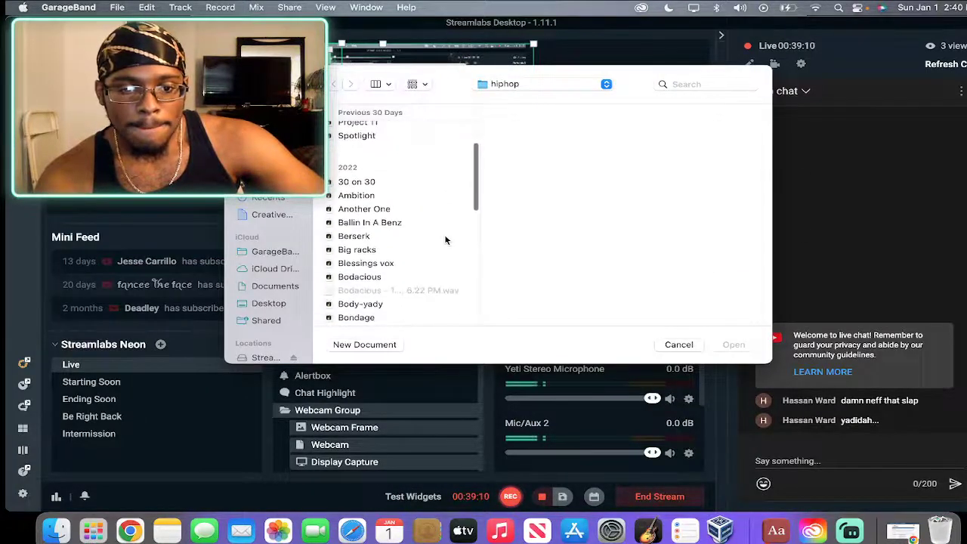
pyautogui.doubleClick(377, 219)
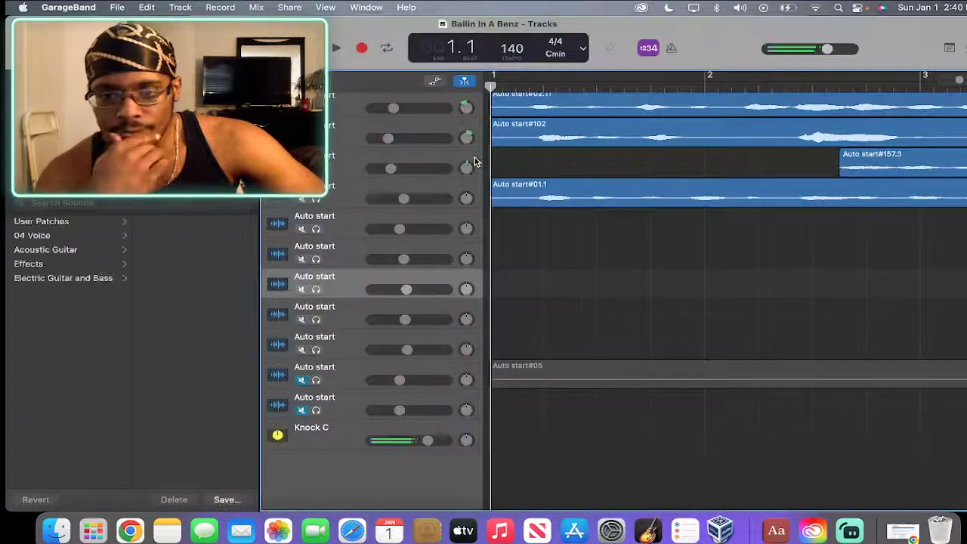
pyautogui.scroll(8, 616, 195)
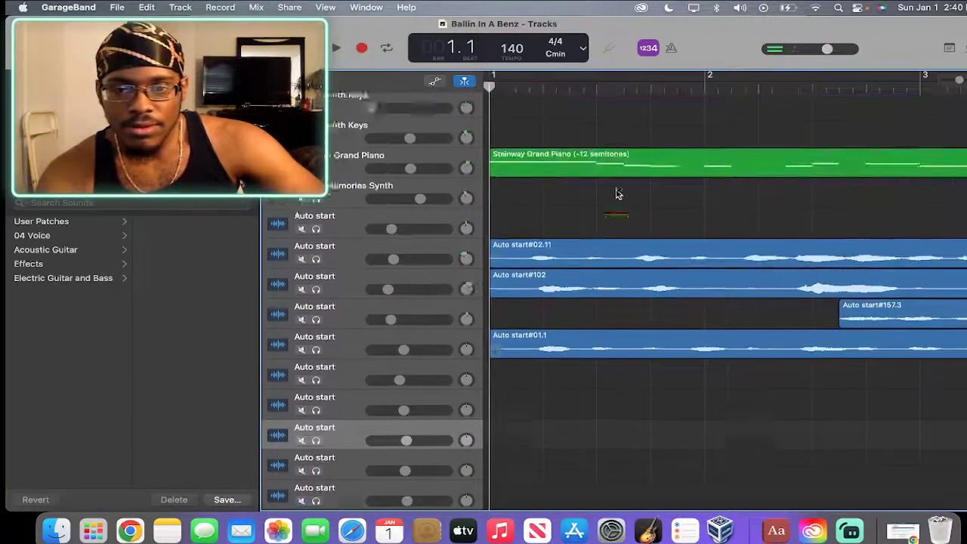
# Play the song with the first Steinway Grand Piano (-12 semitones) region open in the Piano Roll, and check the live chat in Streamlabs Desktop before returning to GarageBand.
pyautogui.press('space')
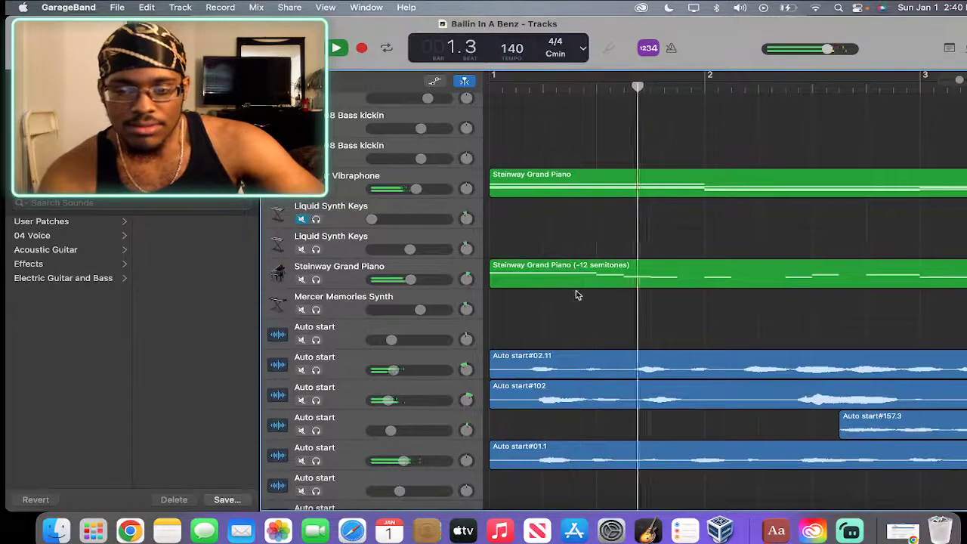
pyautogui.doubleClick(612, 267)
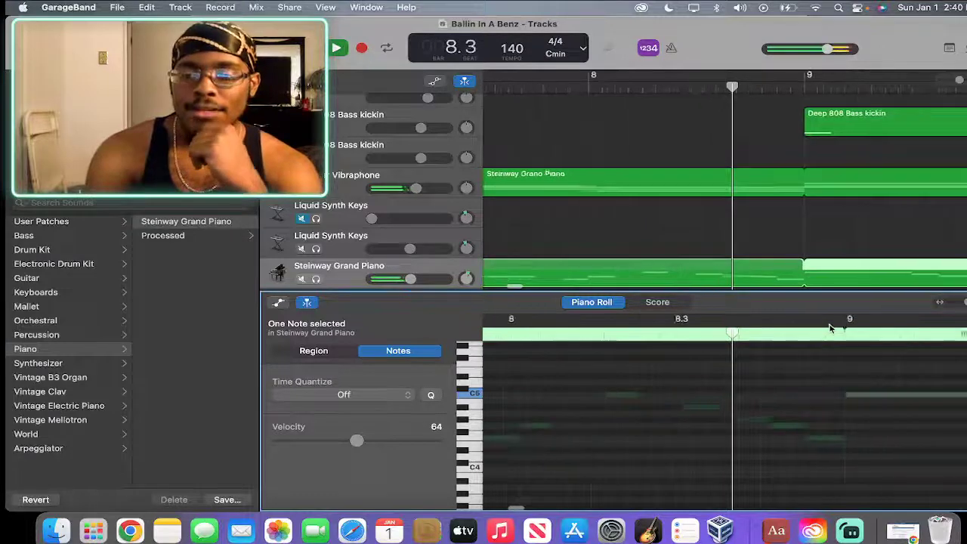
pyautogui.click(850, 533)
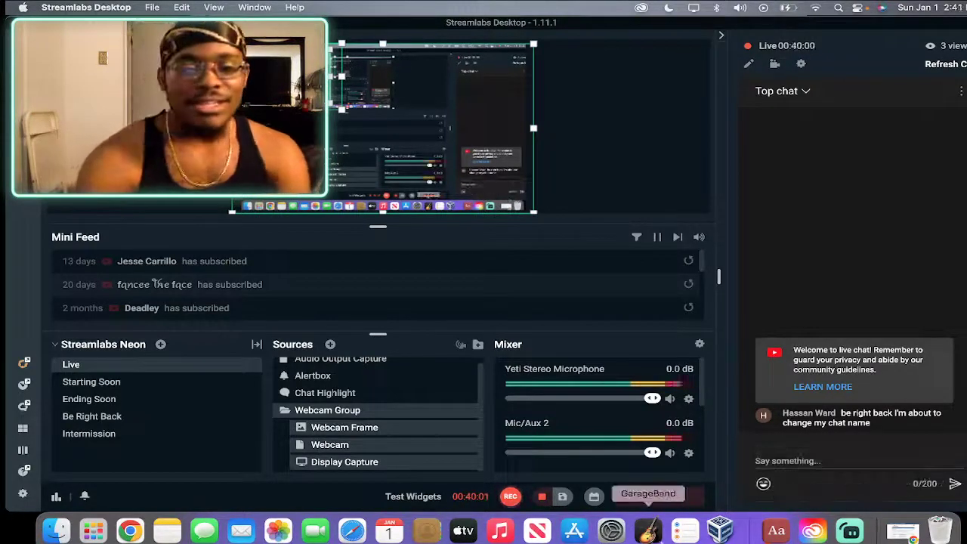
pyautogui.click(648, 531)
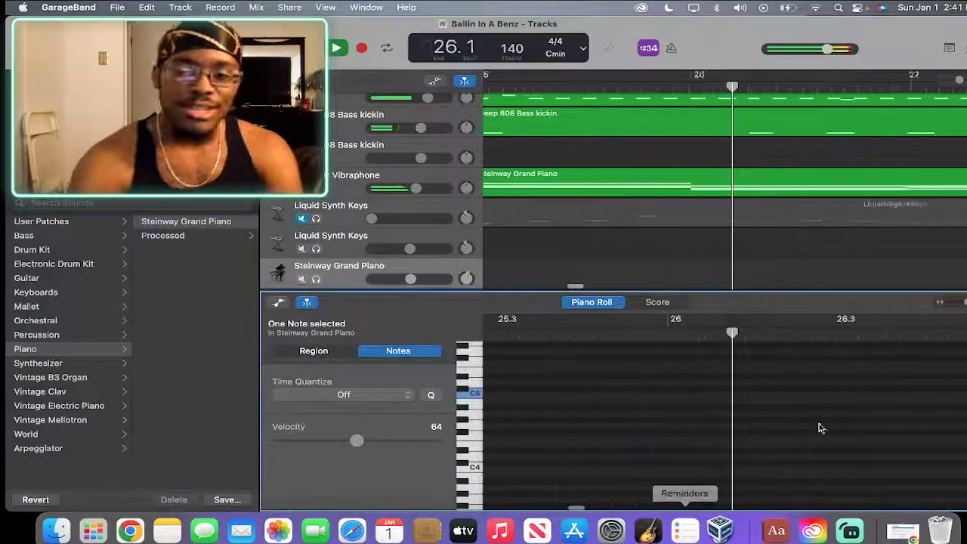
# Show the project's Note Pad, read through the lyrics while the song plays, and hide the Note Pad again.
pyautogui.click(950, 50)
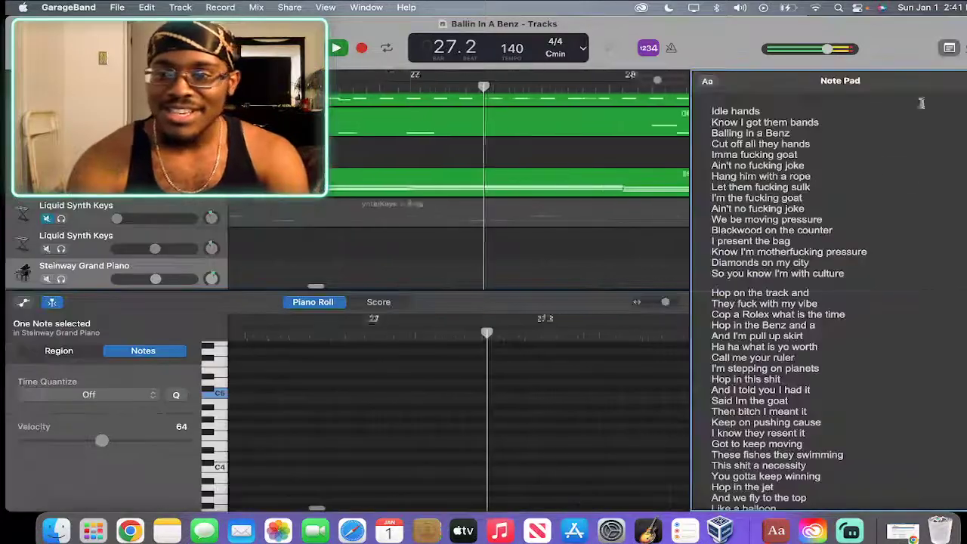
pyautogui.scroll(-1, 861, 195)
pyautogui.scroll(-10, 862, 194)
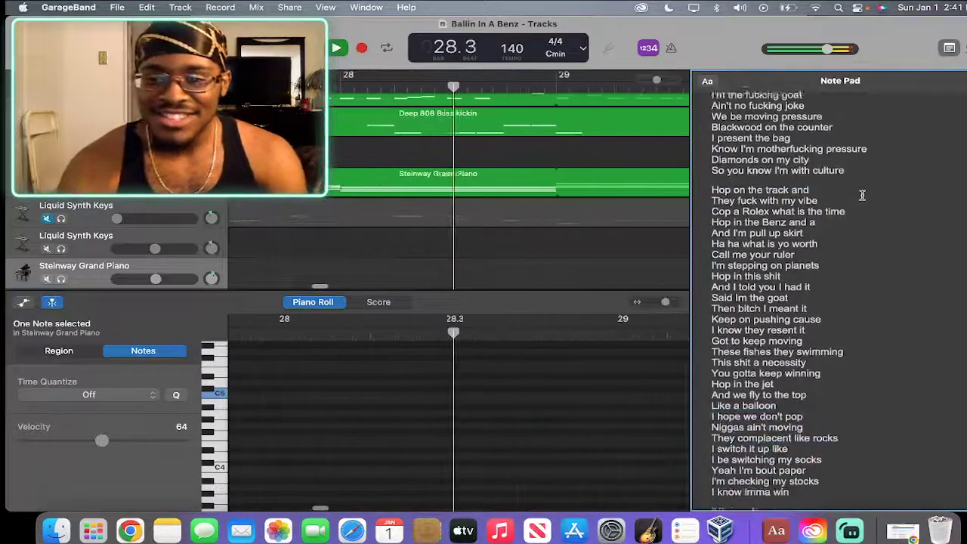
pyautogui.scroll(-8, 581, 249)
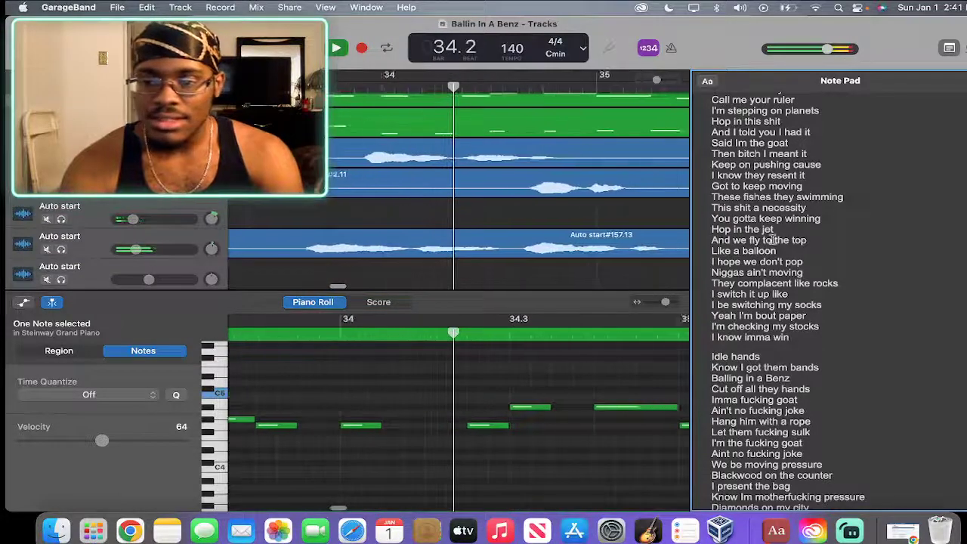
pyautogui.scroll(2, 773, 239)
pyautogui.scroll(-10, 801, 239)
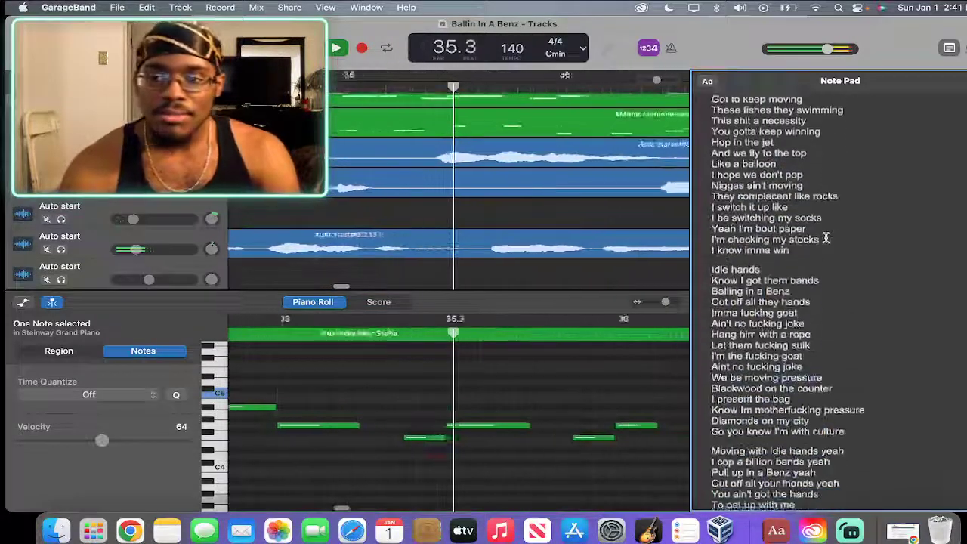
pyautogui.scroll(-1, 830, 241)
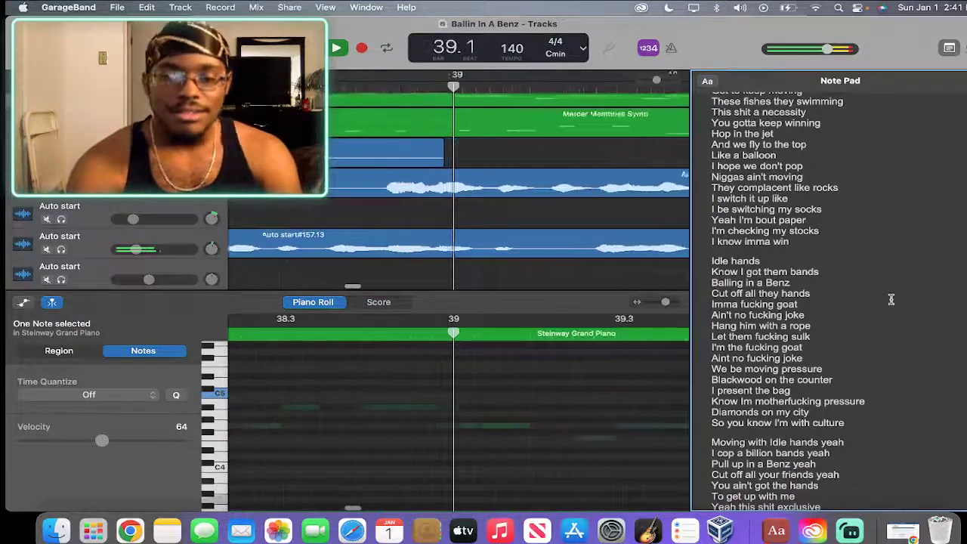
pyautogui.scroll(-10, 890, 294)
pyautogui.click(948, 49)
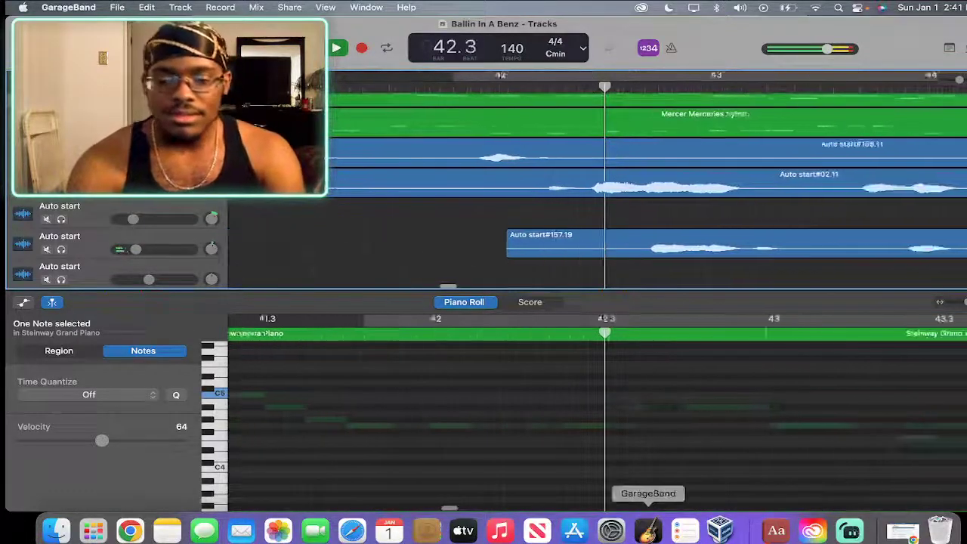
# Check the live chat in Streamlabs Desktop, return to GarageBand and move playback to about bar 63.
pyautogui.click(850, 531)
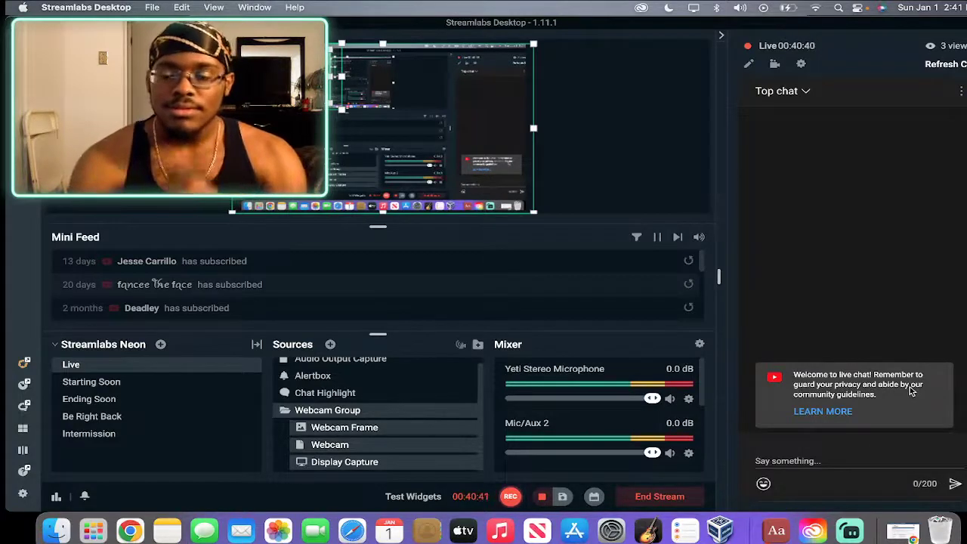
pyautogui.click(643, 534)
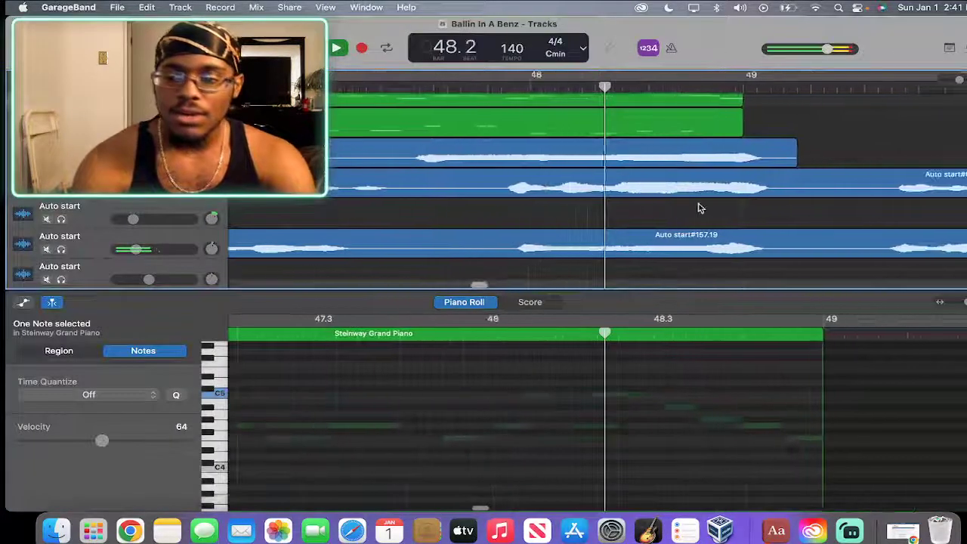
pyautogui.scroll(-5, 699, 208)
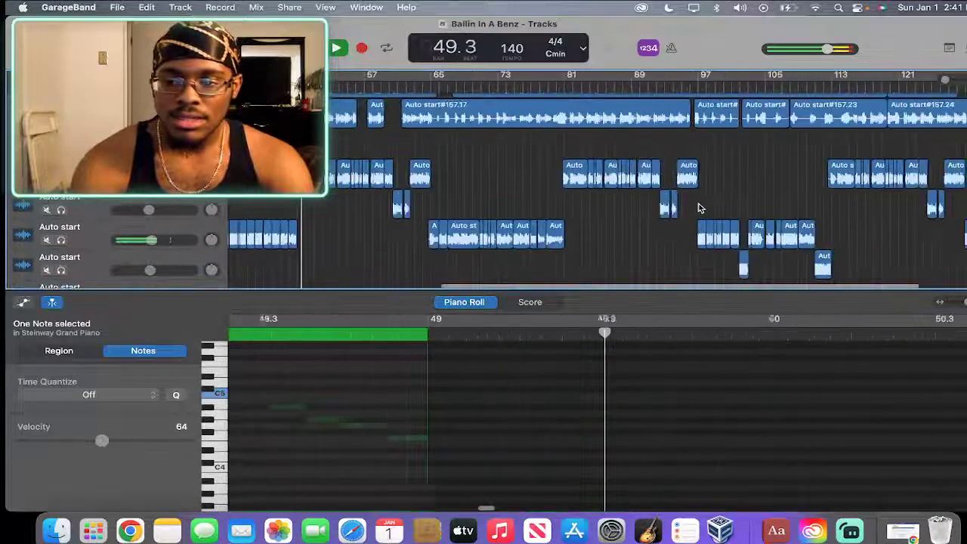
pyautogui.click(423, 91)
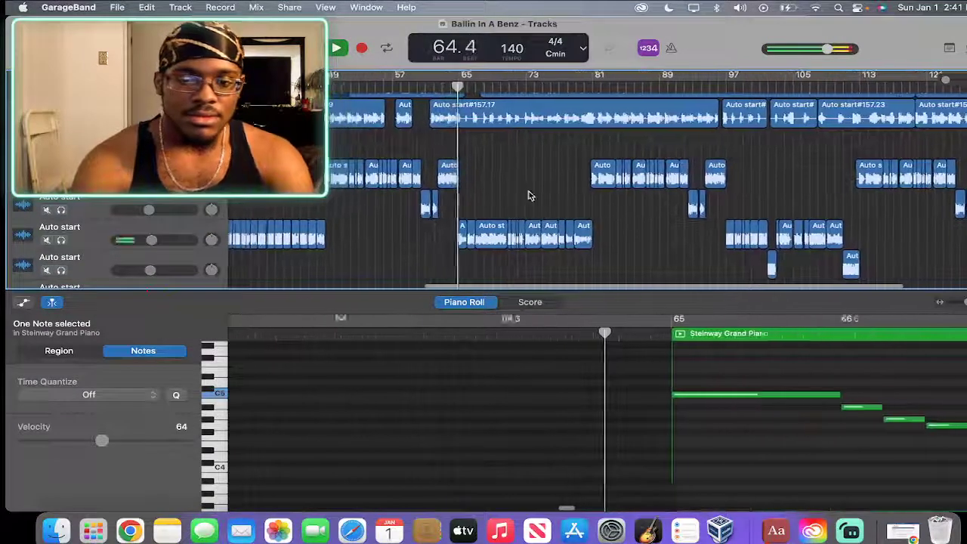
# Examine the notes of the Granular Vibraphone track's Steinway Grand Piano region starting at bar 65 in the Piano Roll.
pyautogui.scroll(3, 528, 195)
pyautogui.scroll(3, 533, 198)
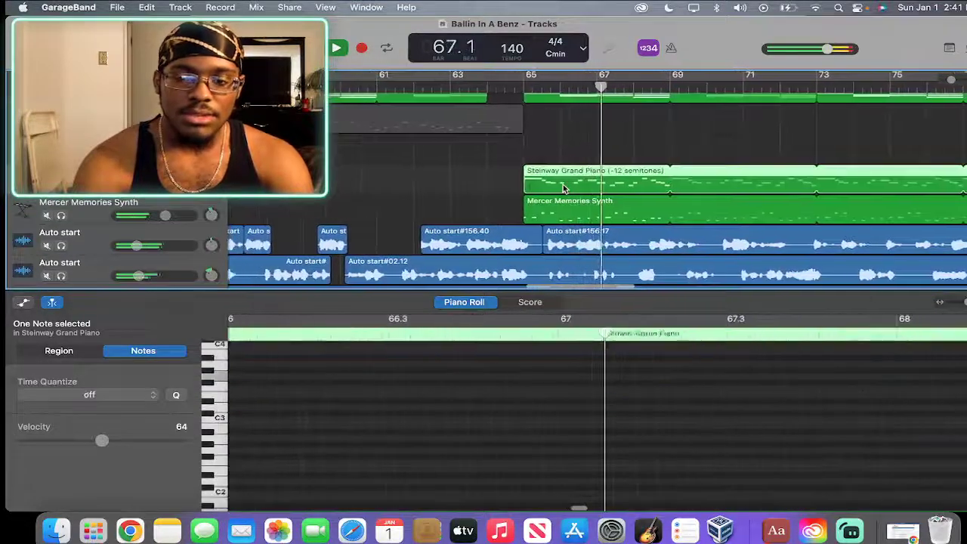
pyautogui.scroll(3, 565, 185)
pyautogui.click(583, 215)
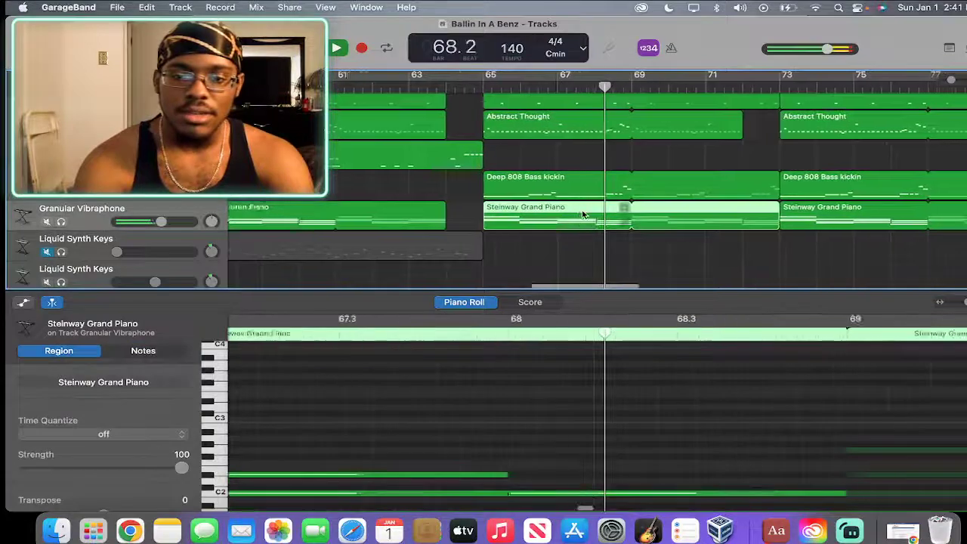
pyautogui.scroll(2, 583, 215)
pyautogui.scroll(2, 582, 216)
pyautogui.scroll(-5, 579, 406)
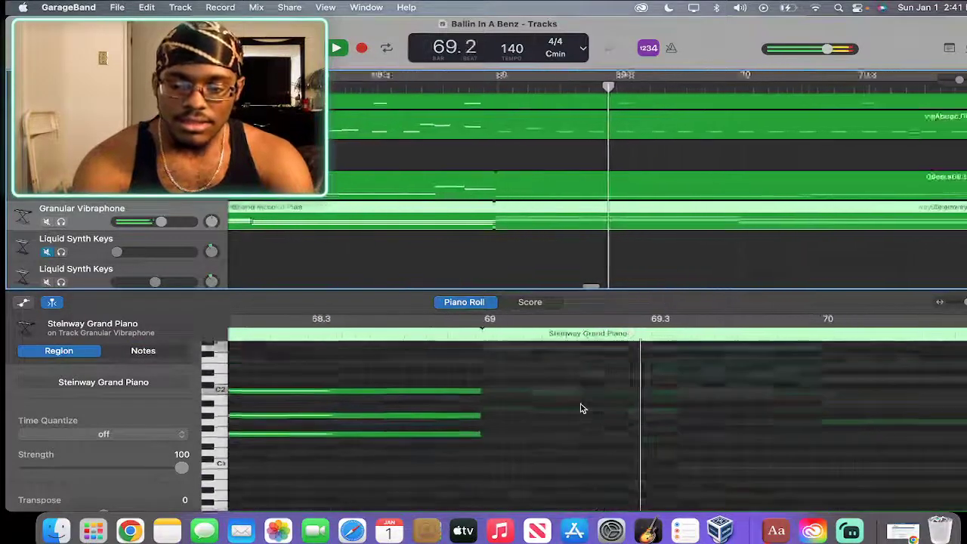
# Show the notes of the playing Deep 808 Bass kickin region and the hi-hat and Abstract Thought track regions in the Piano Roll.
pyautogui.click(526, 192)
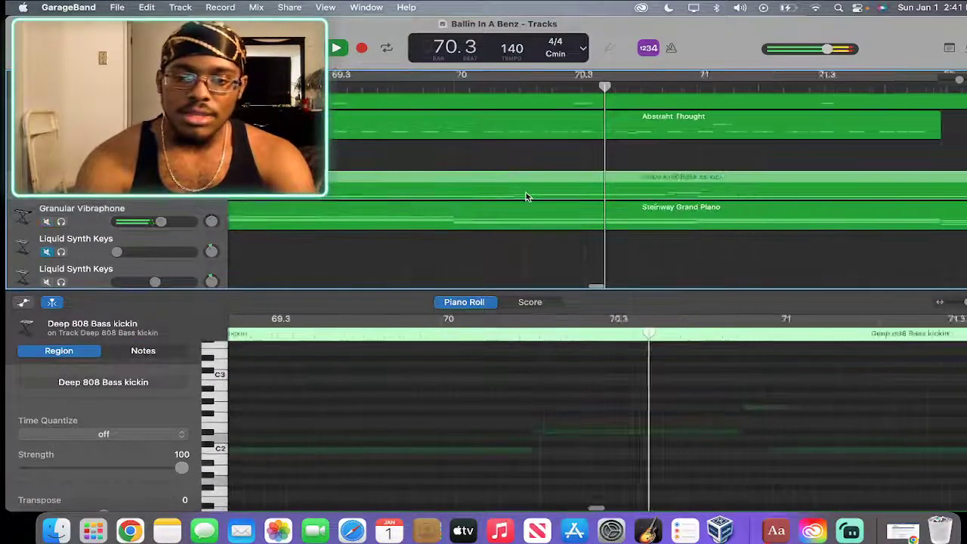
pyautogui.scroll(2, 662, 436)
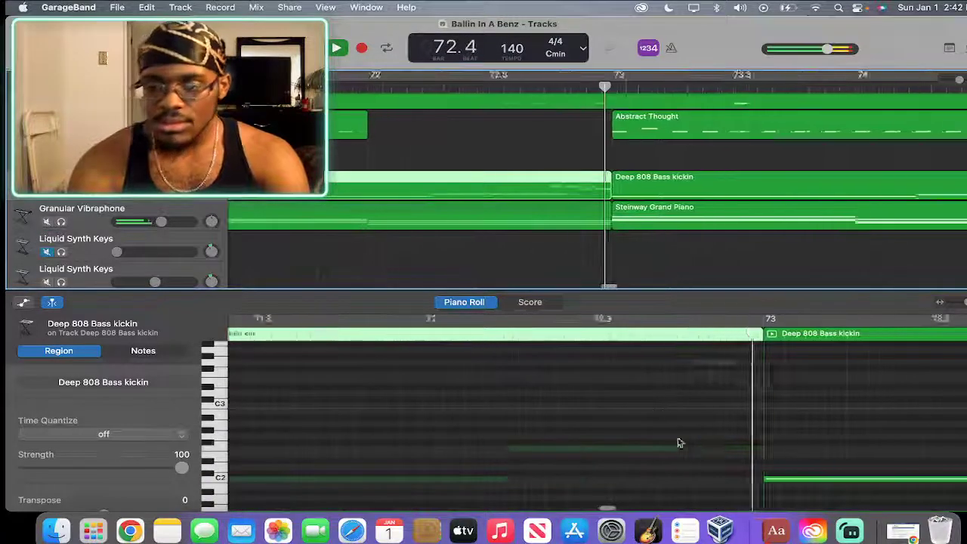
pyautogui.scroll(2, 620, 219)
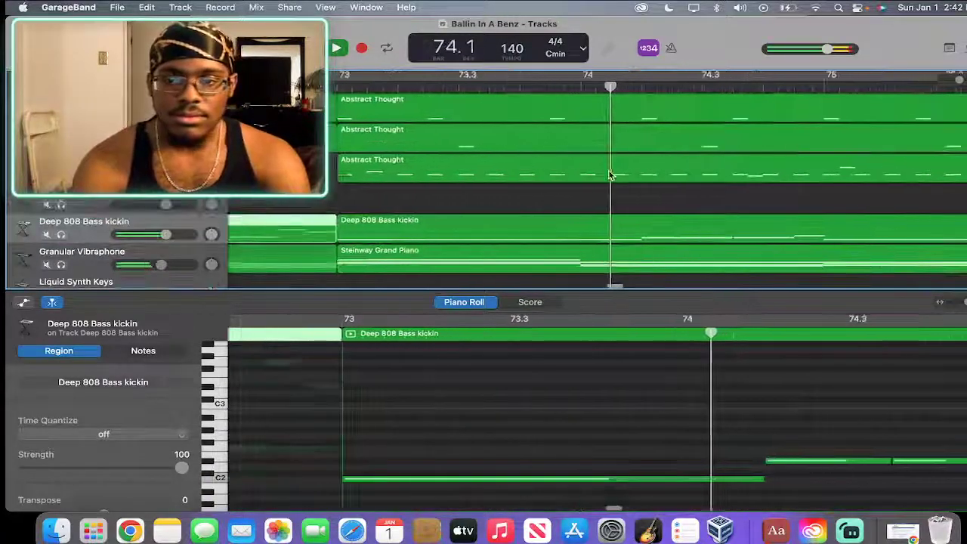
pyautogui.click(609, 174)
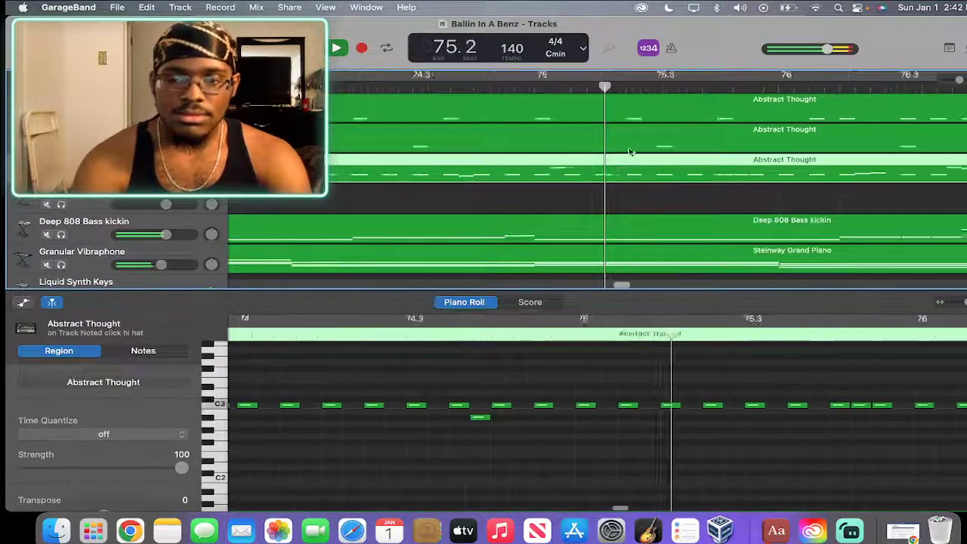
pyautogui.click(627, 141)
# Stop playback at bar 75, and save and close the Ballin In A Benz project.
pyautogui.press('space')
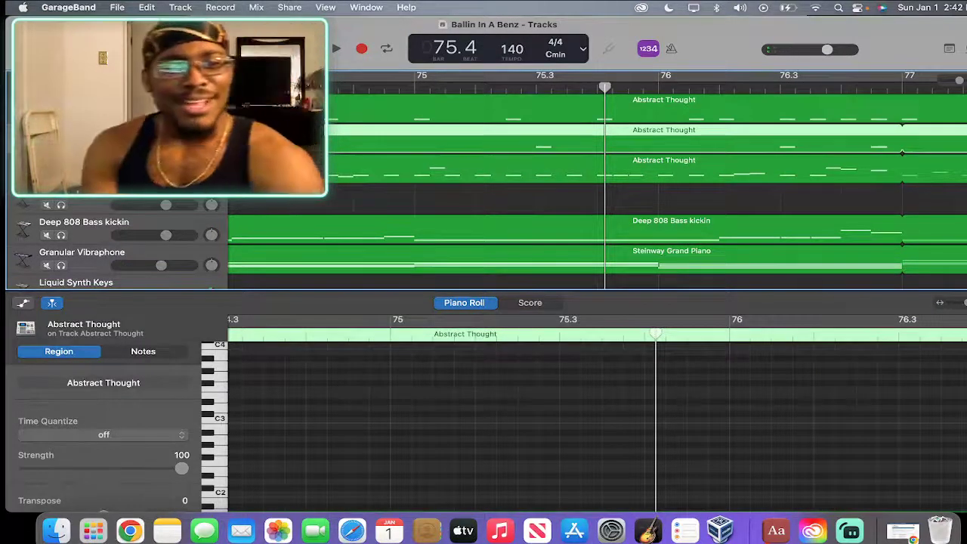
pyautogui.press('super+q')
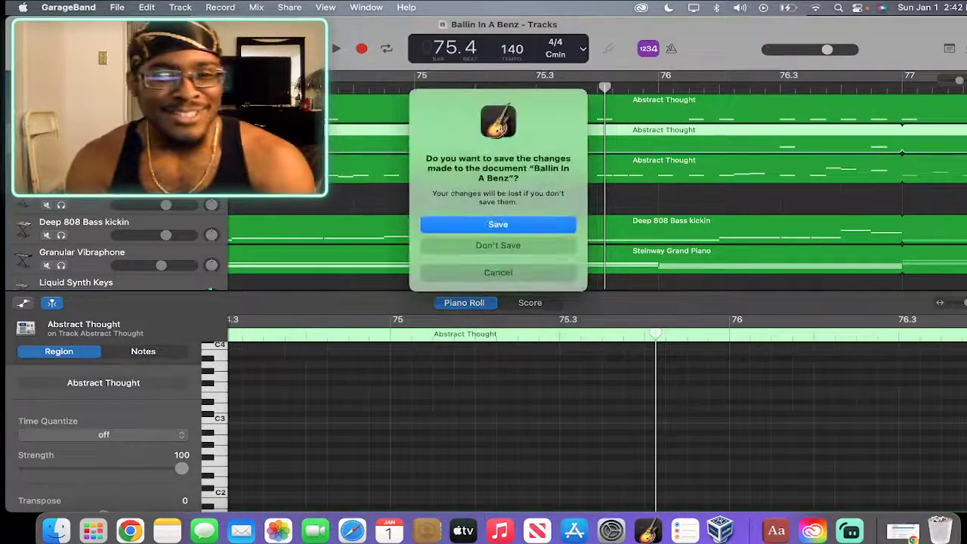
pyautogui.click(495, 223)
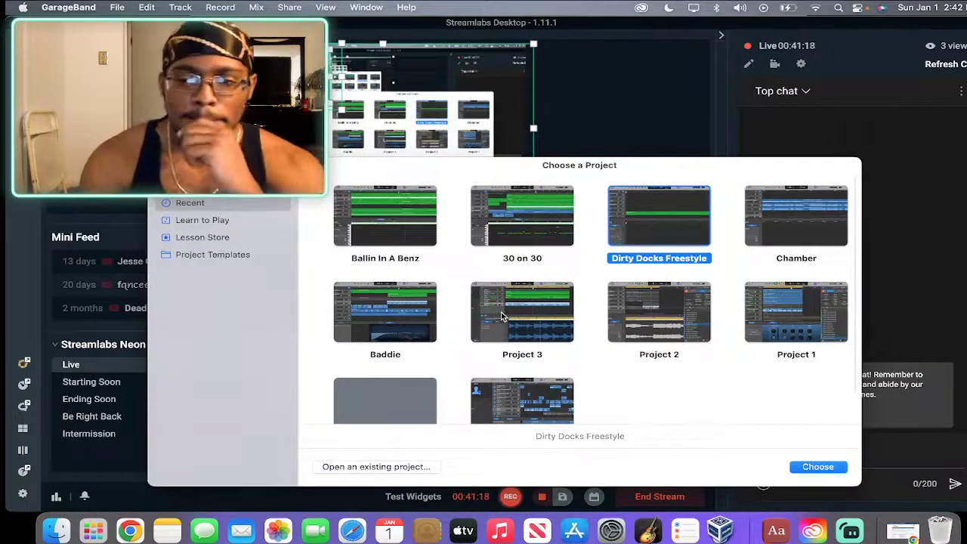
# Browse the hiphop folder for an existing project and open Ape Shit - NY Drill from its Drill subfolder.
pyautogui.click(401, 467)
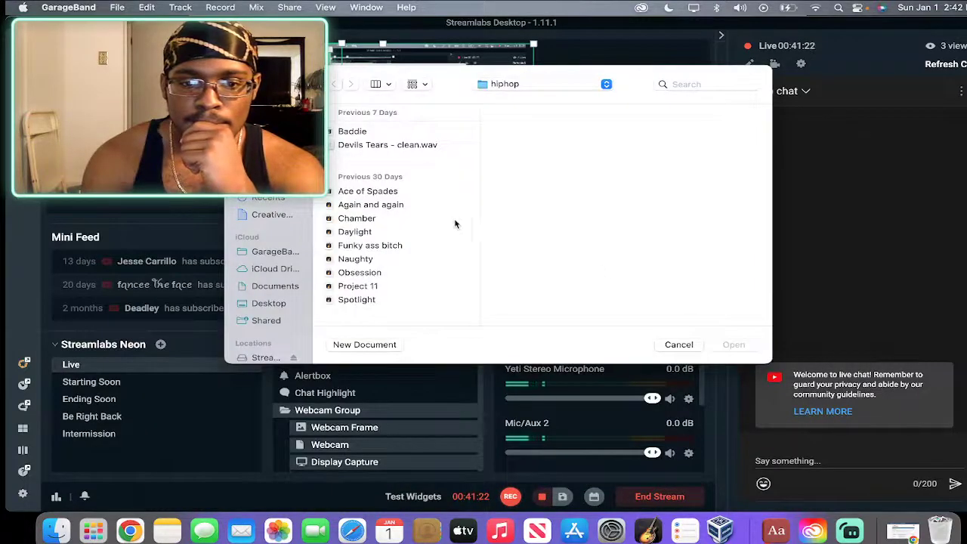
pyautogui.scroll(-3, 430, 224)
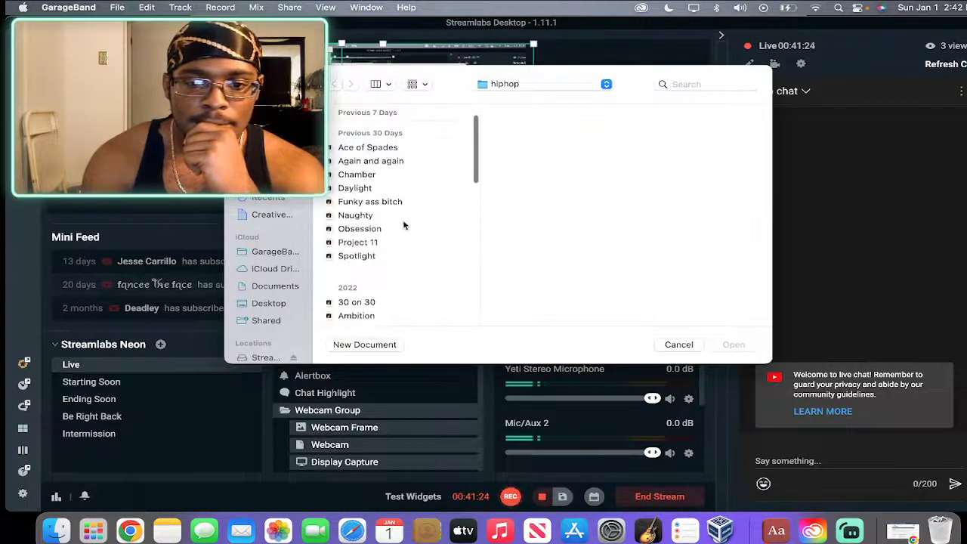
pyautogui.scroll(-5, 403, 215)
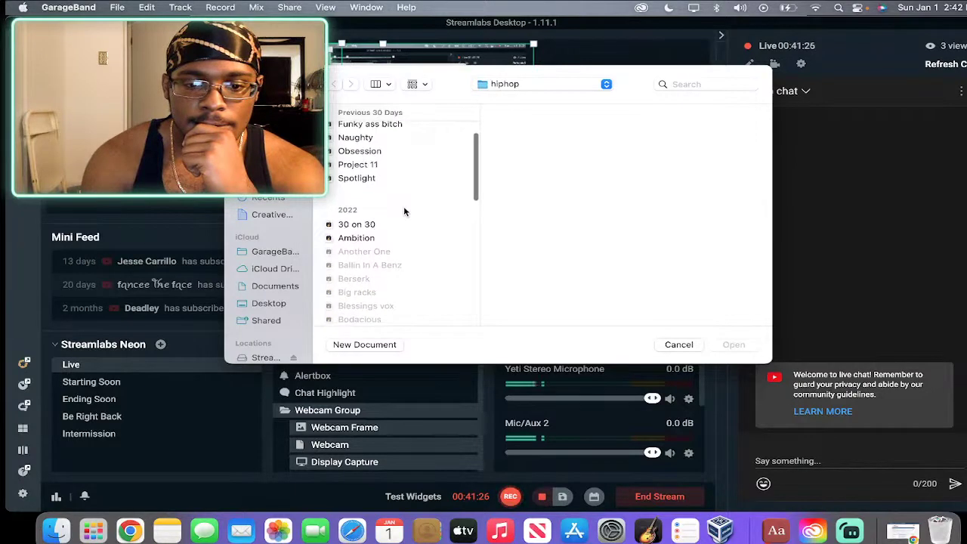
pyautogui.scroll(-3, 395, 255)
pyautogui.click(395, 250)
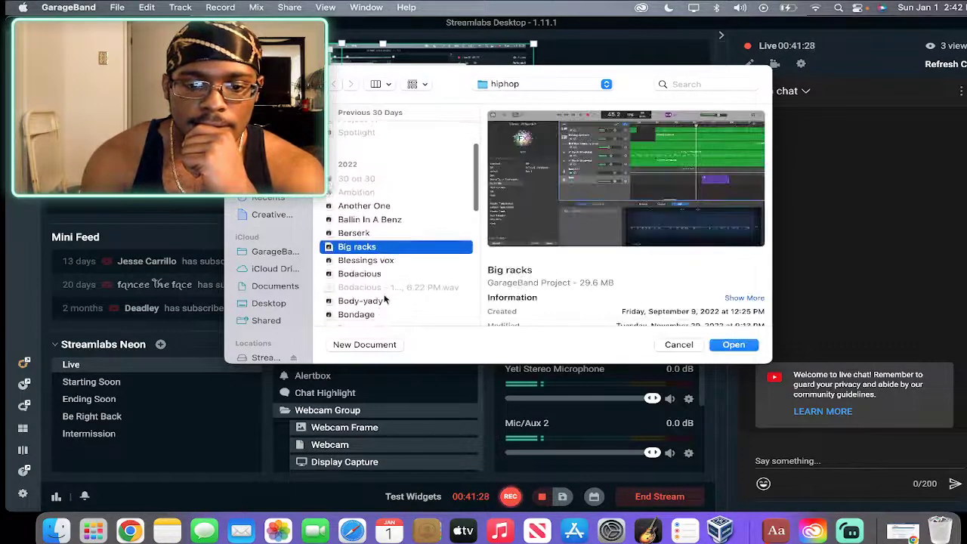
pyautogui.scroll(-8, 383, 300)
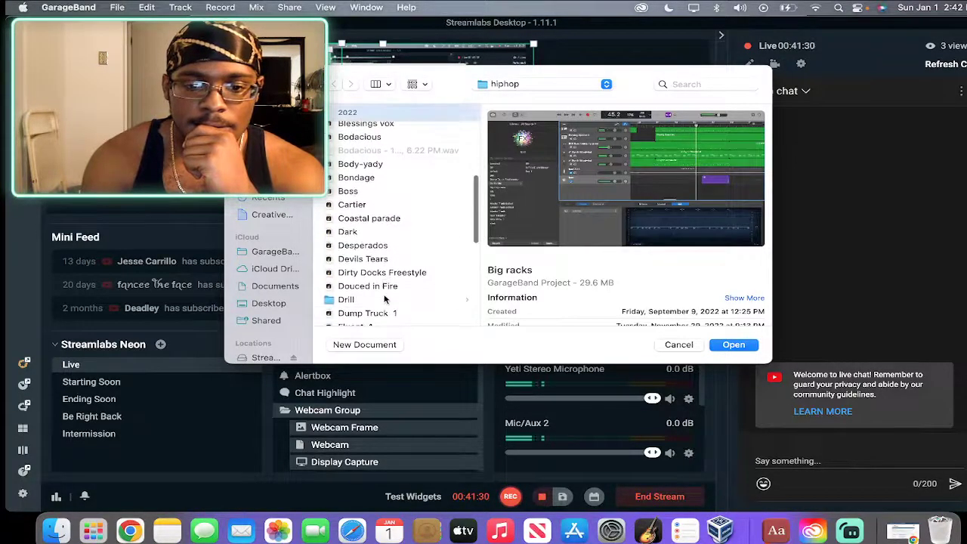
pyautogui.scroll(-3, 384, 300)
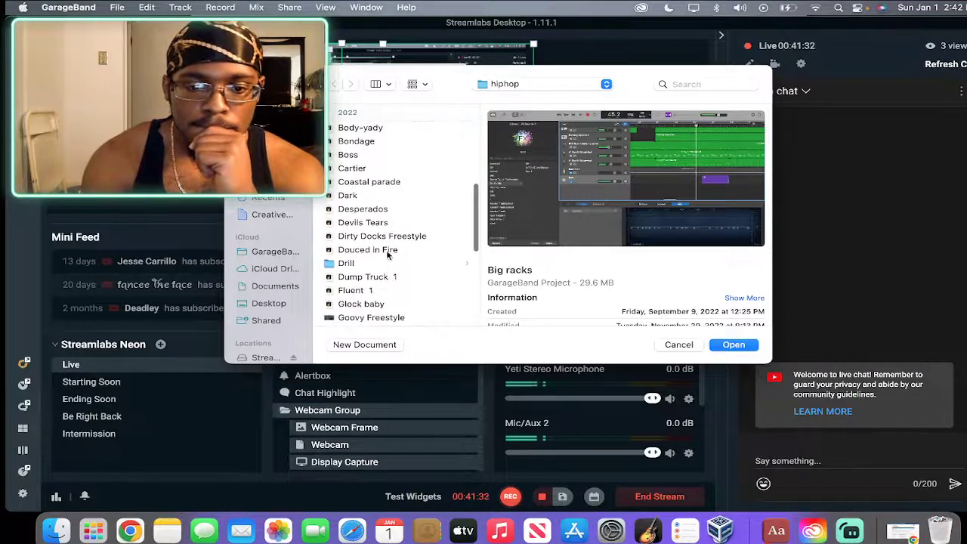
pyautogui.click(366, 264)
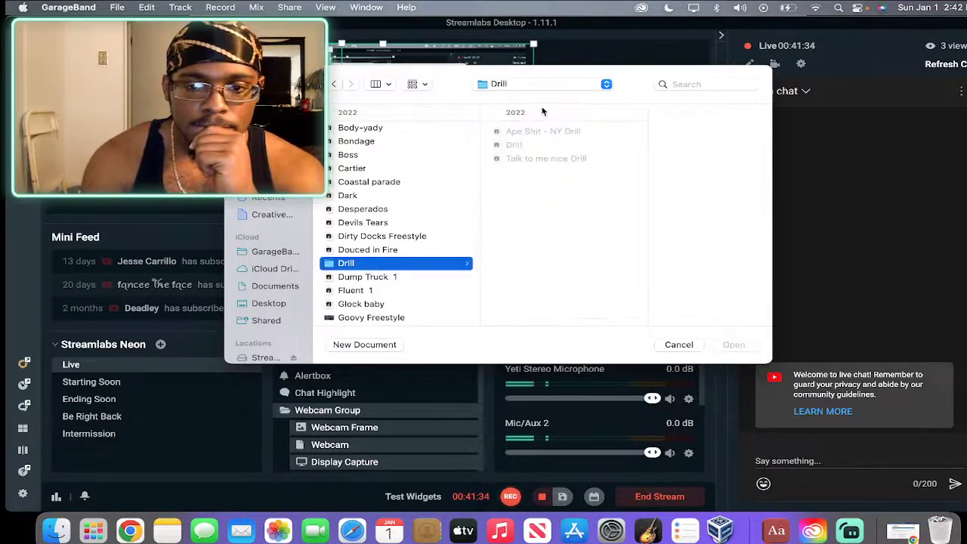
pyautogui.click(531, 132)
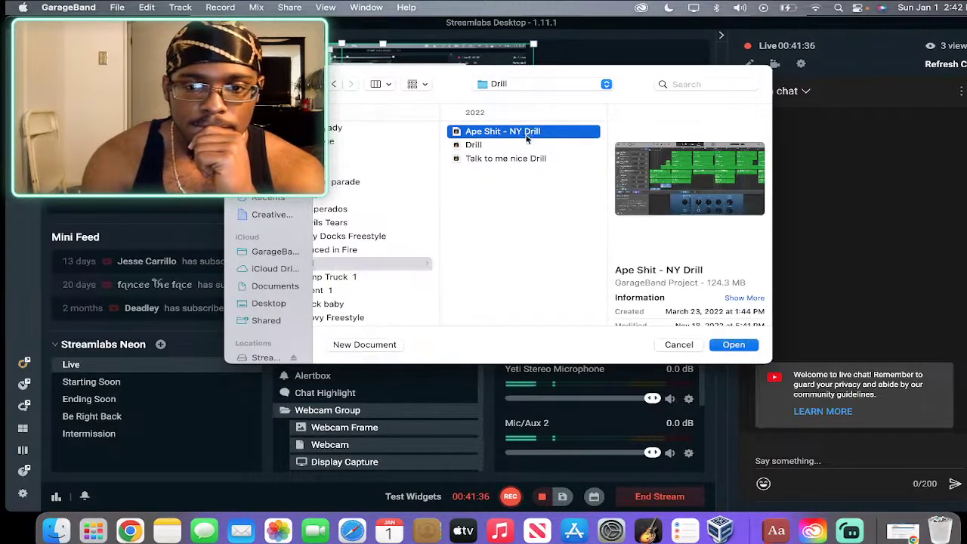
pyautogui.doubleClick(526, 133)
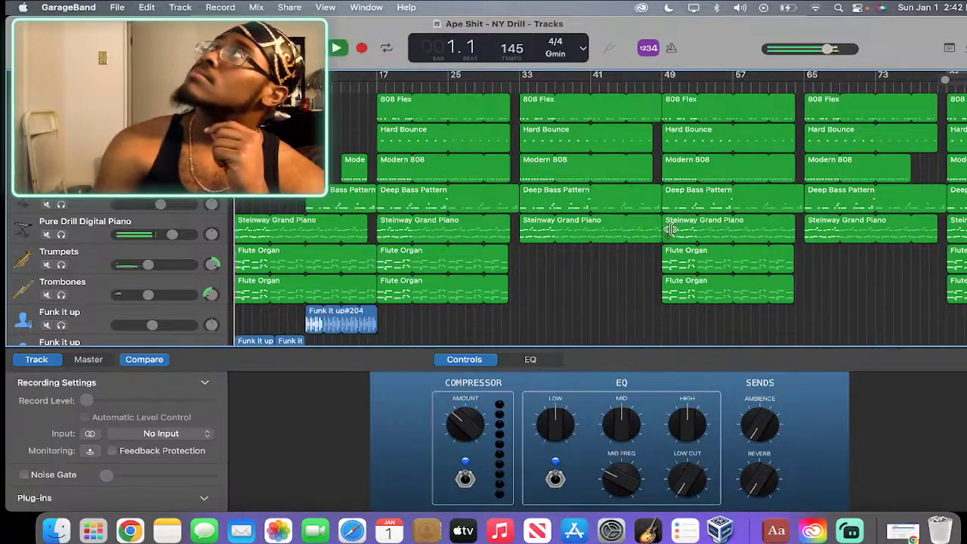
# Look over the Funk it up vocal tracks during playback and raise the system volume.
pyautogui.scroll(-5, 576, 297)
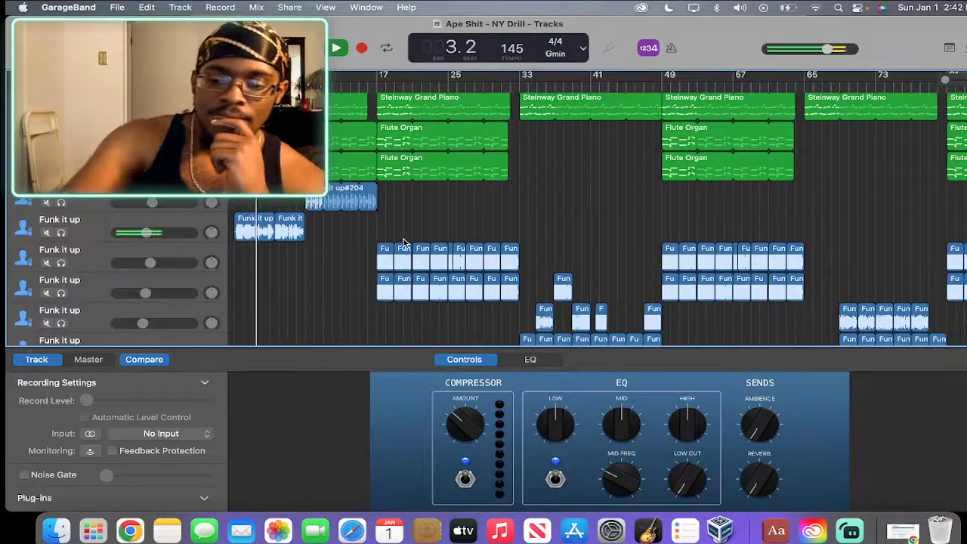
pyautogui.press('XF86AudioRaiseVolume')
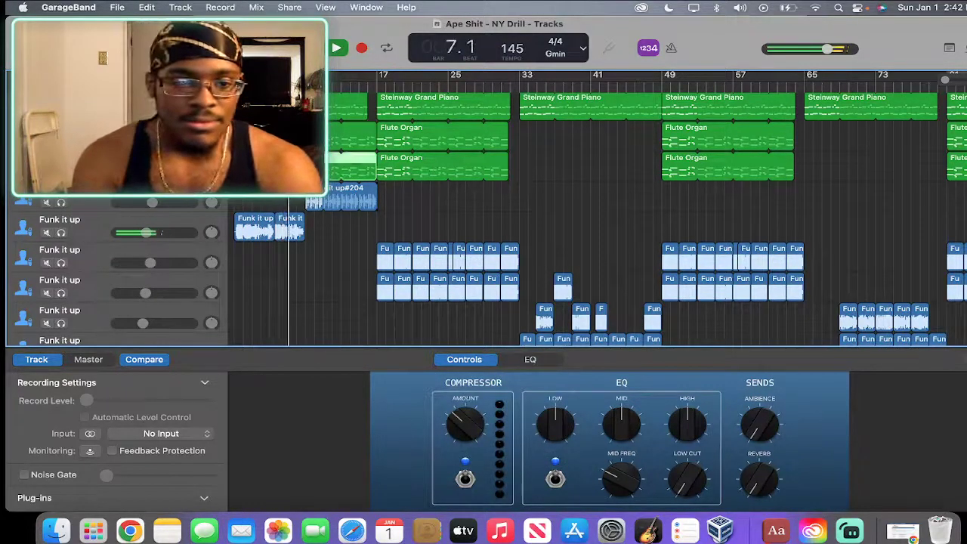
# Show the notes of the Trumpets track's Flute Organ region and the Steinway Grand Piano region in the Piano Roll.
pyautogui.press('e')
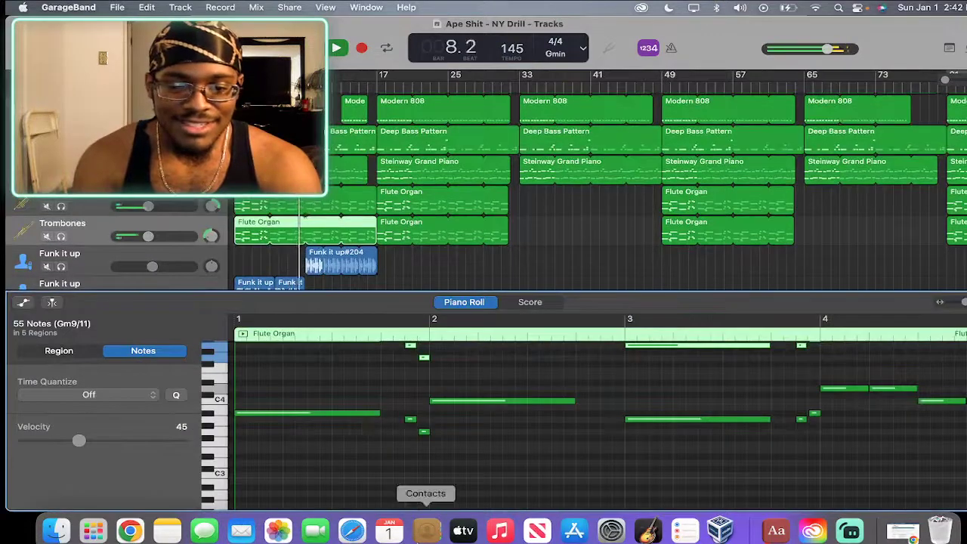
pyautogui.scroll(4, 446, 423)
pyautogui.click(255, 203)
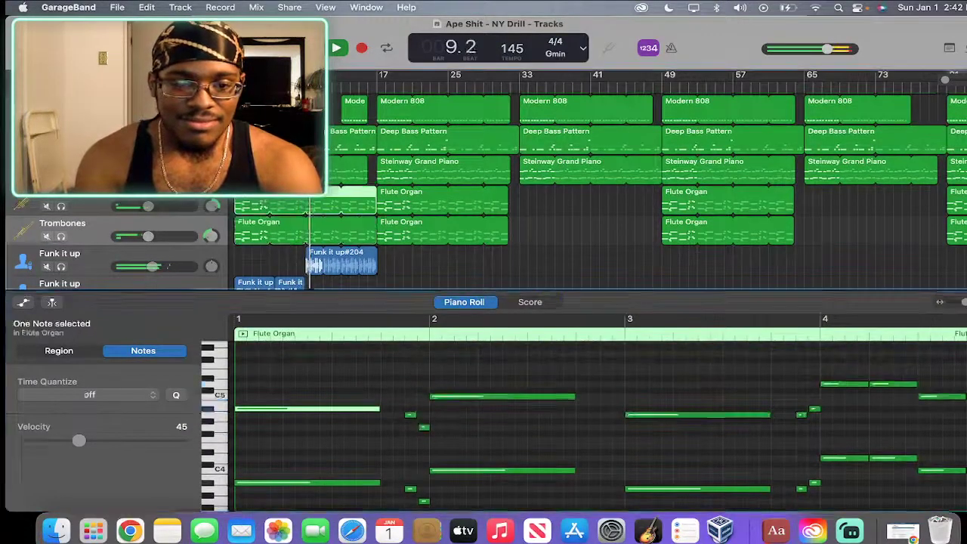
pyautogui.click(348, 170)
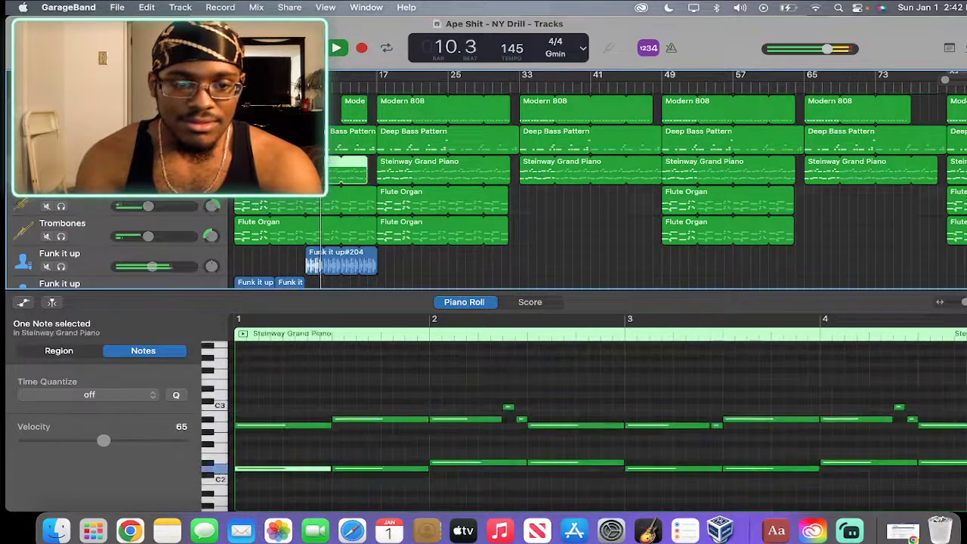
pyautogui.hscroll(10, 510, 469)
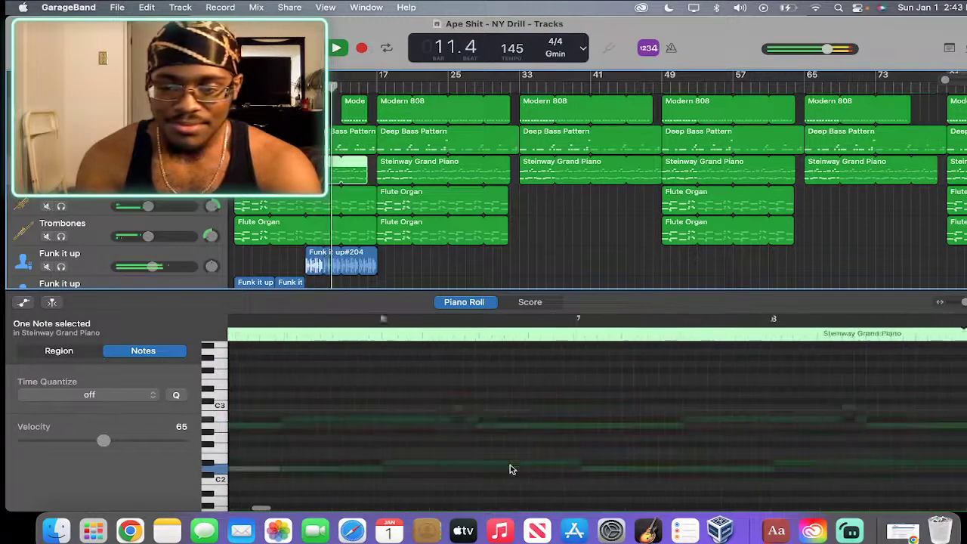
# Examine the notes of the Deep Bass Pattern and Modern 808 regions while the Piano Roll temporarily follows the playhead.
pyautogui.click(51, 303)
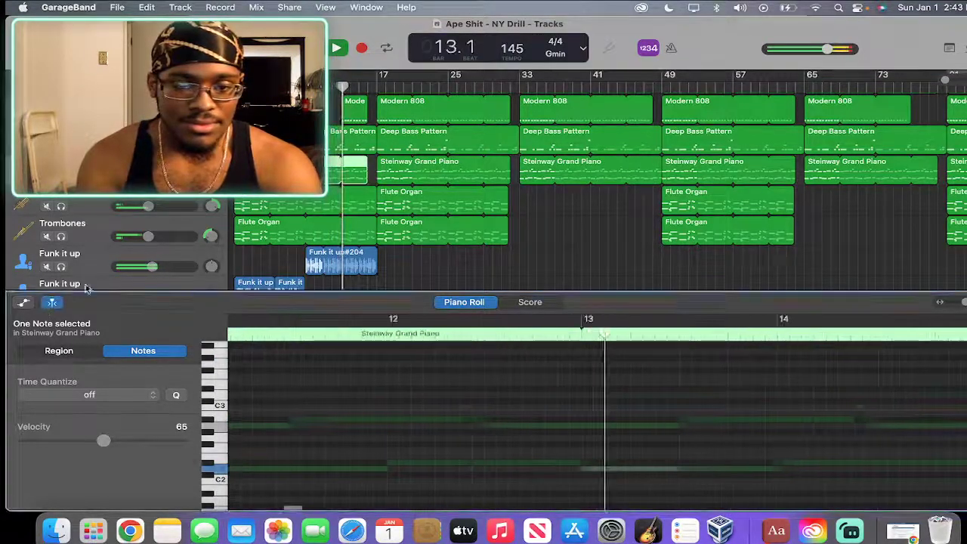
pyautogui.click(338, 143)
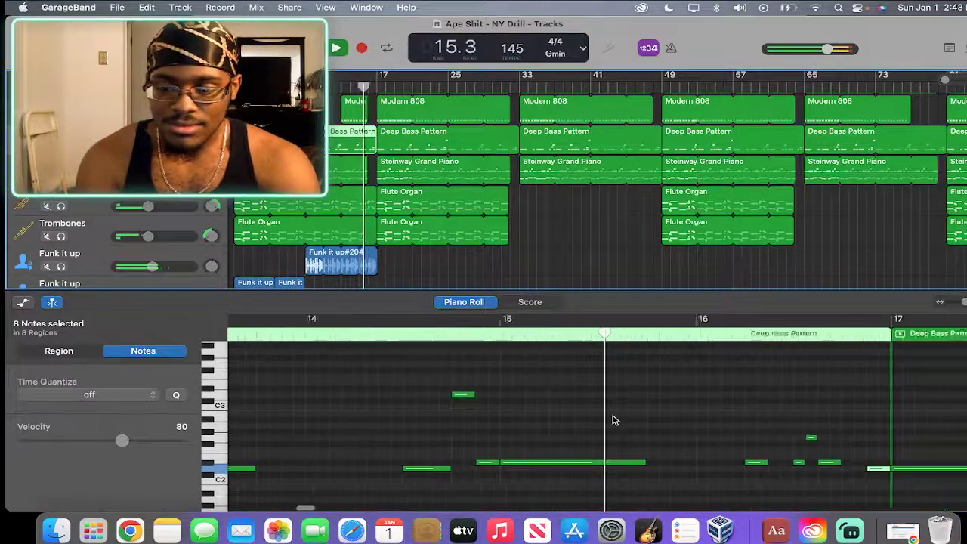
pyautogui.click(357, 114)
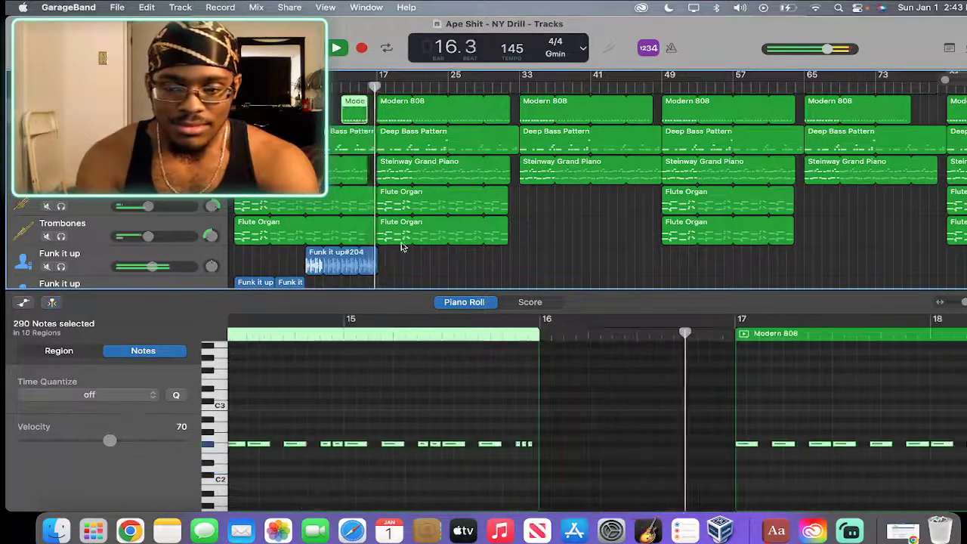
pyautogui.click(51, 304)
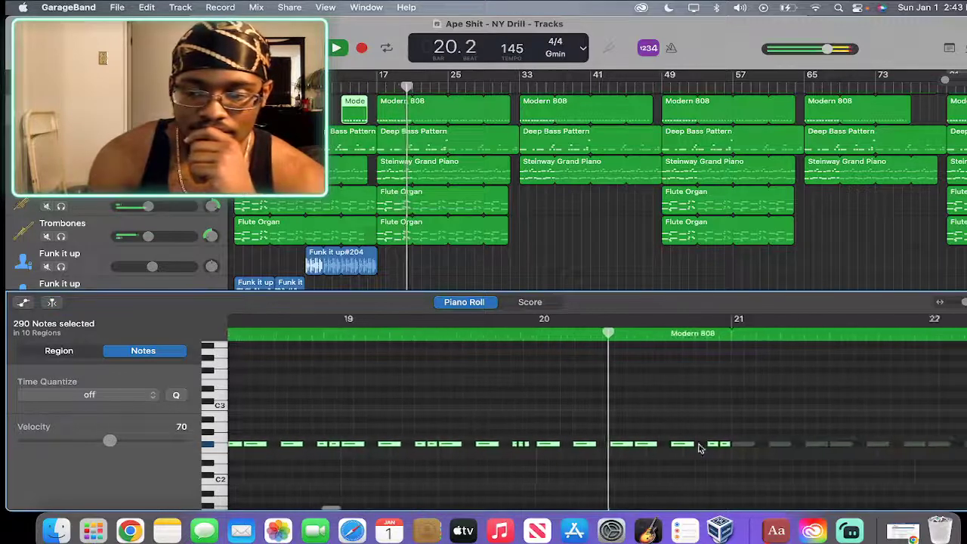
# Apply the factory Knock C patch to the master track from the sound library.
pyautogui.scroll(2, 527, 250)
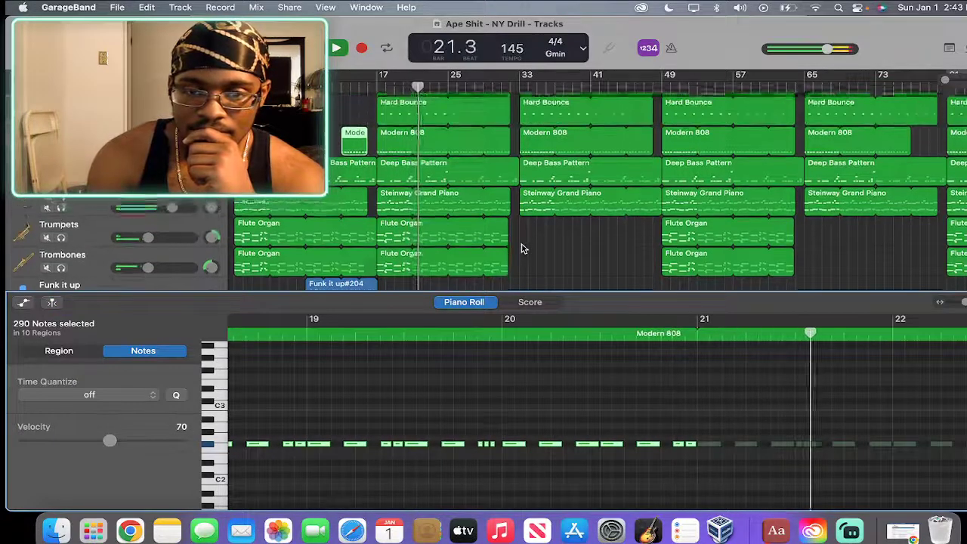
pyautogui.hscroll(2, 503, 216)
pyautogui.scroll(-1, 501, 216)
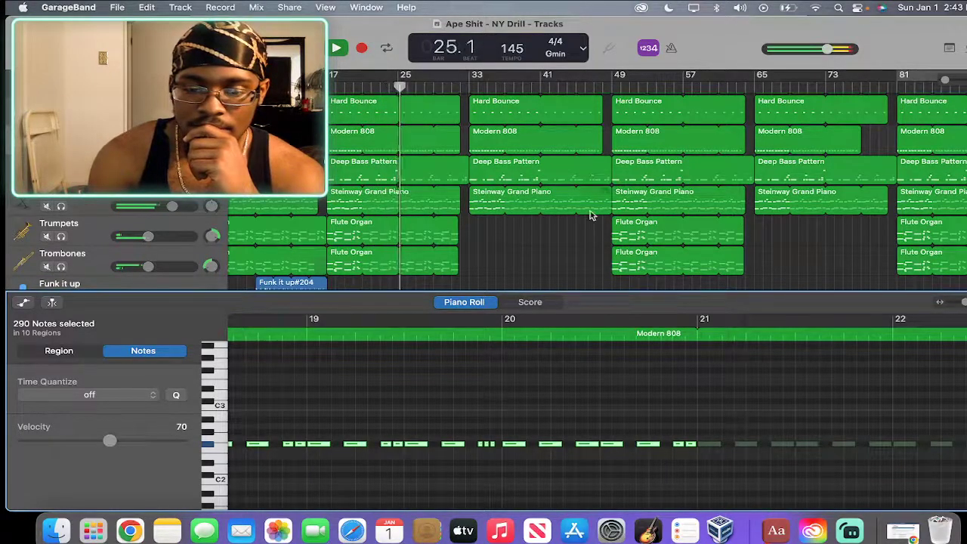
pyautogui.scroll(-10, 591, 215)
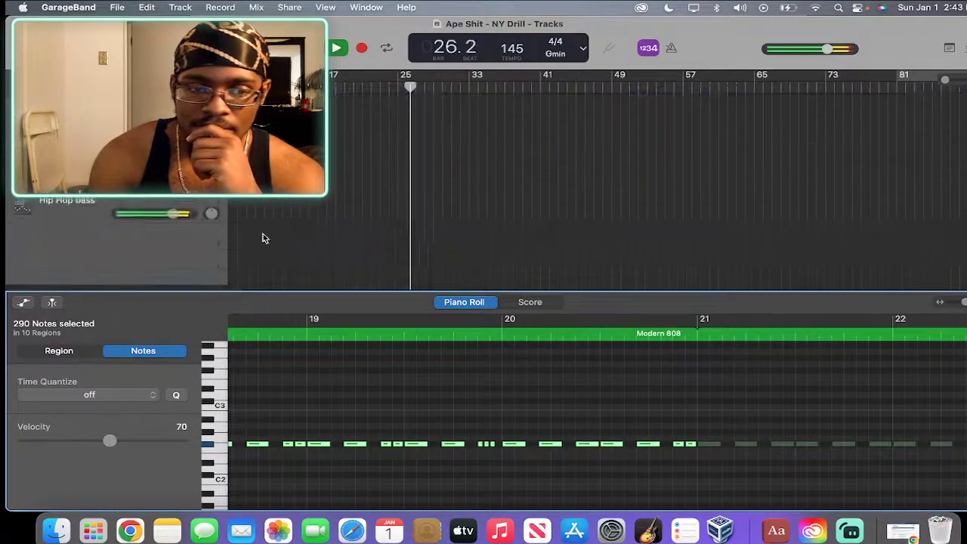
pyautogui.click(263, 237)
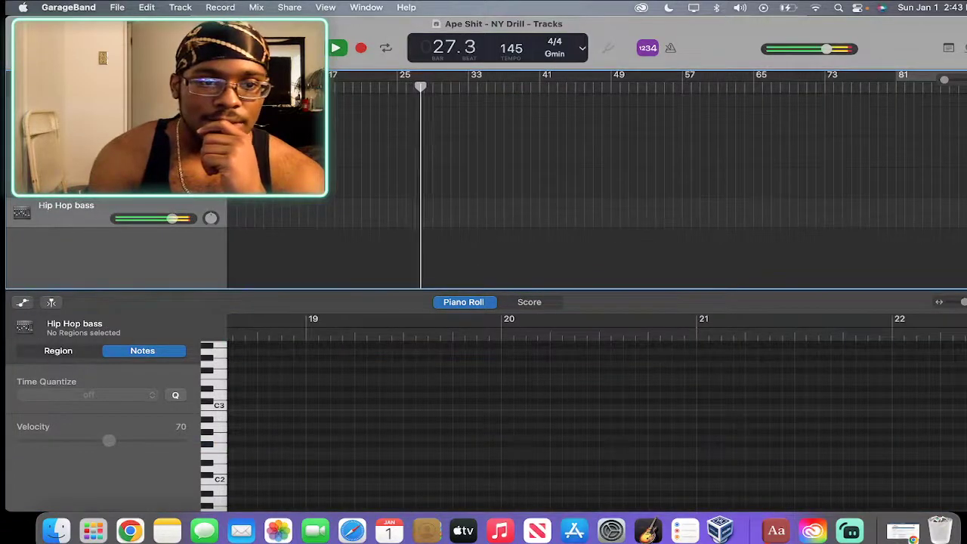
pyautogui.scroll(10, 139, 250)
pyautogui.press('b')
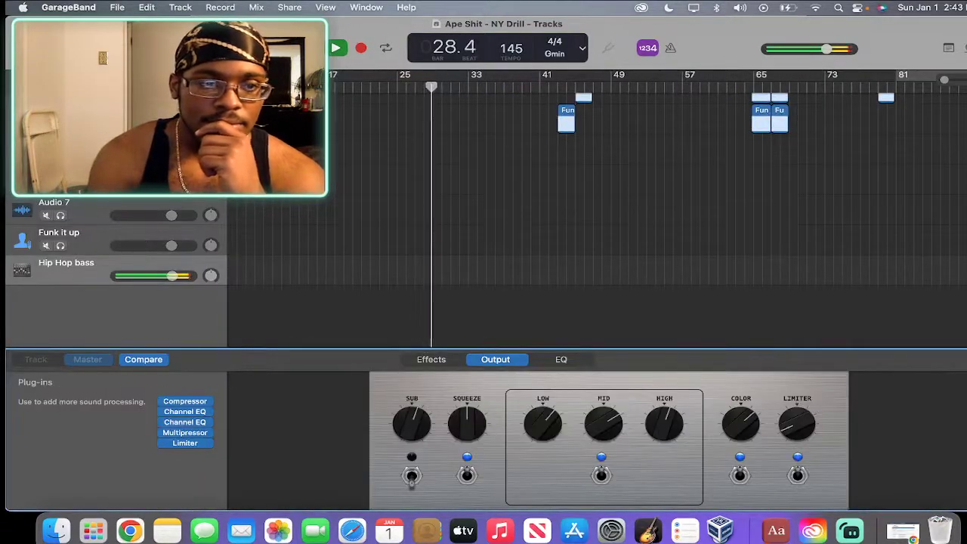
pyautogui.press('y')
pyautogui.click(71, 235)
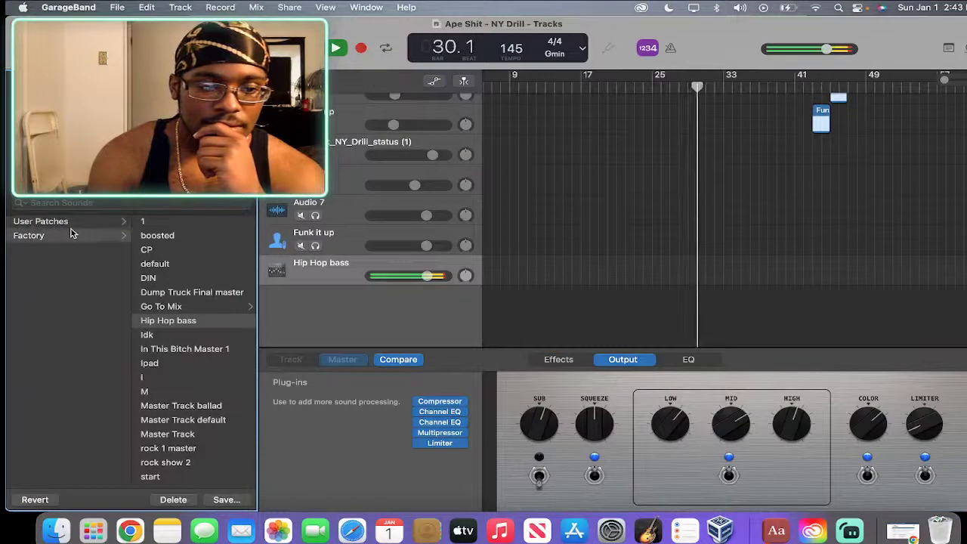
pyautogui.click(174, 322)
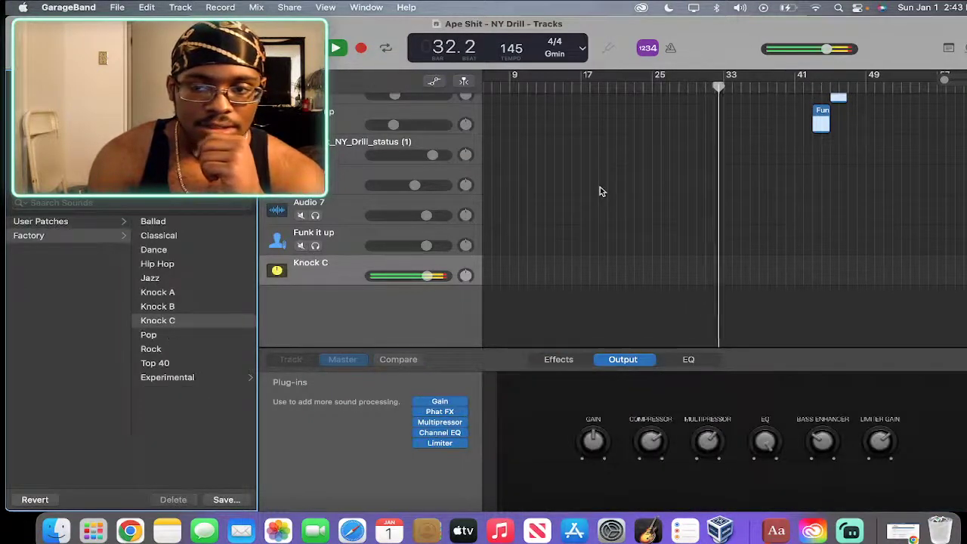
# Look over the arrangement of the Funk it up vocal regions across the song during playback.
pyautogui.scroll(5, 599, 191)
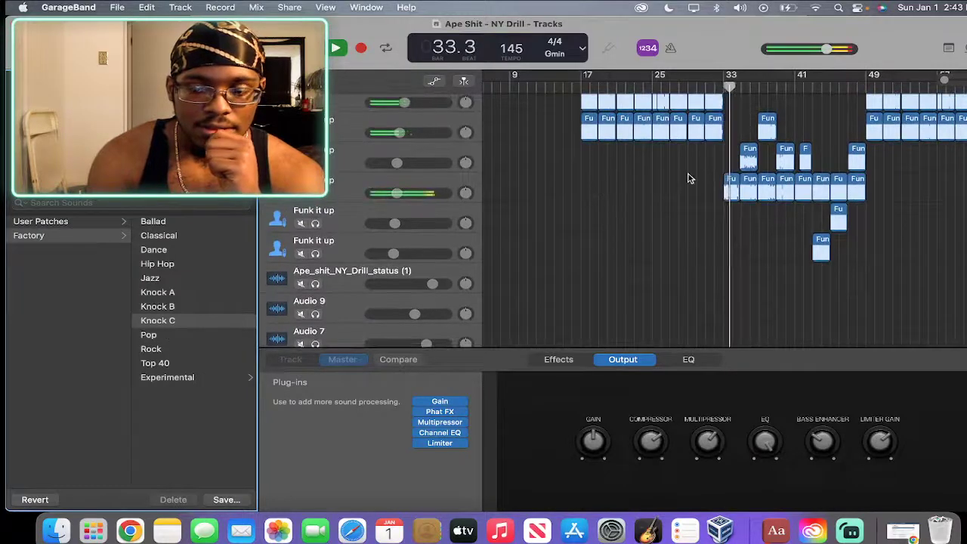
pyautogui.scroll(3, 690, 179)
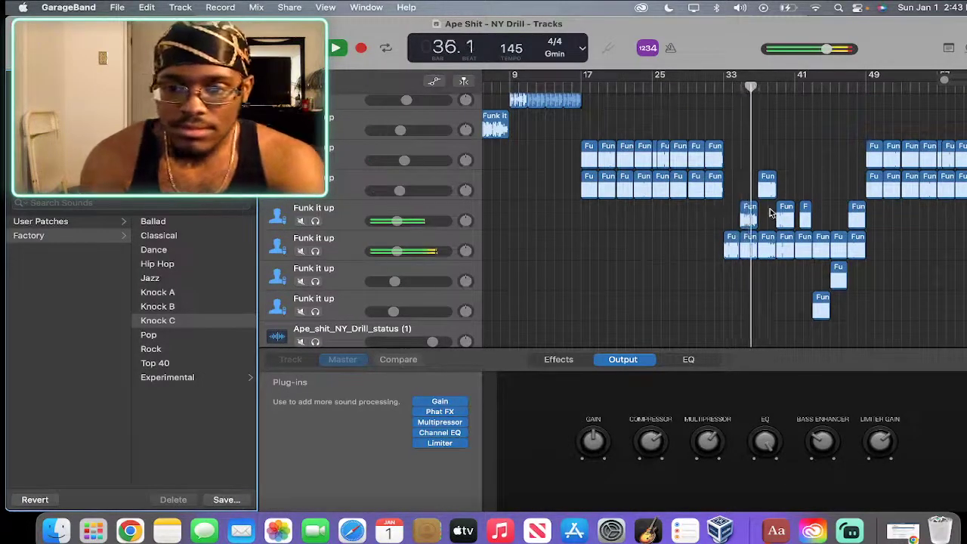
pyautogui.hscroll(5, 770, 213)
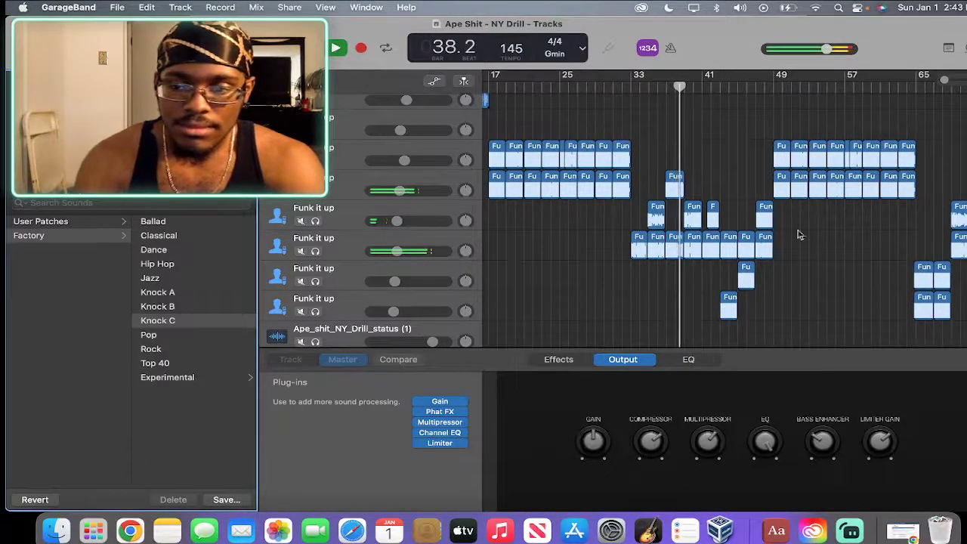
pyautogui.hscroll(12, 808, 220)
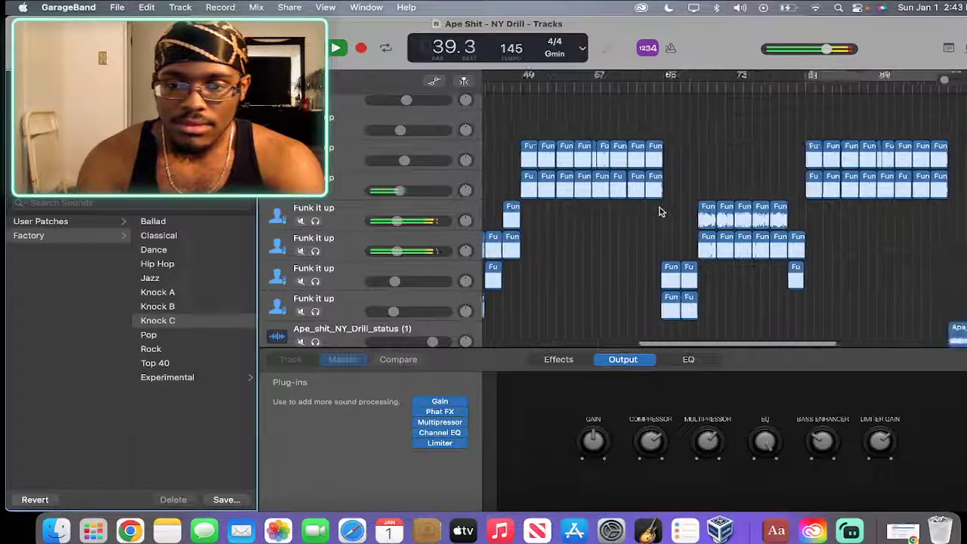
pyautogui.hscroll(-11, 658, 211)
pyautogui.scroll(3, 660, 211)
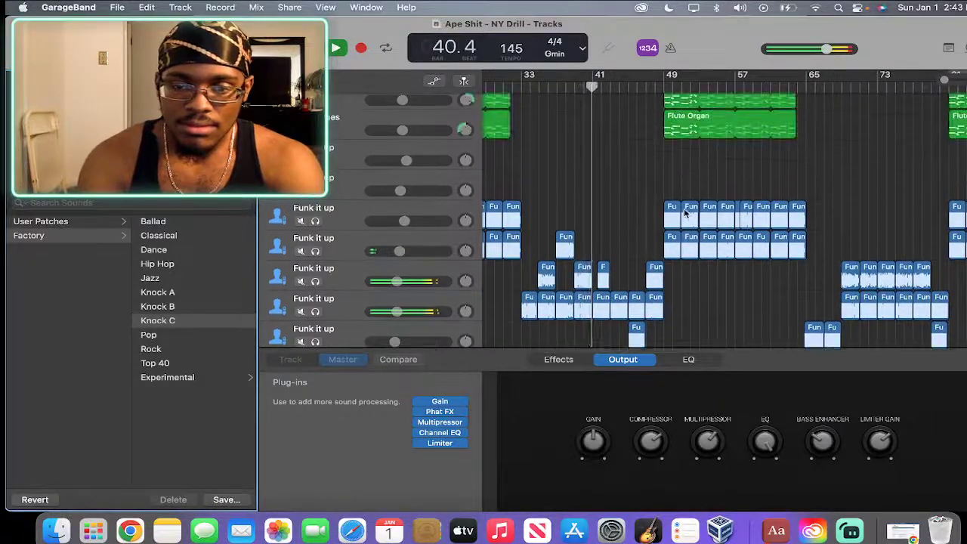
pyautogui.scroll(-4, 685, 214)
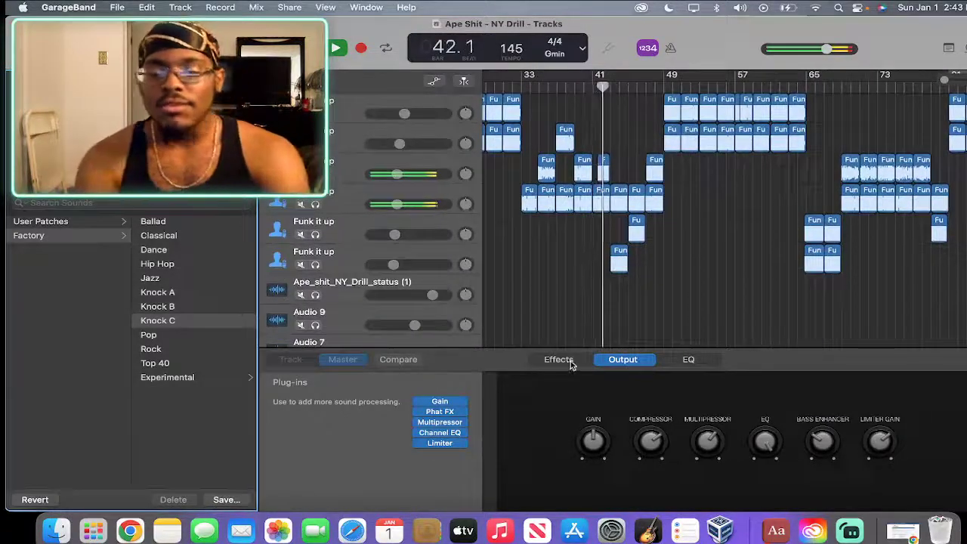
# Check the live chat in Streamlabs Desktop and return to the GarageBand project.
pyautogui.click(849, 531)
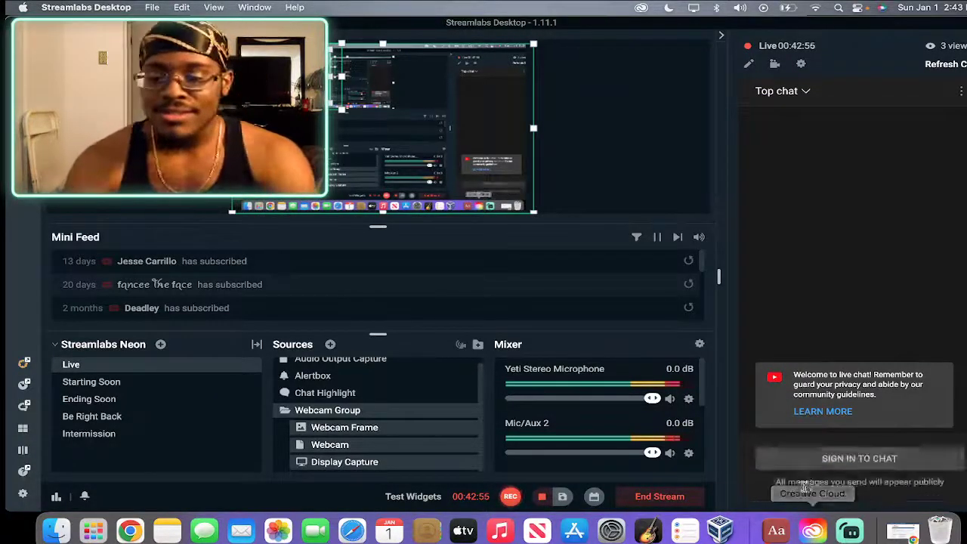
pyautogui.click(648, 532)
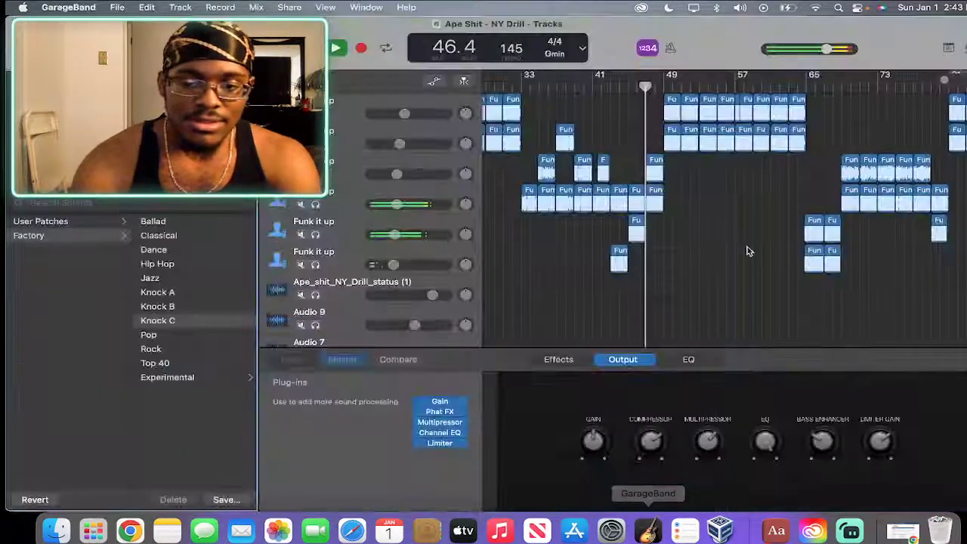
# Raise the volume of the Funk it up vocal track that holds the Funk it up#151.4 region at bar 49.
pyautogui.press('super+Right')
pyautogui.press('super+Right')
pyautogui.press('super+Right')
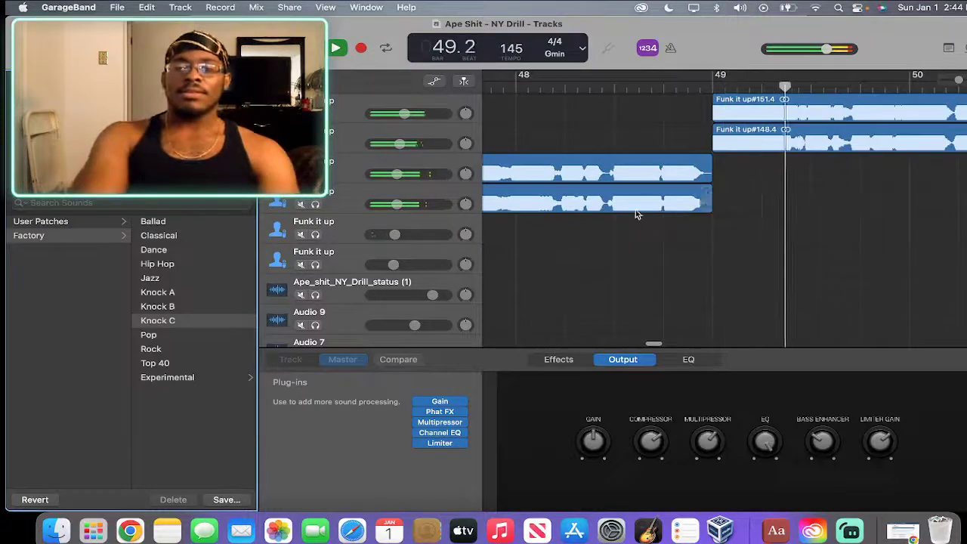
pyautogui.moveTo(391, 118); pyautogui.dragTo(412, 114)
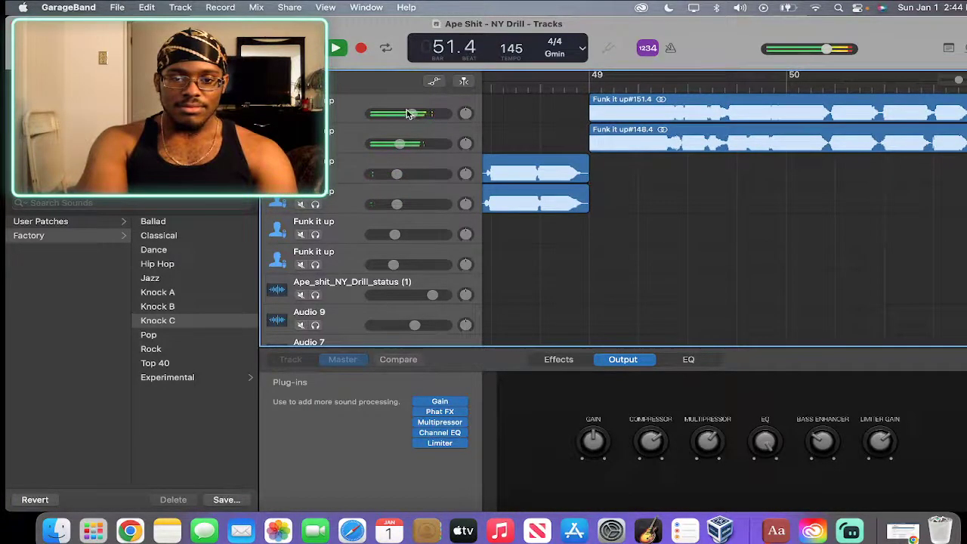
# Show the EQ of the vocal track holding Funk it up#151.4 and duplicate that track with its settings.
pyautogui.click(701, 361)
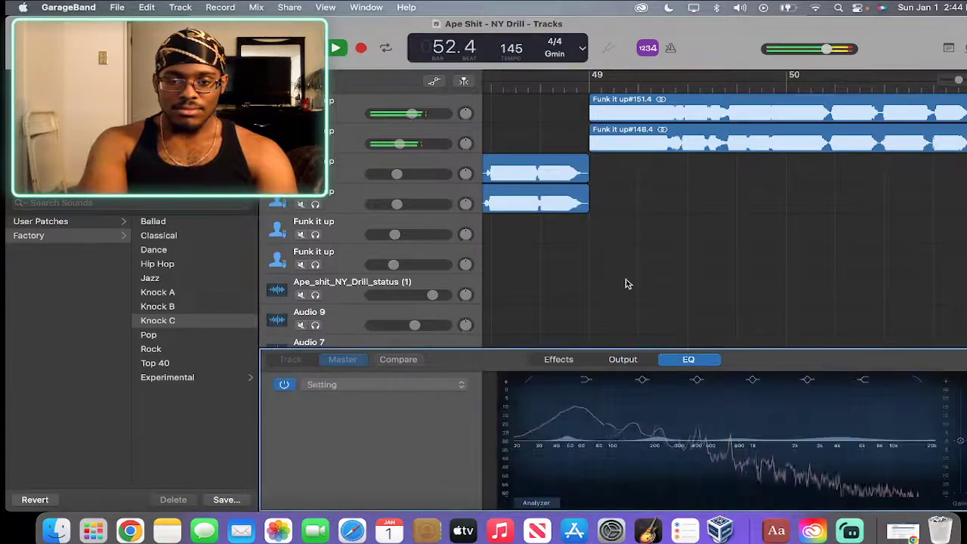
pyautogui.click(349, 116)
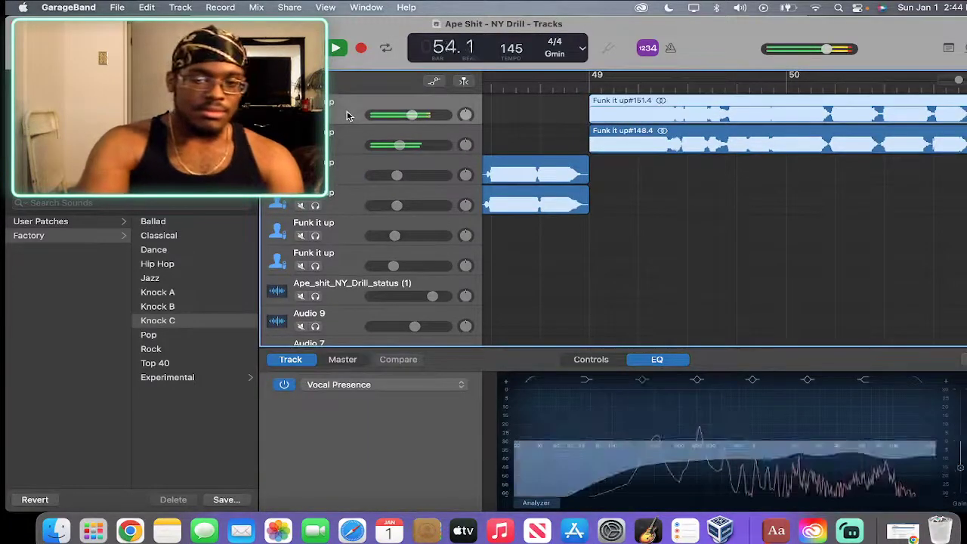
pyautogui.press('super+d')
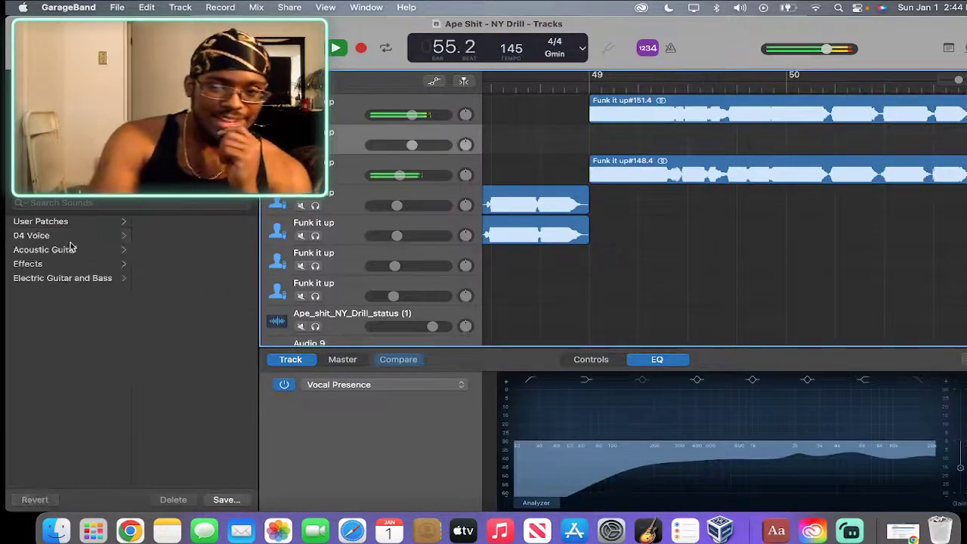
# Audition the In This Bitch Audio, Uppin Aud and Uppin Auto patches from the Go To Hip Hop user patches on the original vocal track.
pyautogui.click(346, 111)
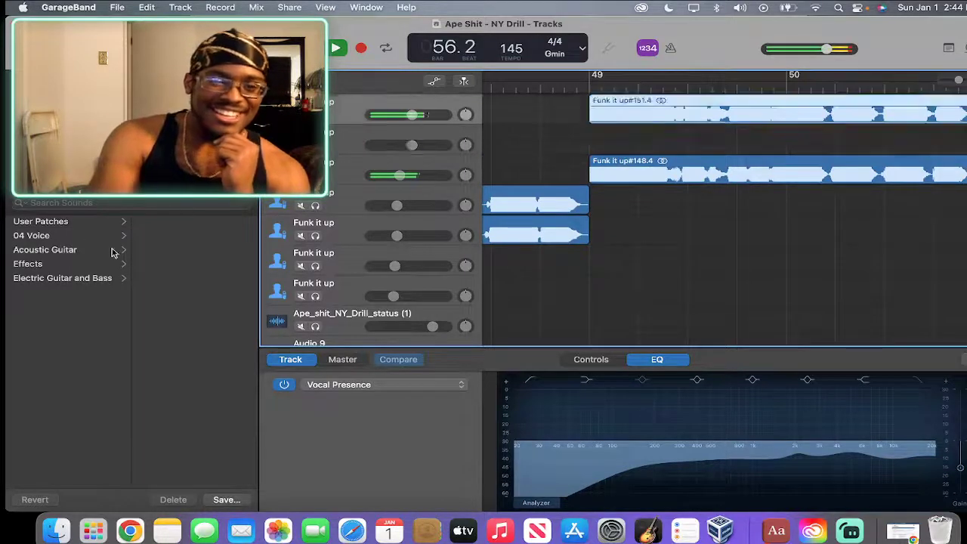
pyautogui.click(73, 221)
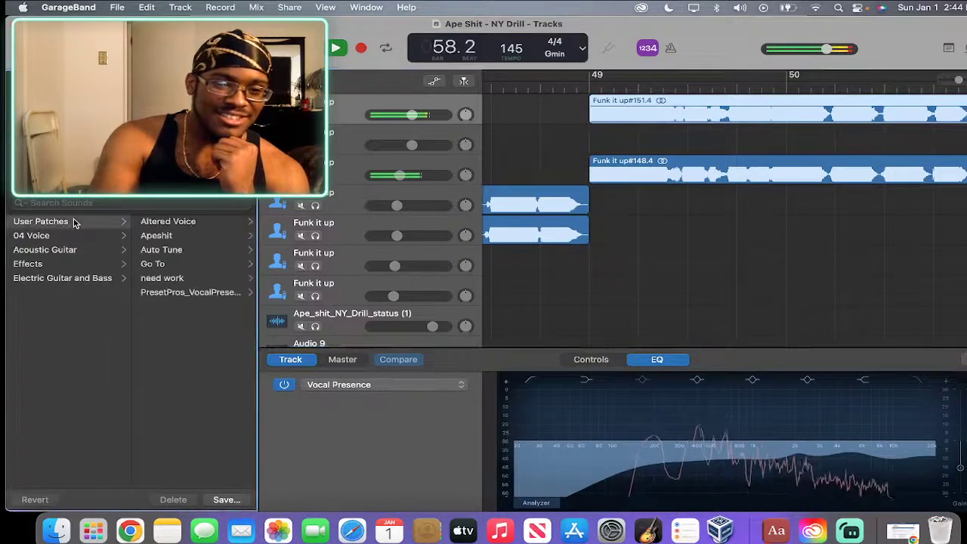
pyautogui.click(203, 266)
pyautogui.click(174, 221)
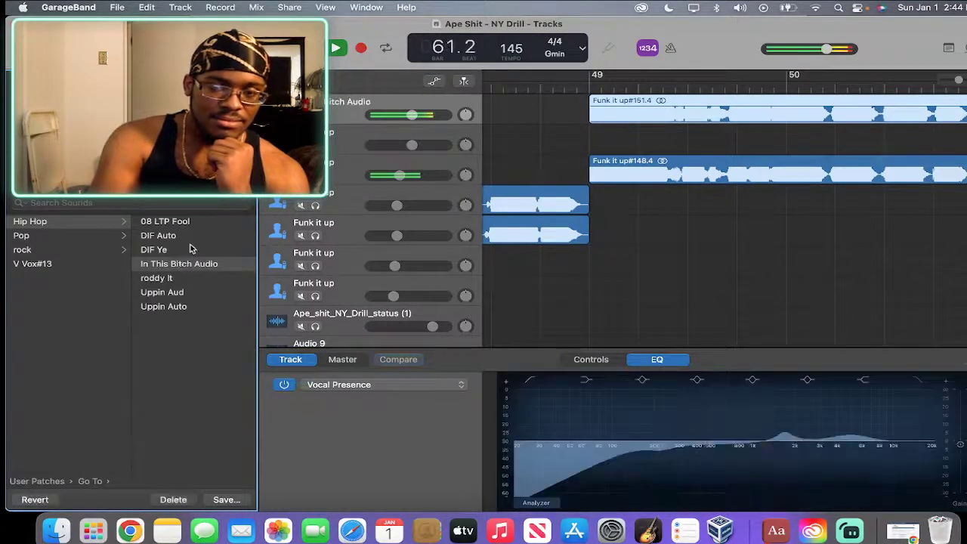
pyautogui.click(180, 292)
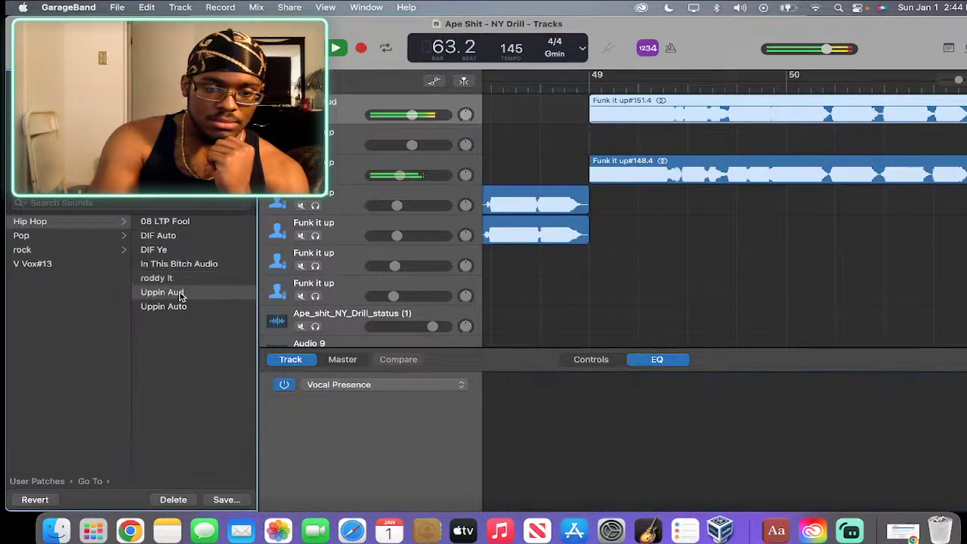
pyautogui.click(185, 307)
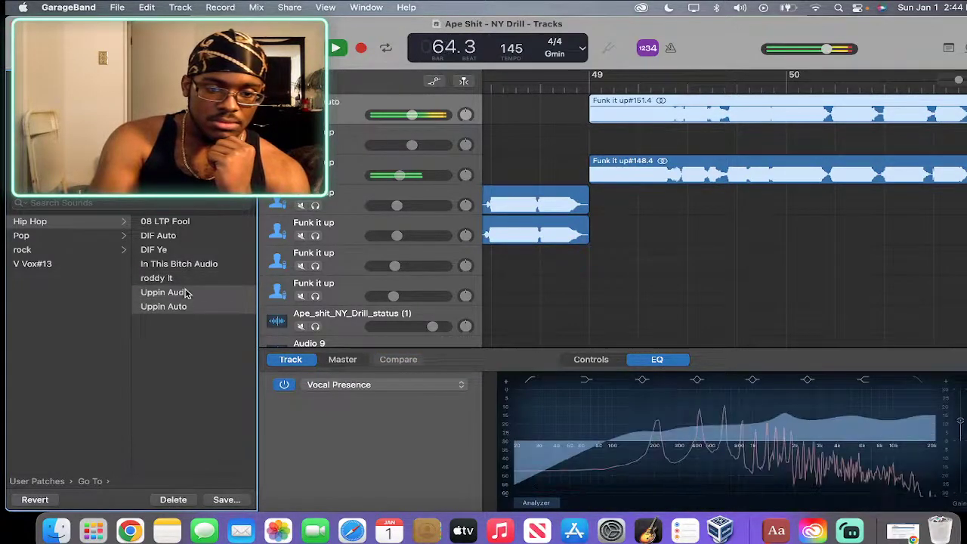
# Try the DIF Auto and 08 LTP Fool patches on the vocal track, and undo the patch change.
pyautogui.click(189, 234)
pyautogui.click(197, 220)
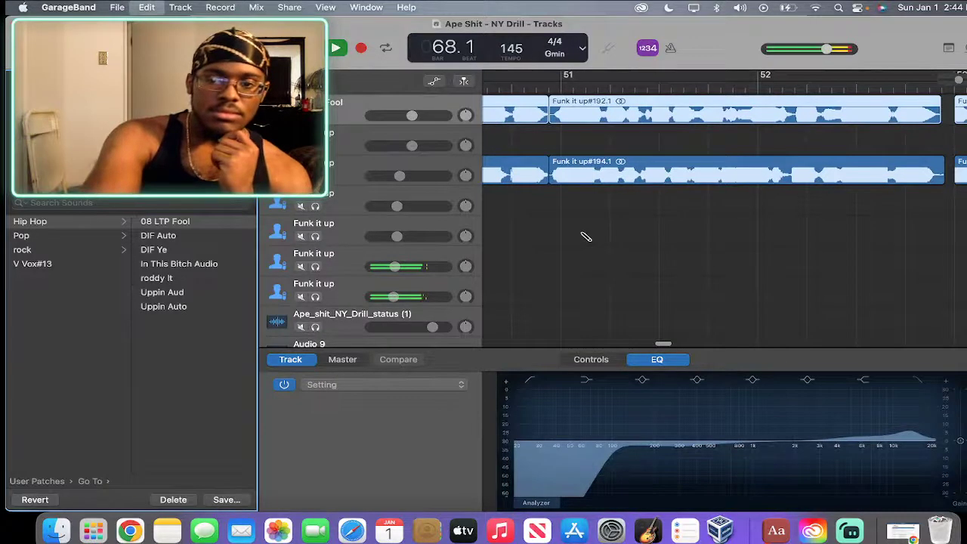
pyautogui.press('super+z')
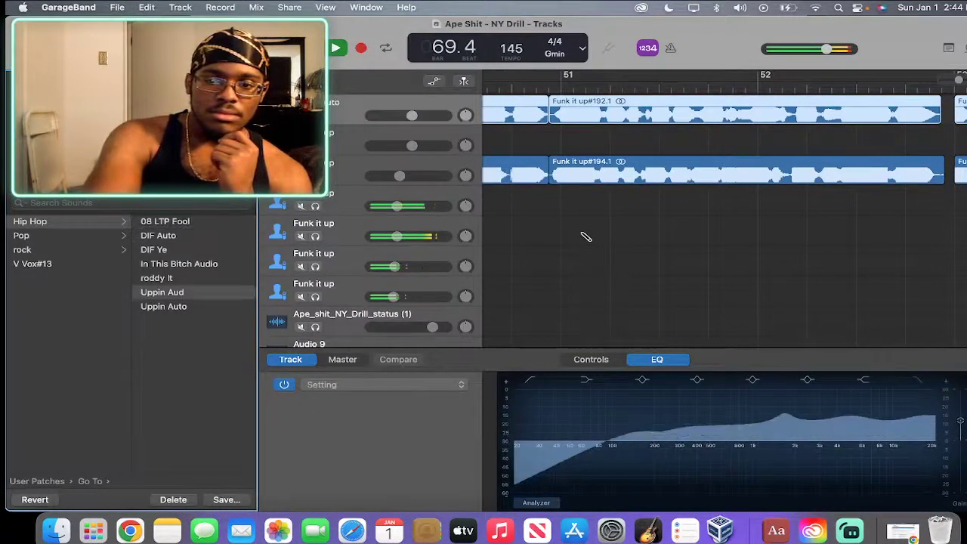
# Undo the remaining Uppin and In This Bitch Audio patch changes and the duplication of the vocal track.
pyautogui.press('super+z')
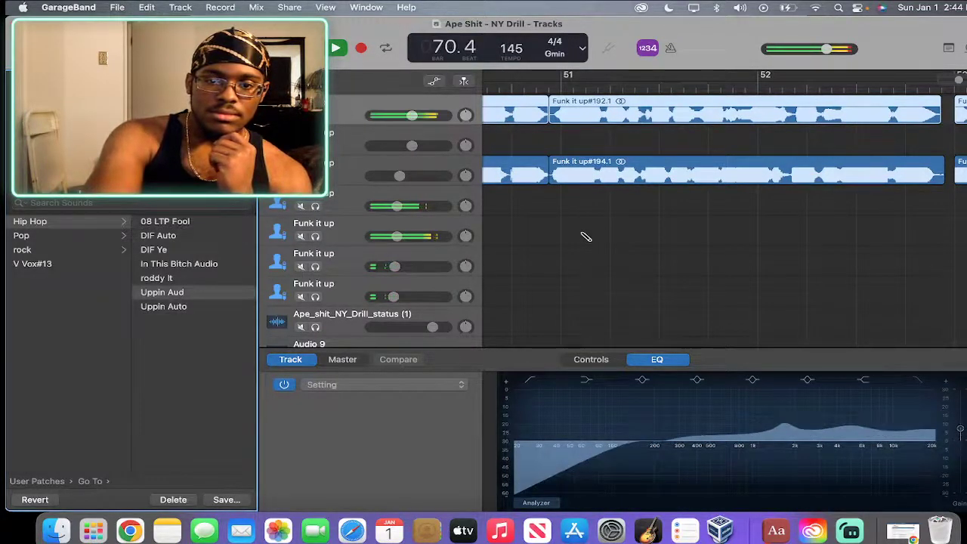
pyautogui.press('super+z')
pyautogui.press('super+z')
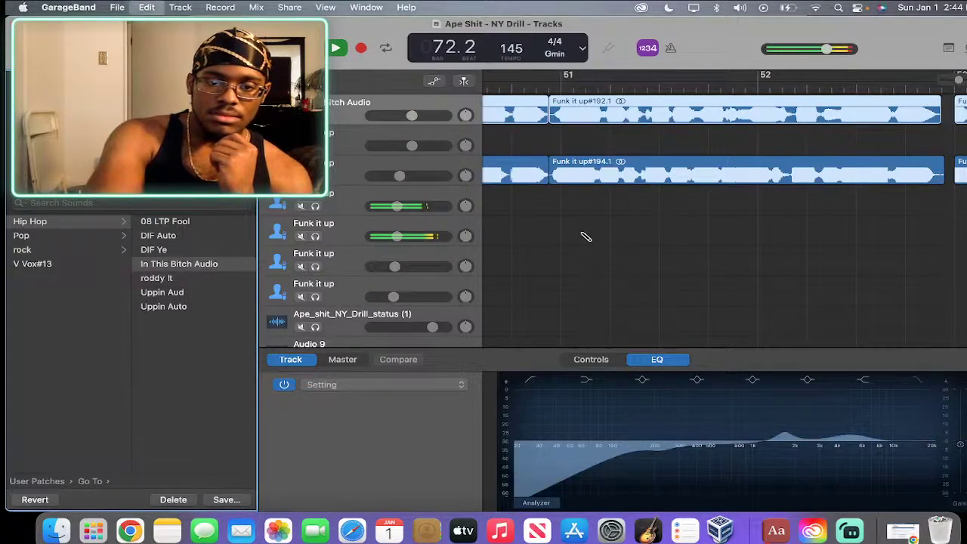
pyautogui.press('super+z')
pyautogui.press('super+z')
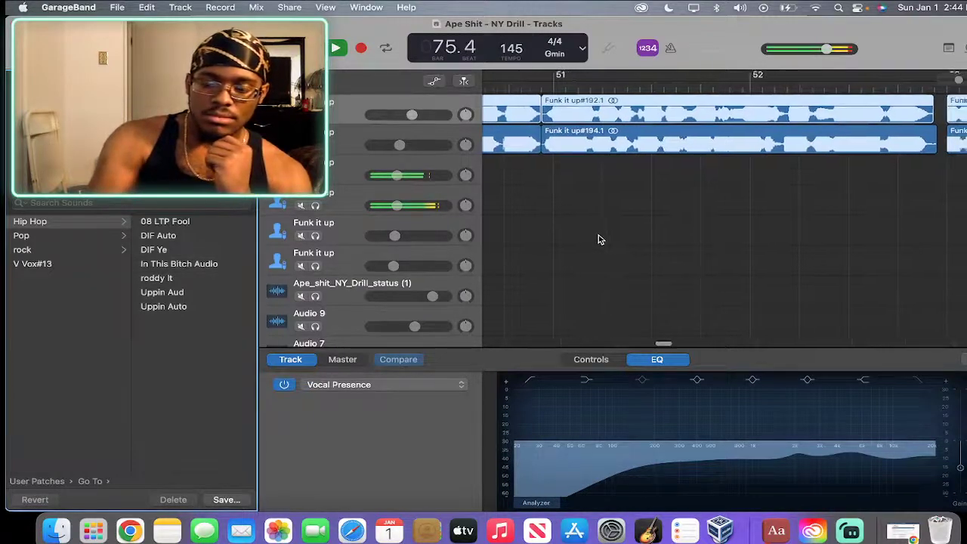
# Skip playback ahead to about bar 96 and listen to the song from the end of the vocal section.
pyautogui.press('super+Left')
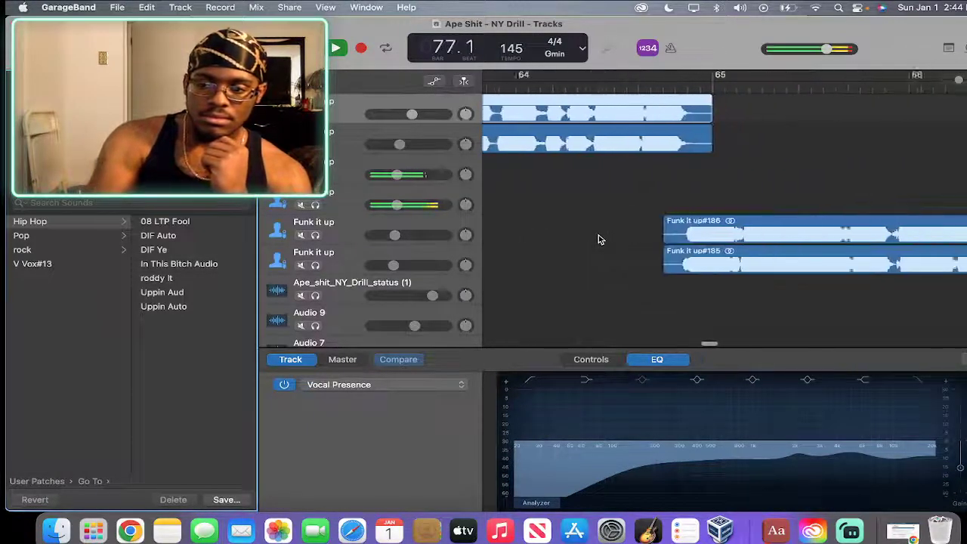
pyautogui.hscroll(10, 598, 239)
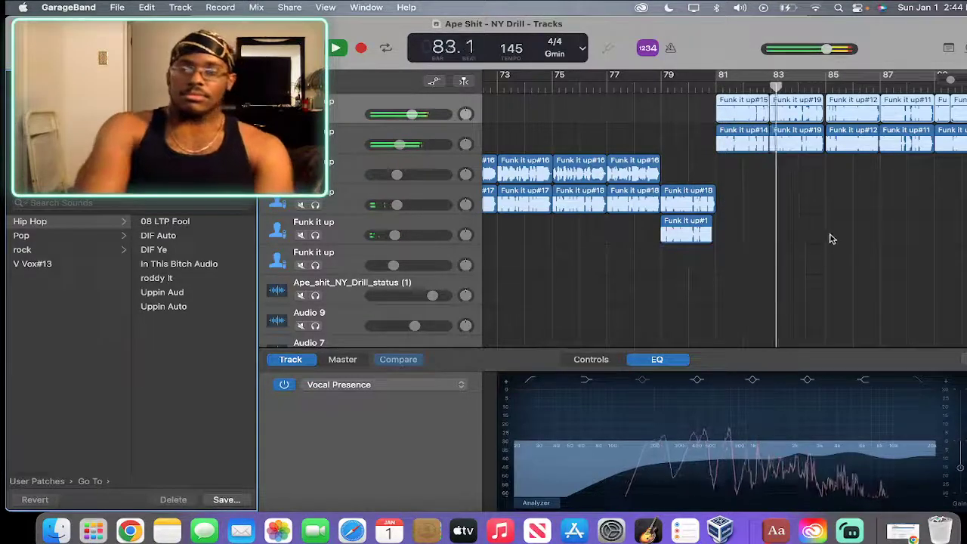
pyautogui.hscroll(10, 831, 237)
pyautogui.click(569, 85)
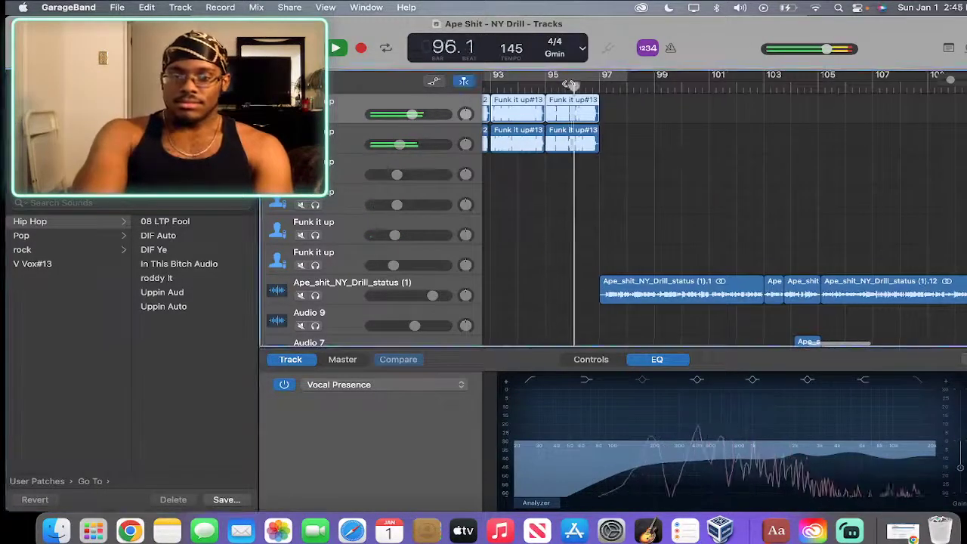
pyautogui.hscroll(-2, 528, 144)
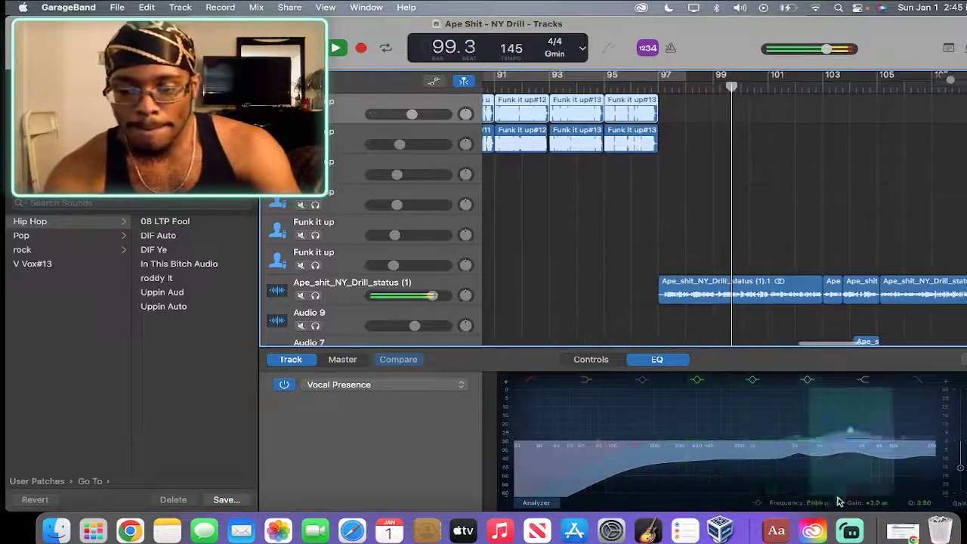
# Check the live chat in Streamlabs Desktop, return to GarageBand, and play the song to about bar 113 before stopping playback.
pyautogui.press('super+Tab')
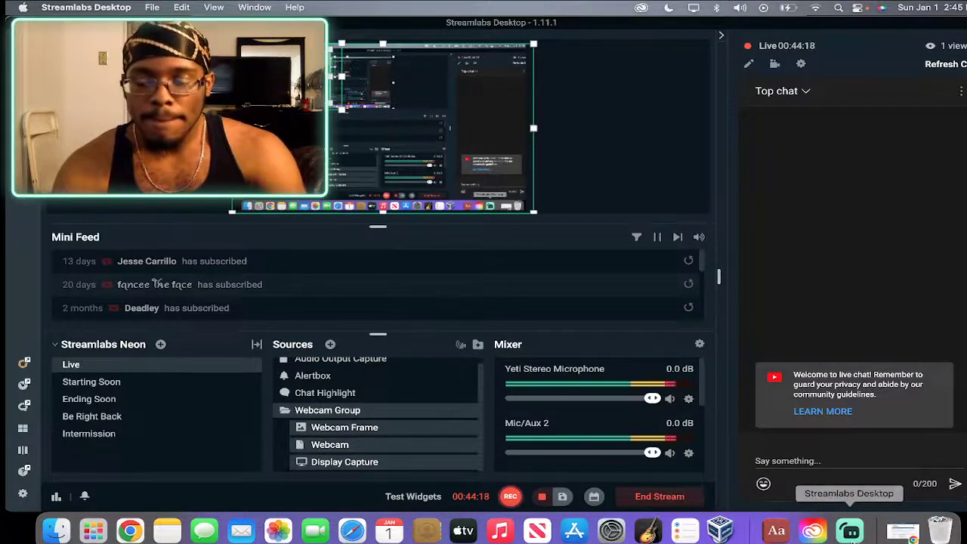
pyautogui.click(648, 531)
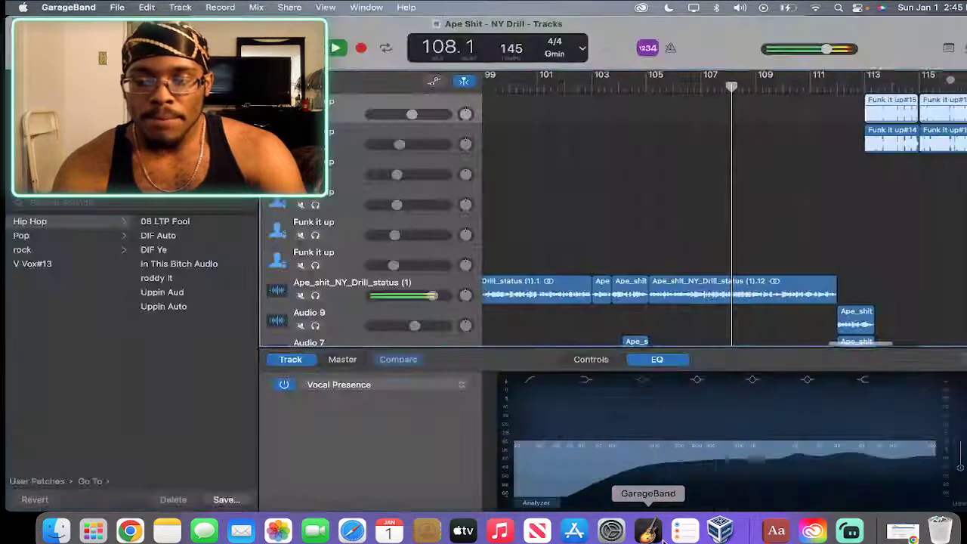
pyautogui.hscroll(10, 819, 287)
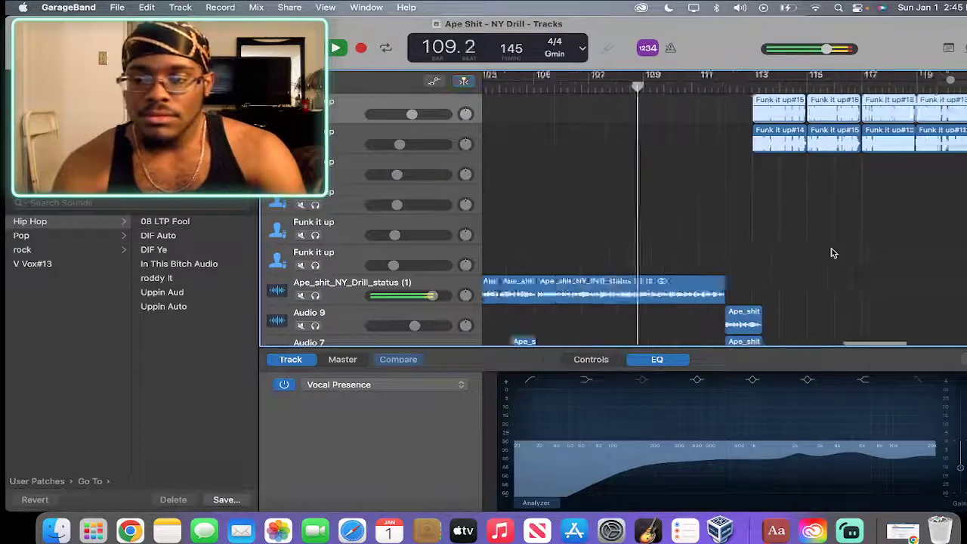
pyautogui.hscroll(-10, 831, 253)
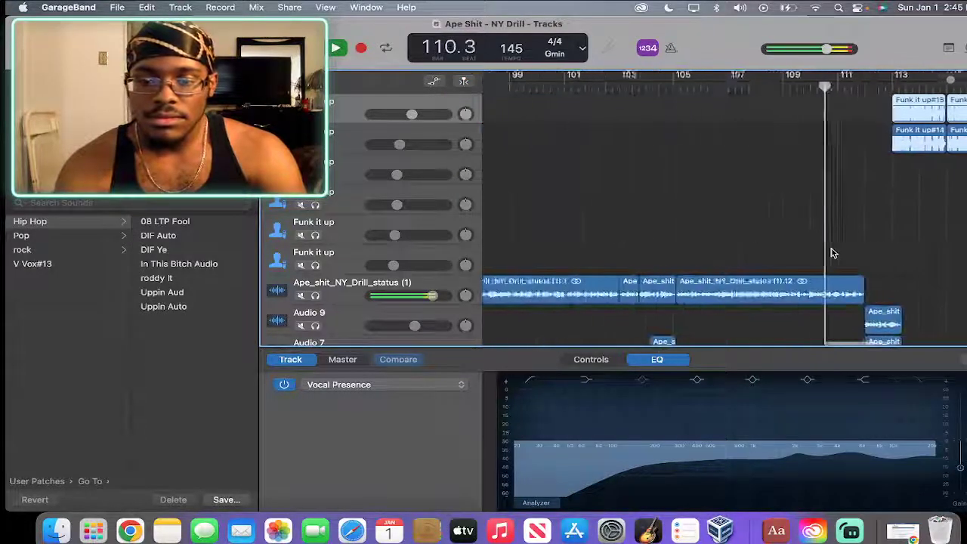
pyautogui.hscroll(-6, 832, 253)
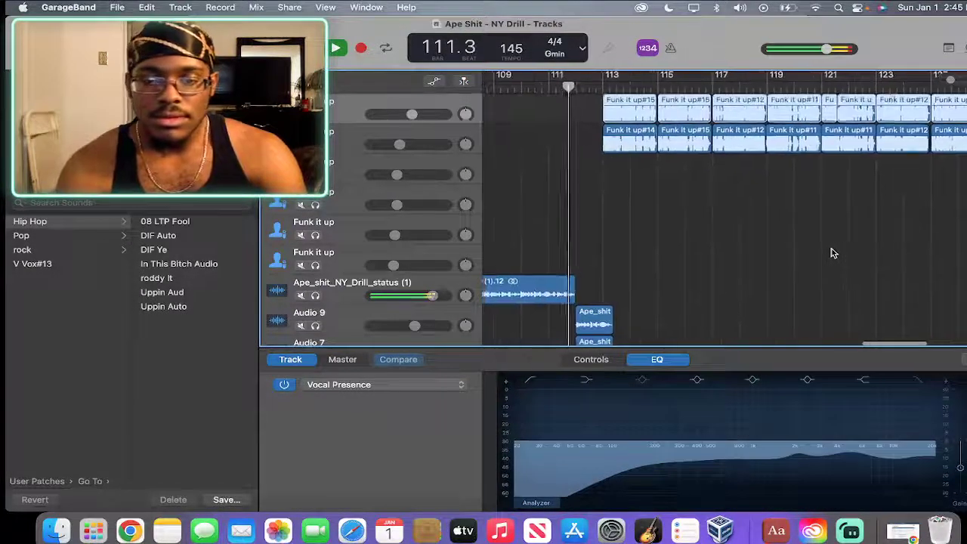
pyautogui.scroll(-5, 831, 253)
pyautogui.hscroll(3, 832, 253)
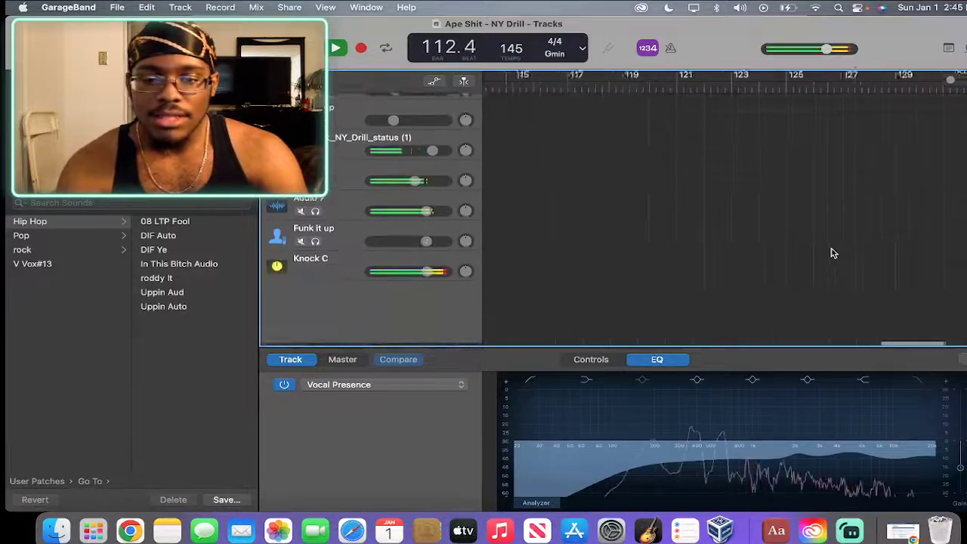
pyautogui.hscroll(-3, 832, 253)
pyautogui.press('space')
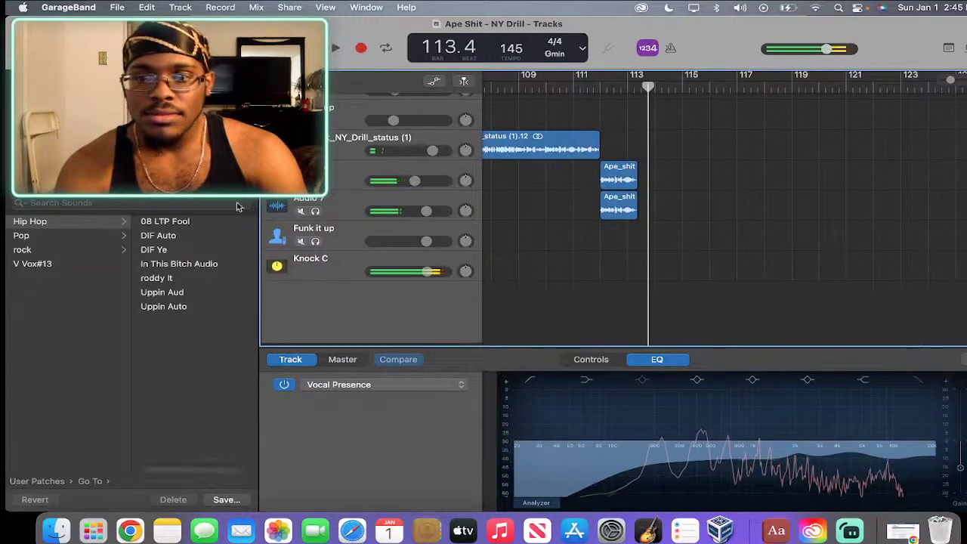
# Close Ape Shit - NY Drill with its changes saved and open the recent project Baddie.
pyautogui.press('super+q')
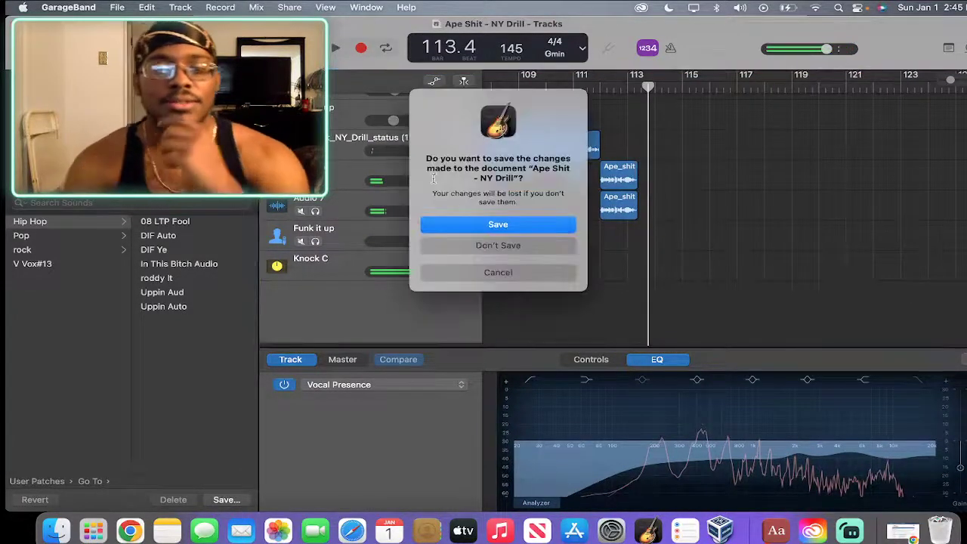
pyautogui.click(473, 223)
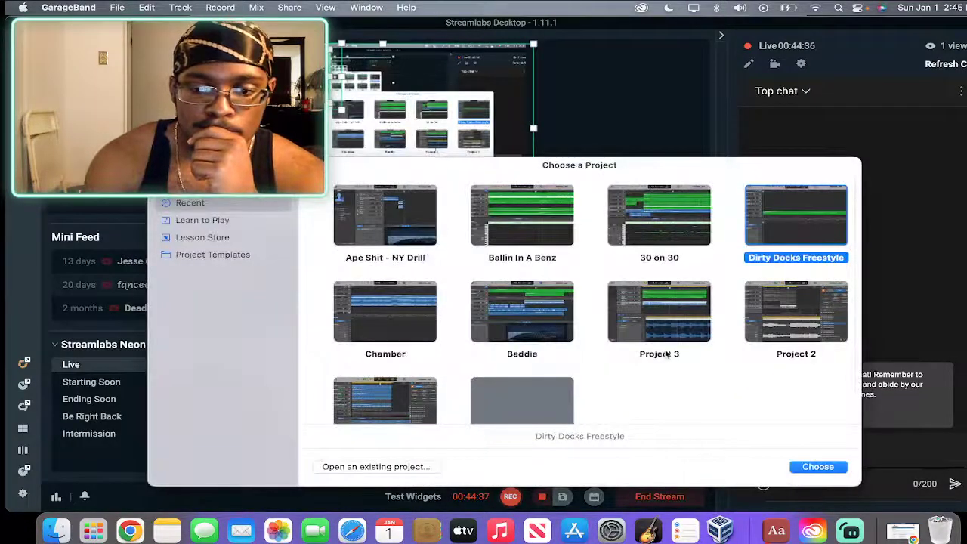
pyautogui.scroll(-2, 592, 317)
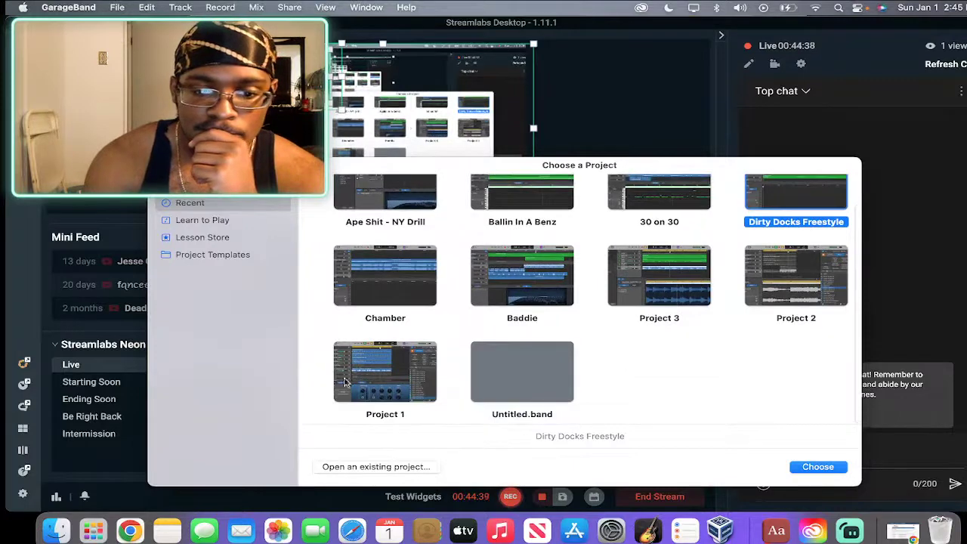
pyautogui.doubleClick(548, 278)
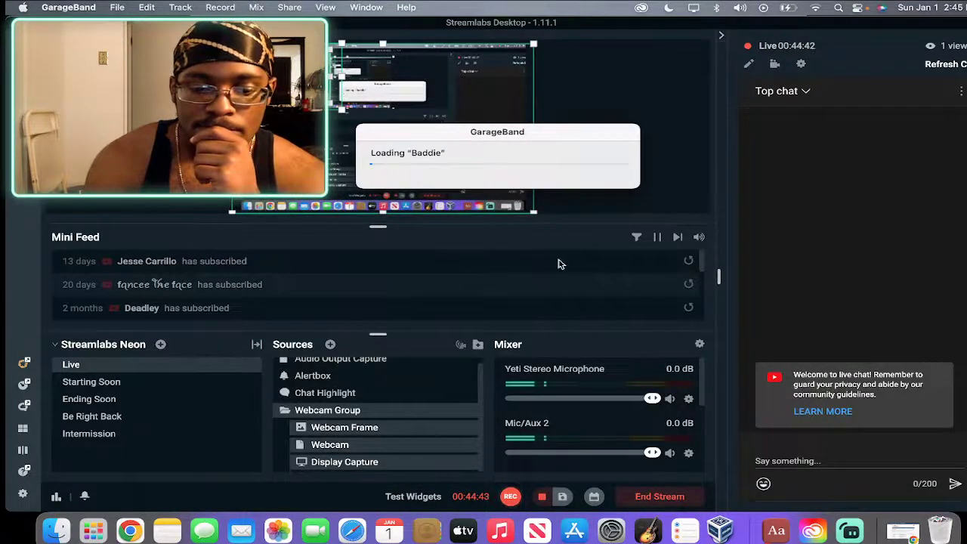
pyautogui.press('Return')
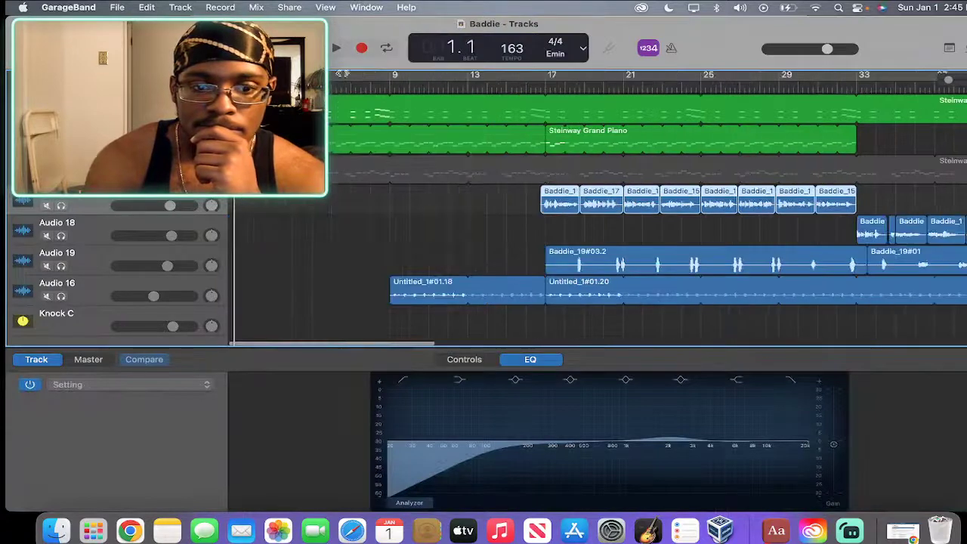
# Play Baddie from the beginning and raise the system volume.
pyautogui.press('space')
pyautogui.hscroll(-1, 491, 227)
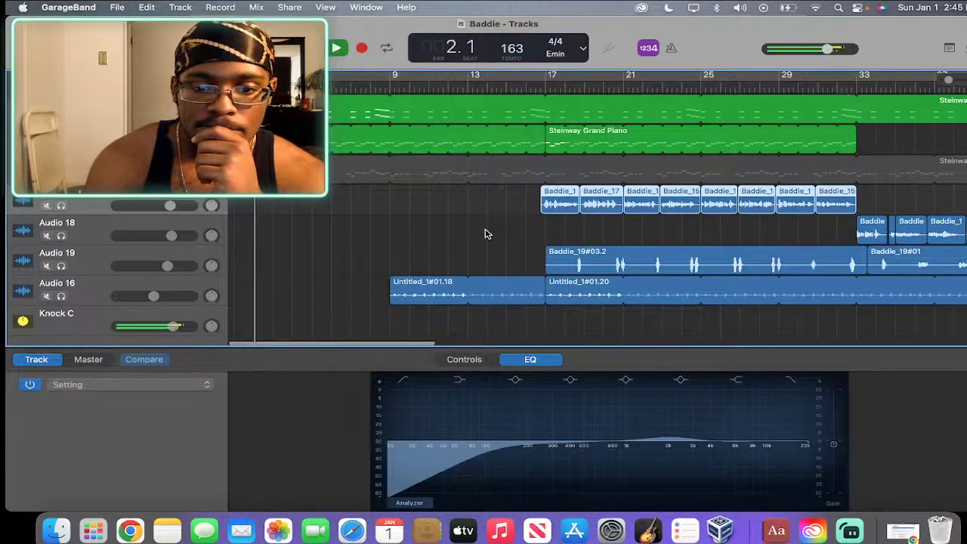
pyautogui.press('super+Right')
pyautogui.press('super+Right')
pyautogui.press('XF86AudioRaiseVolume')
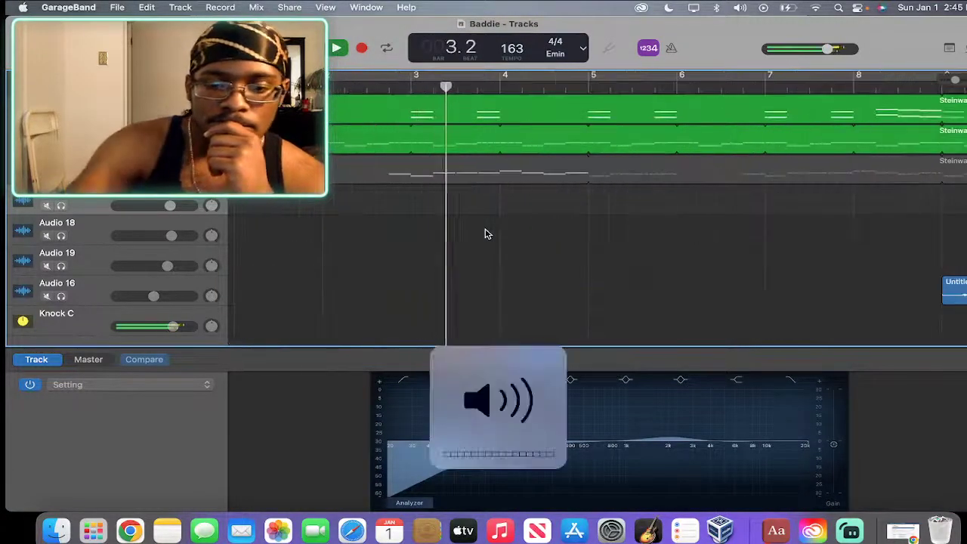
pyautogui.press('super+Left')
pyautogui.press('super+Left')
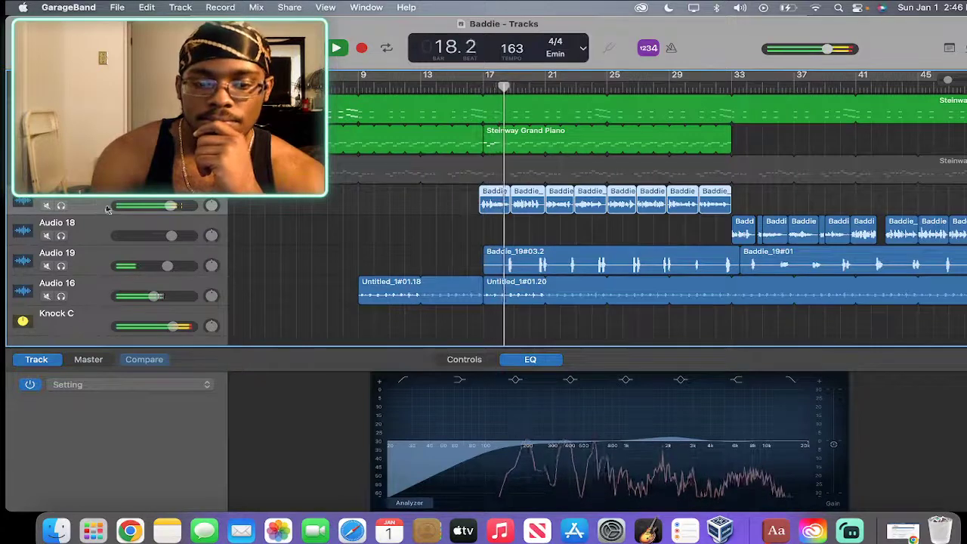
# Adjust the upper-mid EQ band of the Audio 5 track and compare it with the EQs of Audio 19, Audio 18 and the Master.
pyautogui.moveTo(666, 418); pyautogui.dragTo(674, 435)
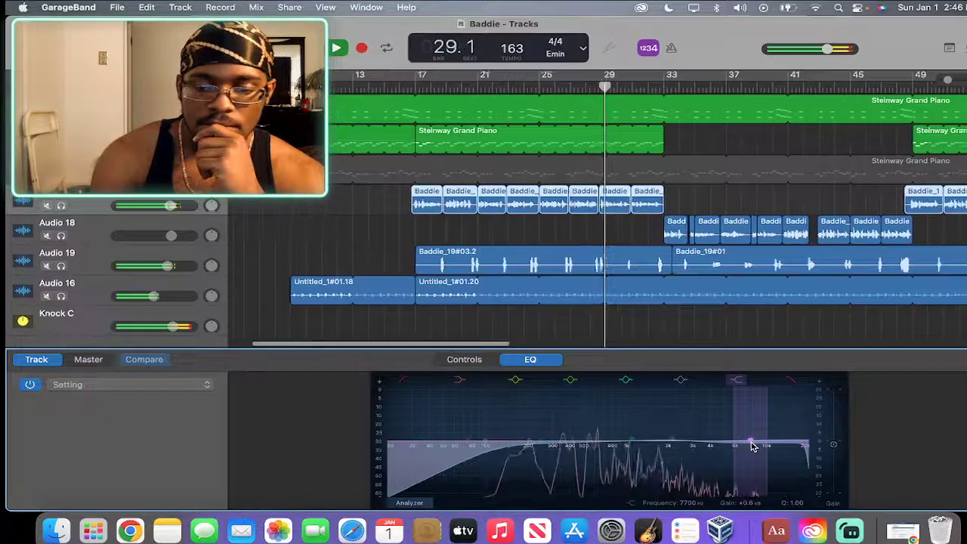
pyautogui.click(96, 262)
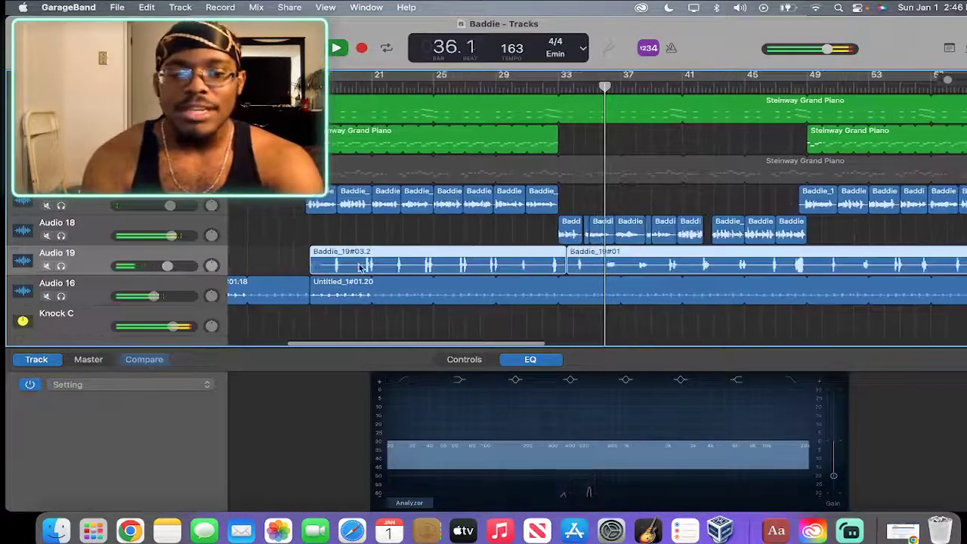
pyautogui.click(83, 239)
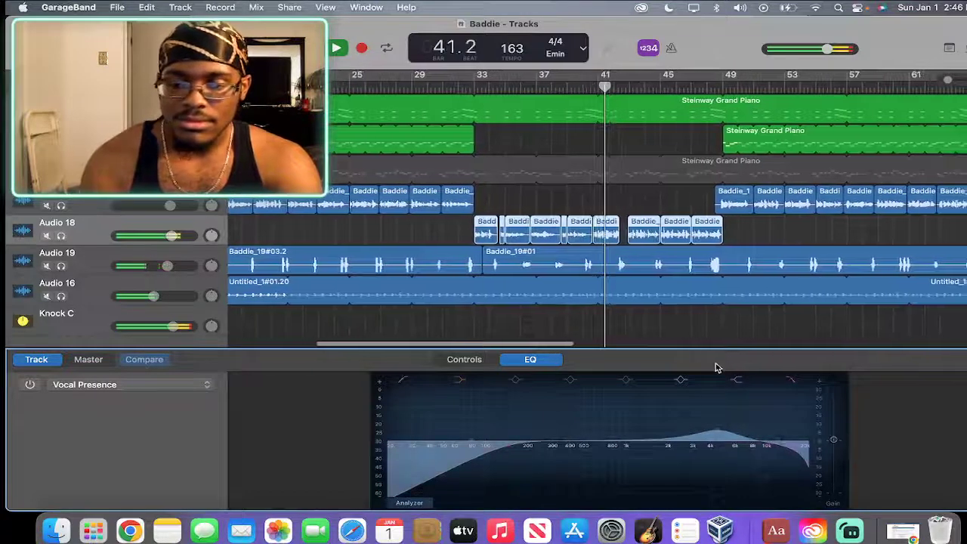
pyautogui.click(104, 242)
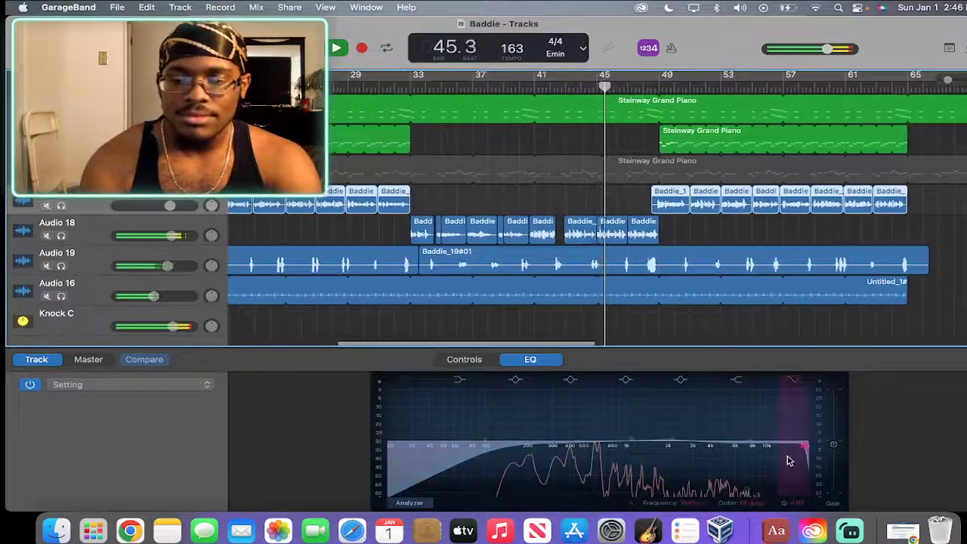
pyautogui.press('XF86AudioRaiseVolume')
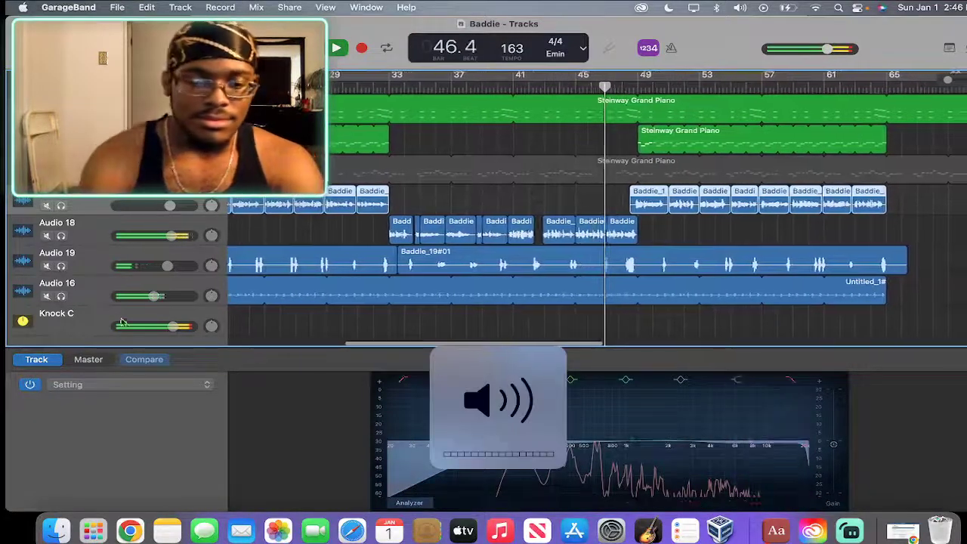
pyautogui.click(75, 319)
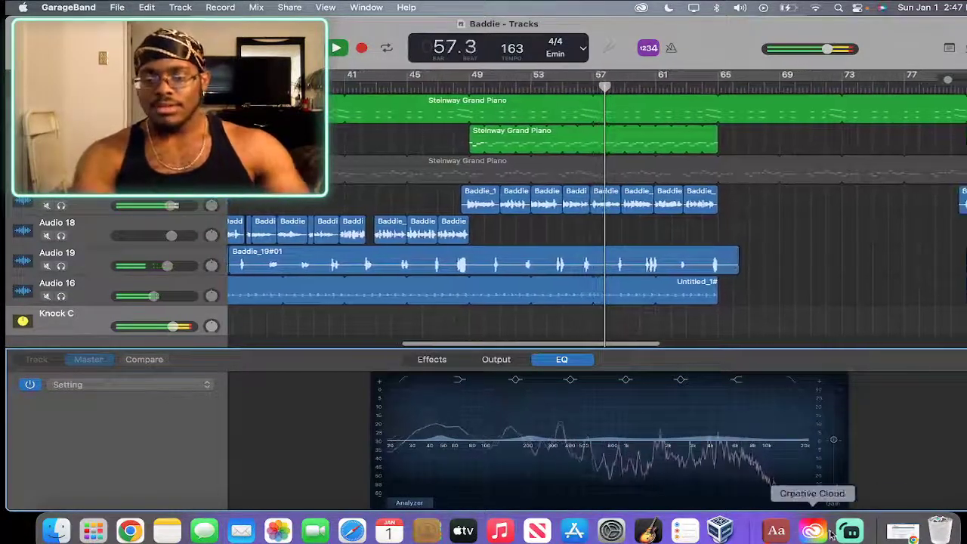
# Open the long Steinway Grand Piano region in the Piano Roll and look over its notes and the surrounding tracks.
pyautogui.scroll(2, 710, 173)
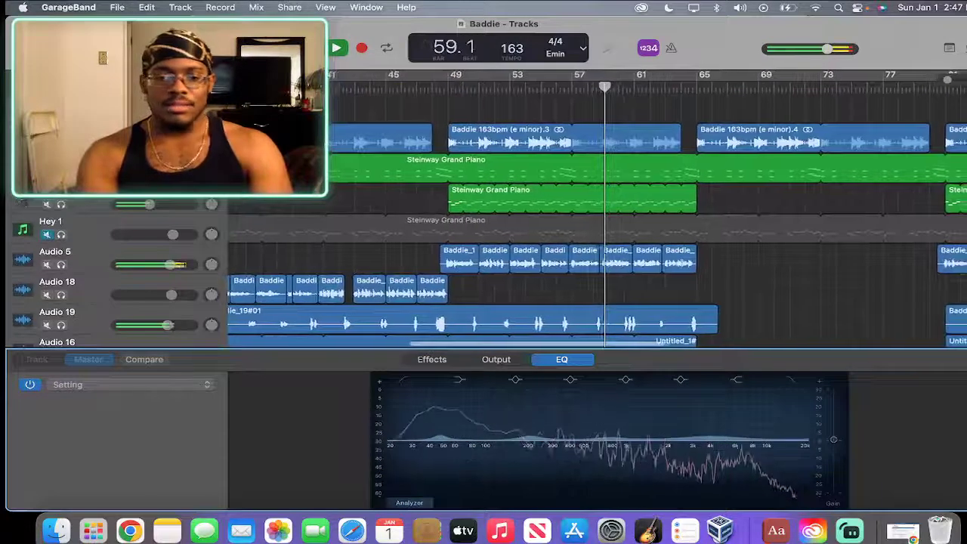
pyautogui.doubleClick(578, 176)
pyautogui.scroll(-5, 642, 425)
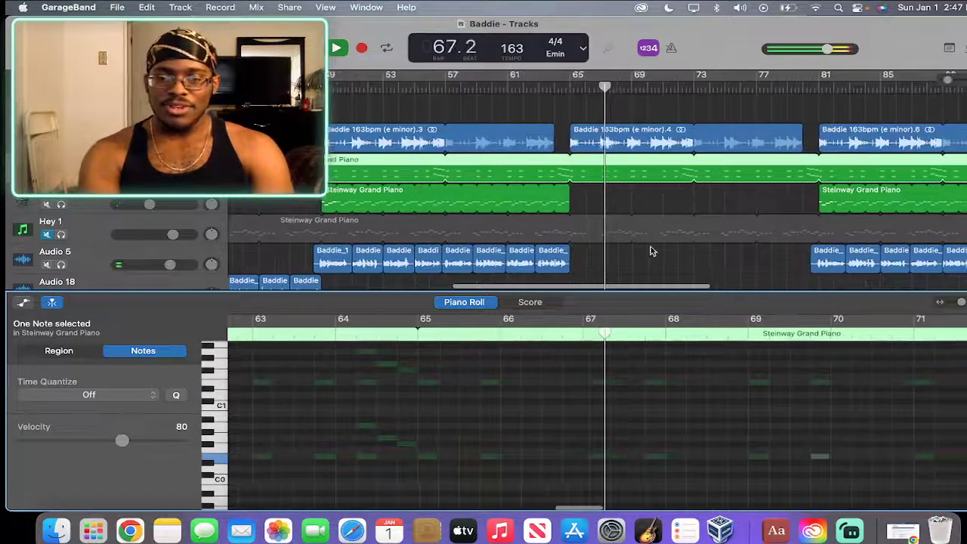
pyautogui.scroll(-5, 652, 249)
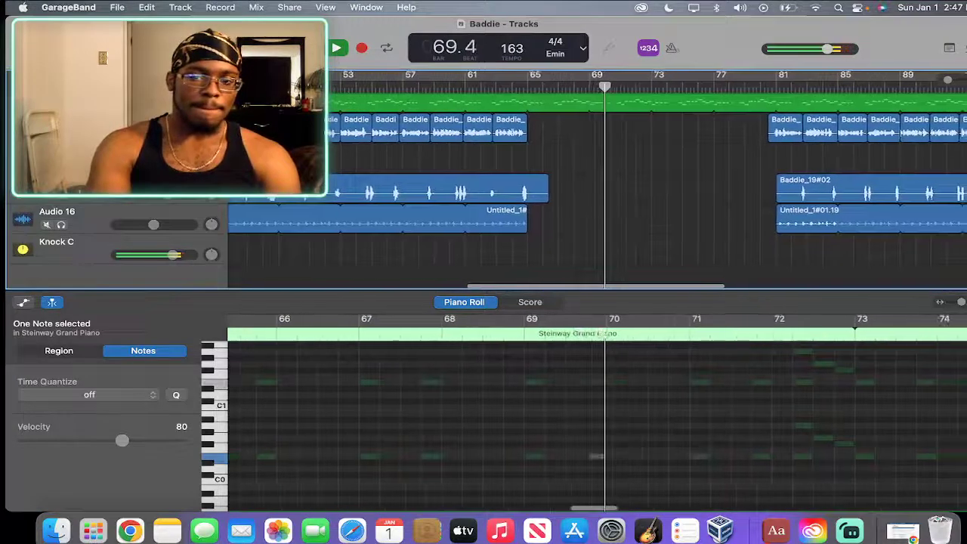
pyautogui.scroll(1, 597, 182)
pyautogui.scroll(3, 454, 216)
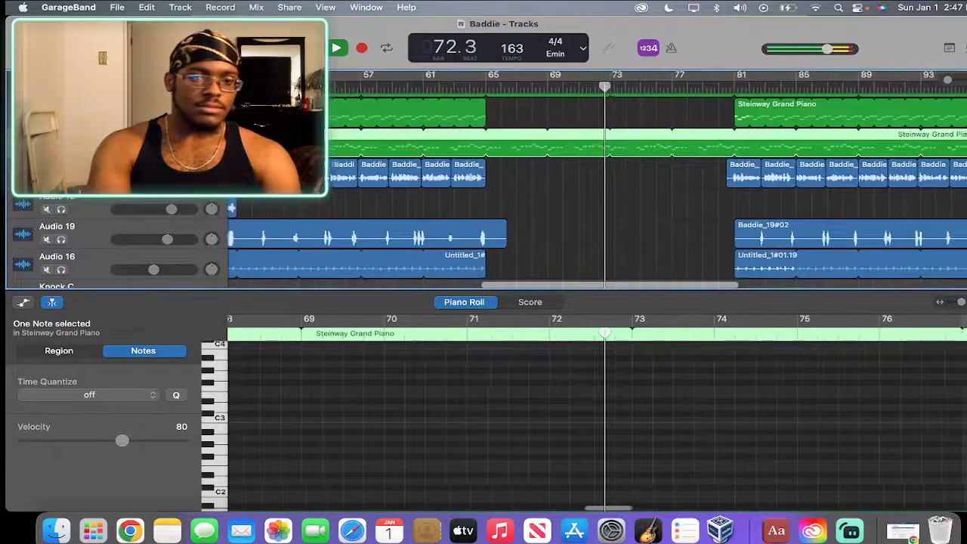
# Show the Smart Controls and Library patches of the Hey 1 track, and switch to Streamlabs Desktop to check the chat.
pyautogui.press('b')
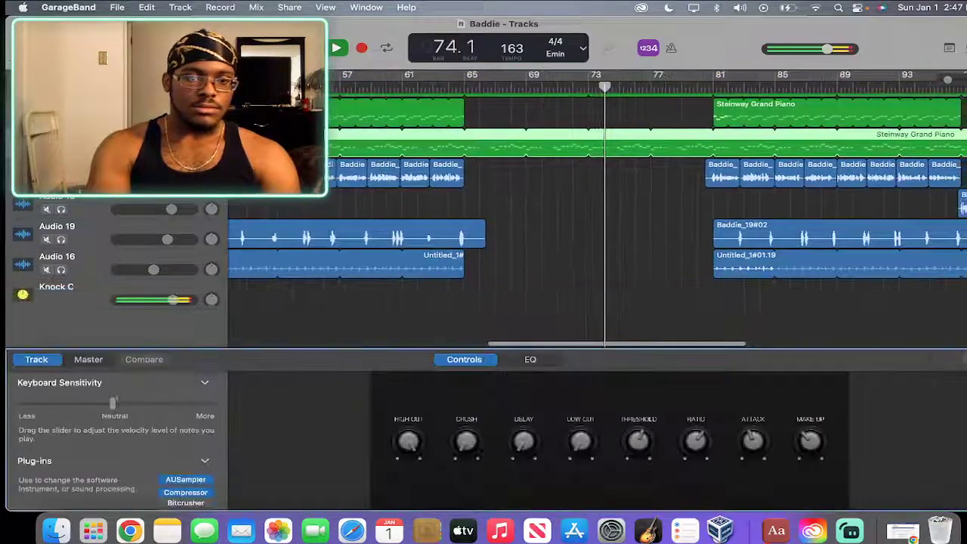
pyautogui.press('y')
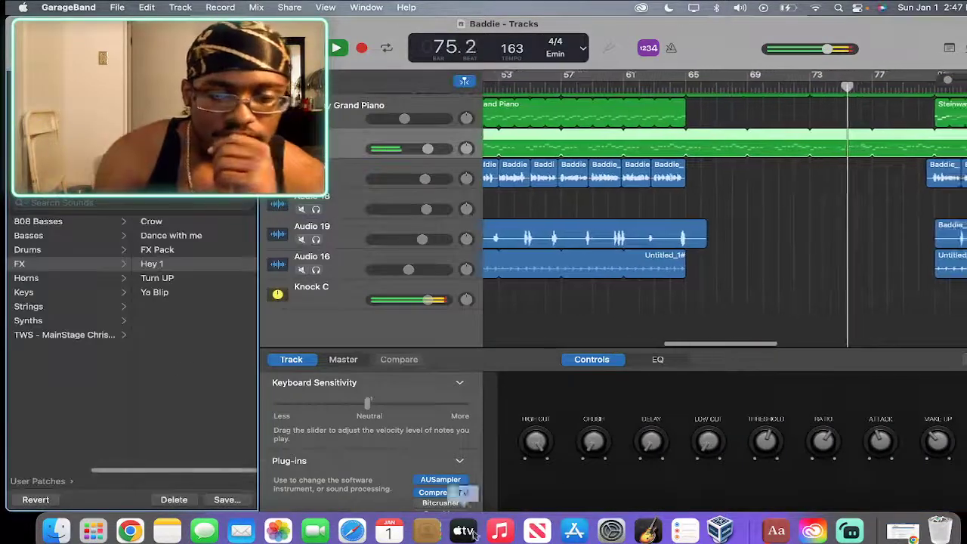
pyautogui.click(849, 531)
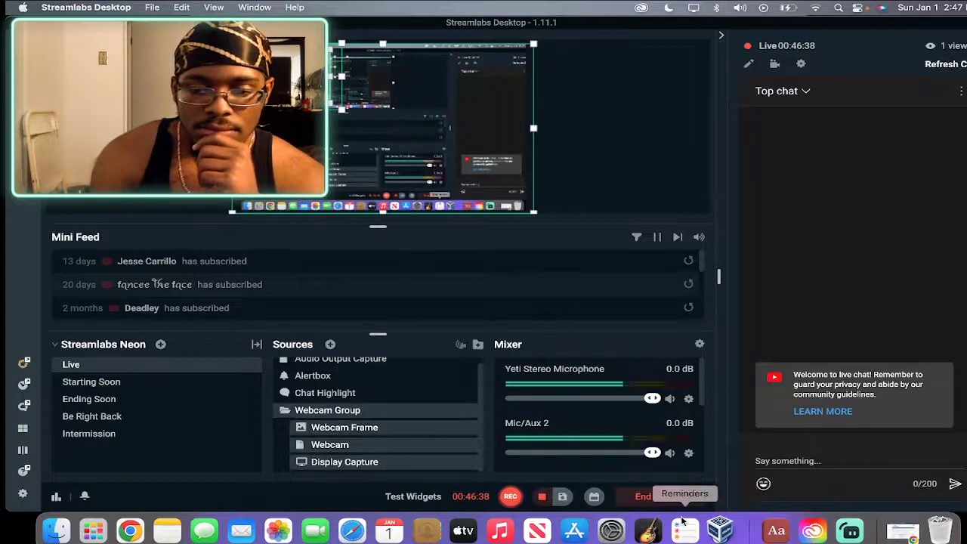
# Switch back to GarageBand, try ending the two Steinway Grand Piano regions around bar 96, and undo both edits.
pyautogui.click(647, 531)
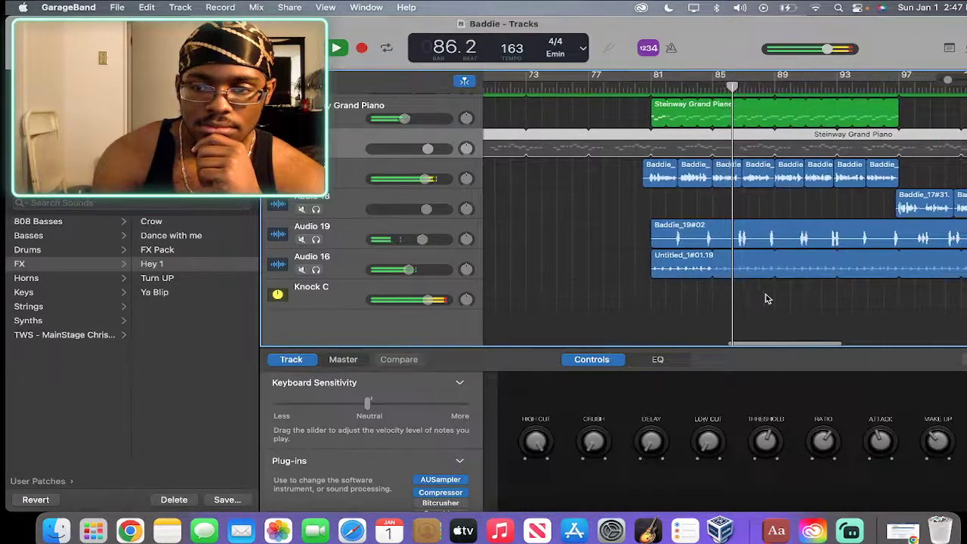
pyautogui.scroll(3, 765, 299)
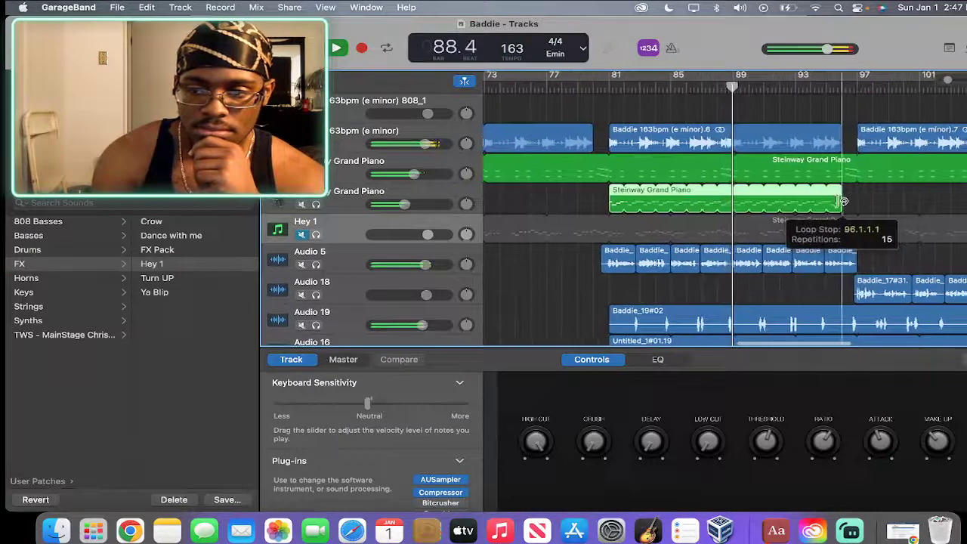
pyautogui.click(843, 166)
pyautogui.moveTo(847, 164); pyautogui.dragTo(831, 168)
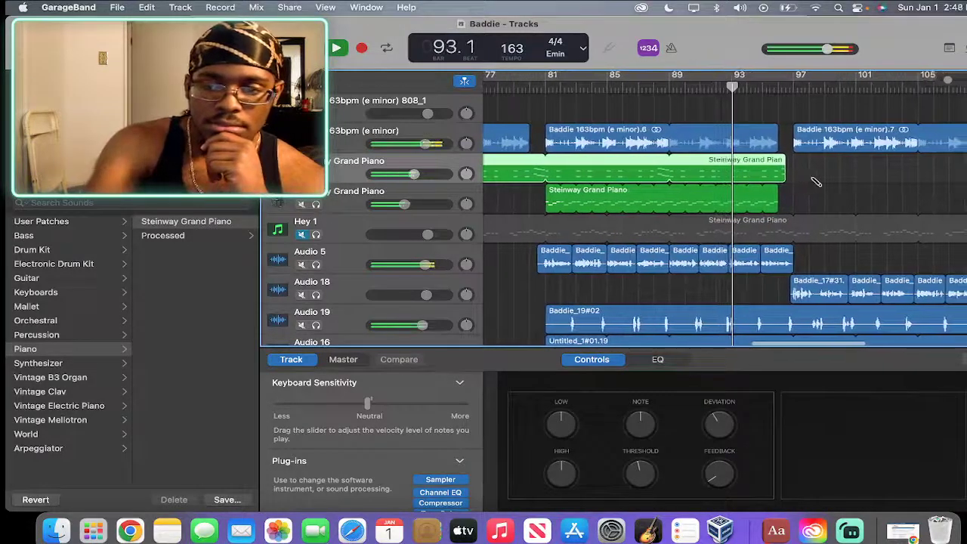
pyautogui.moveTo(773, 178); pyautogui.dragTo(775, 179)
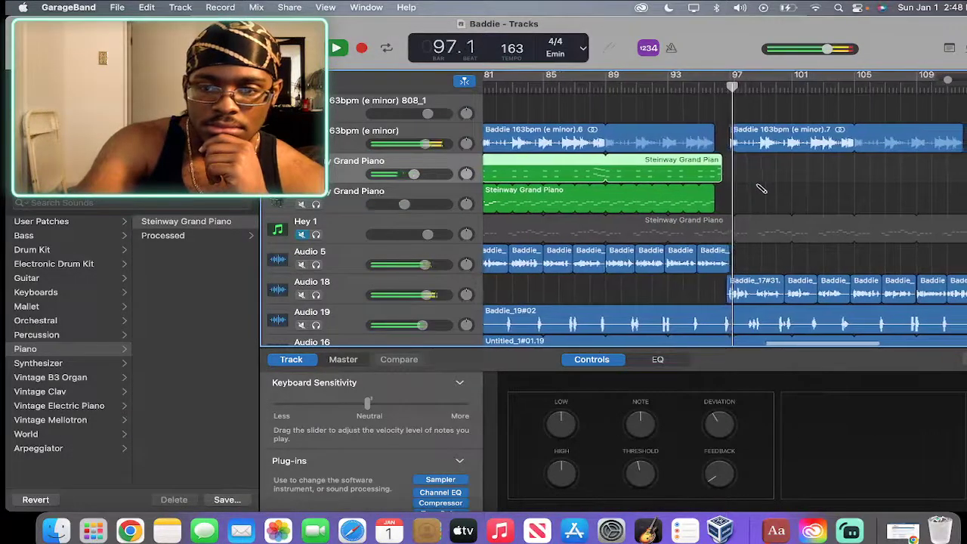
pyautogui.press('Down')
pyautogui.press('Down')
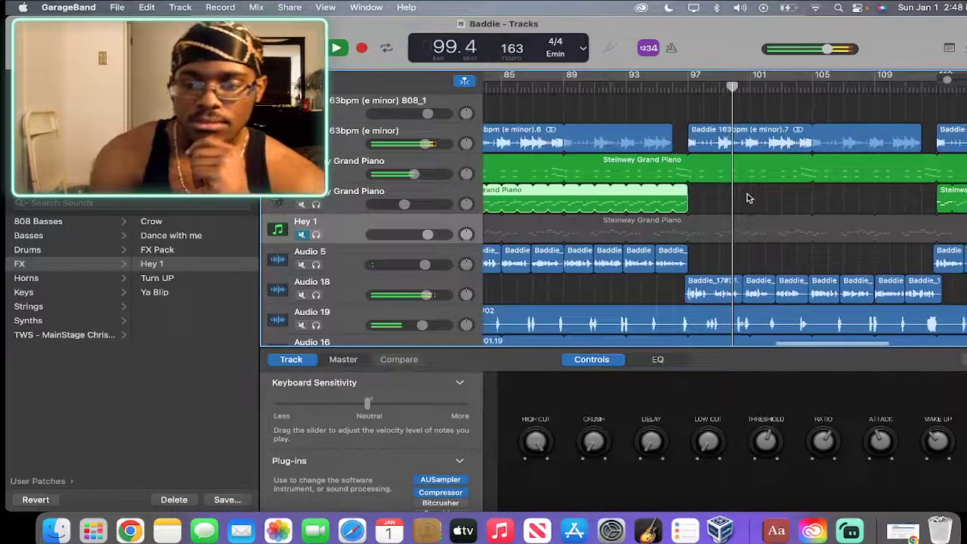
# Check the chat in Streamlabs Desktop and return to GarageBand to look over the arrangement from about bar 113 to the end.
pyautogui.scroll(-2, 747, 198)
pyautogui.scroll(1, 751, 196)
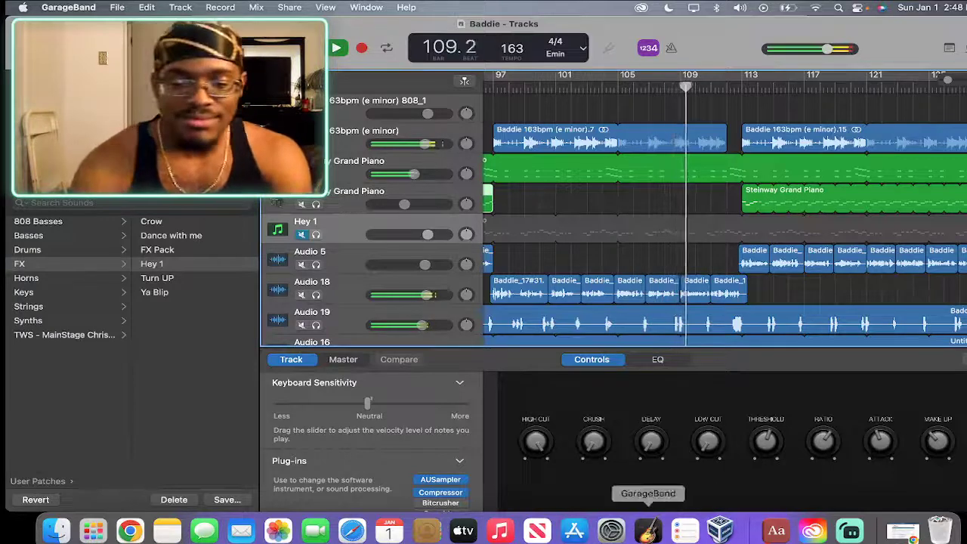
pyautogui.click(861, 538)
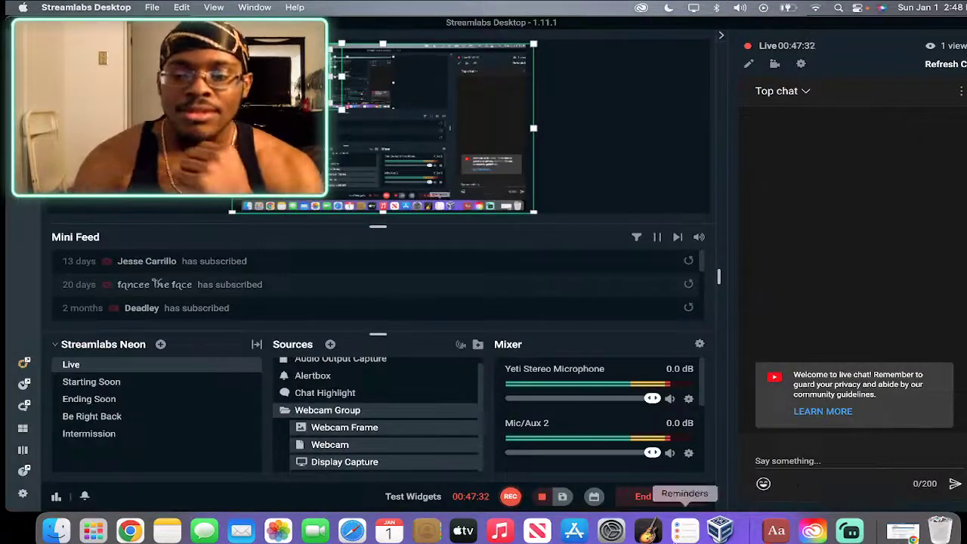
pyautogui.click(652, 534)
pyautogui.hscroll(-5, 820, 262)
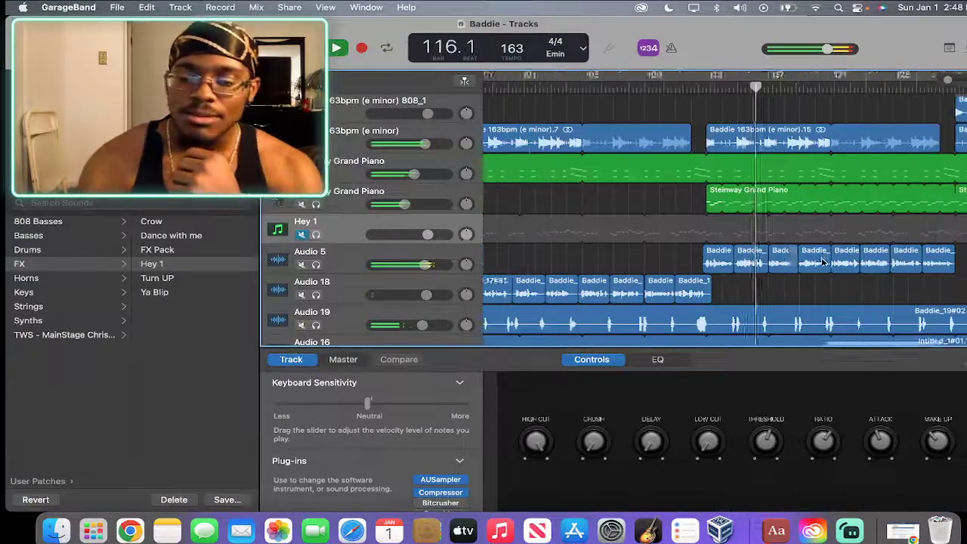
pyautogui.scroll(-4, 822, 263)
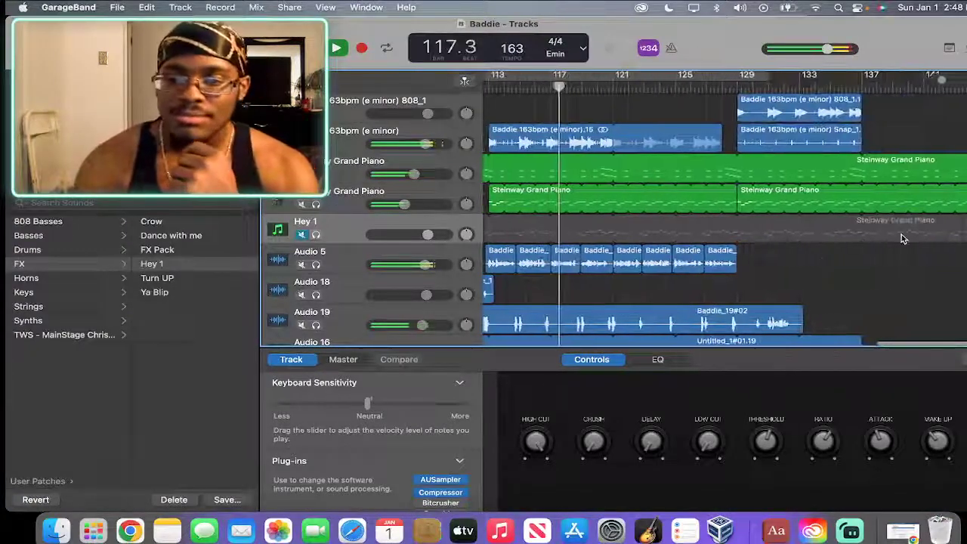
pyautogui.scroll(-3, 901, 235)
pyautogui.scroll(3, 901, 239)
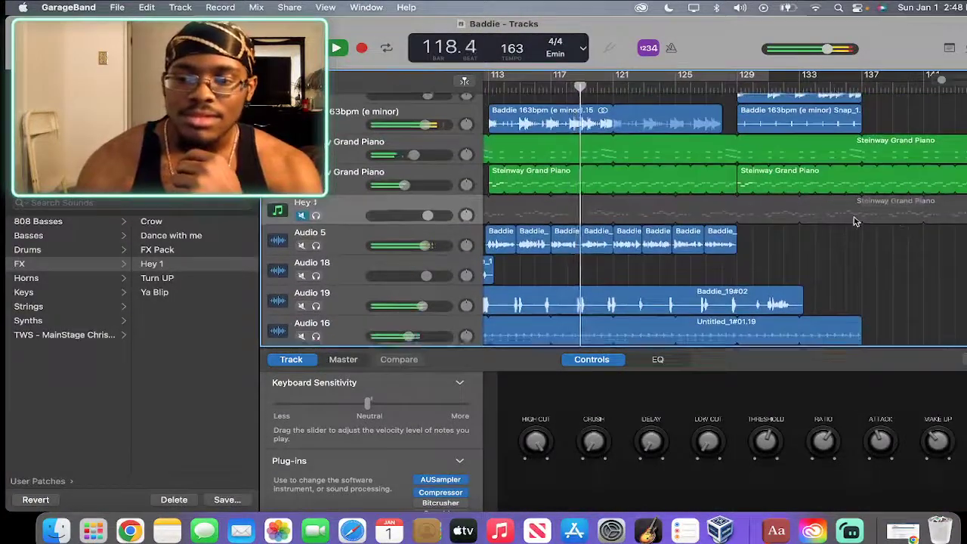
pyautogui.hscroll(-1, 854, 222)
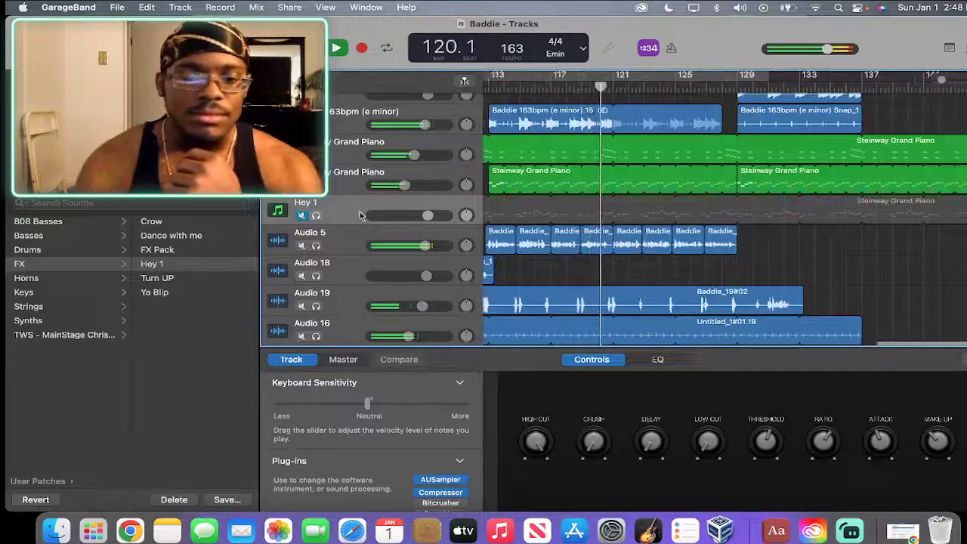
# Load the Keystone patch from Keys on the Hey 1 track, listen to it unmuted, and delete the track.
pyautogui.click(60, 292)
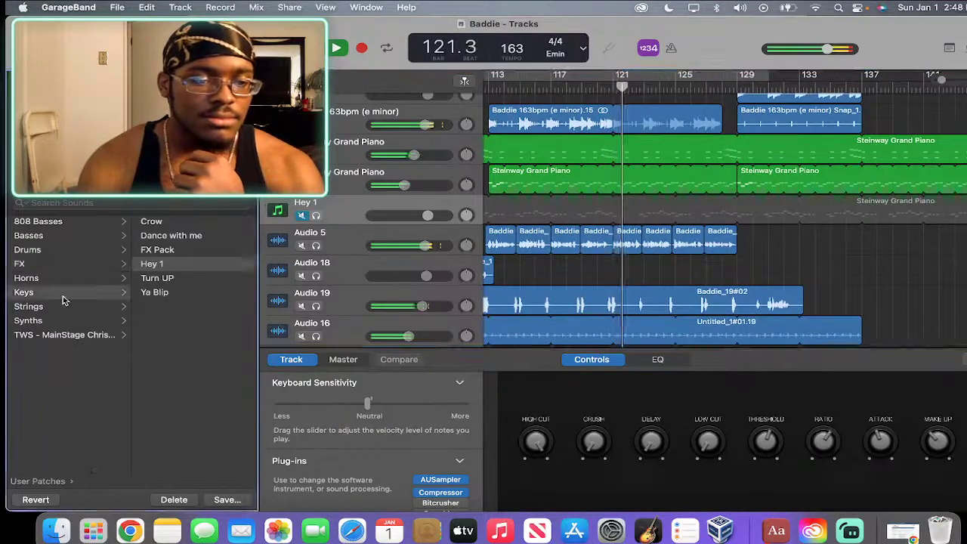
pyautogui.click(197, 235)
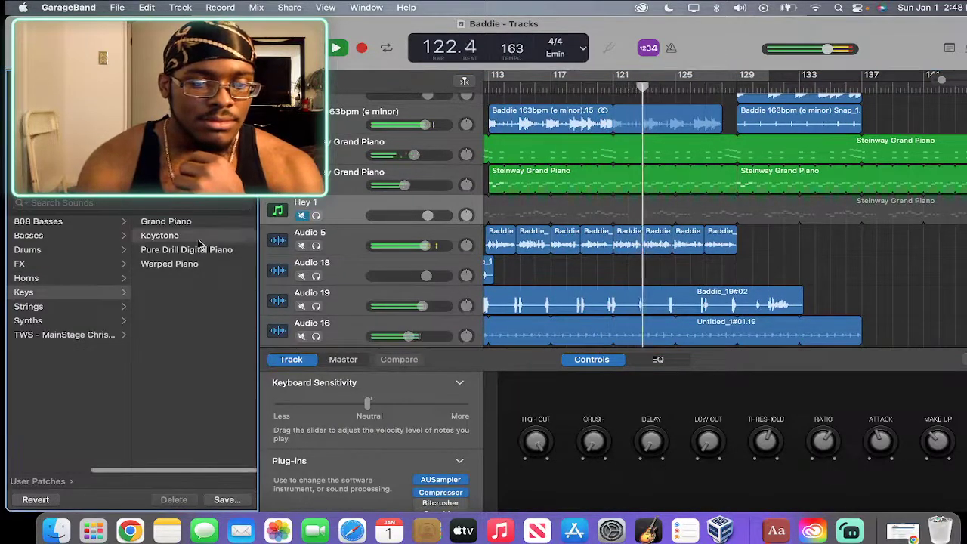
pyautogui.click(303, 216)
pyautogui.click(302, 216)
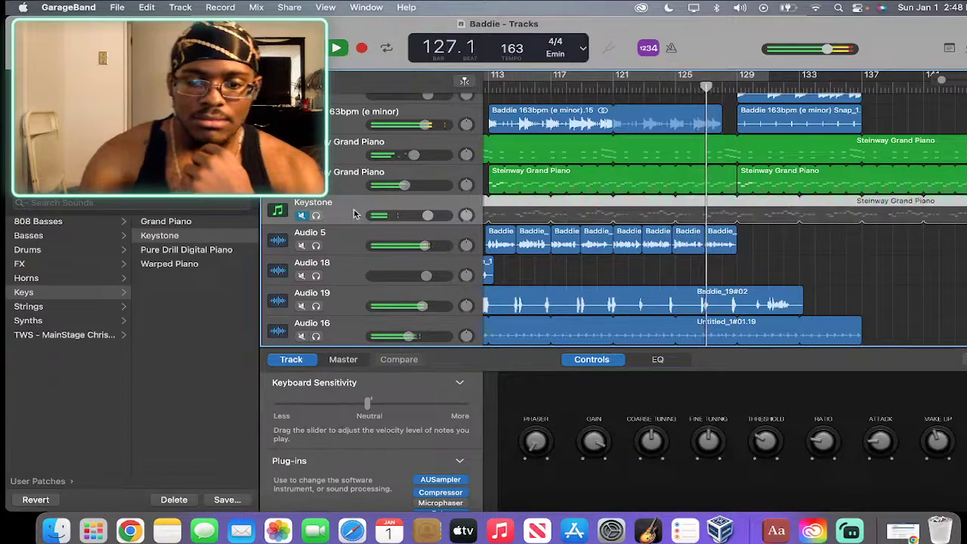
pyautogui.press('super+BackSpace')
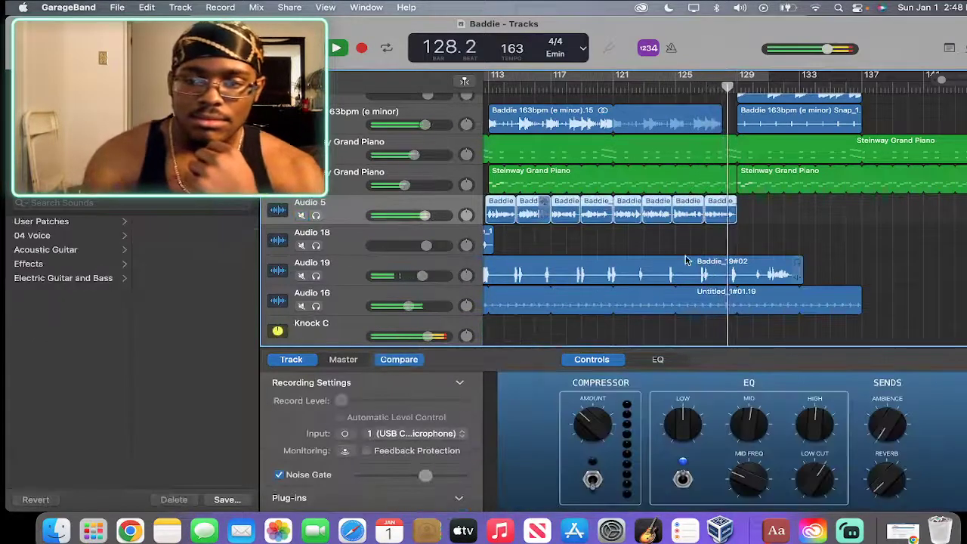
# Create a volume fade-out on the main output, look over its curve on the Knock C track, and hide the automation.
pyautogui.scroll(2, 686, 260)
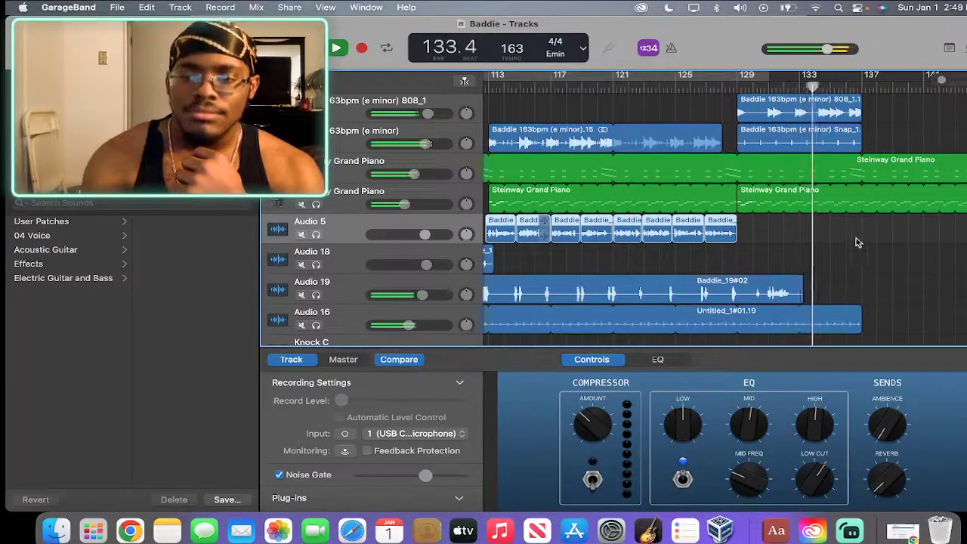
pyautogui.scroll(-3, 861, 245)
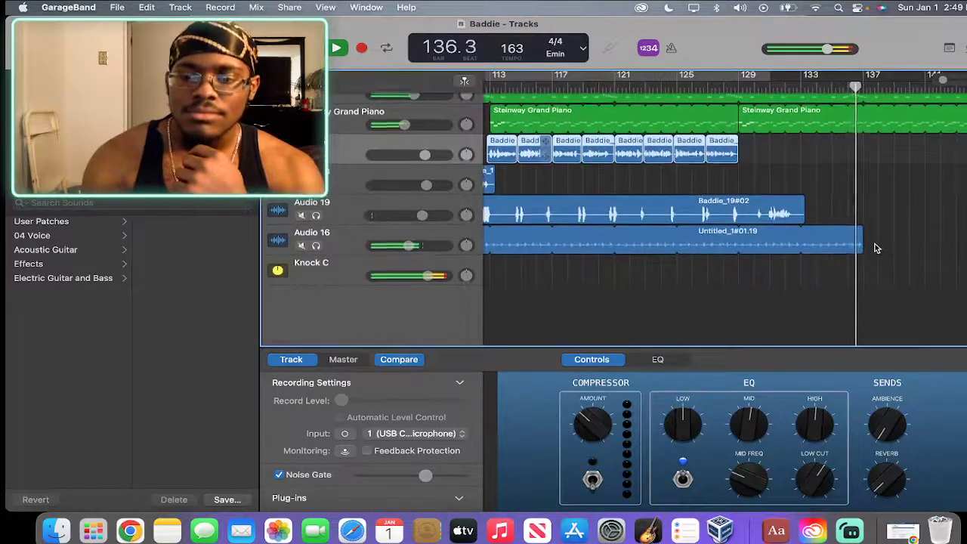
pyautogui.scroll(3, 872, 248)
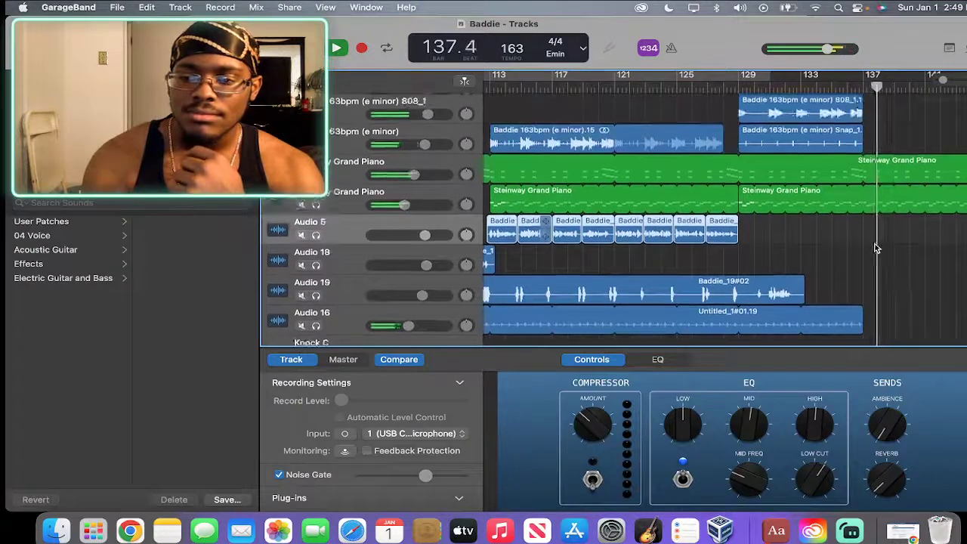
pyautogui.click(289, 7)
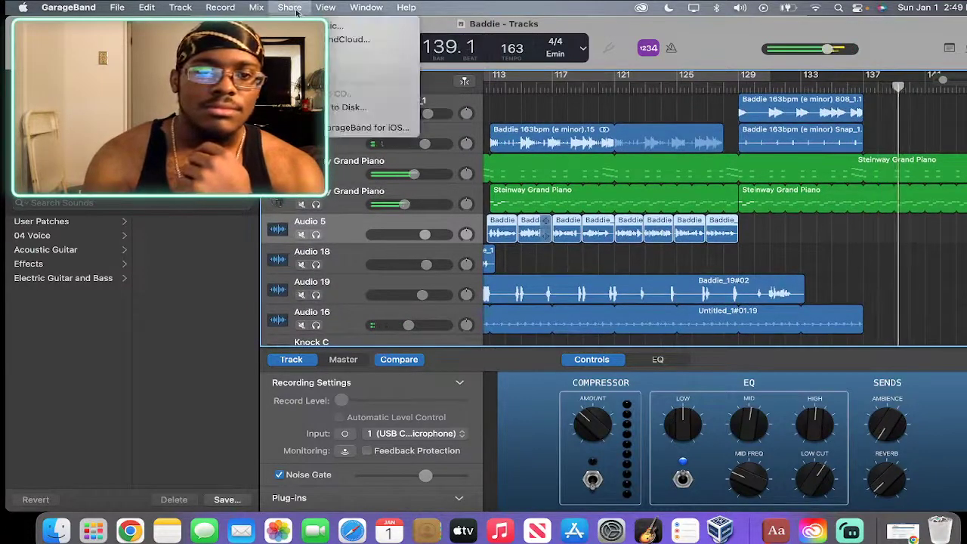
pyautogui.moveTo(253, 8)
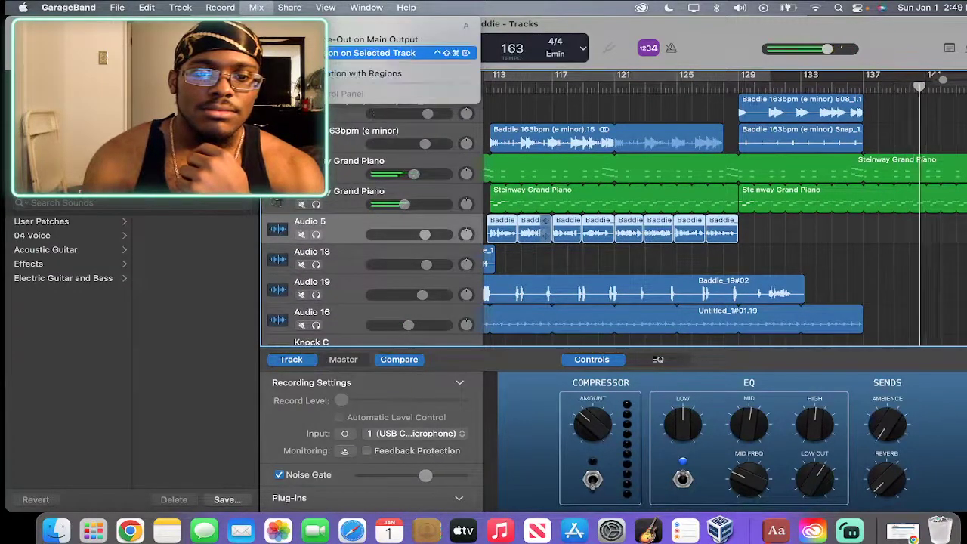
pyautogui.click(378, 39)
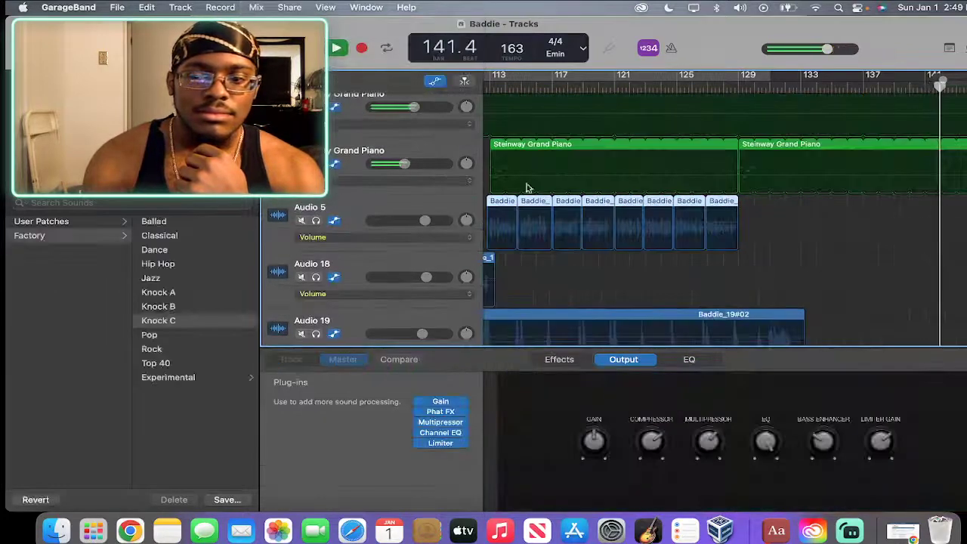
pyautogui.scroll(-5, 635, 255)
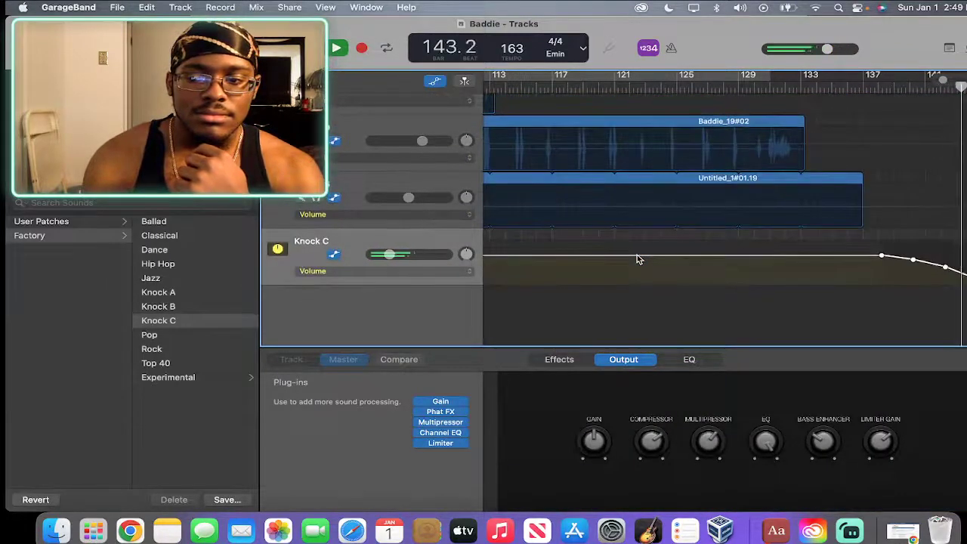
pyautogui.scroll(5, 636, 259)
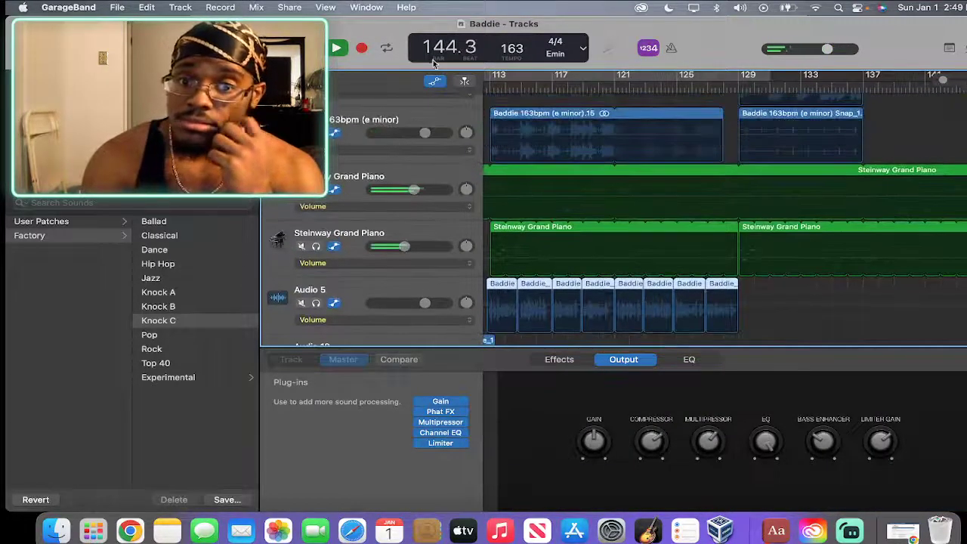
pyautogui.click(435, 81)
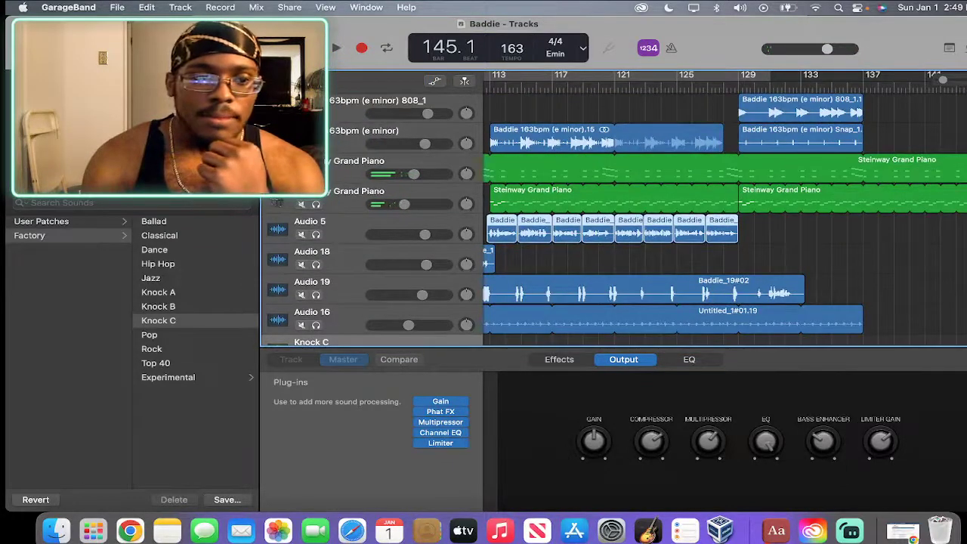
# Close Baddie with its changes saved, and move the project chooser aside to read the chat in Streamlabs Desktop.
pyautogui.press('super+q')
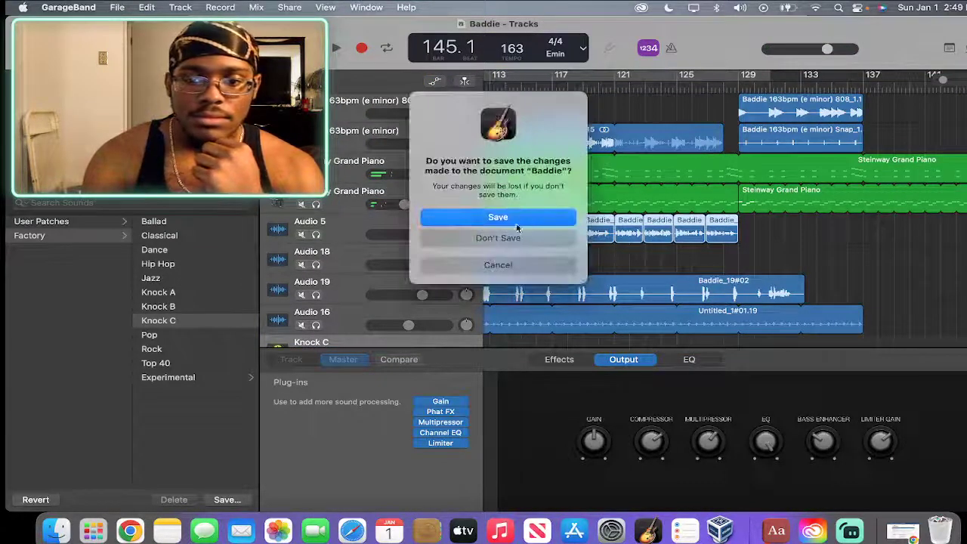
pyautogui.click(512, 219)
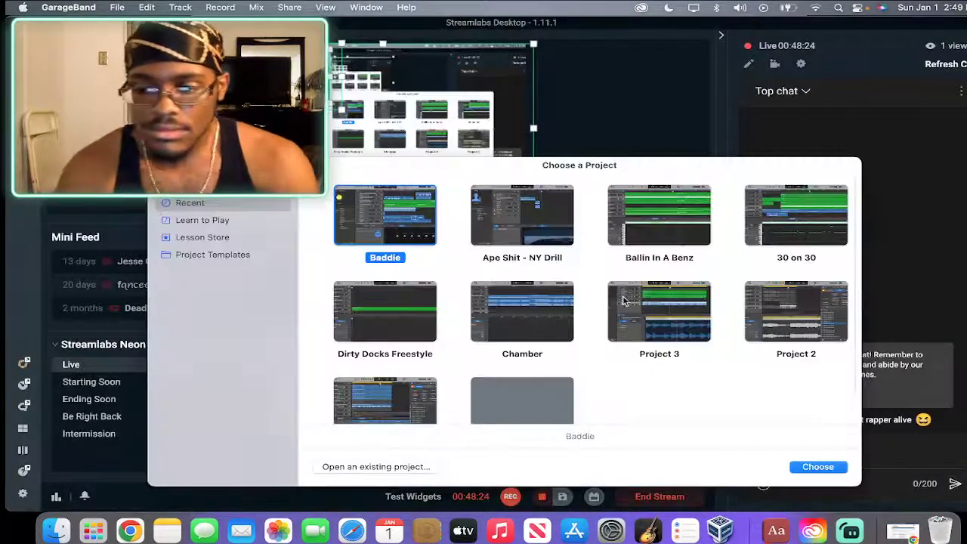
pyautogui.moveTo(521, 168); pyautogui.dragTo(505, 102)
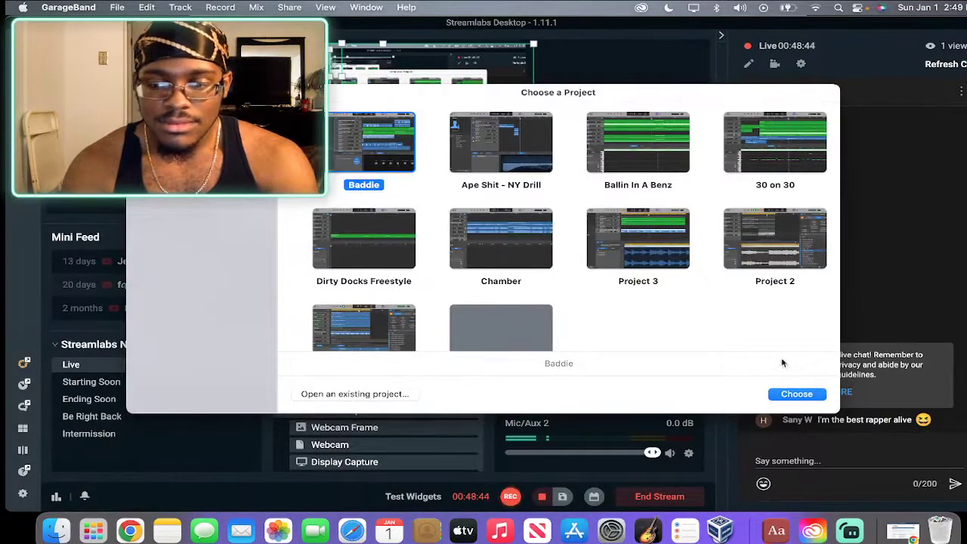
pyautogui.click(801, 429)
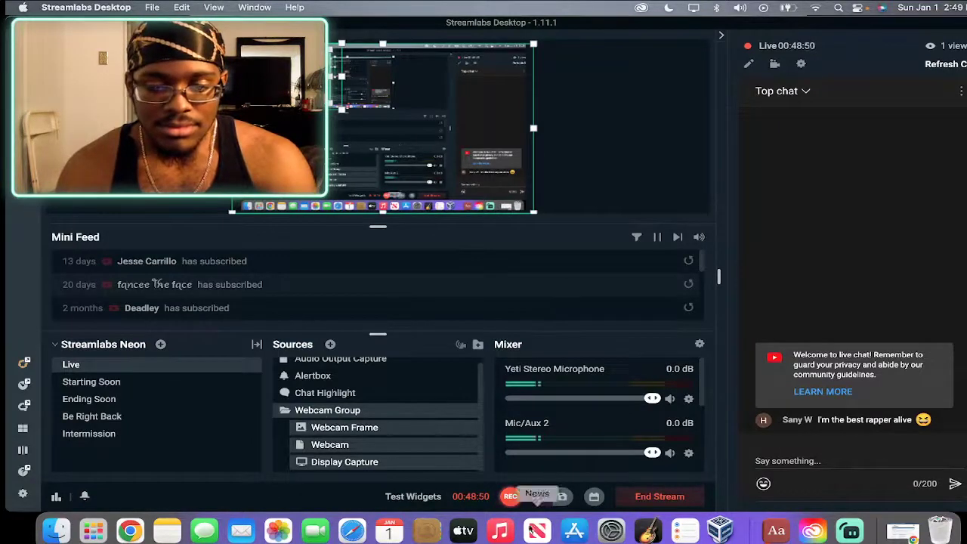
# Return to GarageBand and open the existing project Bodacious from the hiphop folder.
pyautogui.click(648, 532)
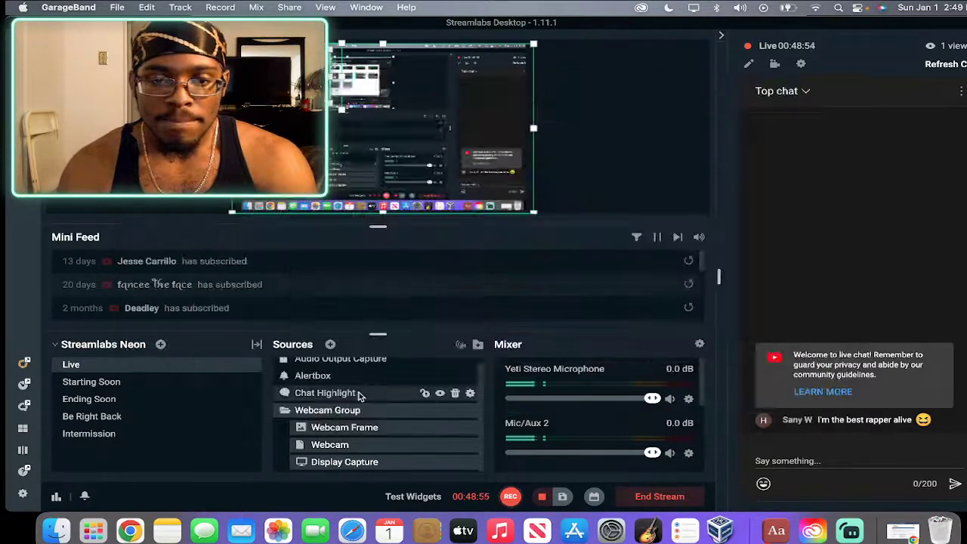
pyautogui.click(358, 393)
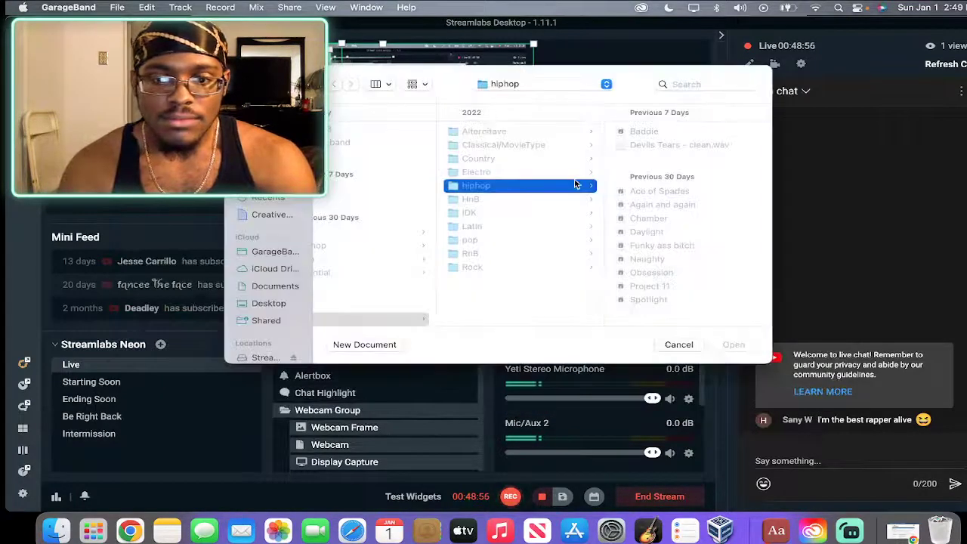
pyautogui.click(654, 218)
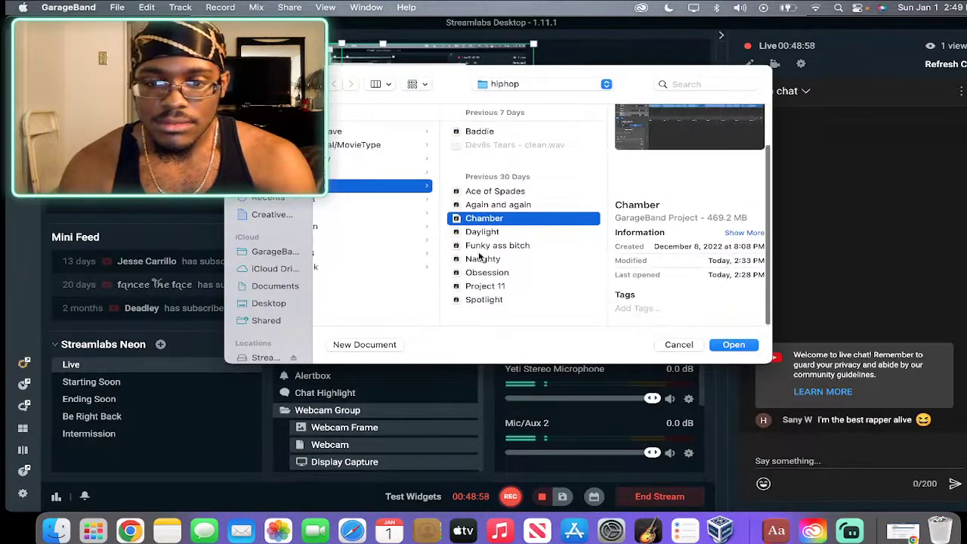
pyautogui.scroll(-4, 481, 257)
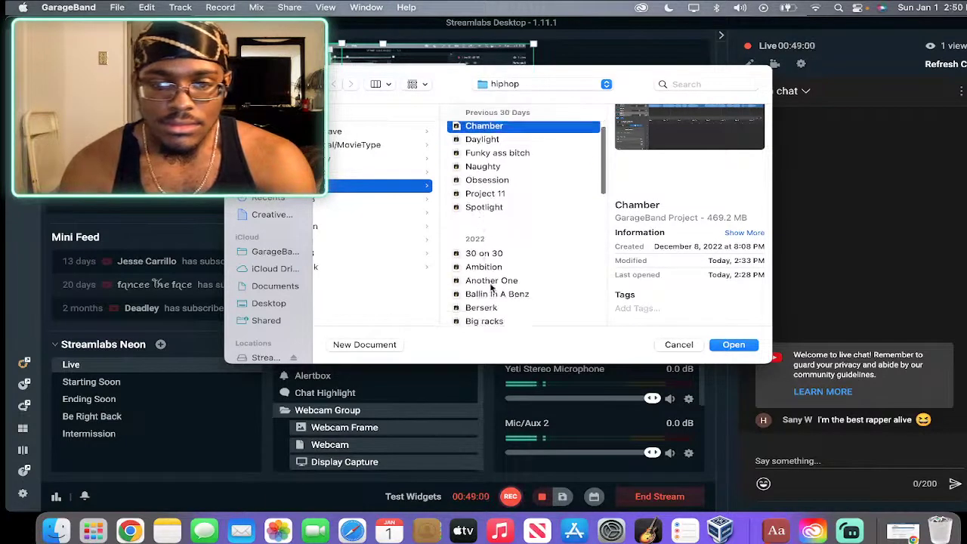
pyautogui.scroll(-3, 495, 285)
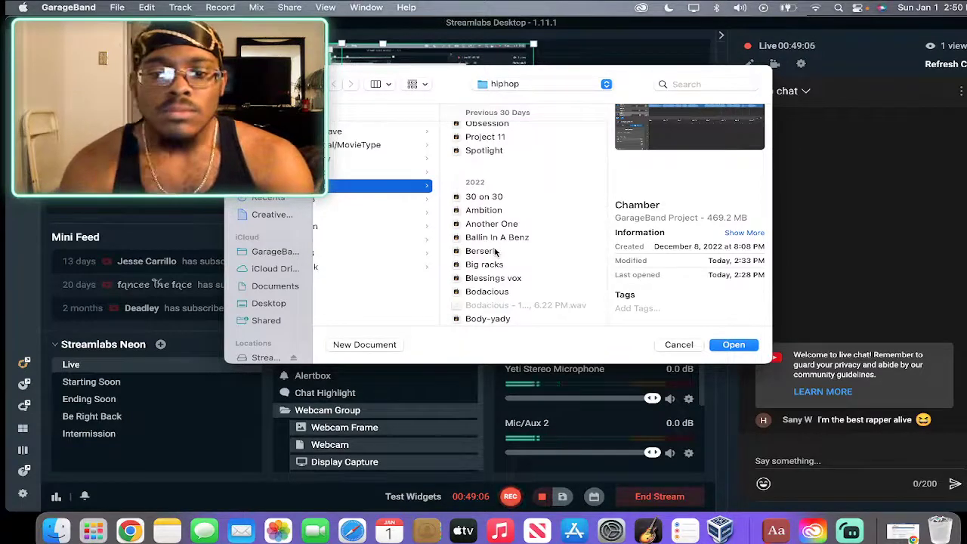
pyautogui.click(491, 291)
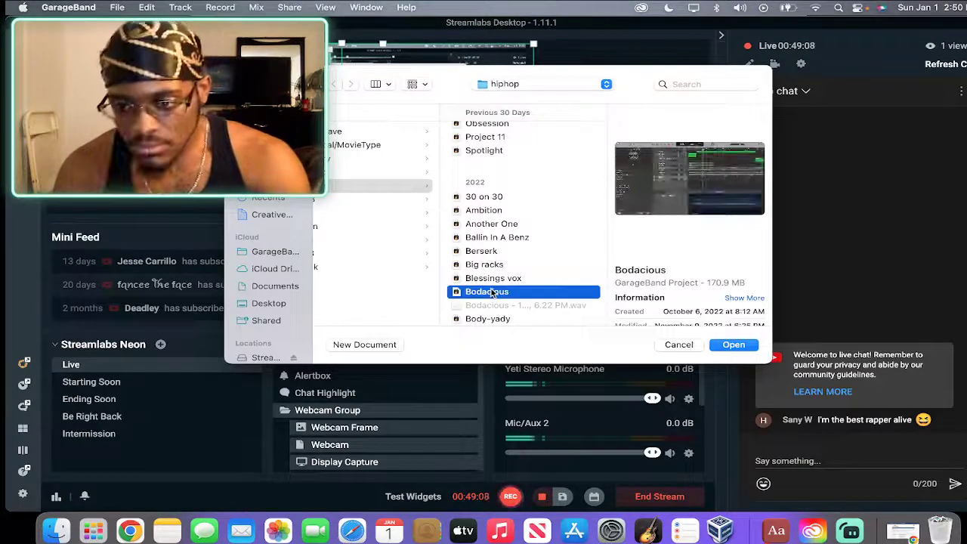
pyautogui.click(733, 343)
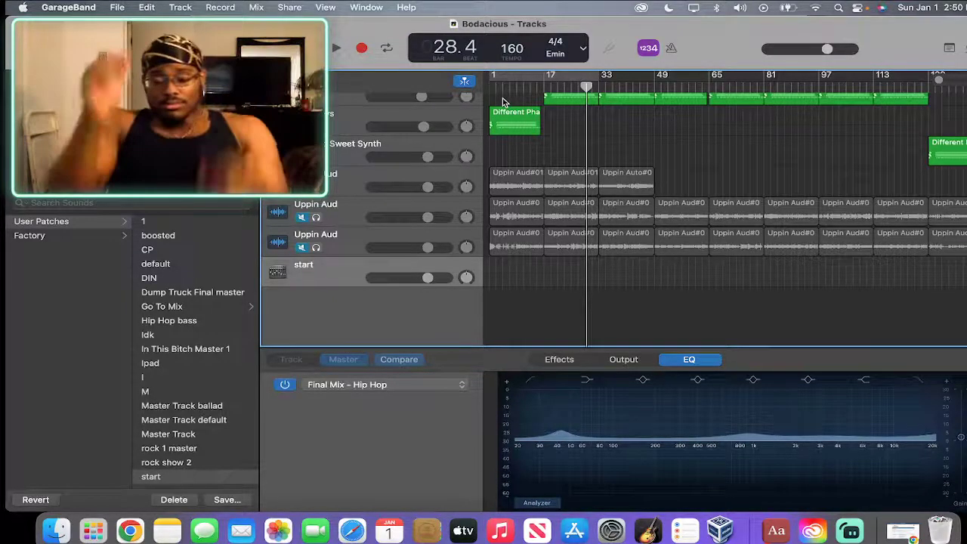
# Play Bodacious from the beginning and look over its tracks in a closer view of the opening bars.
pyautogui.press('Return')
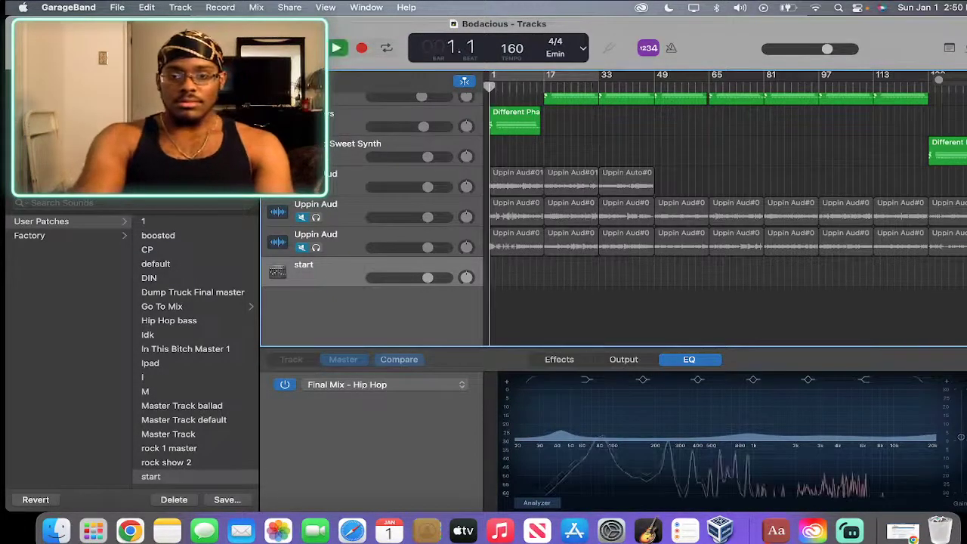
pyautogui.scroll(5, 641, 165)
pyautogui.scroll(3, 645, 166)
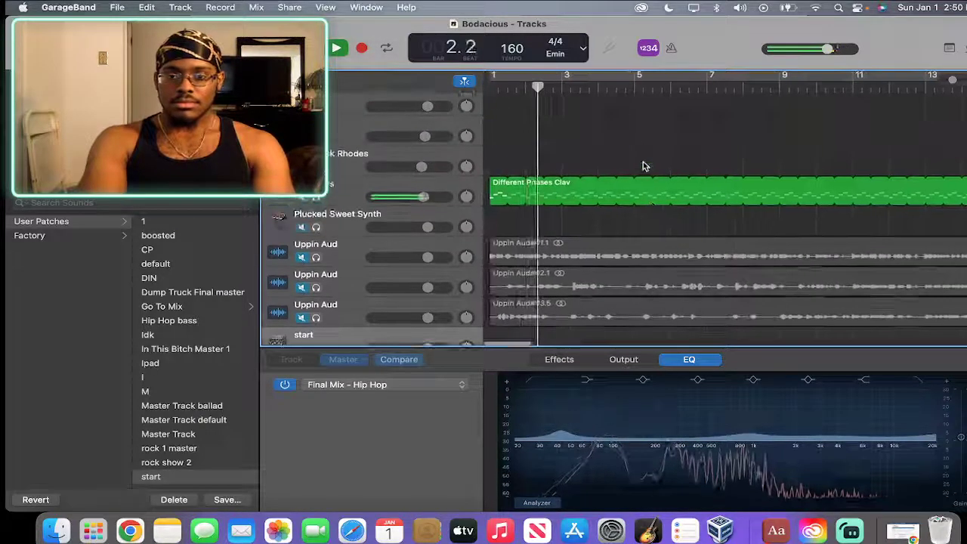
pyautogui.scroll(1, 644, 166)
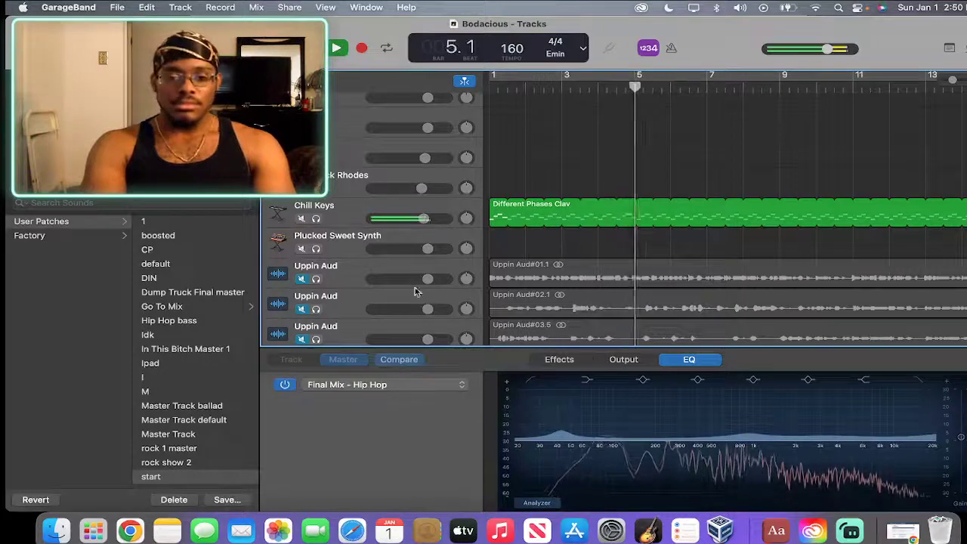
pyautogui.scroll(-2, 336, 309)
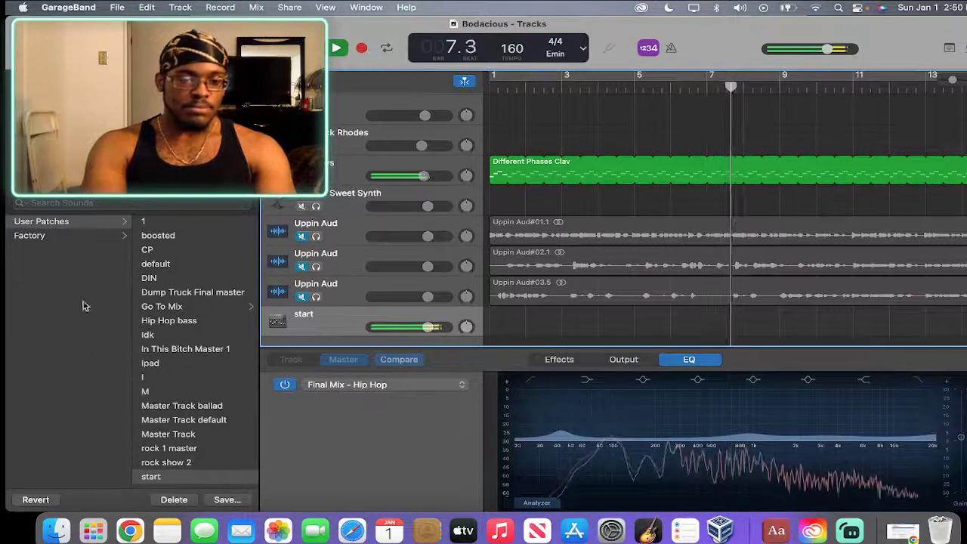
# Compare the factory master patch Knock C with the user patch start during playback, and leave Knock C loaded on the master.
pyautogui.click(46, 235)
pyautogui.click(187, 322)
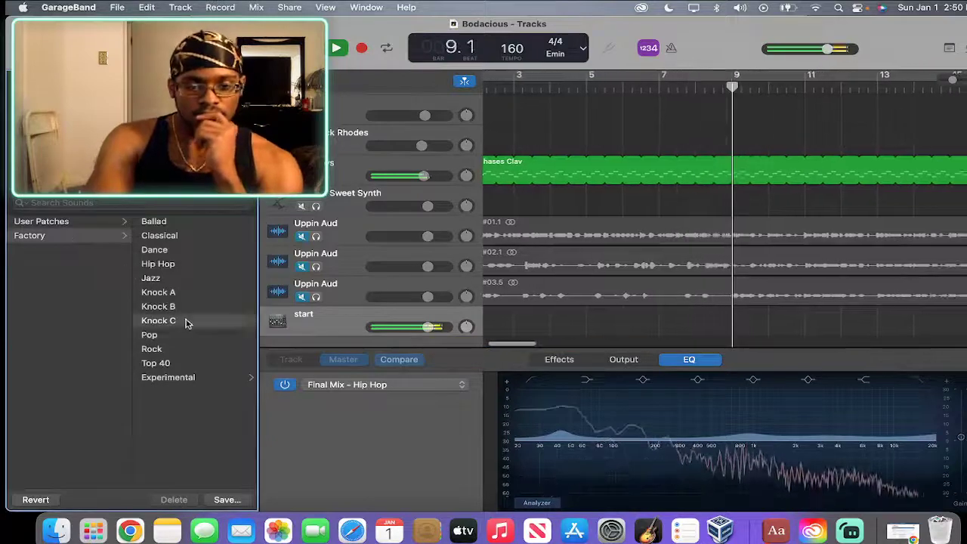
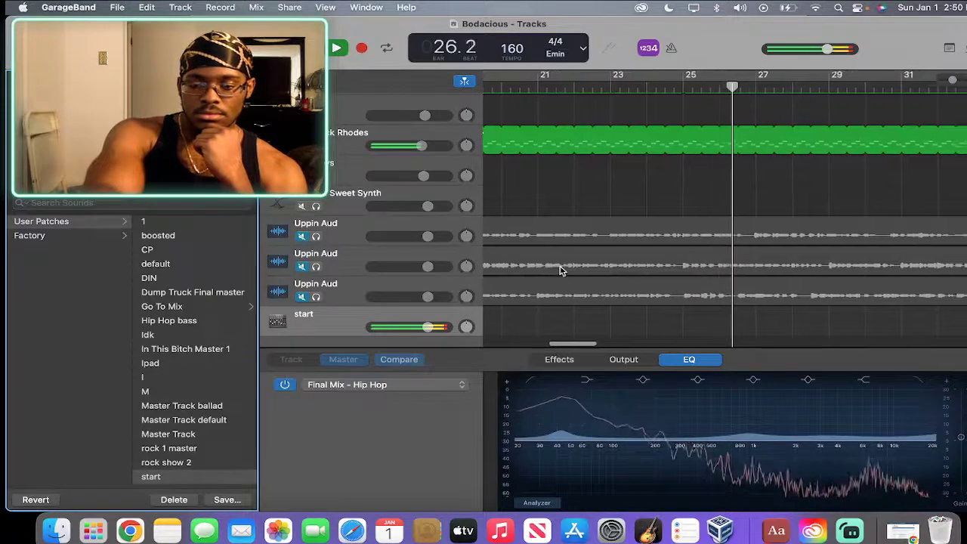
pyautogui.press('Left')
pyautogui.press('Down')
pyautogui.press('Right')
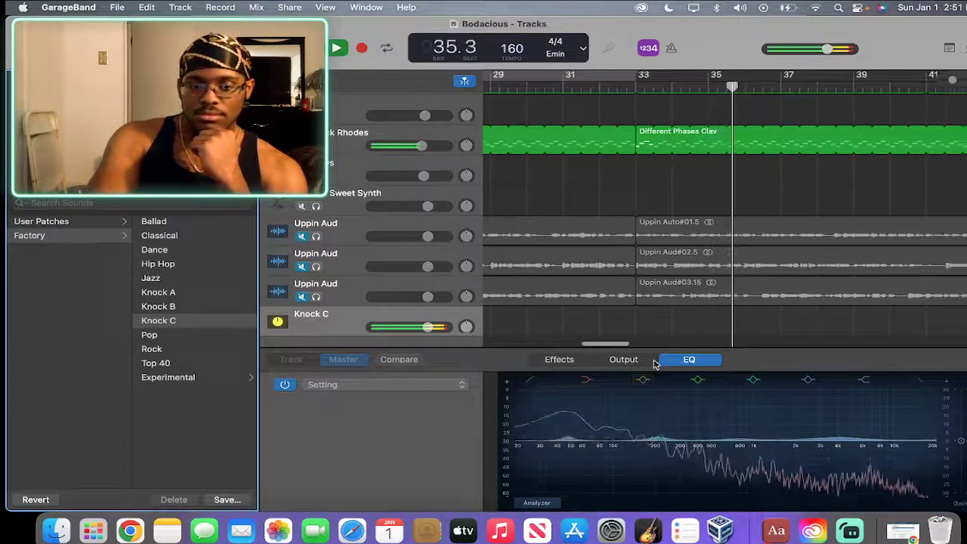
# Look over the Effects and Output controls of the Knock C master, ending on the Output controls.
pyautogui.click(608, 362)
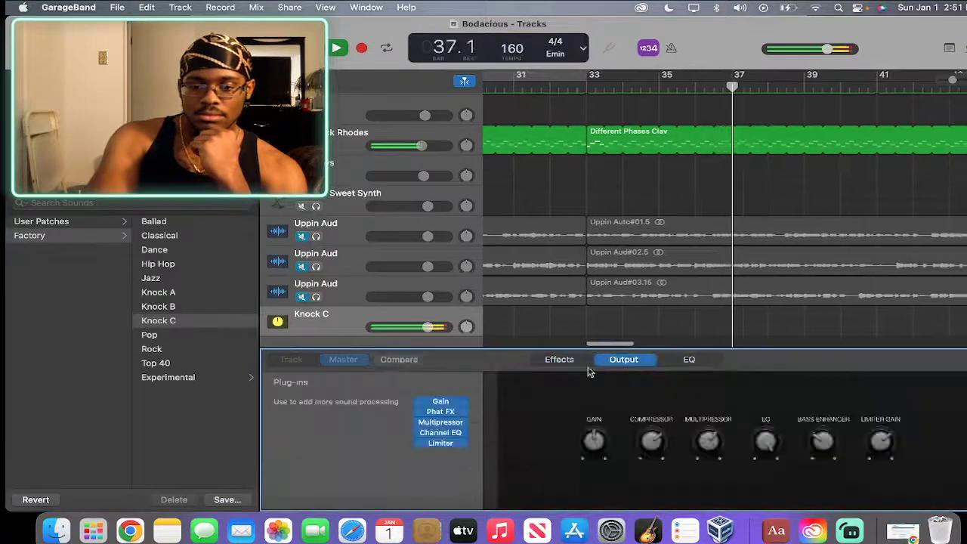
pyautogui.click(565, 362)
pyautogui.click(608, 361)
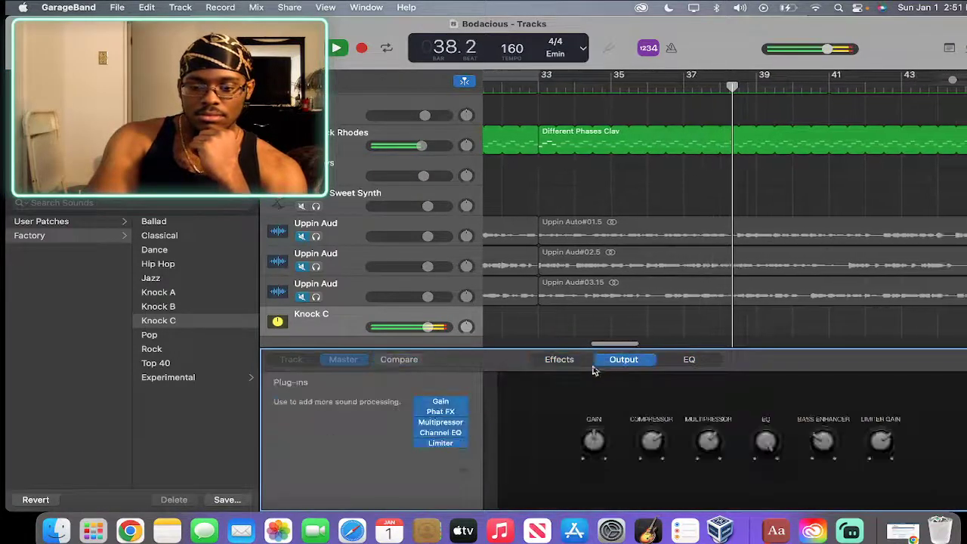
# Add the AR TG Mastering Live plug-in to the master effects and load its Warm And Wide Modern Mastering factory preset.
pyautogui.click(450, 446)
pyautogui.click(470, 429)
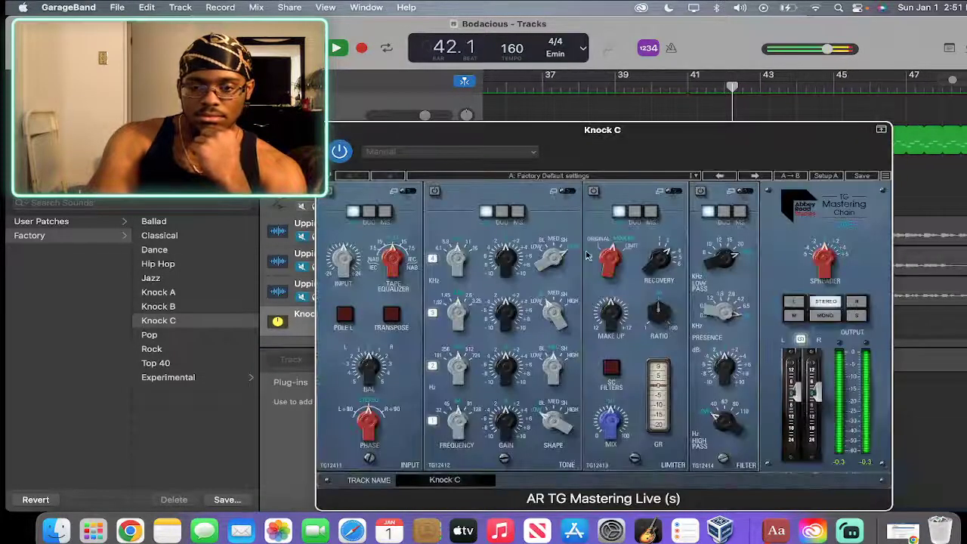
pyautogui.click(460, 156)
pyautogui.moveTo(408, 223)
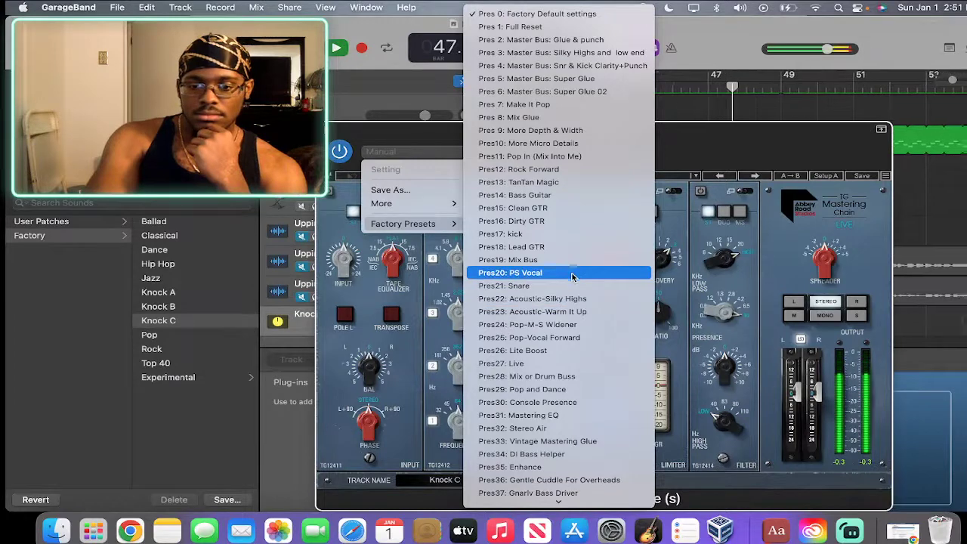
pyautogui.scroll(-8, 581, 346)
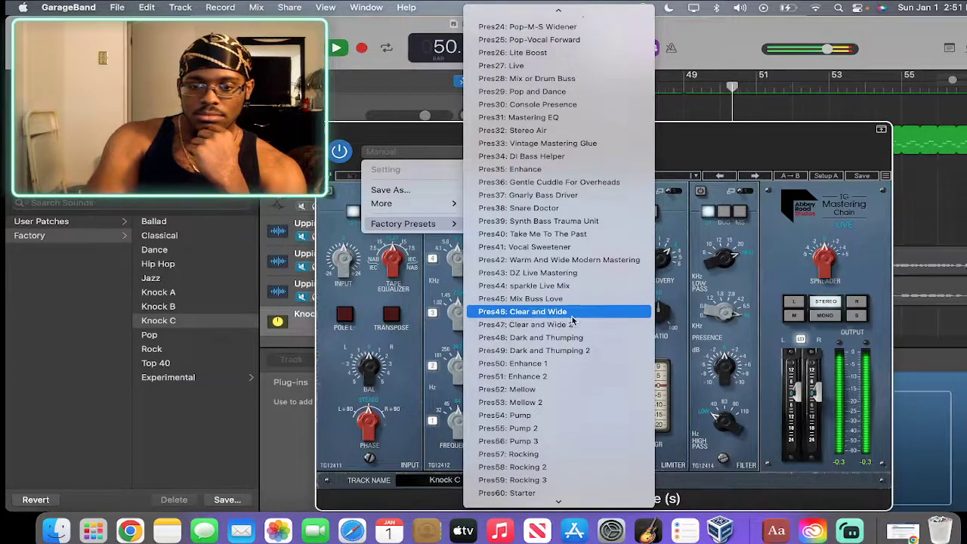
pyautogui.scroll(-2, 572, 321)
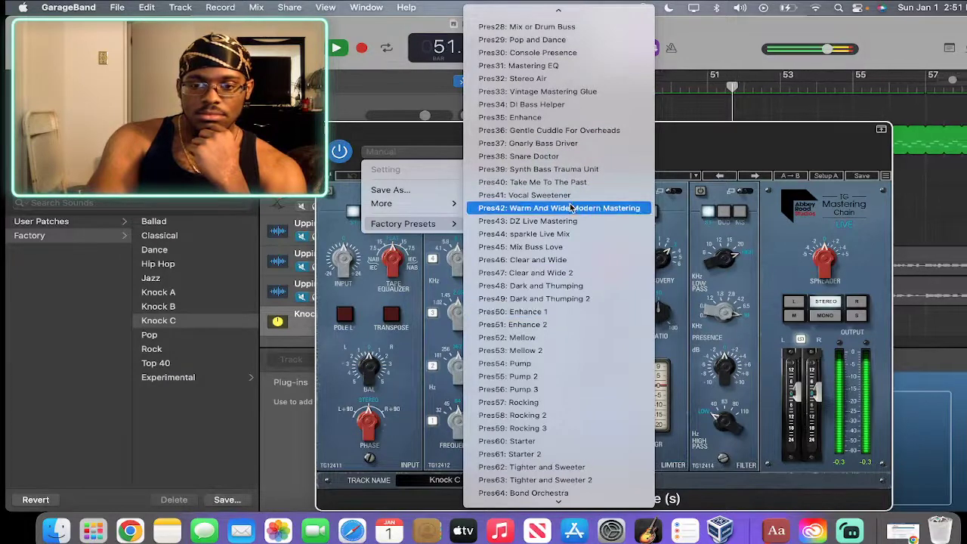
pyautogui.click(547, 209)
# Load the Enhance factory preset in the AR TG Mastering Live plug-in.
pyautogui.click(468, 154)
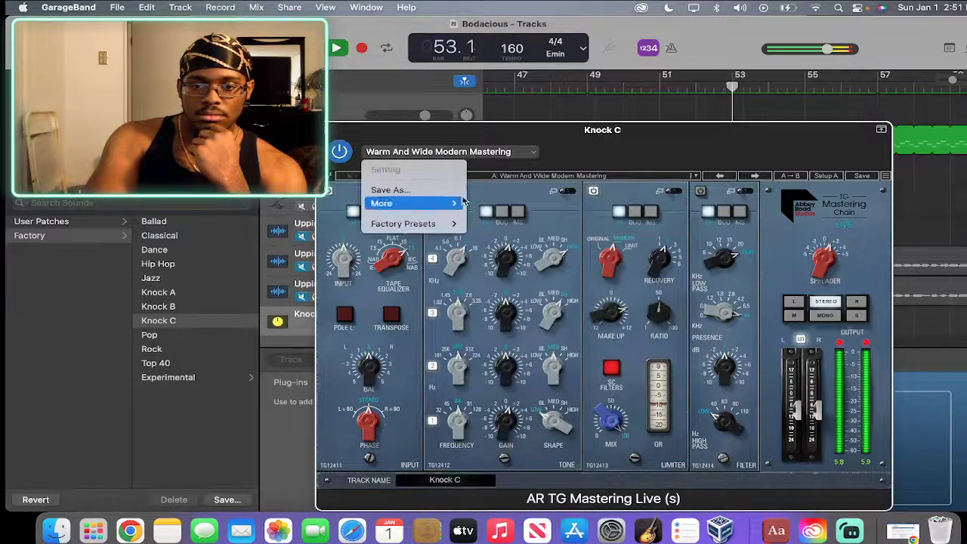
pyautogui.moveTo(457, 223)
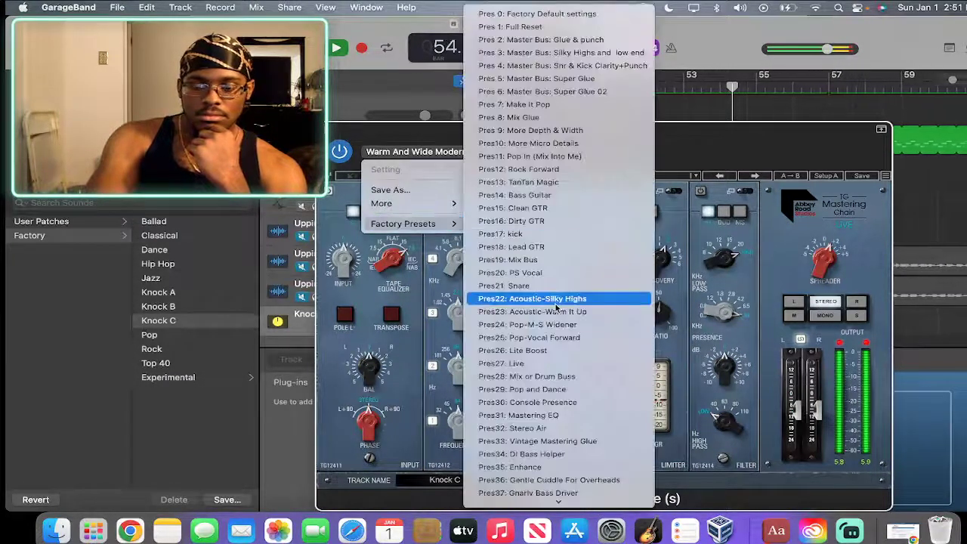
pyautogui.scroll(-5, 555, 313)
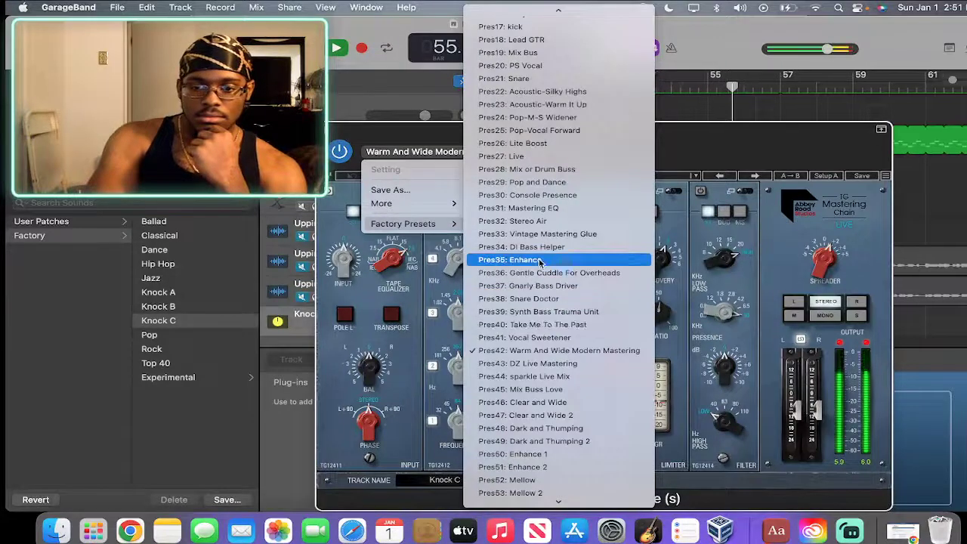
pyautogui.click(539, 260)
# Load the Pump 2 factory preset in the mastering plug-in.
pyautogui.click(461, 153)
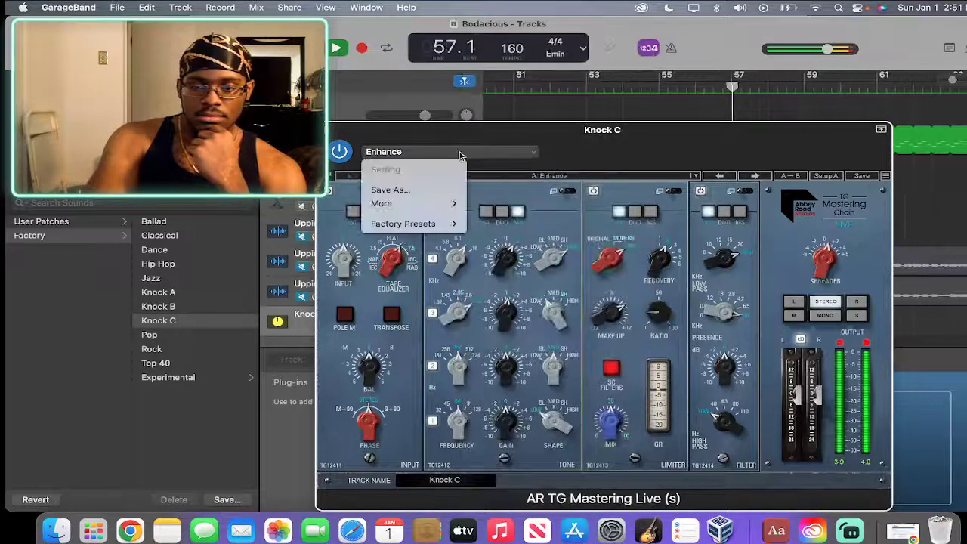
pyautogui.moveTo(434, 224)
pyautogui.scroll(-7, 568, 298)
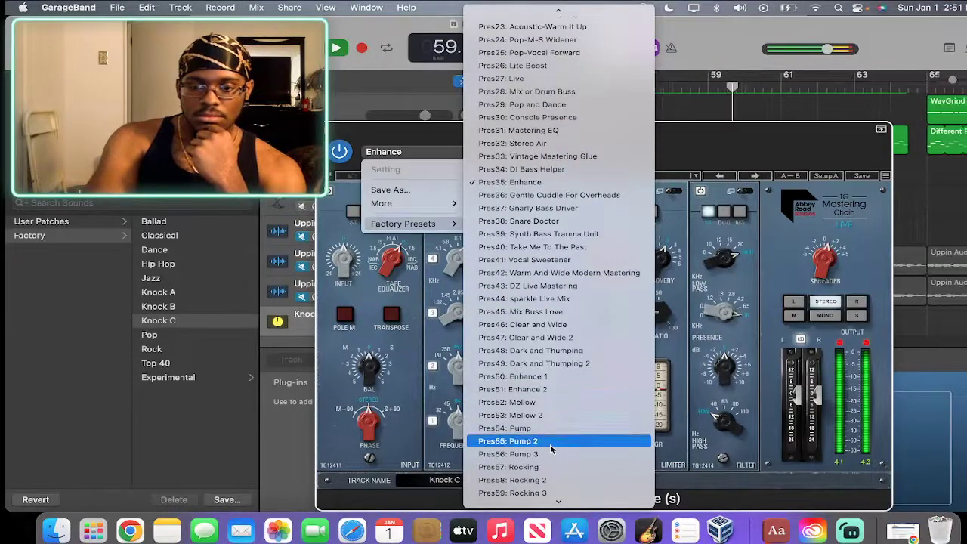
pyautogui.click(555, 441)
# Set the mastering plug-in to the Enhance 1 factory preset.
pyautogui.click(499, 151)
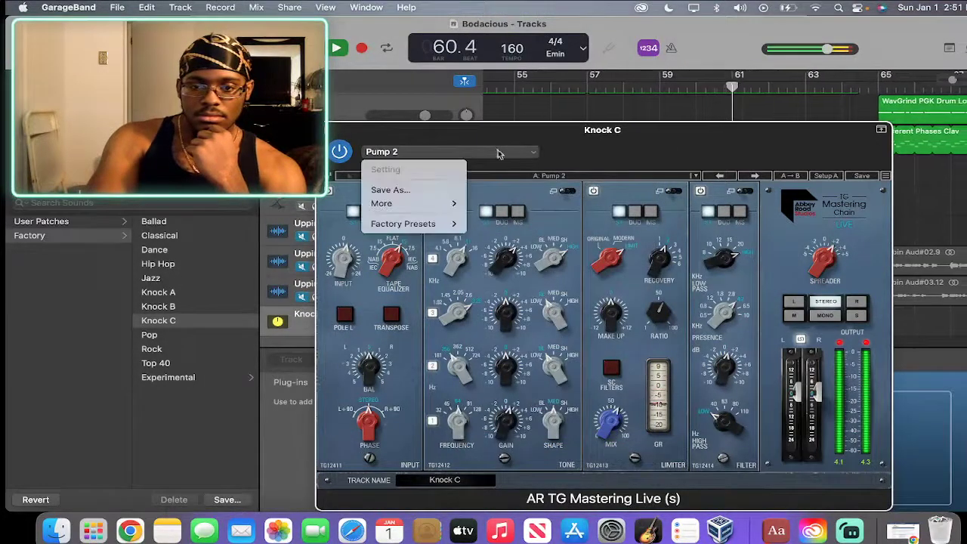
pyautogui.moveTo(445, 223)
pyautogui.scroll(-1, 608, 378)
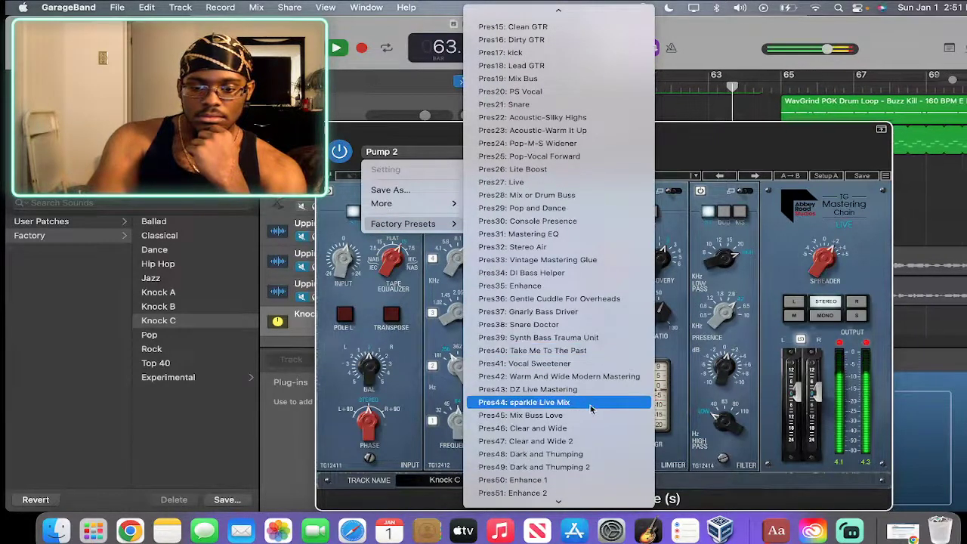
pyautogui.click(568, 481)
# Bypass the AR TG Mastering Live plug-in and close its window.
pyautogui.click(514, 158)
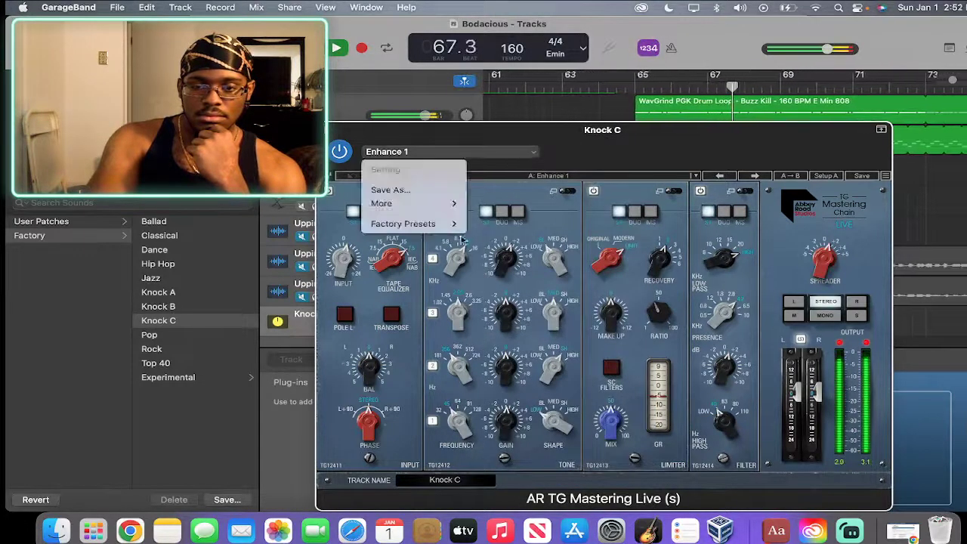
pyautogui.click(339, 154)
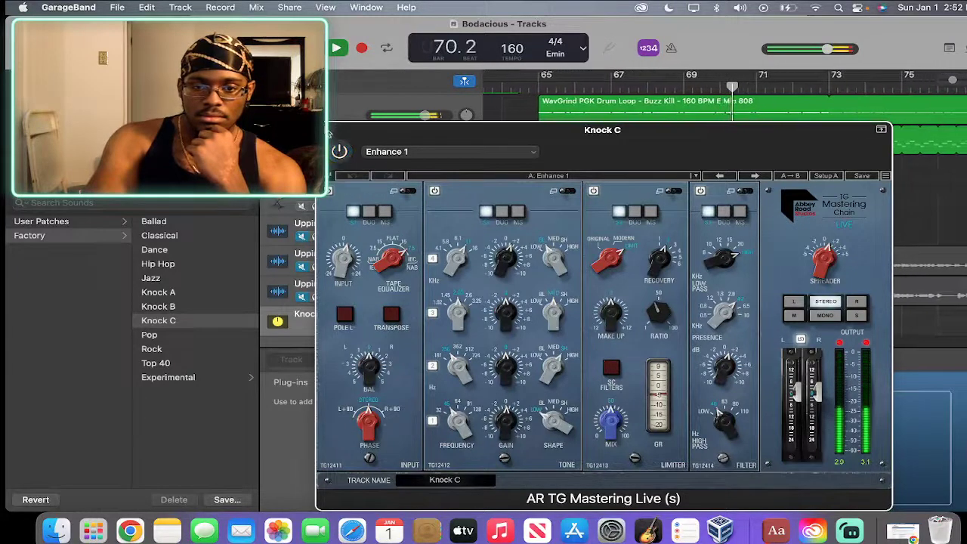
pyautogui.click(328, 133)
# Switch to Streamlabs Desktop to check the live stream and return to GarageBand.
pyautogui.click(848, 531)
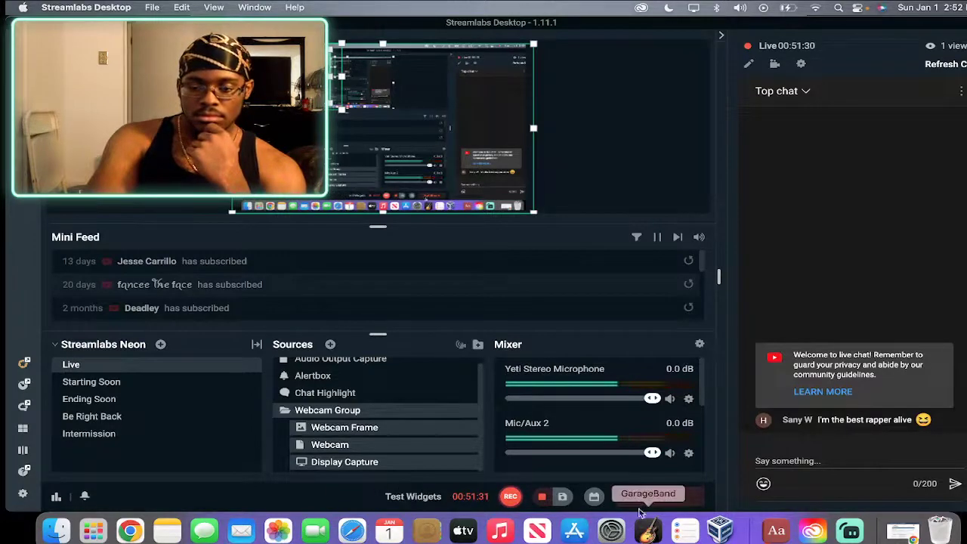
pyautogui.click(647, 531)
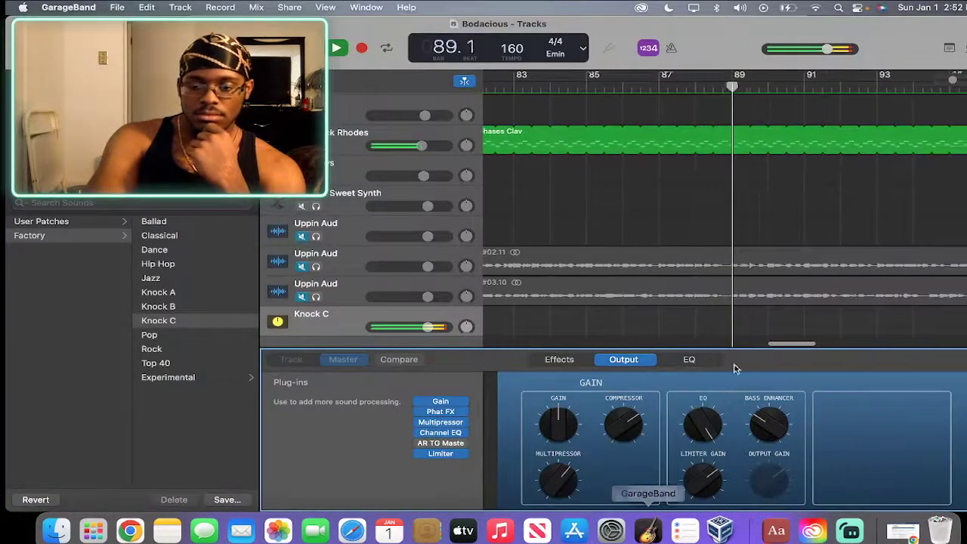
# Jump playback to the closing section around bar 129 and stop after checking the regions there.
pyautogui.scroll(5, 744, 249)
pyautogui.scroll(-3, 744, 248)
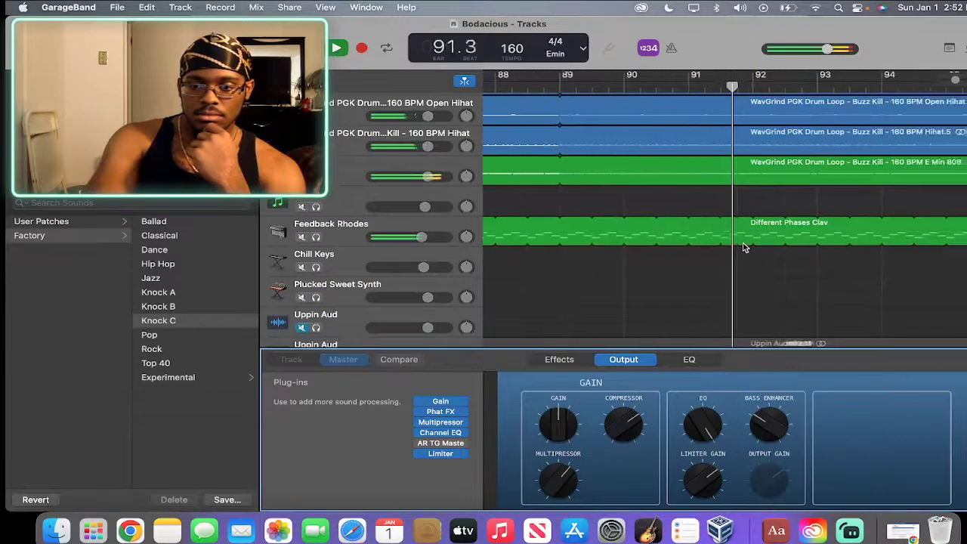
pyautogui.hscroll(5, 744, 248)
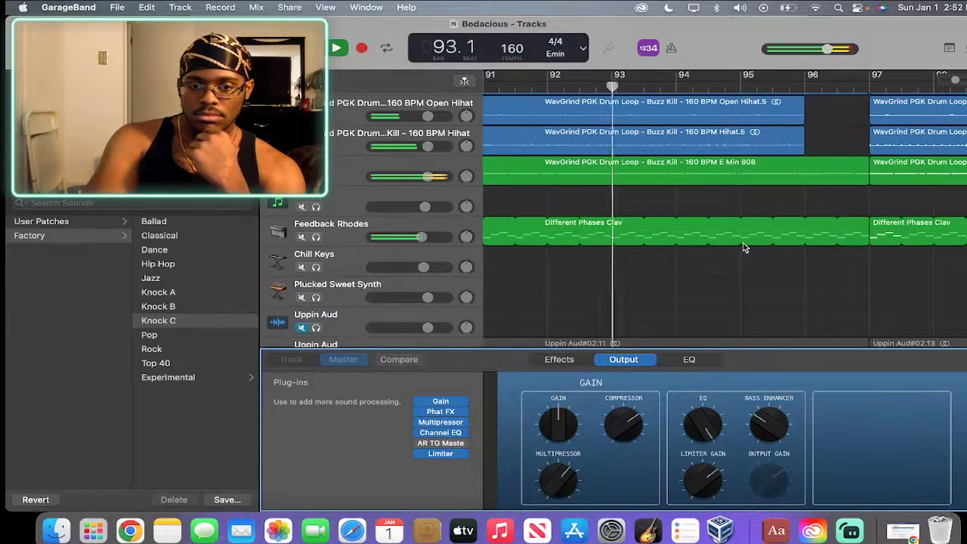
pyautogui.hscroll(6, 744, 248)
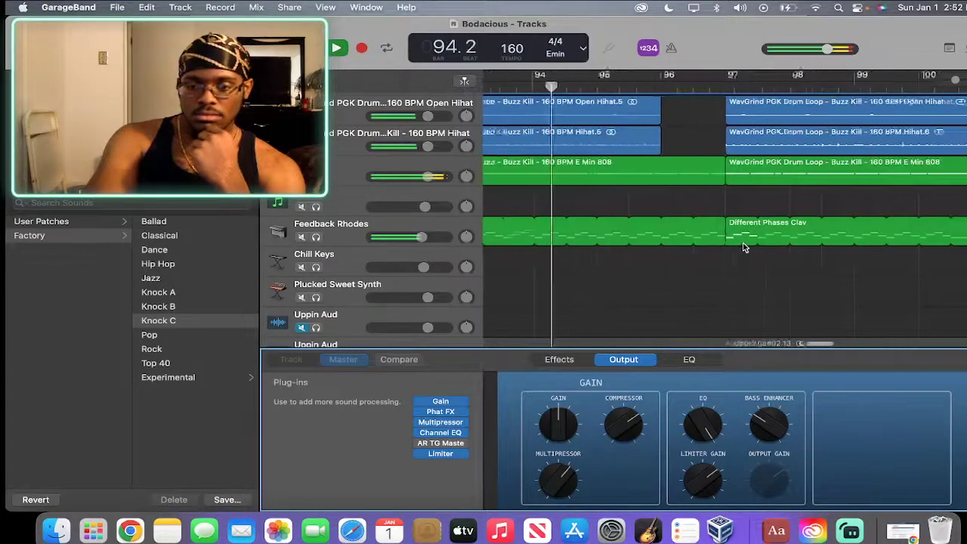
pyautogui.press('super+Left')
pyautogui.press('super+Left')
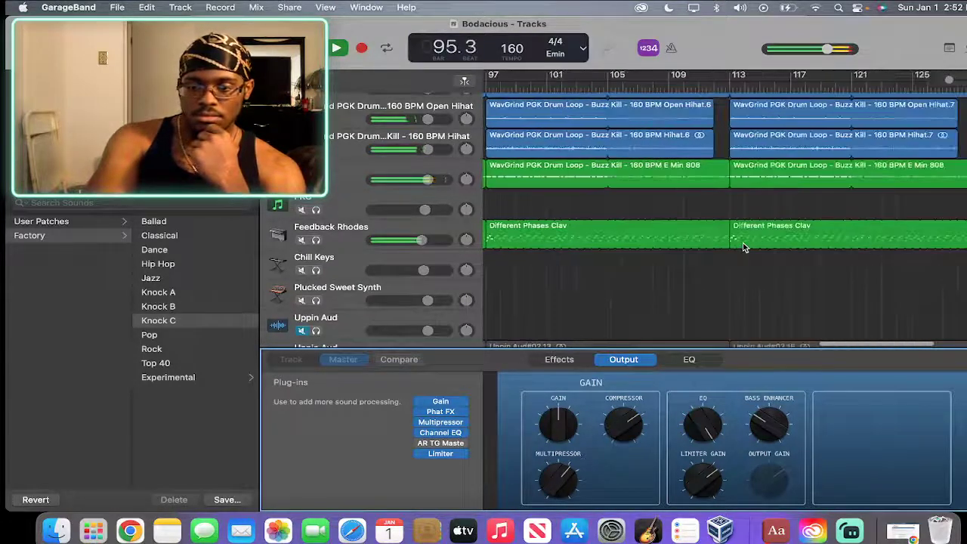
pyautogui.press('super+Left')
pyautogui.press('super+Left')
pyautogui.press('super+Left')
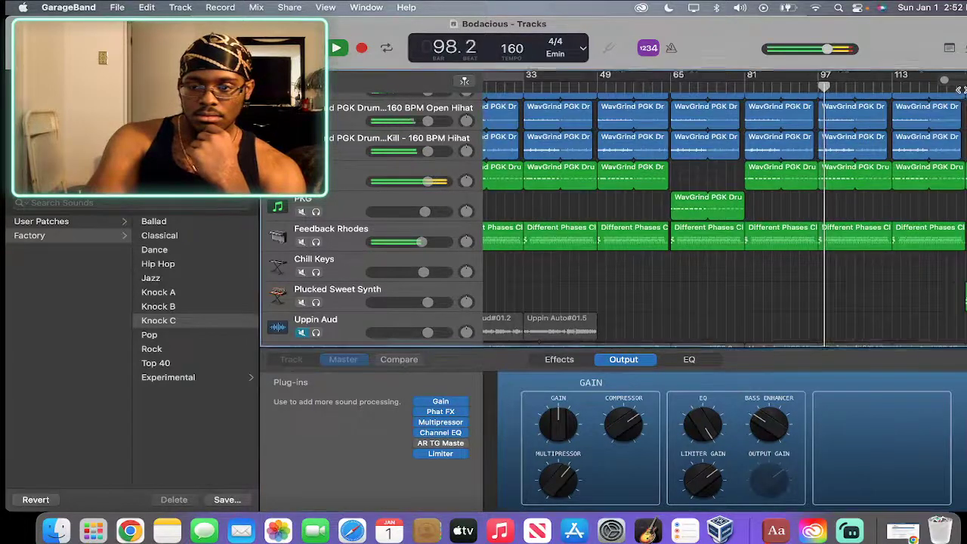
pyautogui.click(962, 83)
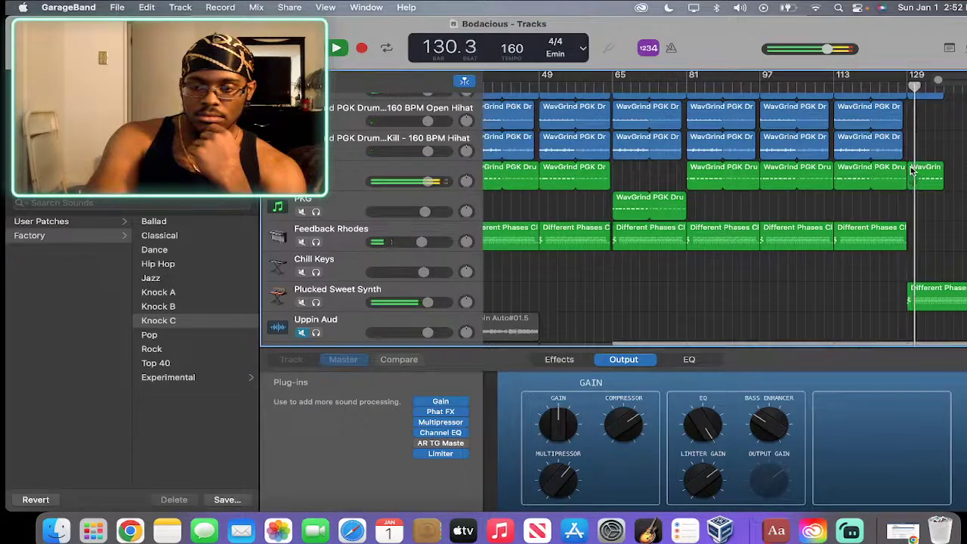
pyautogui.press('super+Right')
pyautogui.press('super+Right')
pyautogui.press('super+Right')
pyautogui.press('super+Right')
pyautogui.press('super+Right')
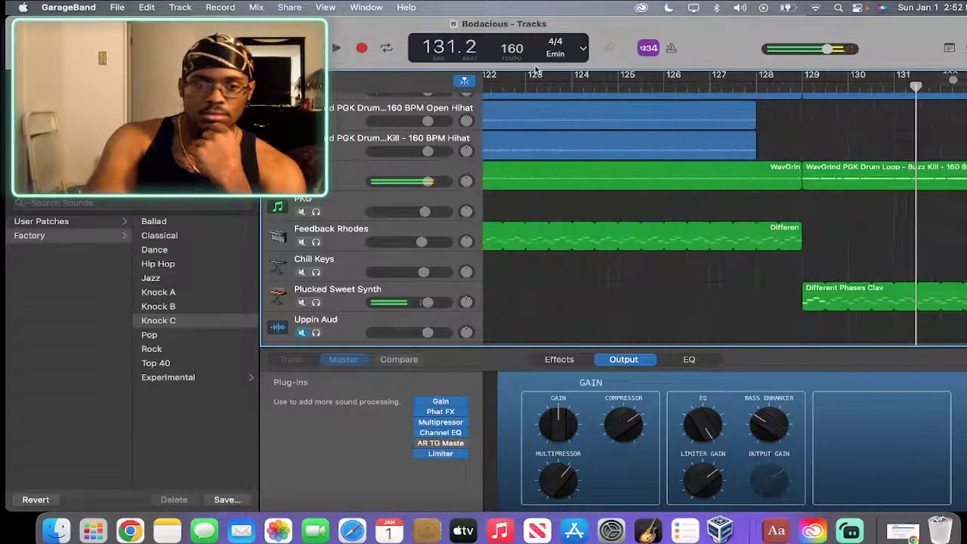
# Close the Bodacious project and save its changes.
pyautogui.press('super+w')
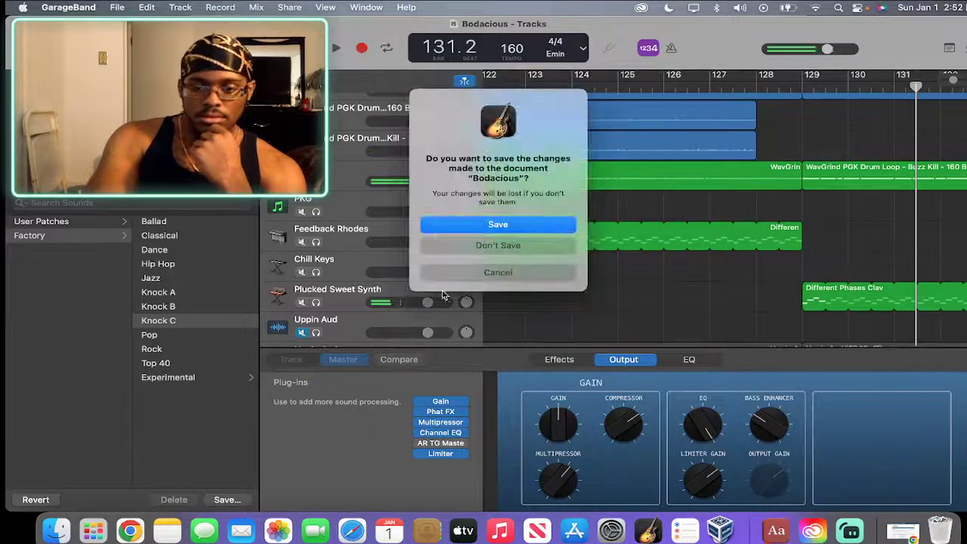
pyautogui.click(537, 223)
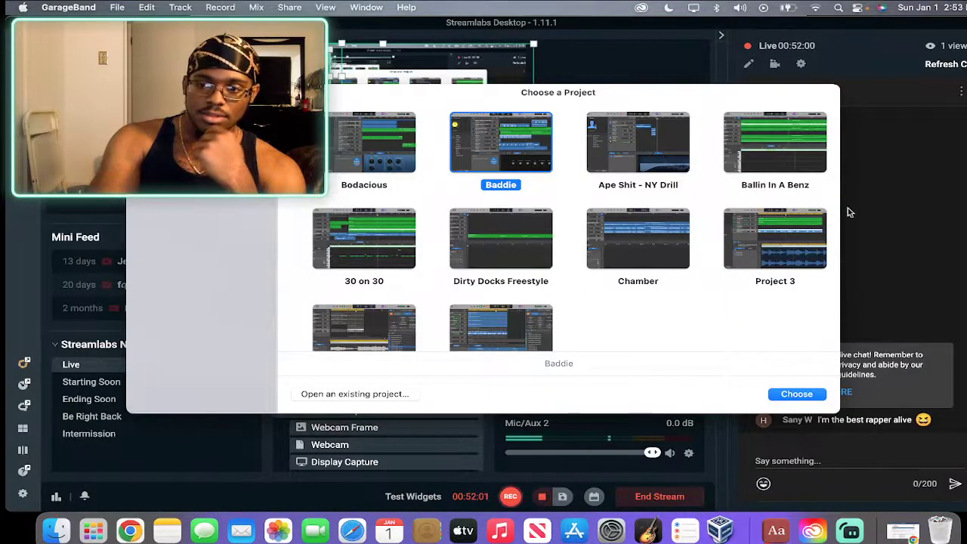
# Open the existing project Obsession from the hiphop folder.
pyautogui.scroll(-2, 640, 263)
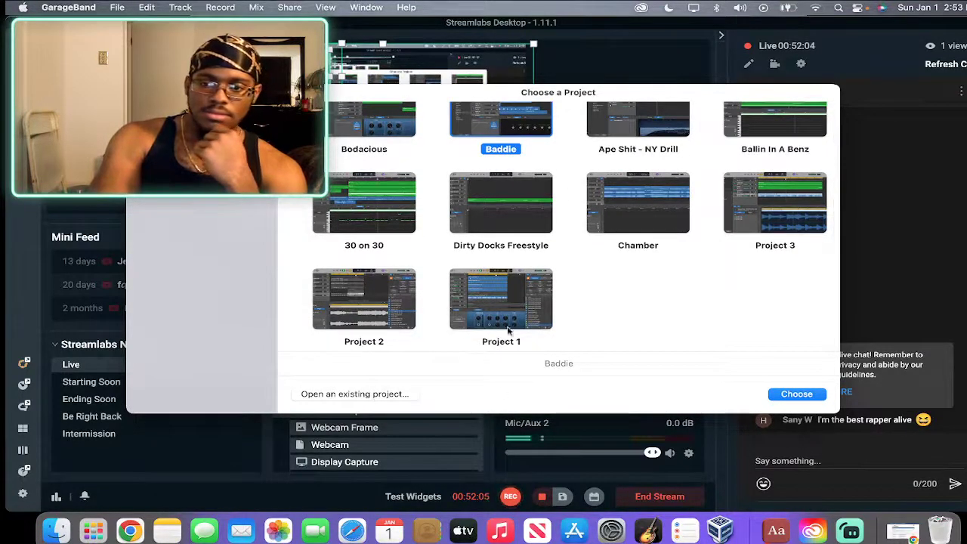
pyautogui.click(370, 395)
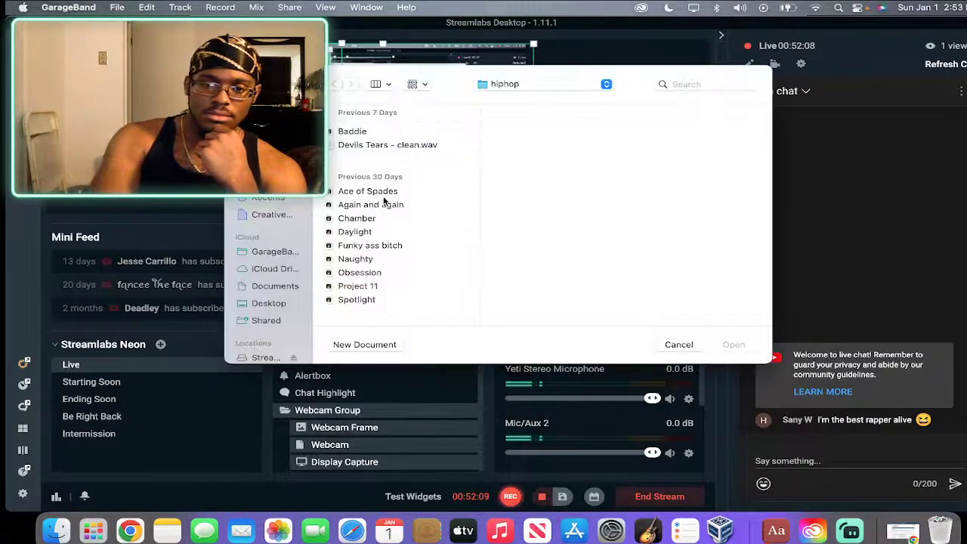
pyautogui.doubleClick(370, 273)
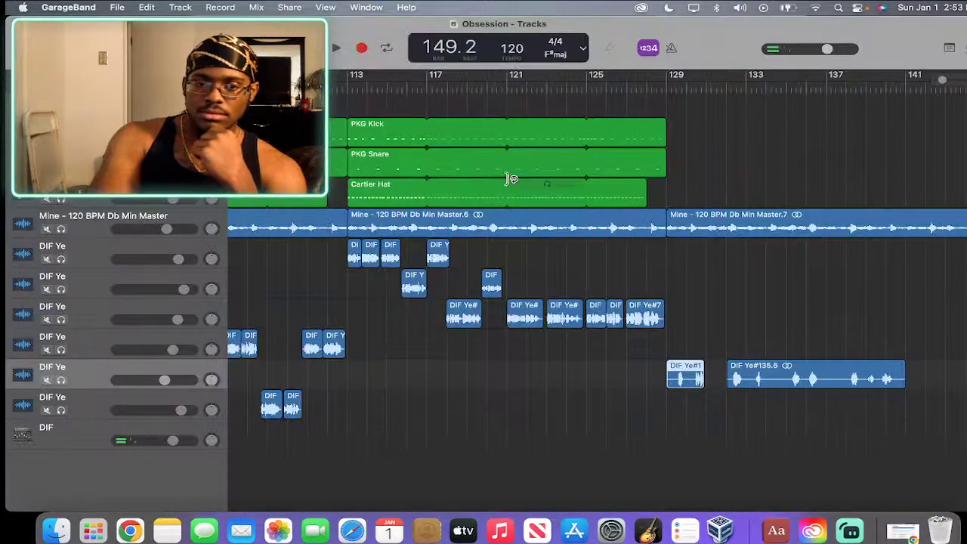
# Play Obsession from the beginning and examine the intro's vocal regions and the drum entry at bar 17.
pyautogui.press('Return')
pyautogui.press('space')
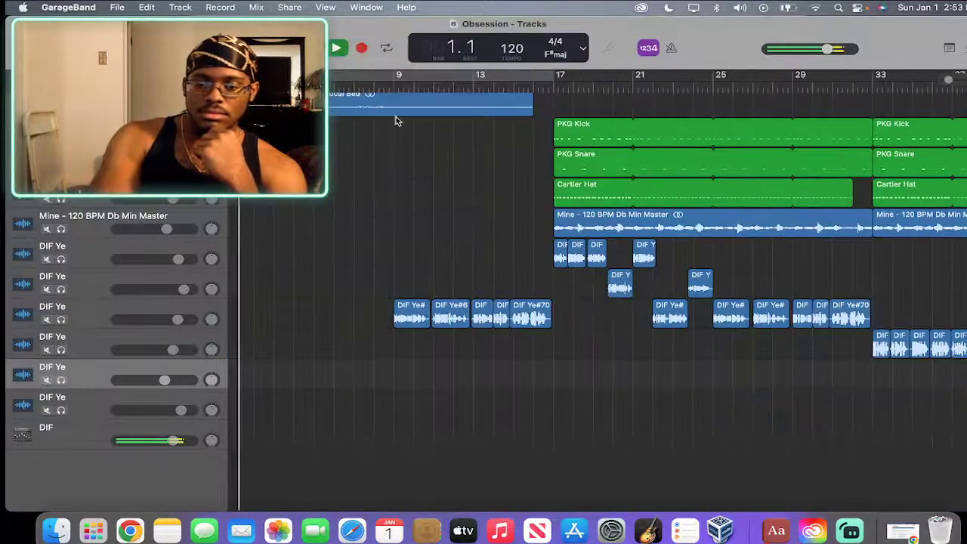
pyautogui.press('super+Right')
pyautogui.scroll(3, 613, 162)
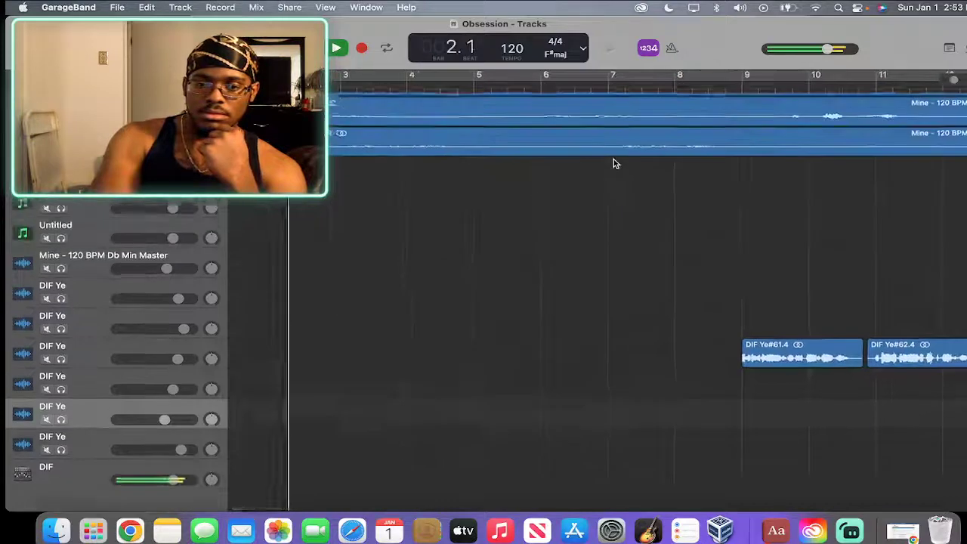
pyautogui.scroll(-2, 613, 162)
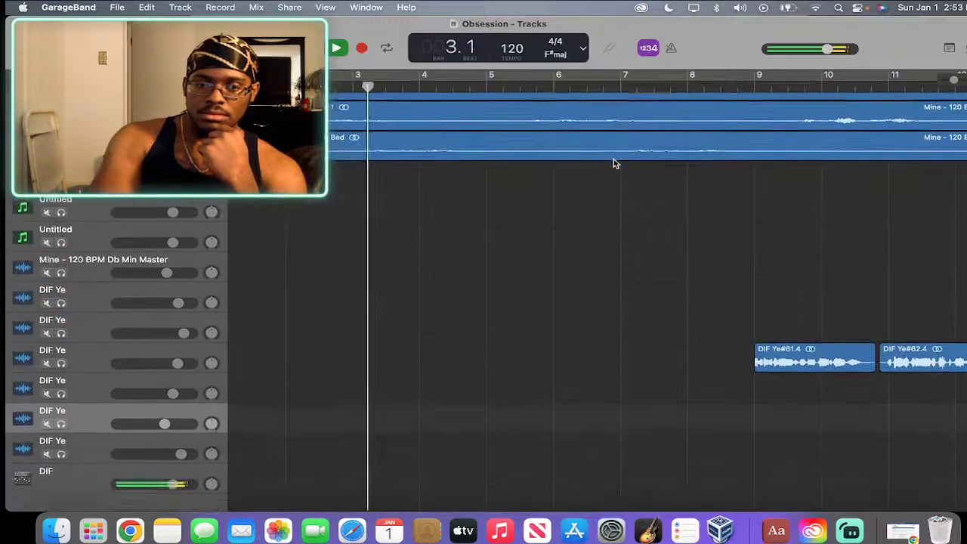
pyautogui.hscroll(5, 613, 162)
pyautogui.hscroll(10, 614, 162)
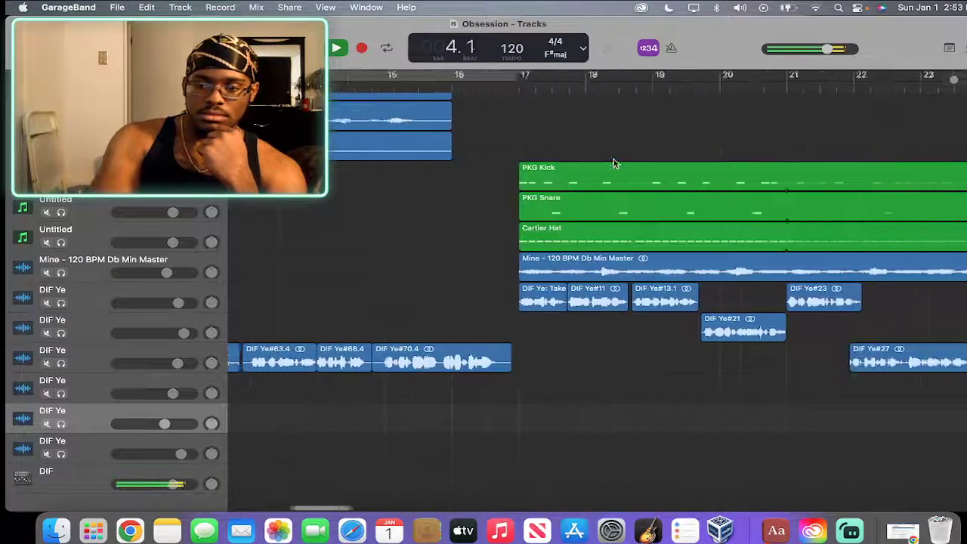
pyautogui.hscroll(-10, 578, 201)
pyautogui.hscroll(-2, 579, 201)
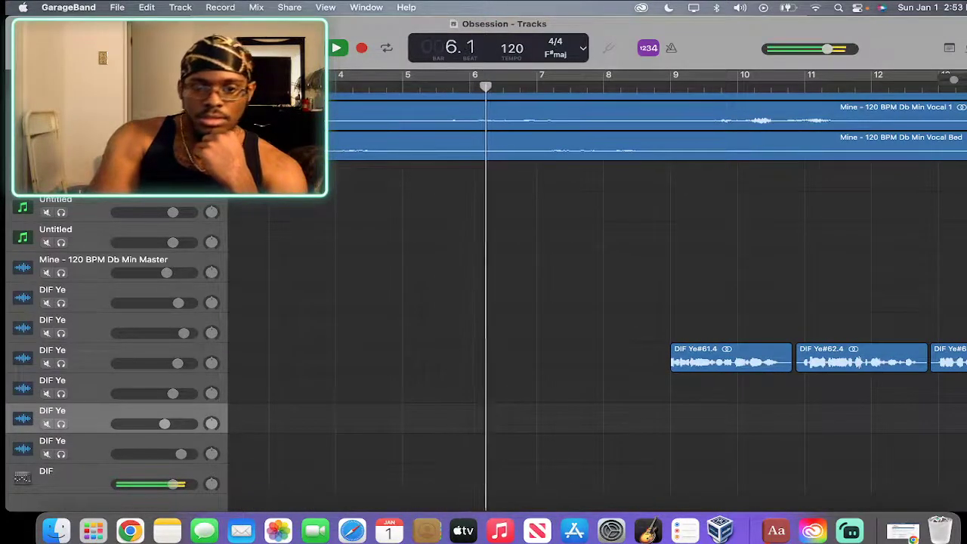
pyautogui.hscroll(-1, 648, 220)
pyautogui.hscroll(-1, 648, 220)
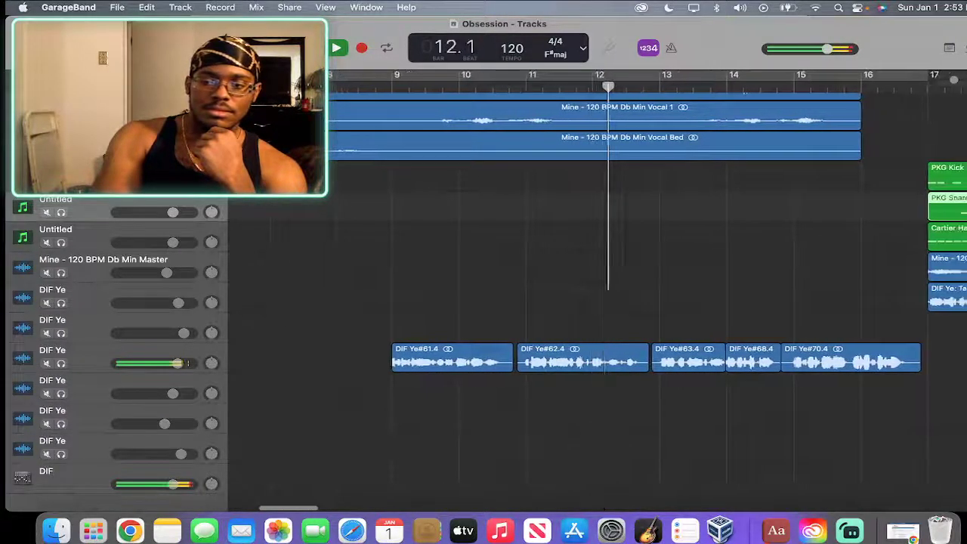
# Open the editor for the PKG Snare region and switch it to the track with the Cartier Hat regions.
pyautogui.press('e')
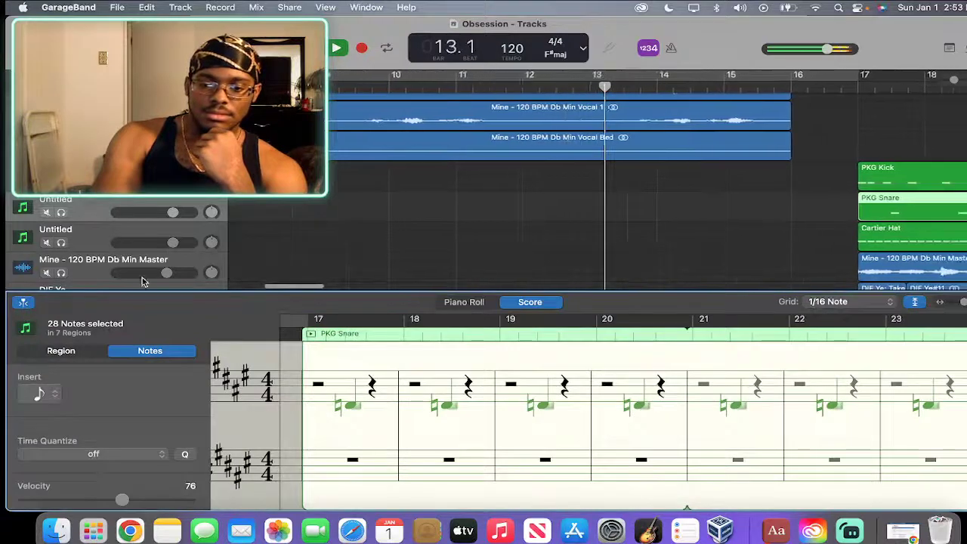
pyautogui.click(83, 238)
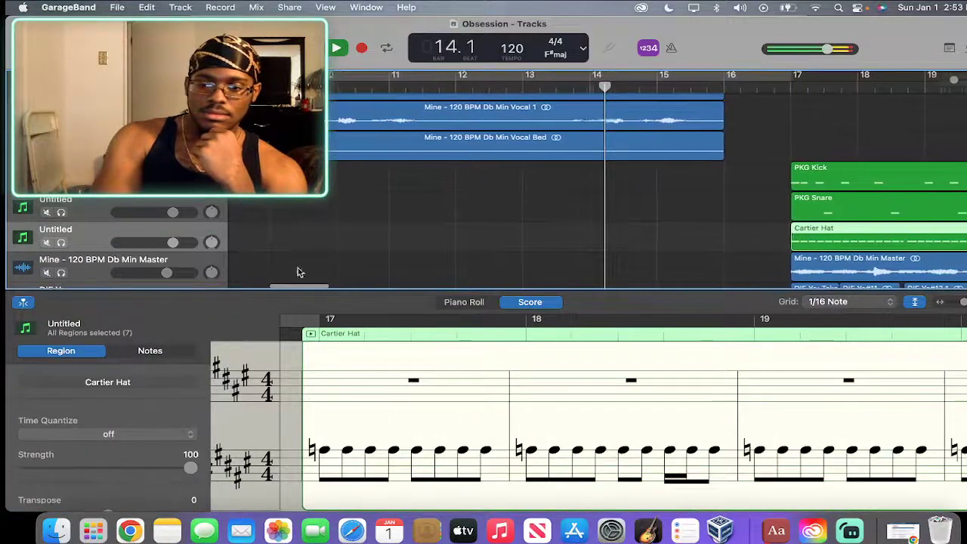
# Show the Cartier Hat notes in the Piano Roll and make the editor follow the playhead.
pyautogui.click(464, 302)
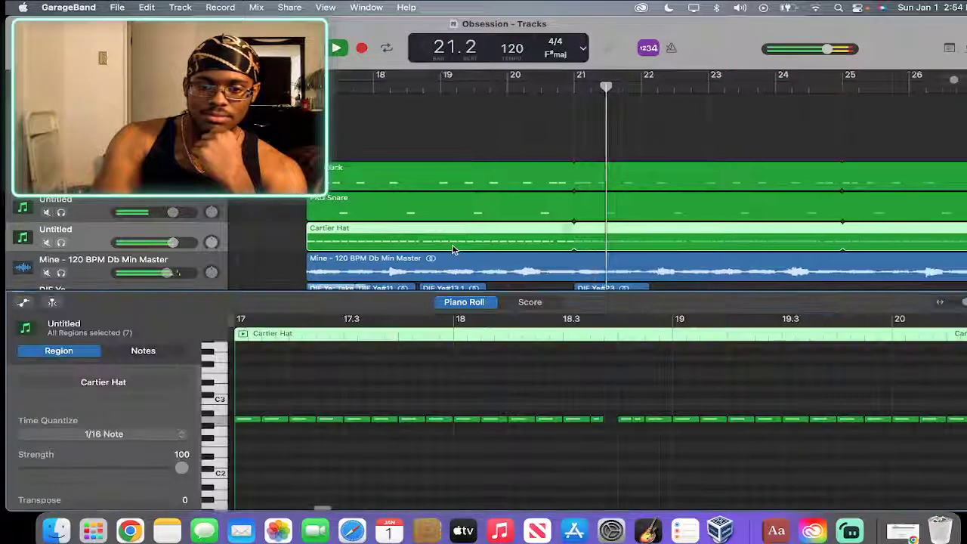
pyautogui.click(51, 302)
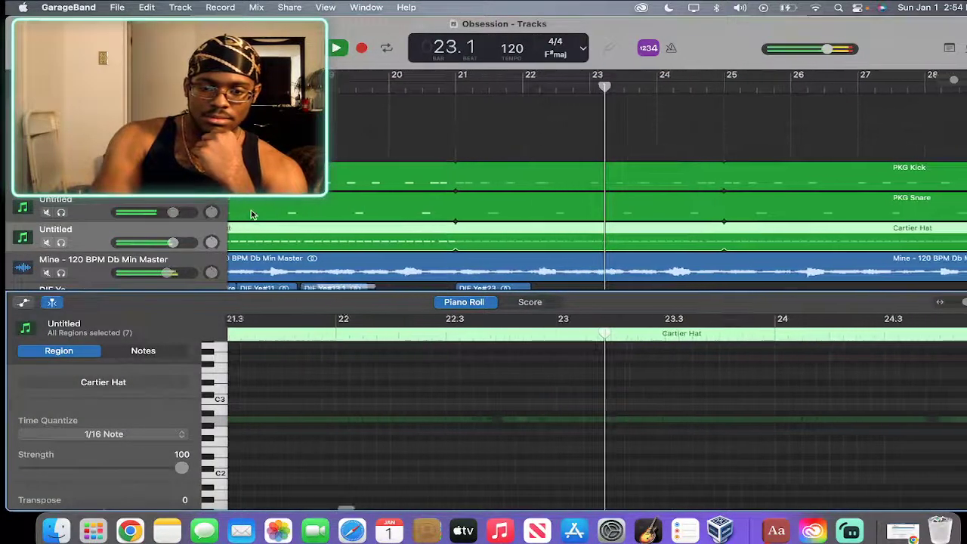
# Examine the drum, beat and DIF Ye vocal regions during playback and bring the PKG Kick region into the editor.
pyautogui.scroll(-5, 251, 214)
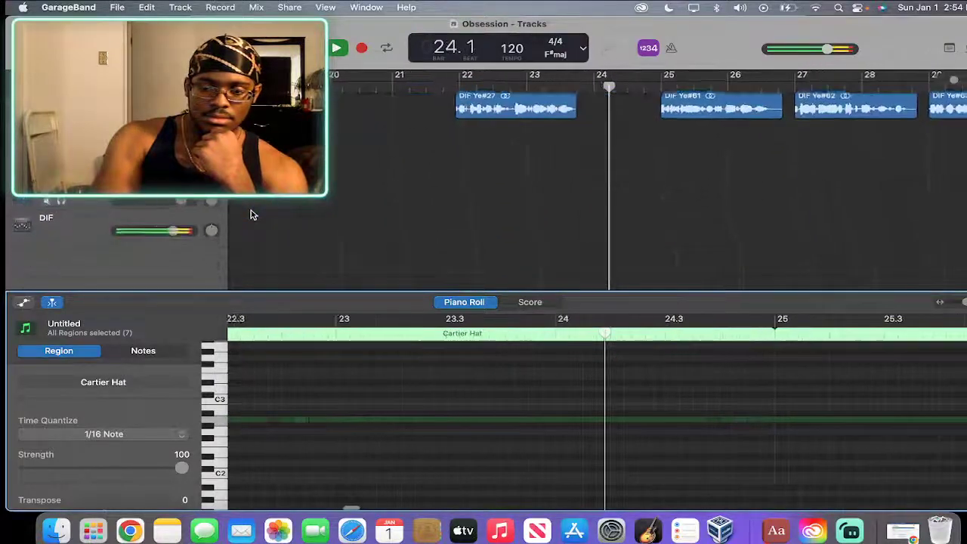
pyautogui.scroll(4, 252, 213)
pyautogui.scroll(-4, 252, 216)
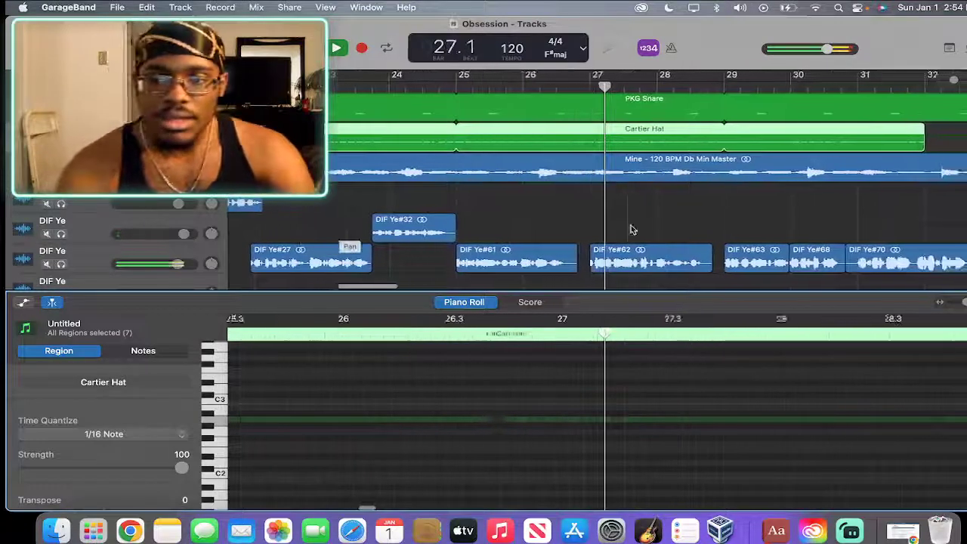
pyautogui.scroll(4, 631, 227)
pyautogui.scroll(-4, 631, 229)
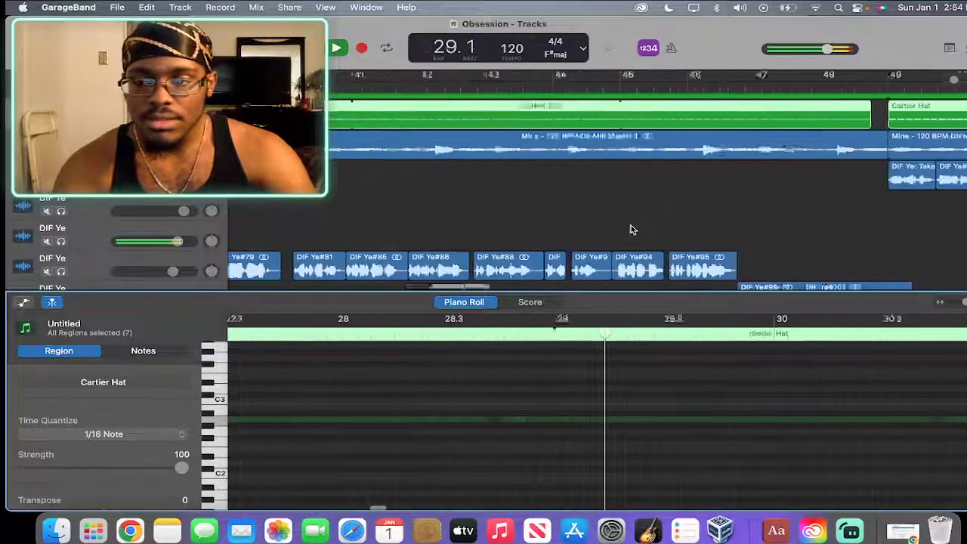
pyautogui.scroll(4, 632, 230)
pyautogui.scroll(-4, 632, 230)
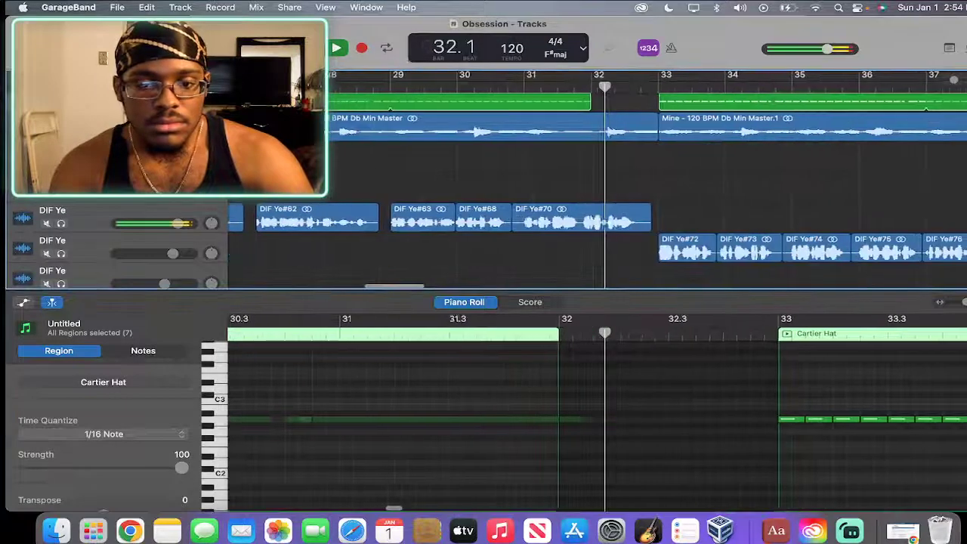
pyautogui.scroll(2, 652, 166)
pyautogui.click(648, 146)
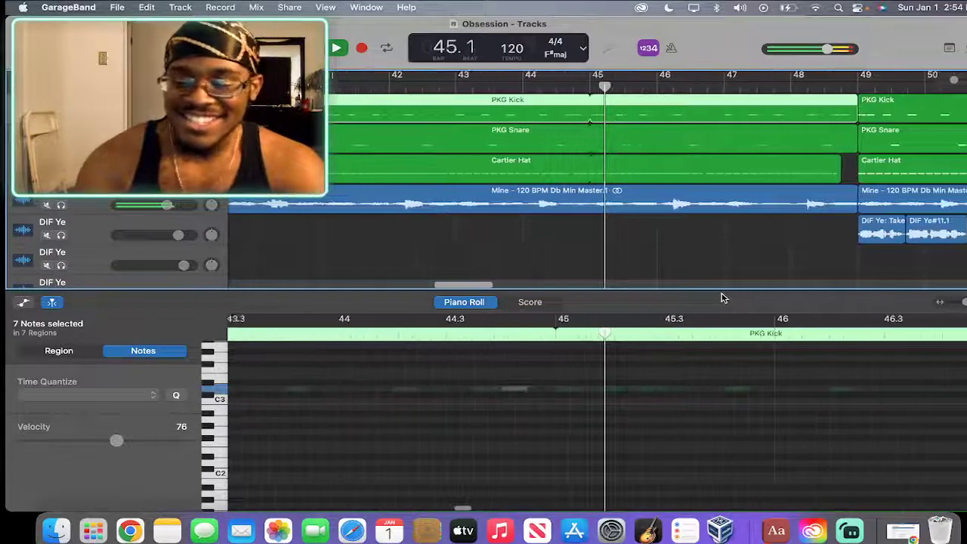
# Switch to Streamlabs Desktop to read the live chat, and return to the Obsession project in GarageBand.
pyautogui.click(851, 532)
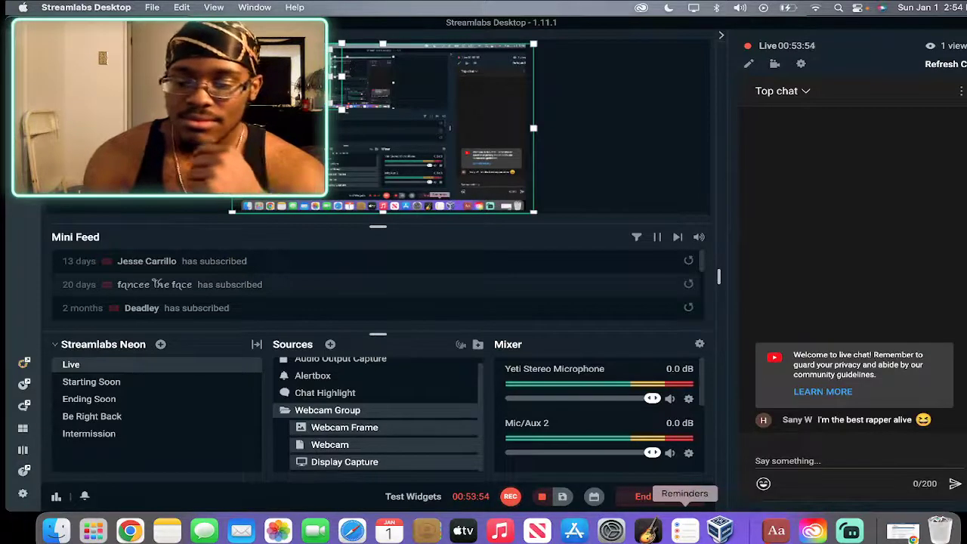
pyautogui.click(658, 537)
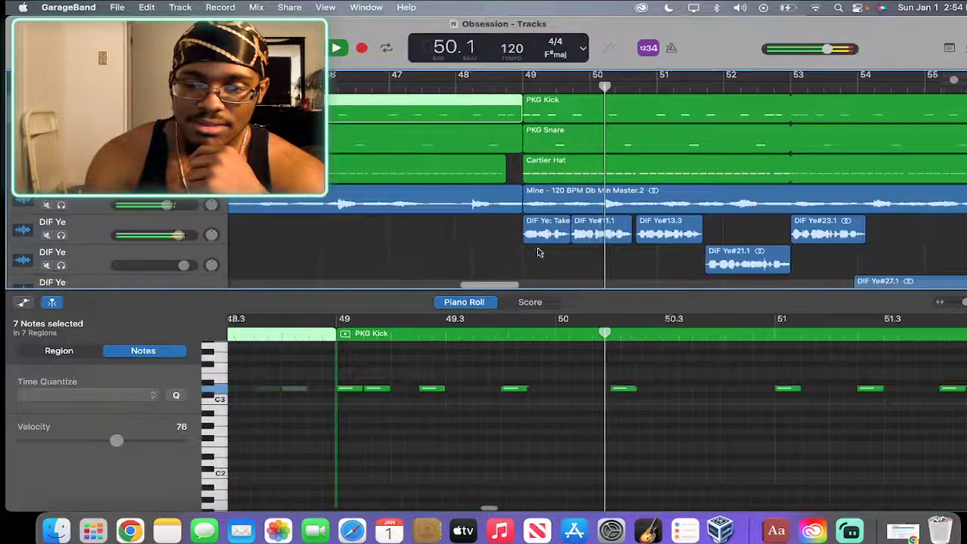
# Examine the waveforms of the DIF Ye#11.1, DIF Ye#21.1 and DIF Ye#23.1 vocal regions in the editor.
pyautogui.click(564, 227)
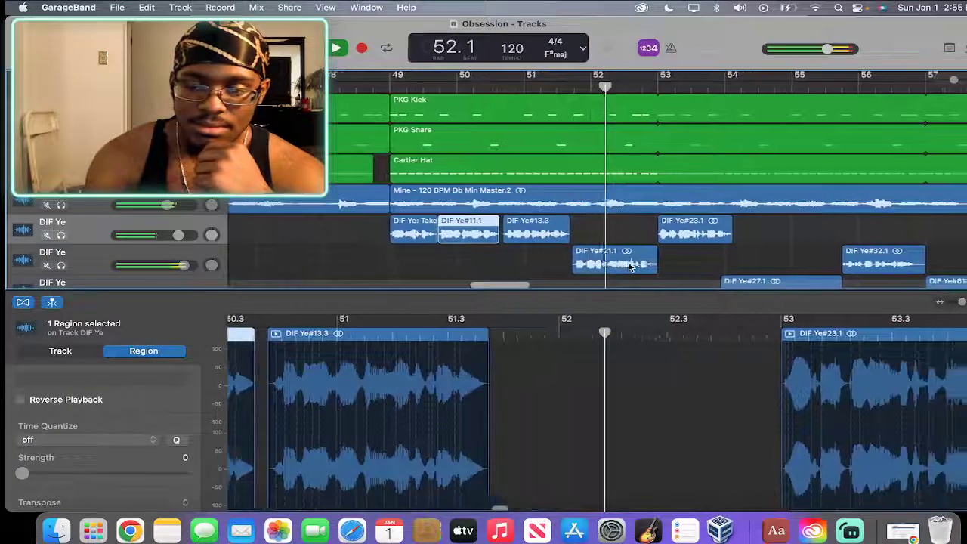
pyautogui.click(629, 265)
pyautogui.click(647, 239)
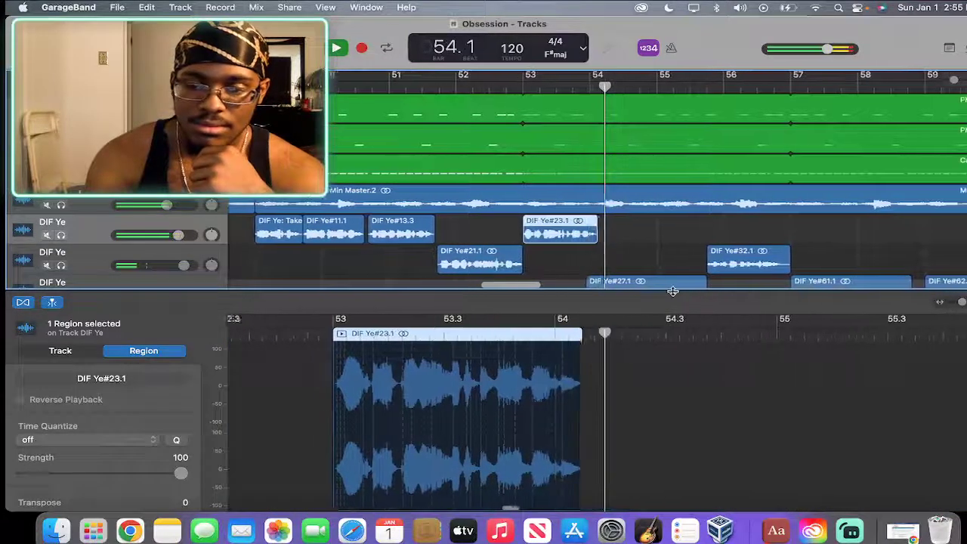
# Select the DIF master track below the vocal tracks and show its Smart Controls with the plug-in list.
pyautogui.scroll(-4, 685, 270)
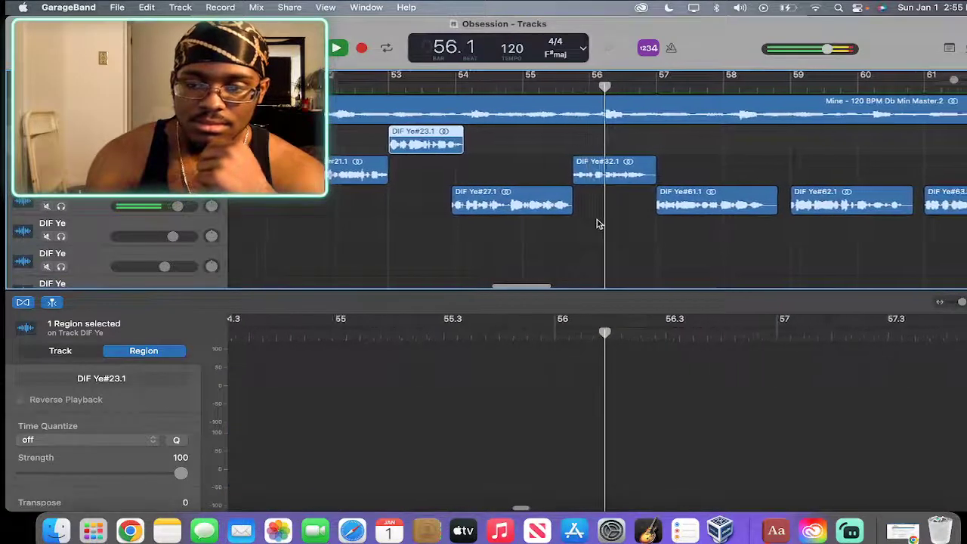
pyautogui.scroll(-3, 596, 223)
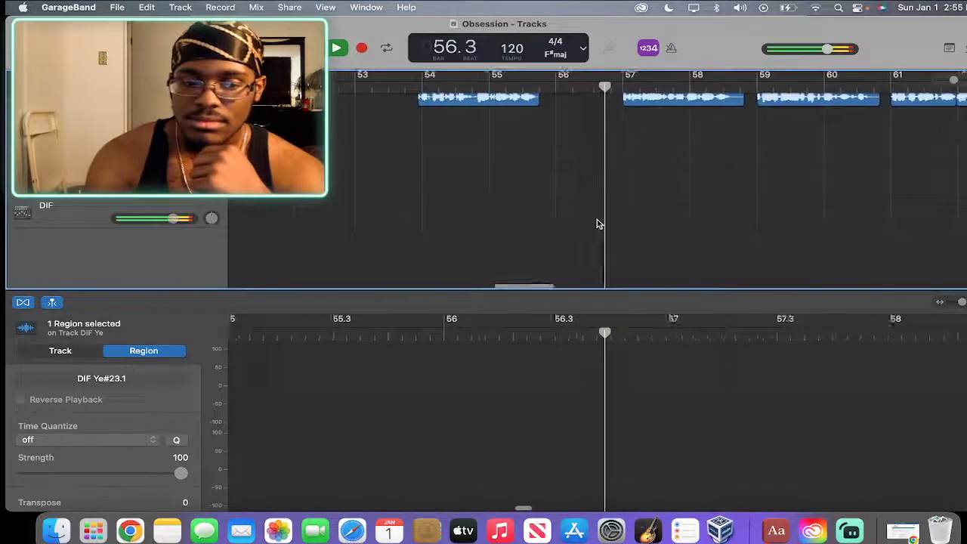
pyautogui.click(68, 218)
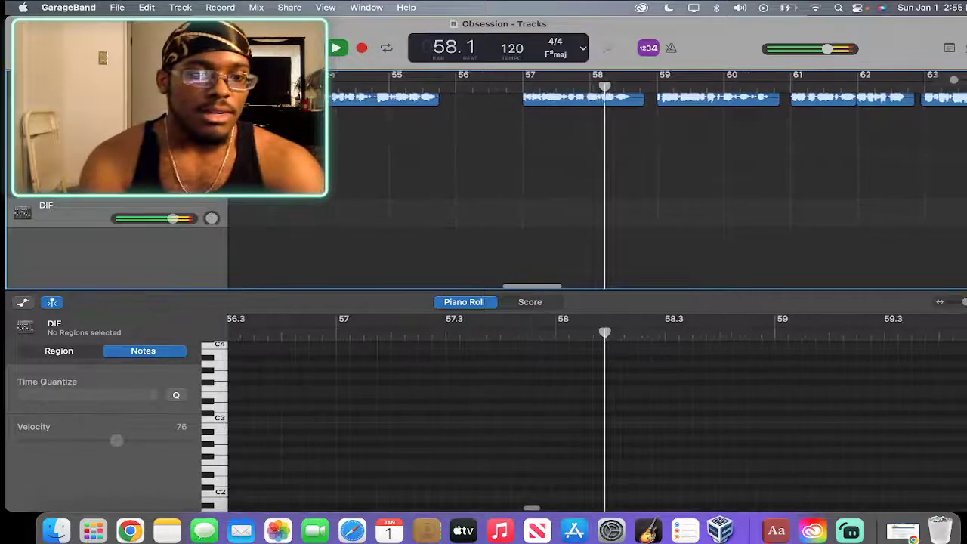
pyautogui.press('b')
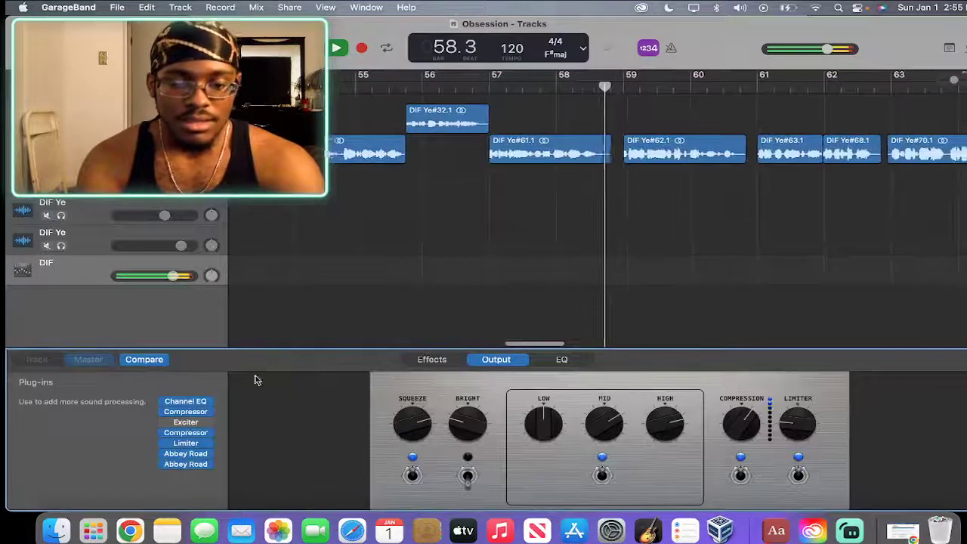
# Open the master's Abbey Road Vinyl plug-in and compare the playback with it bypassed and enabled.
pyautogui.click(187, 462)
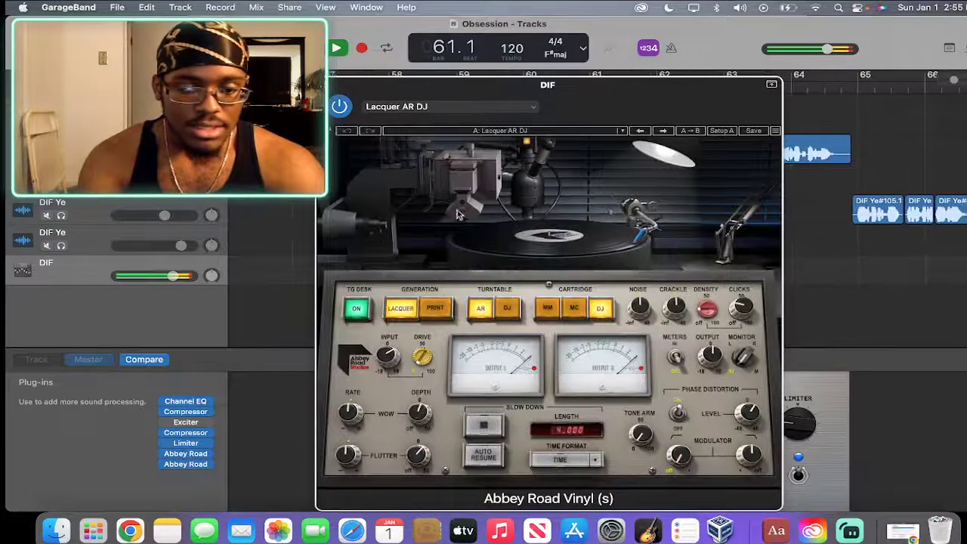
pyautogui.click(176, 467)
pyautogui.click(151, 467)
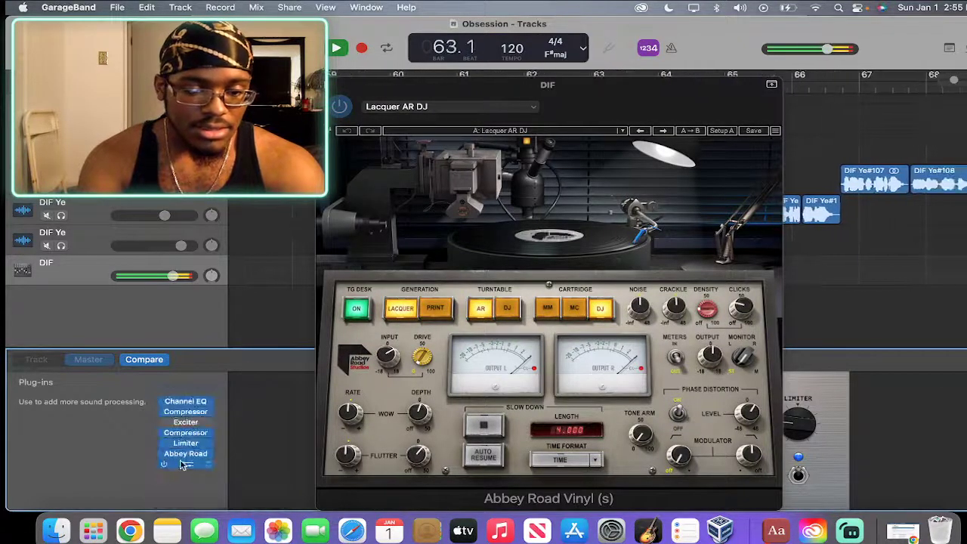
pyautogui.click(182, 464)
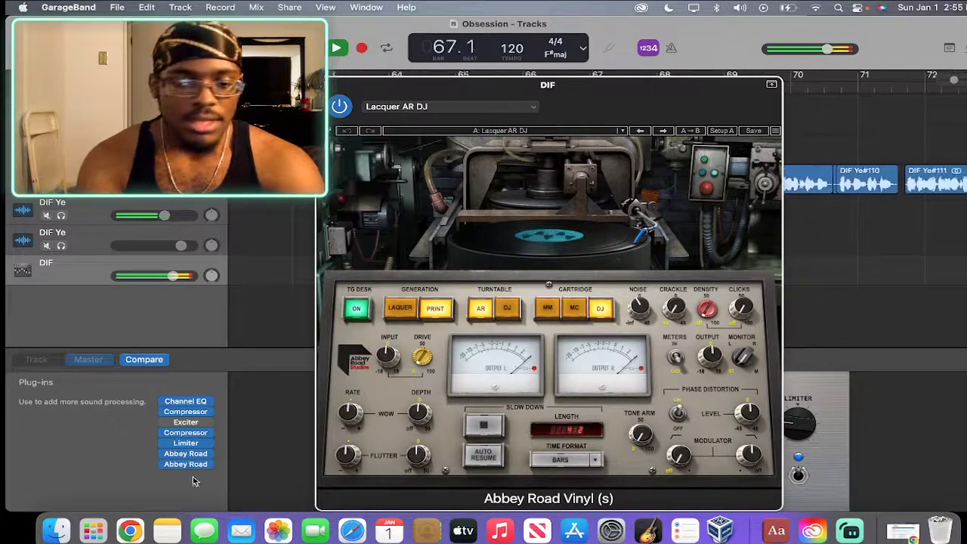
# Turn on the bypassed Exciter plug-in on the master track.
pyautogui.click(165, 427)
pyautogui.click(151, 432)
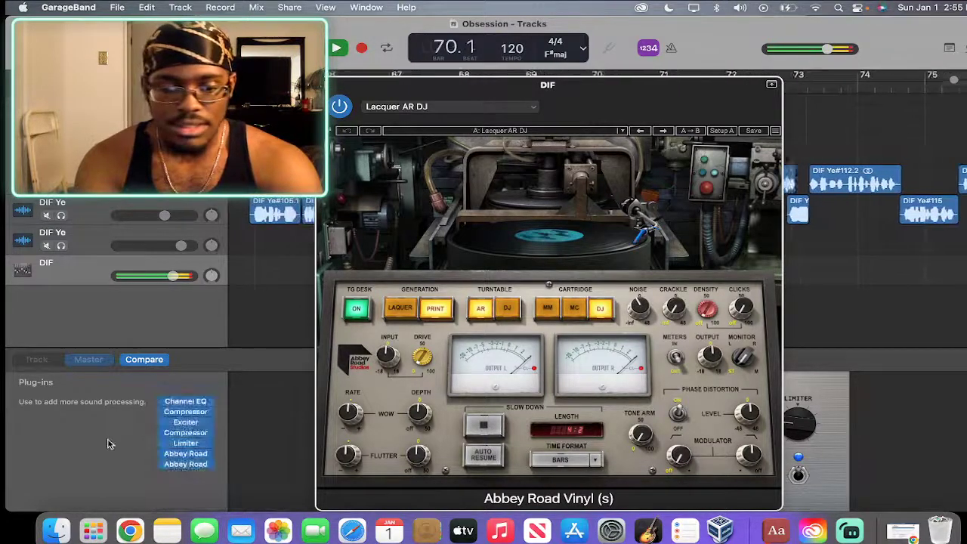
pyautogui.moveTo(168, 428)
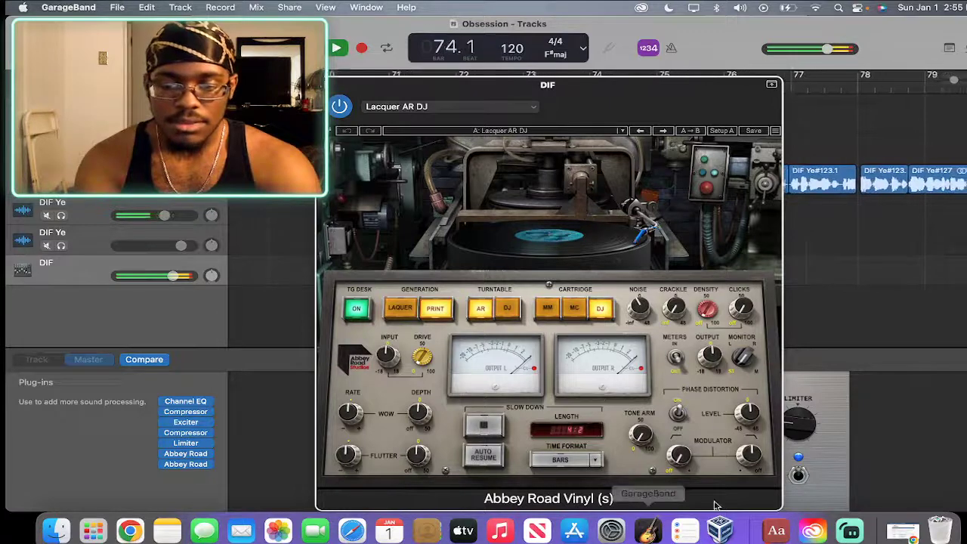
# Check the live chat in Streamlabs Desktop for new messages and switch back to GarageBand.
pyautogui.click(849, 531)
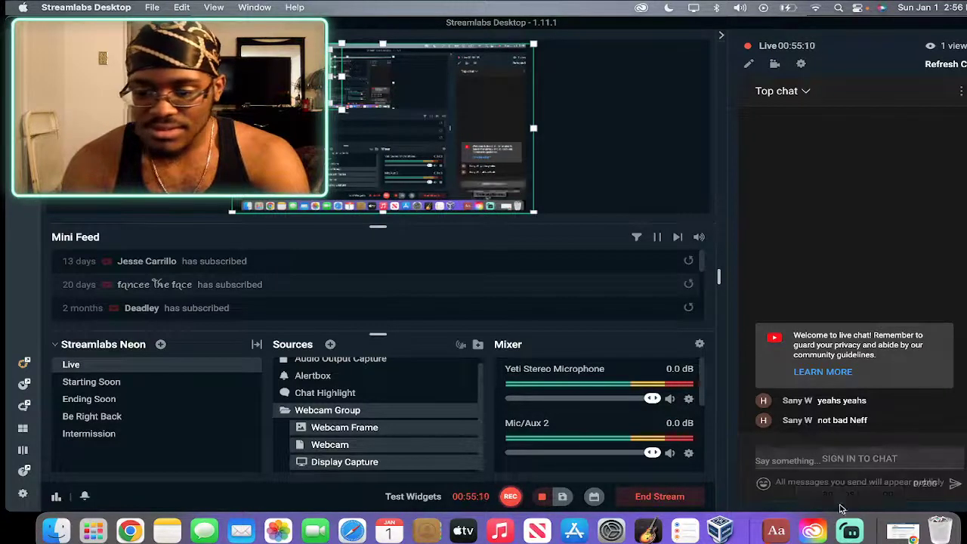
pyautogui.click(646, 532)
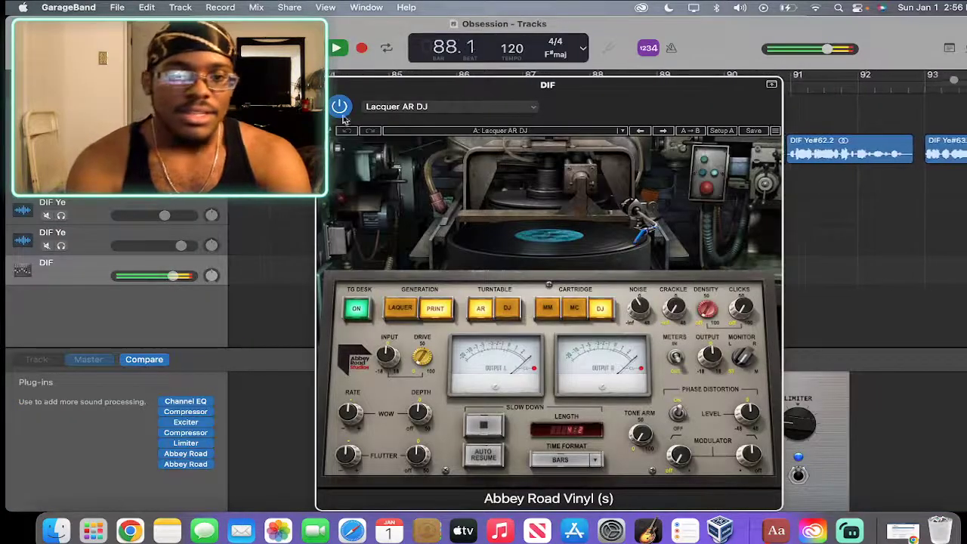
# Close the Abbey Road Vinyl window and look over the vocal tracks while the song plays.
pyautogui.moveTo(368, 93); pyautogui.dragTo(342, 160)
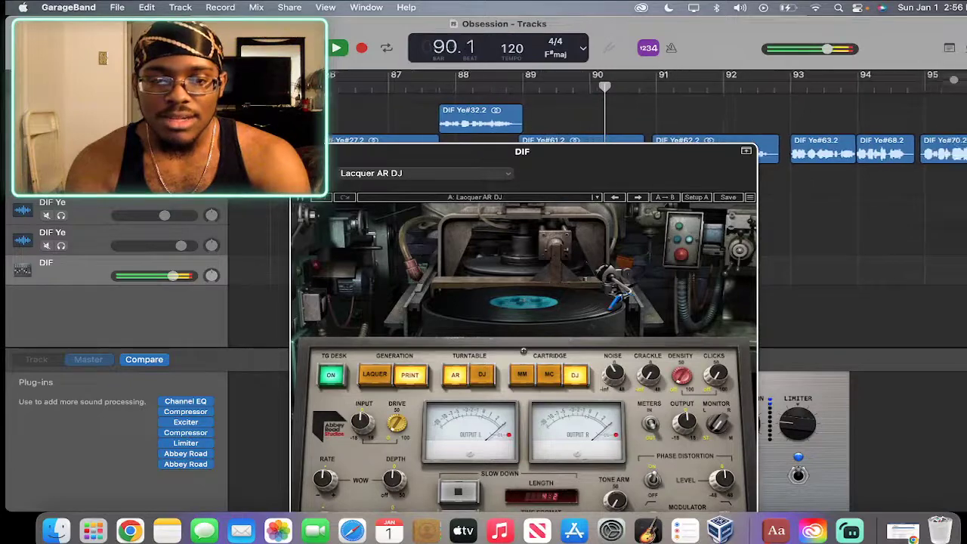
pyautogui.press('super+w')
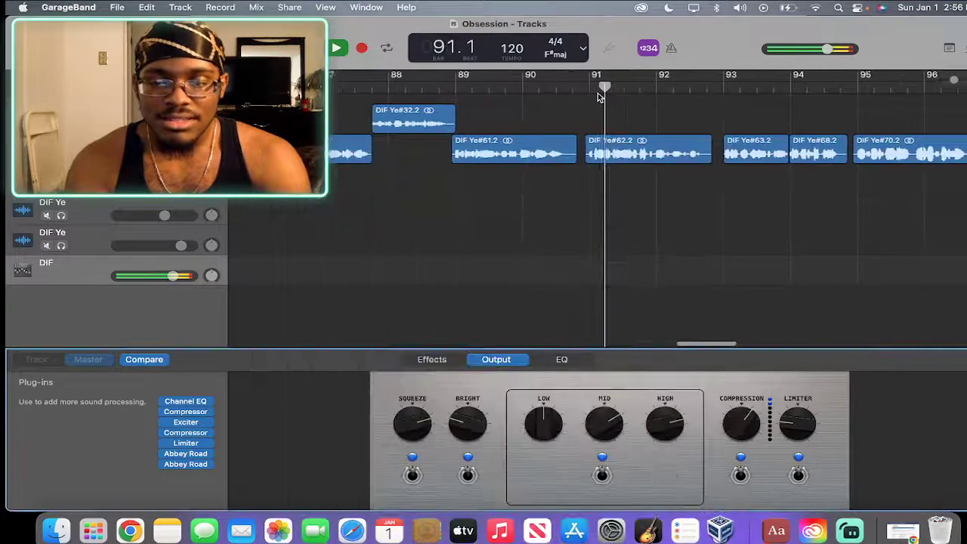
pyautogui.scroll(4, 610, 219)
pyautogui.scroll(-5, 610, 219)
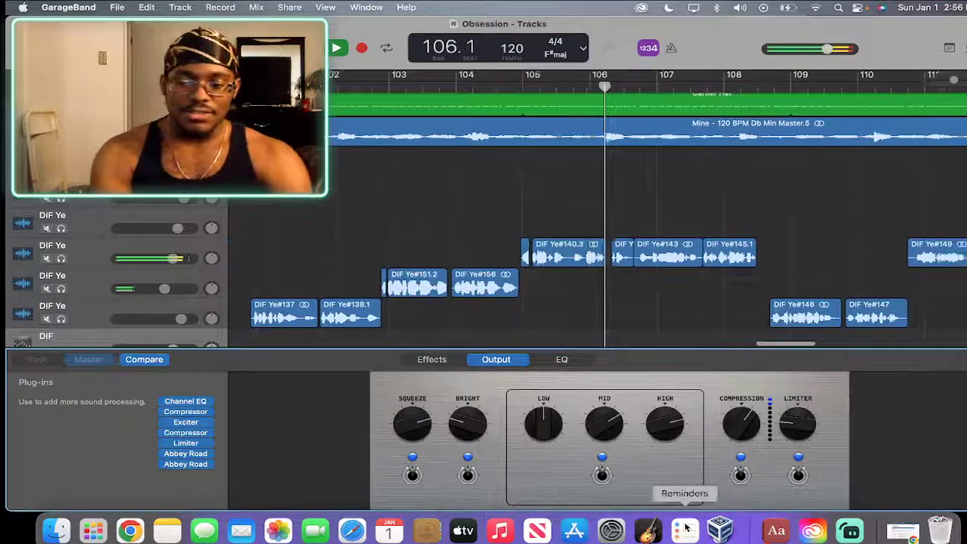
# View the track controls of the DIF Ye#143 vocal region and return to the DIF master track's controls.
pyautogui.click(565, 254)
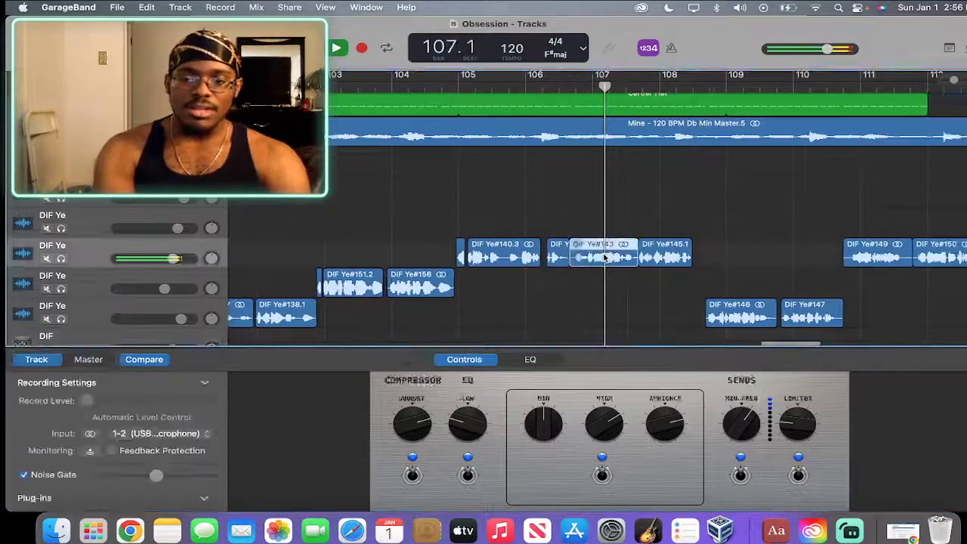
pyautogui.scroll(-4, 474, 301)
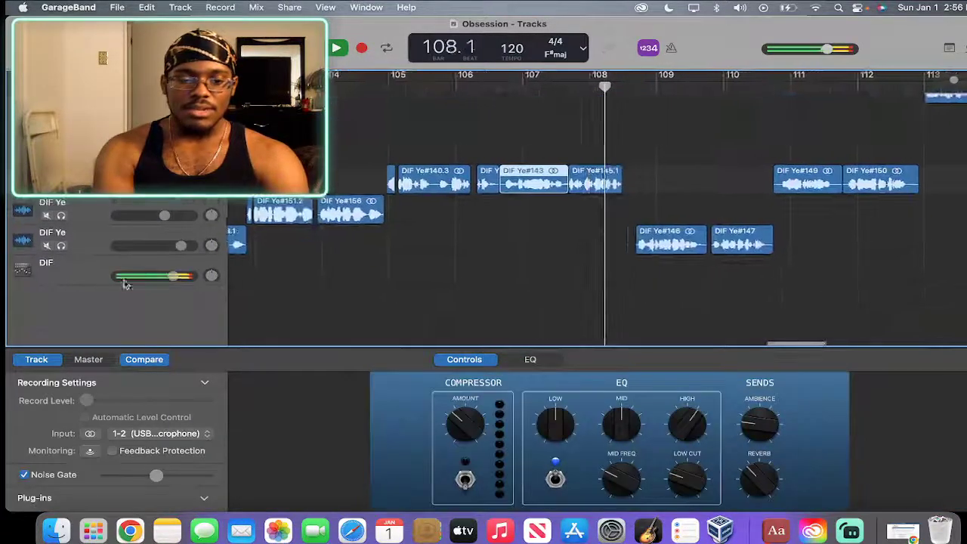
pyautogui.click(74, 274)
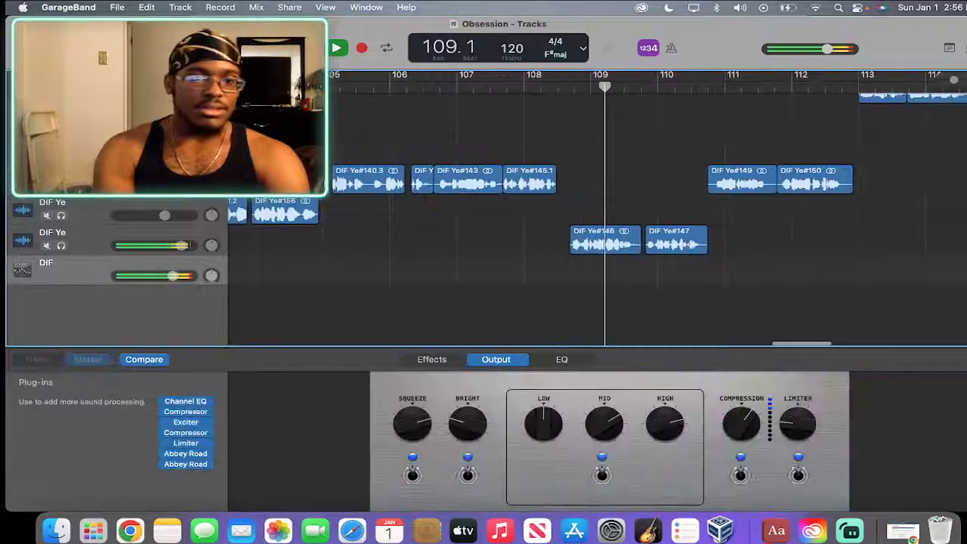
# Open the master's Abbey Road Vinyl plug-in and audition other cartridge and turntable types, returning to DJ cartridge and AR turntable.
pyautogui.click(188, 453)
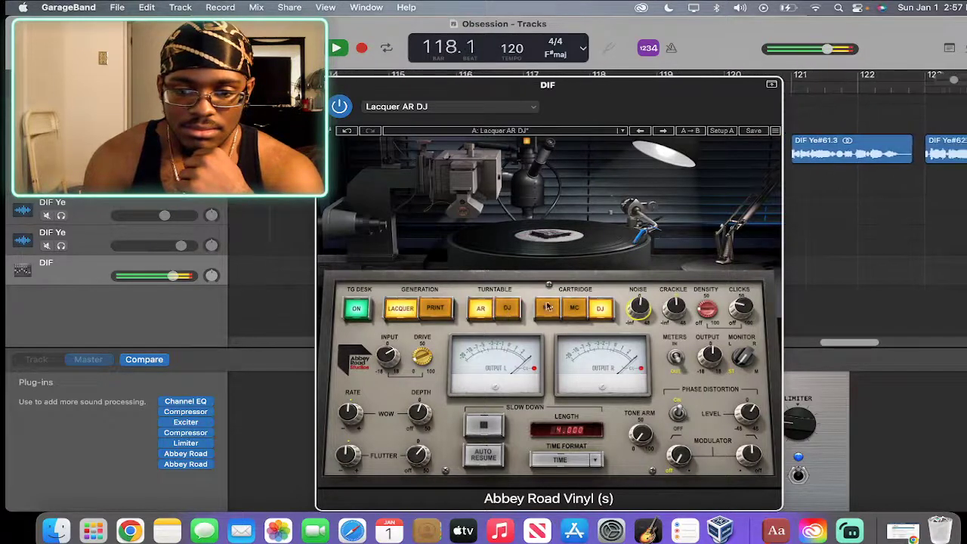
pyautogui.click(580, 306)
pyautogui.click(608, 311)
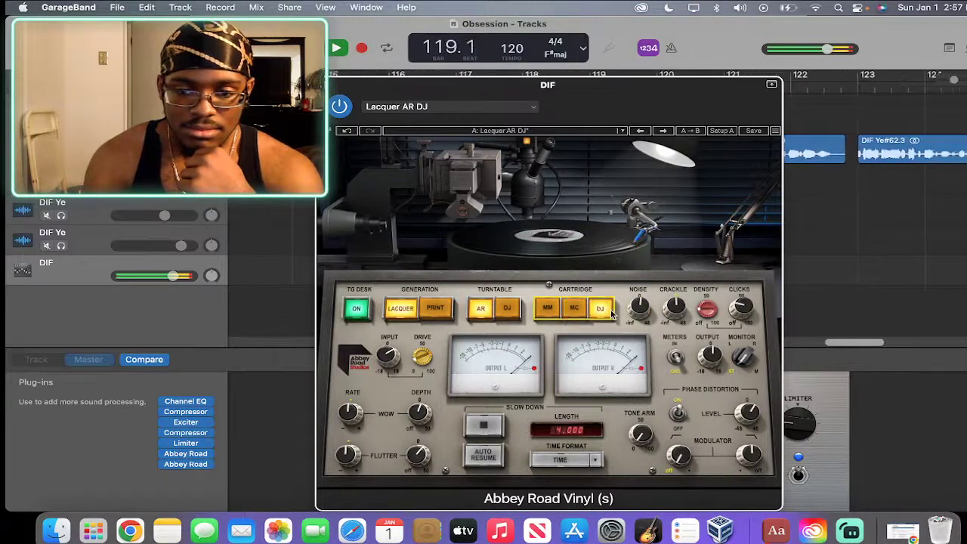
pyautogui.click(507, 310)
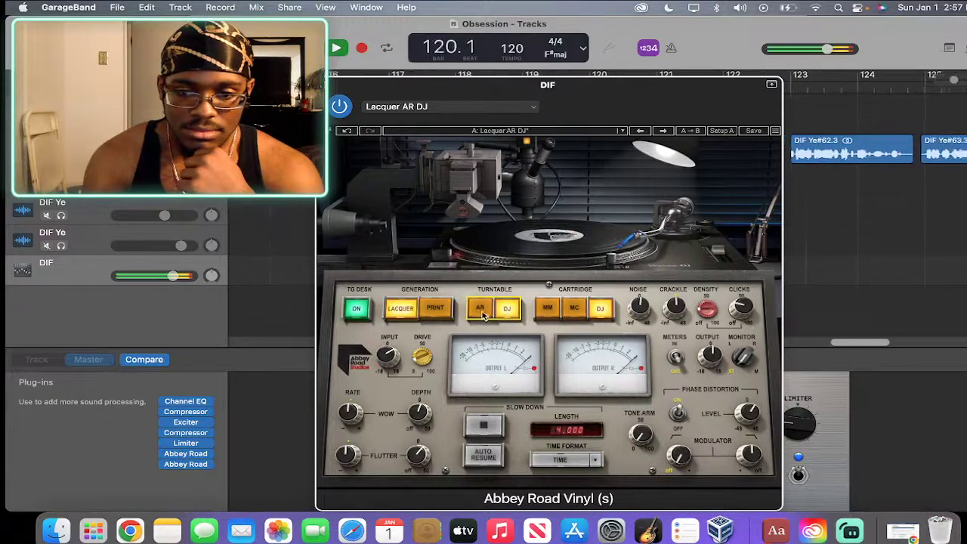
pyautogui.click(483, 313)
# Compare the Print and Lacquer generations in Abbey Road Vinyl during playback, ending on Lacquer.
pyautogui.click(435, 315)
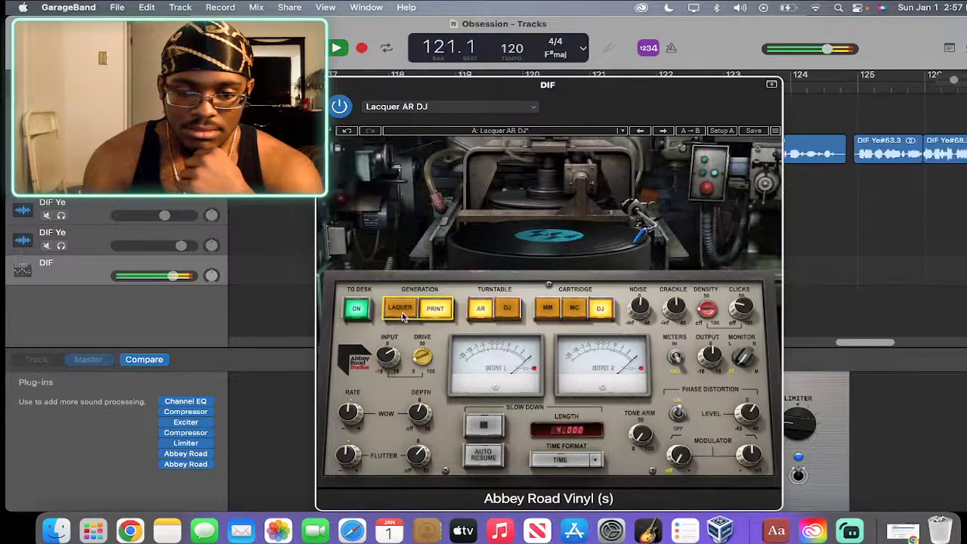
pyautogui.click(399, 313)
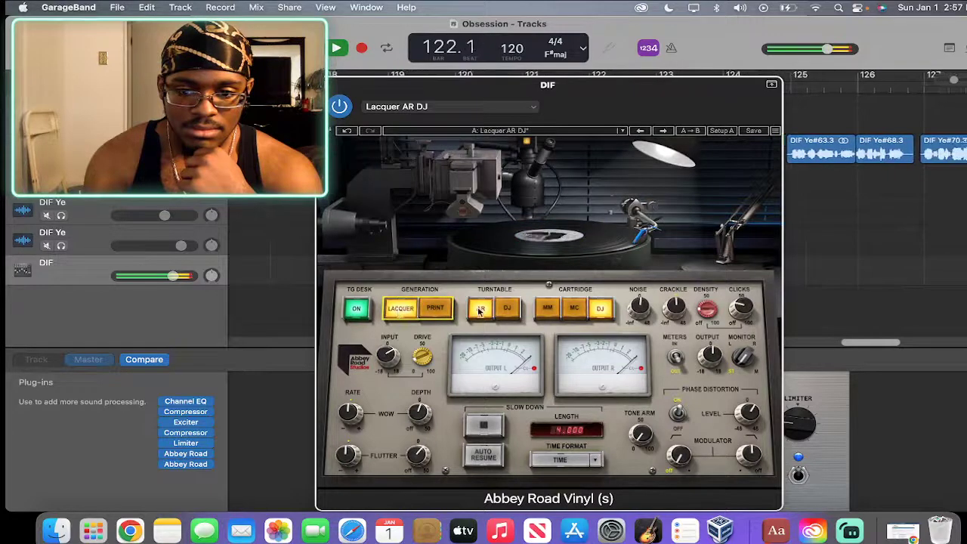
pyautogui.click(438, 310)
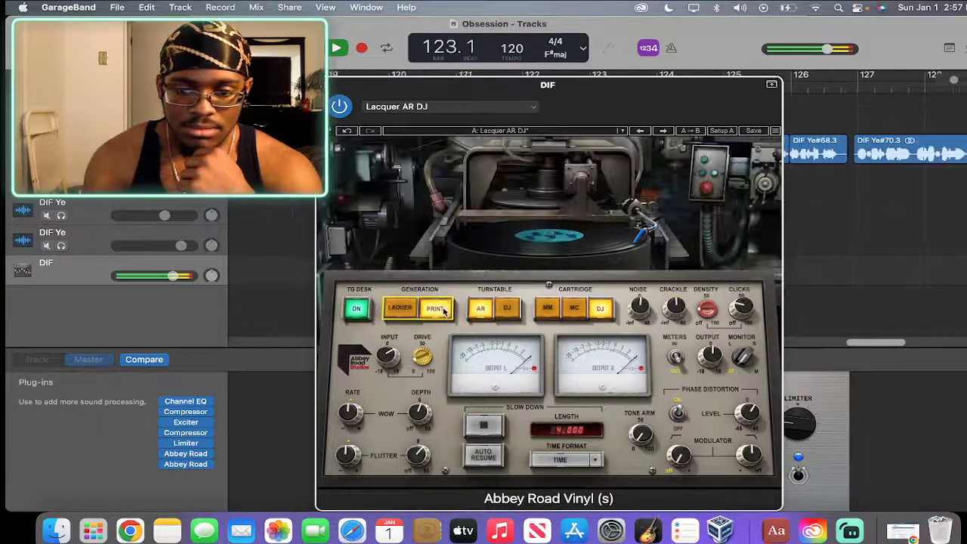
pyautogui.click(403, 313)
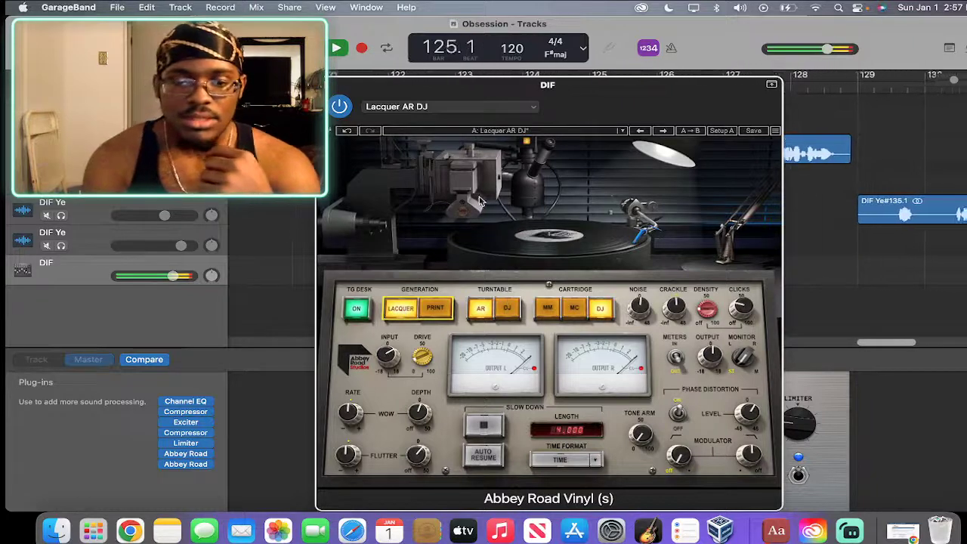
# Close the Abbey Road Vinyl window, check the live chat in Streamlabs Desktop, and return to the Obsession project in GarageBand.
pyautogui.click(329, 89)
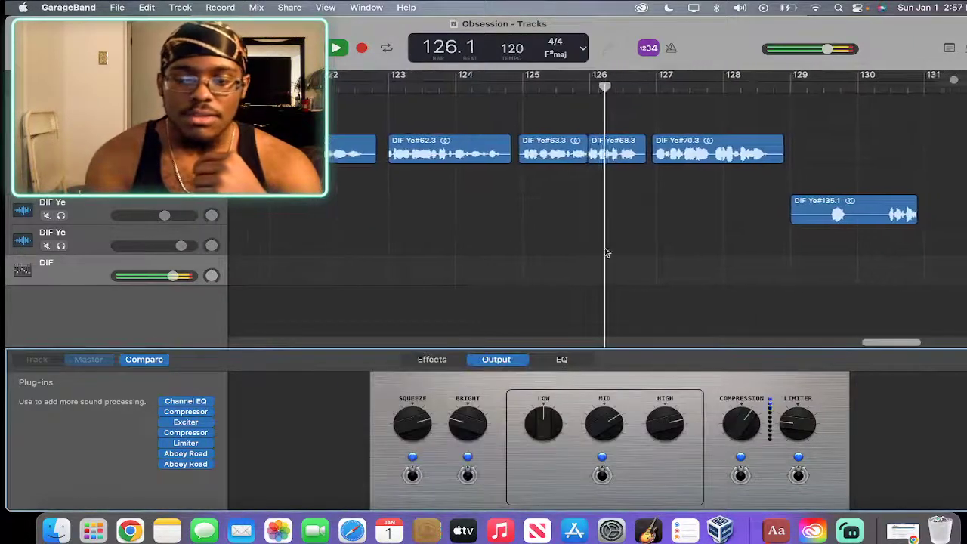
pyautogui.click(849, 531)
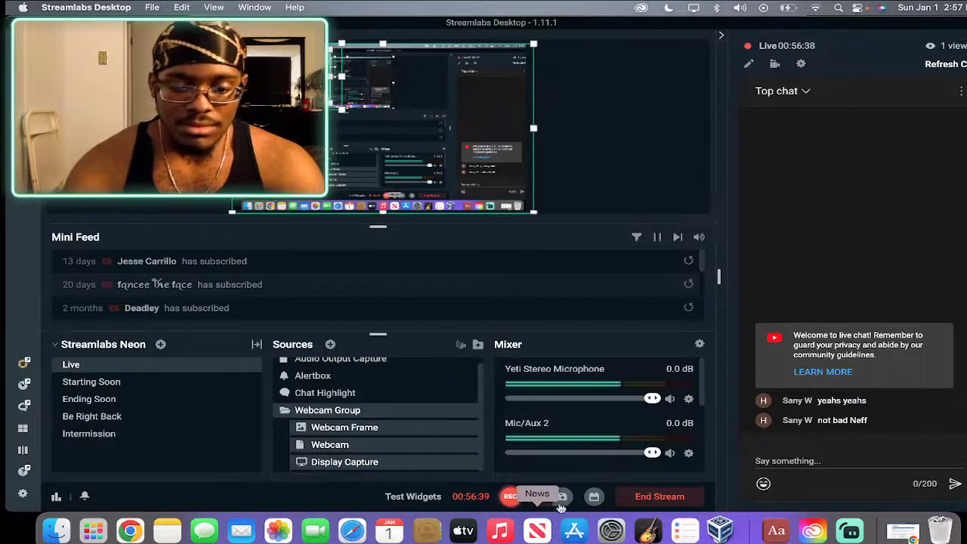
pyautogui.click(648, 531)
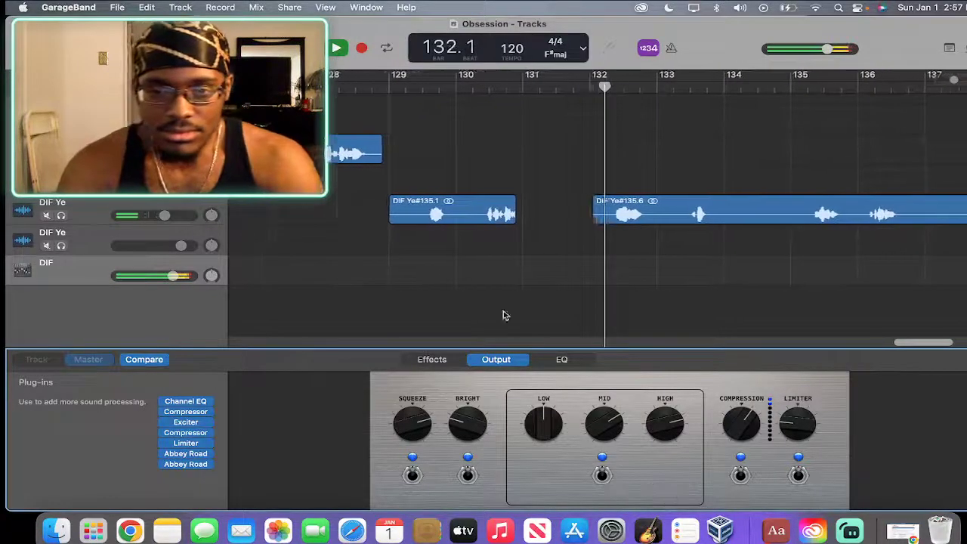
# Stop playback and close the Obsession project, saving its changes.
pyautogui.press('space')
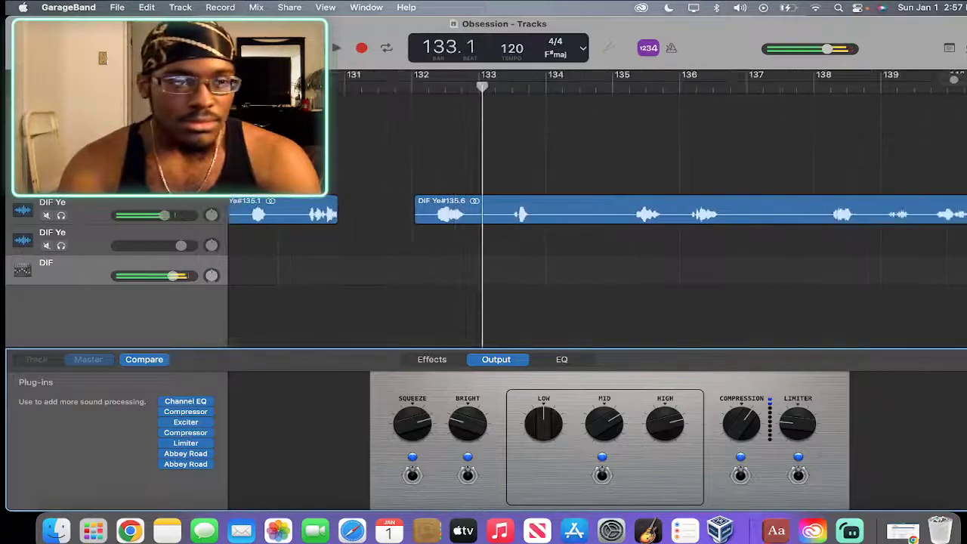
pyautogui.press('super+q')
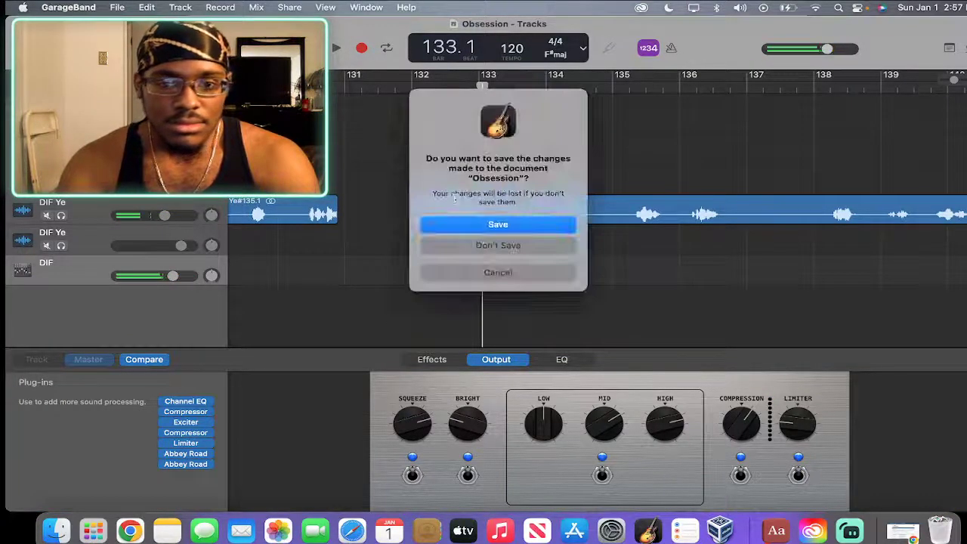
pyautogui.click(487, 227)
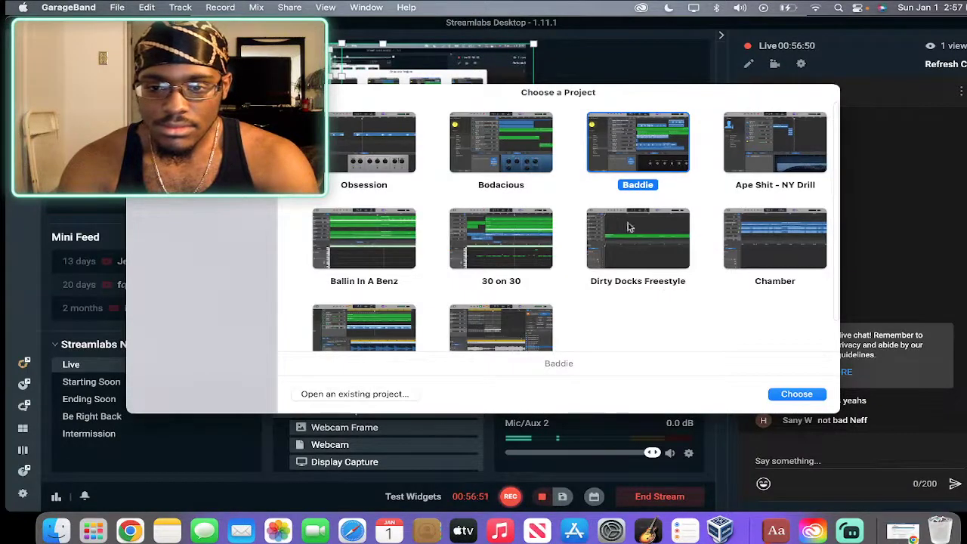
# Open the existing project Again and again from the hiphop folder.
pyautogui.scroll(-2, 668, 232)
pyautogui.click(384, 395)
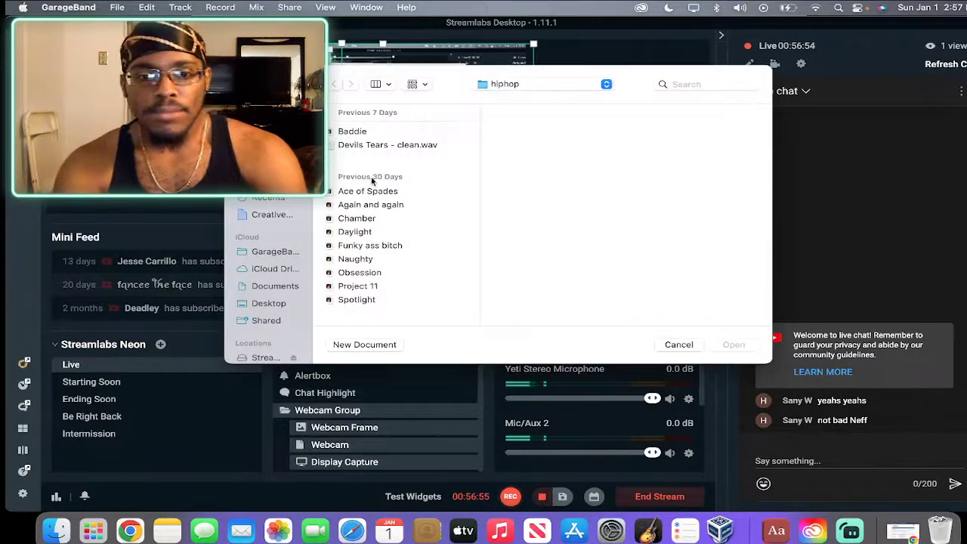
pyautogui.doubleClick(380, 209)
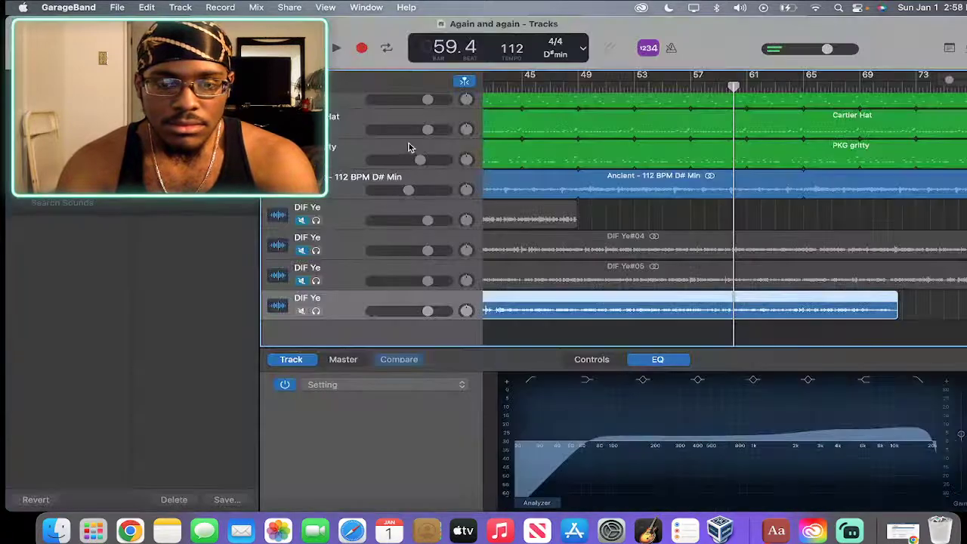
# Mute the selected DIF Ye vocal track for a brief listen and close Again and again, saving its changes.
pyautogui.click(301, 311)
pyautogui.press('space')
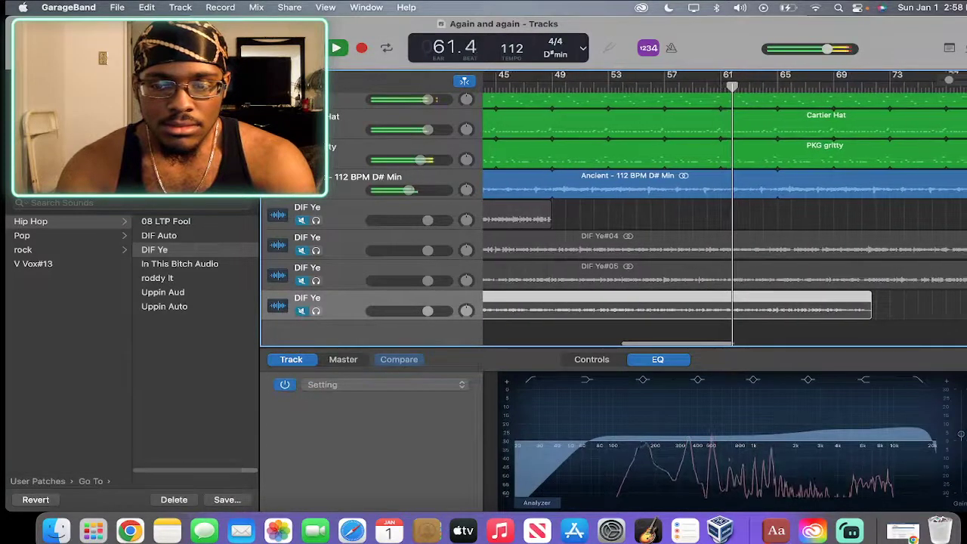
pyautogui.press('space')
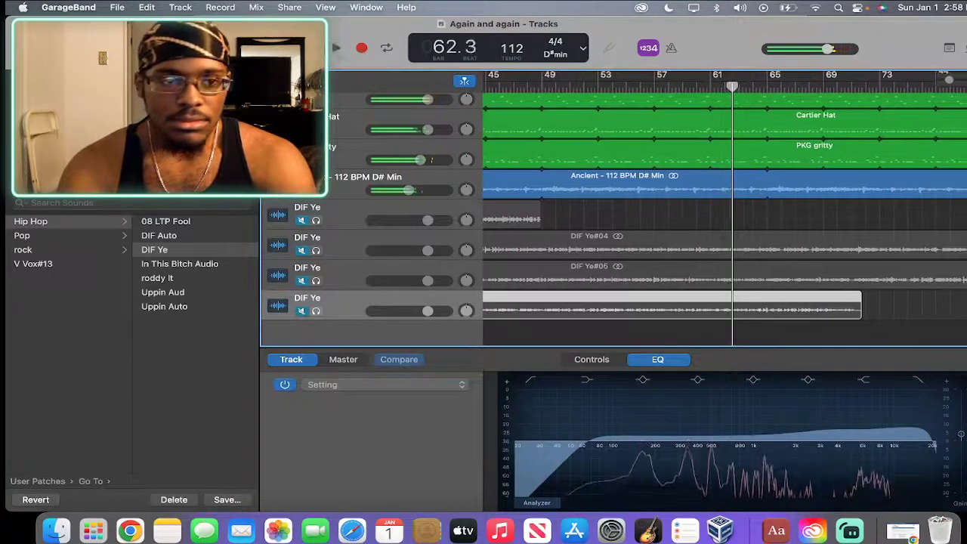
pyautogui.press('super+q')
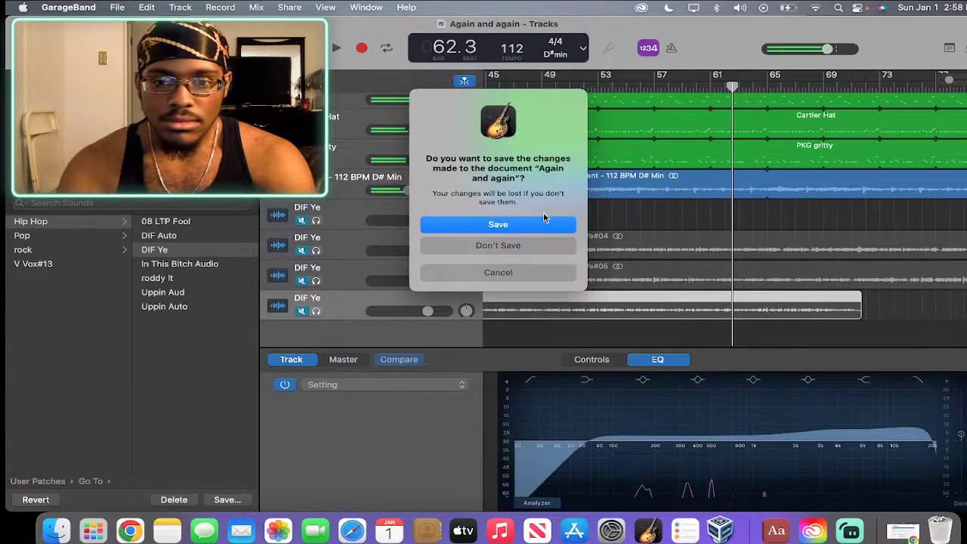
pyautogui.click(543, 218)
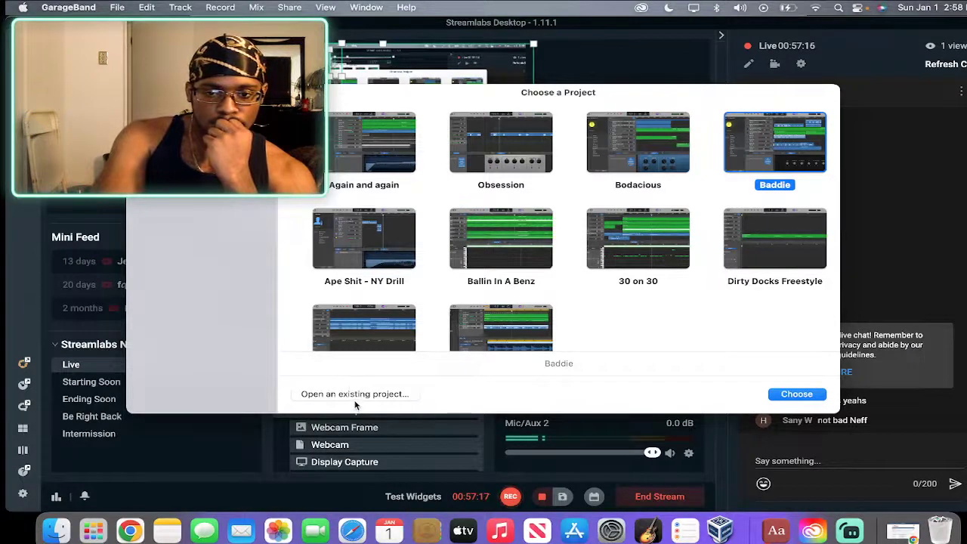
# Find the existing project Project 11 in the hiphop folder and open it.
pyautogui.click(387, 394)
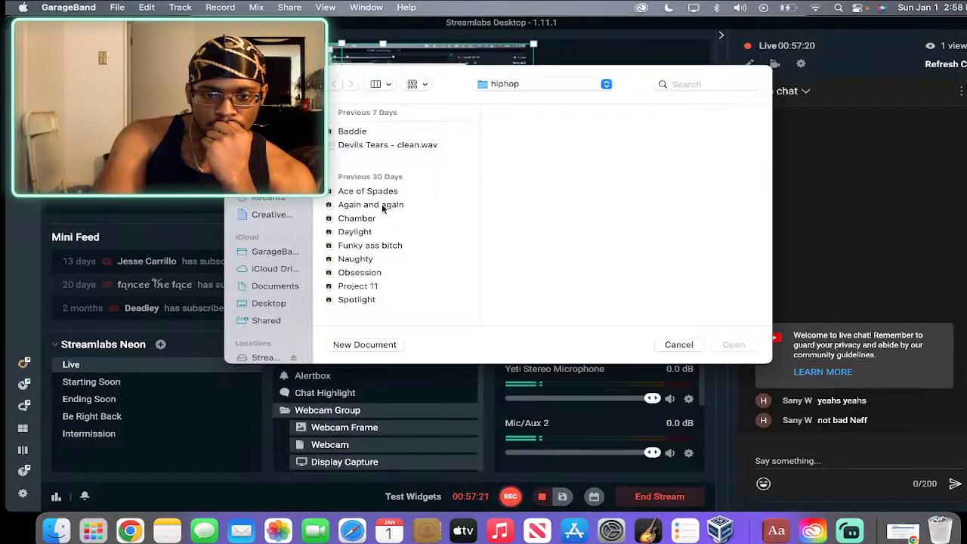
pyautogui.scroll(-2, 382, 218)
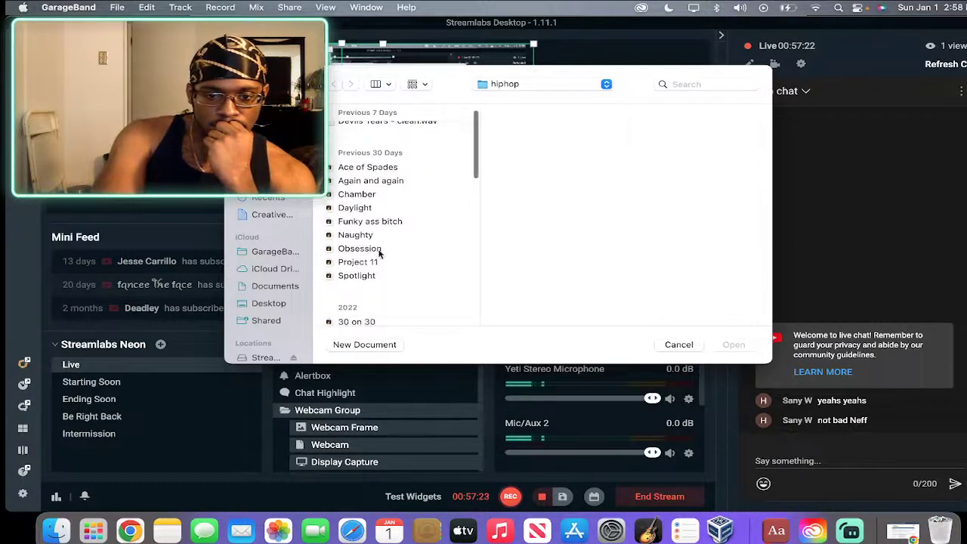
pyautogui.scroll(-1, 380, 254)
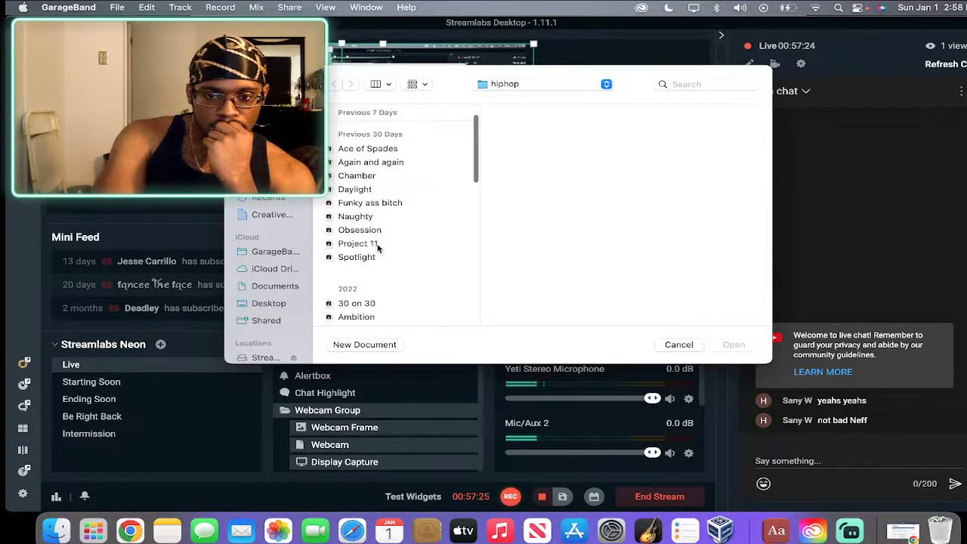
pyautogui.click(357, 246)
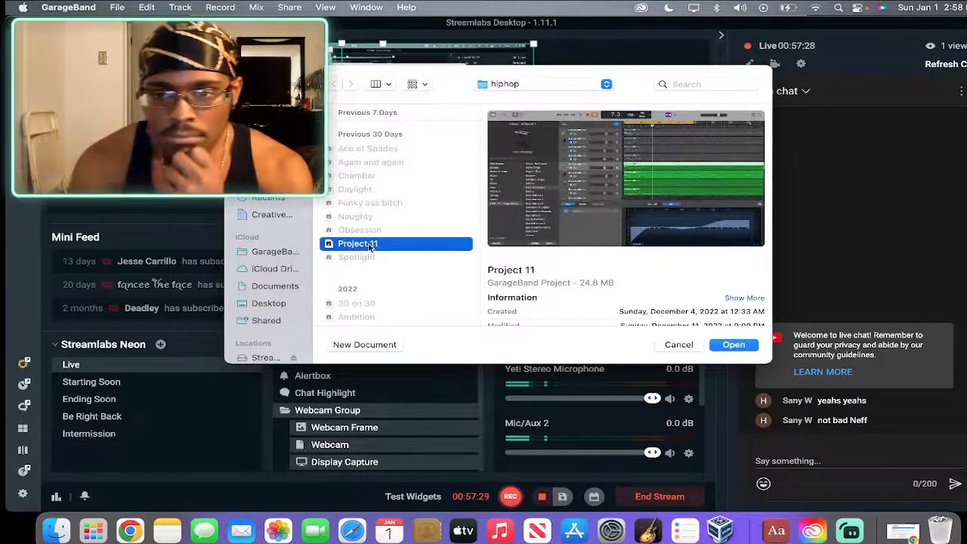
pyautogui.doubleClick(358, 246)
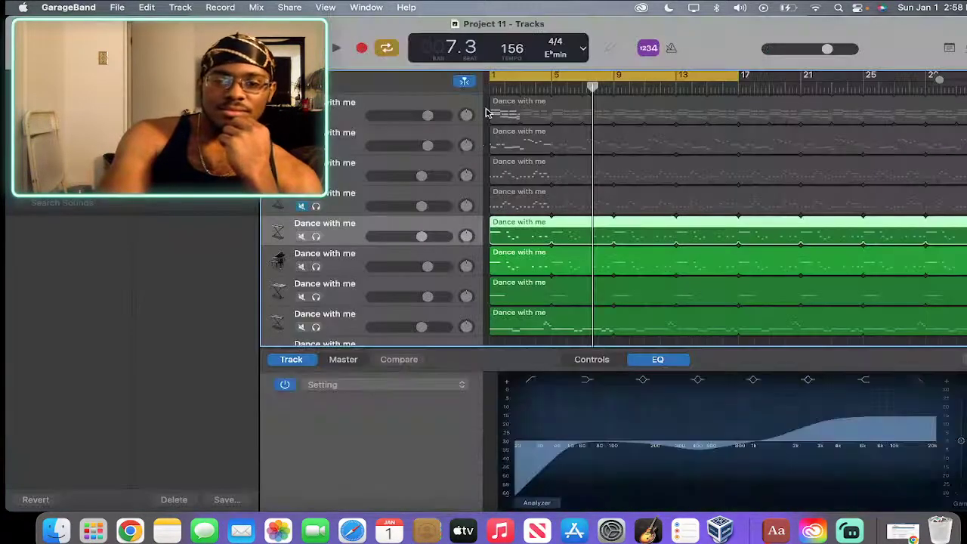
# Play Project 11 and look over its Dance with me and FX Pack tracks.
pyautogui.press('space')
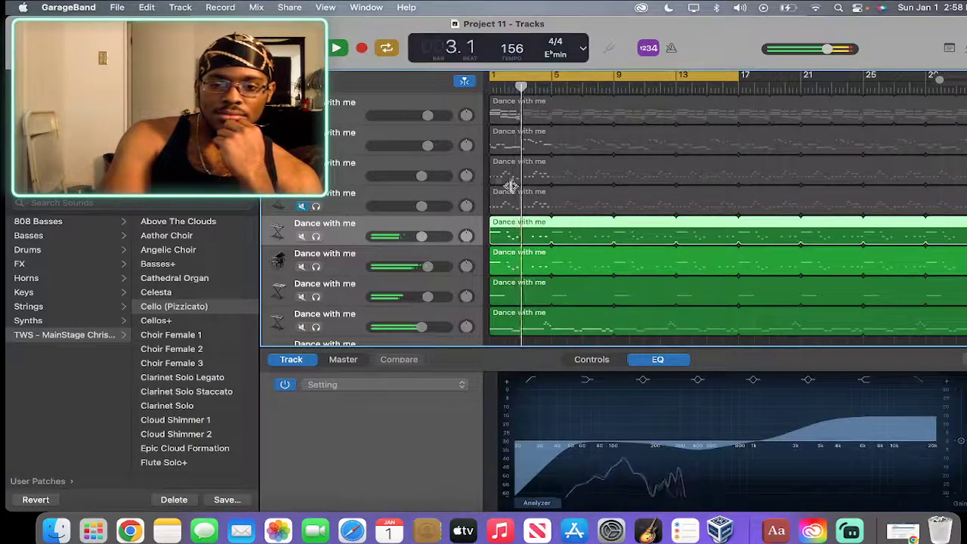
pyautogui.scroll(5, 567, 195)
pyautogui.scroll(-5, 539, 200)
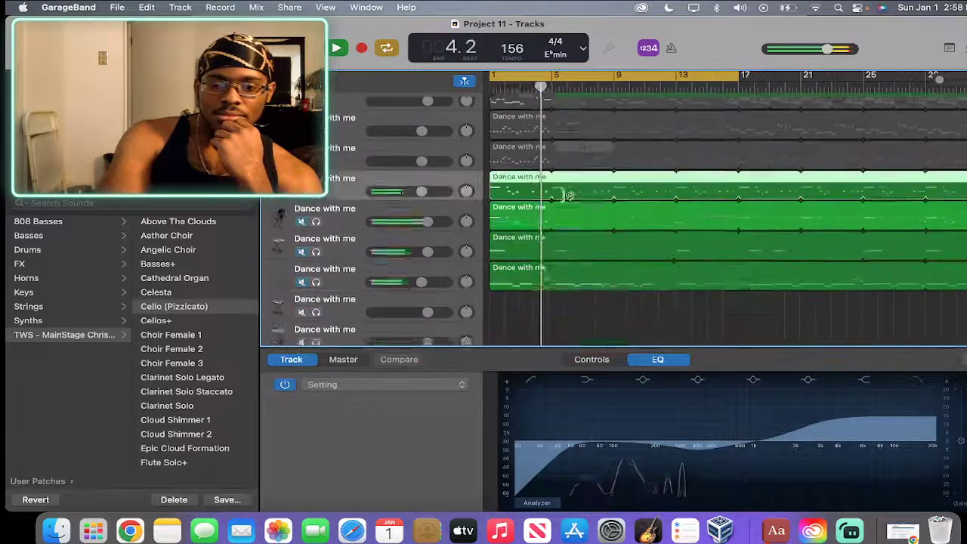
pyautogui.scroll(3, 513, 222)
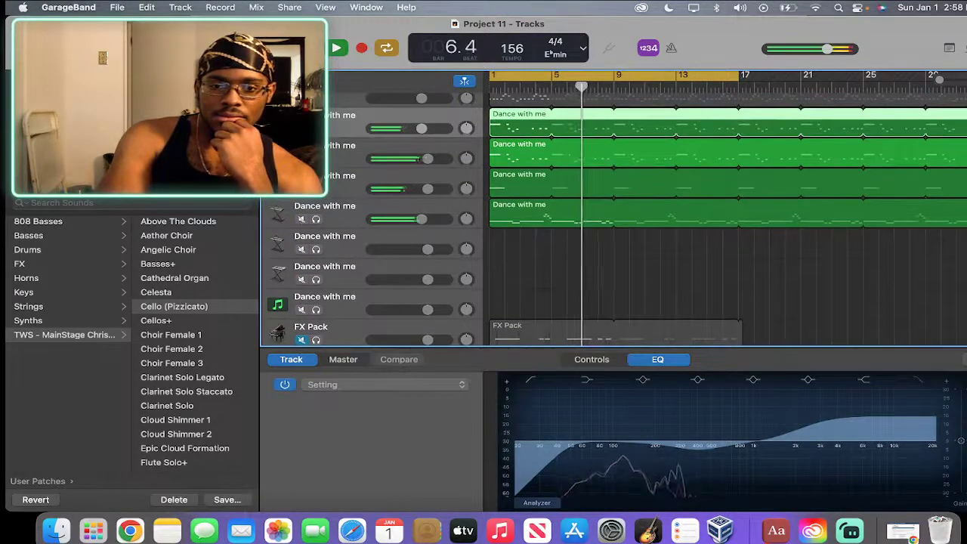
# Toggle mutes on the Cello (Pizzicato) track and the two tracks below it during playback, leaving only the one directly beneath it muted.
pyautogui.press('m')
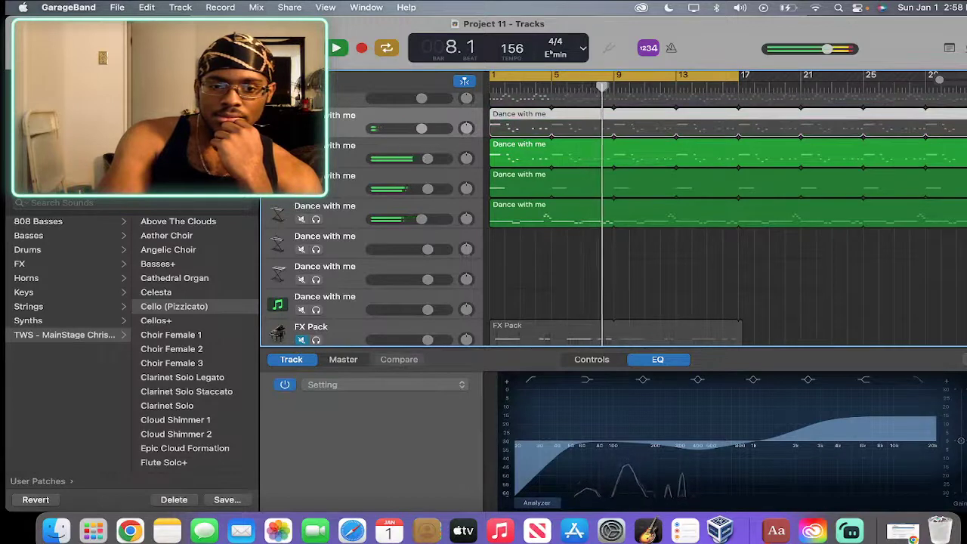
pyautogui.press('m')
pyautogui.press('m')
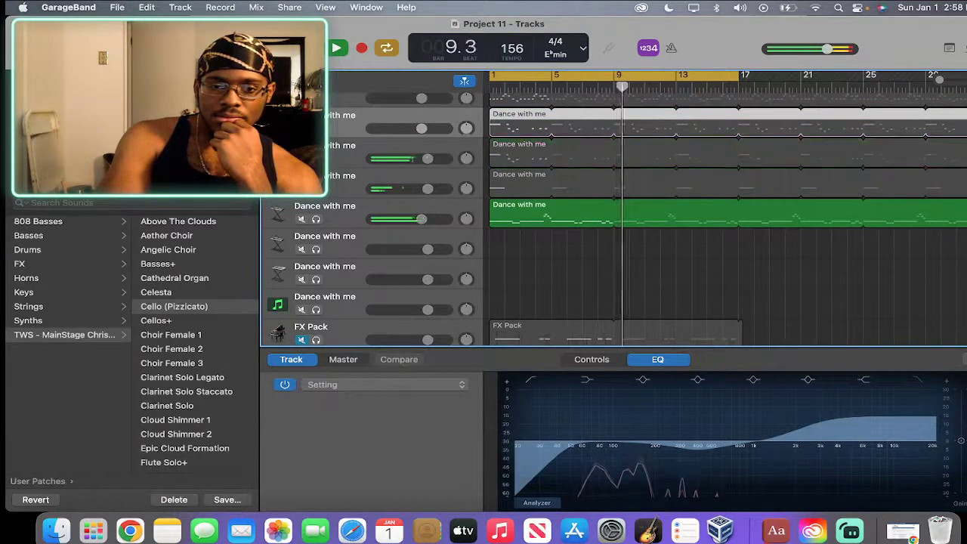
pyautogui.press('m')
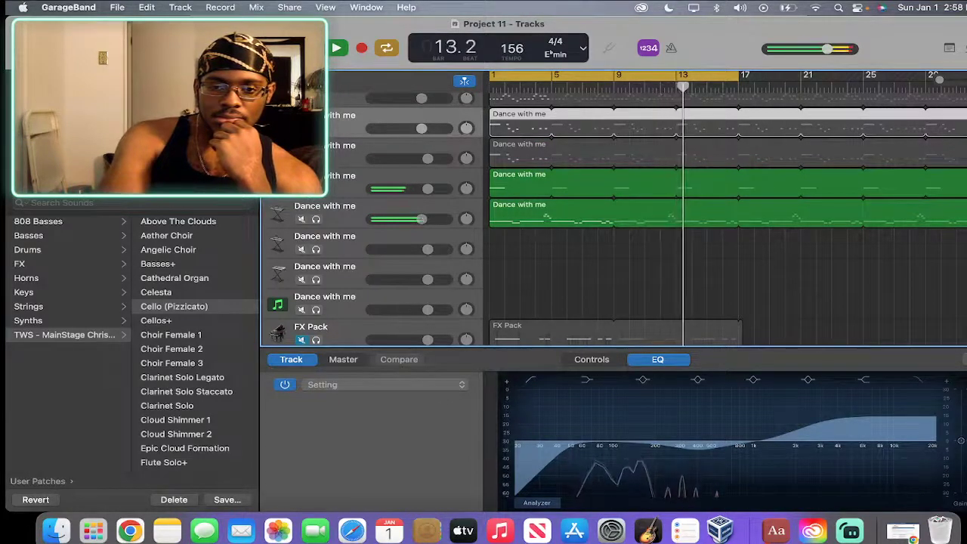
pyautogui.press('m')
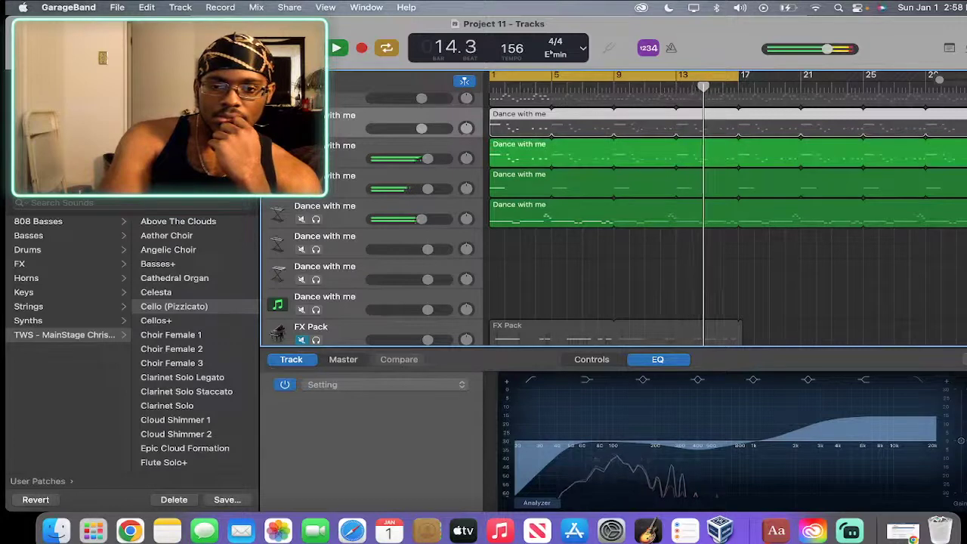
pyautogui.press('m')
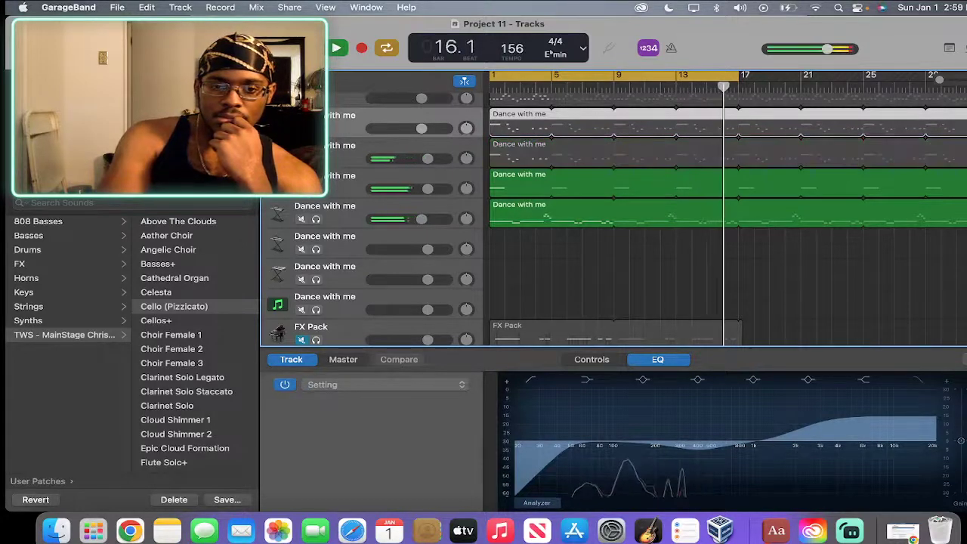
pyautogui.press('m')
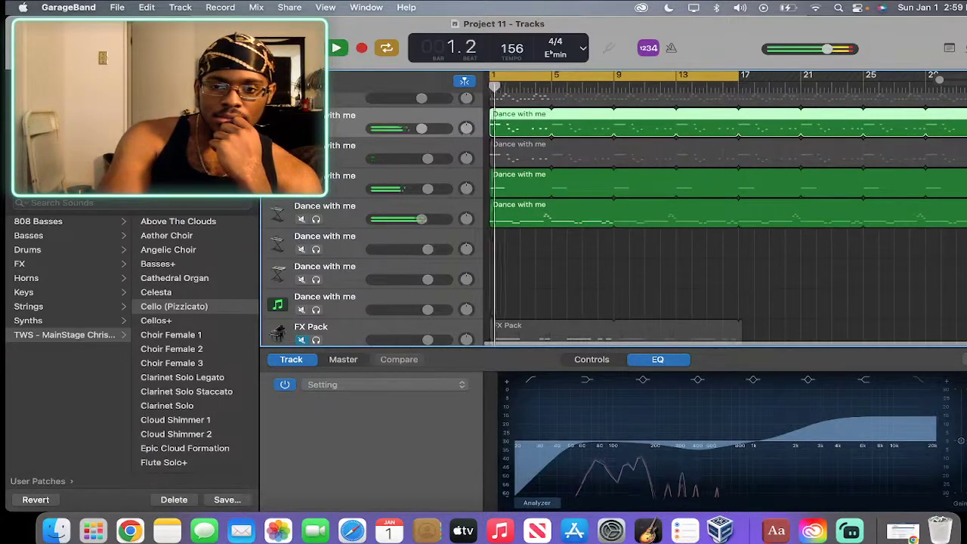
# Mute the Cello (Pizzicato) track and the lowest Dance with me track that contains regions while the loop plays.
pyautogui.scroll(2, 593, 203)
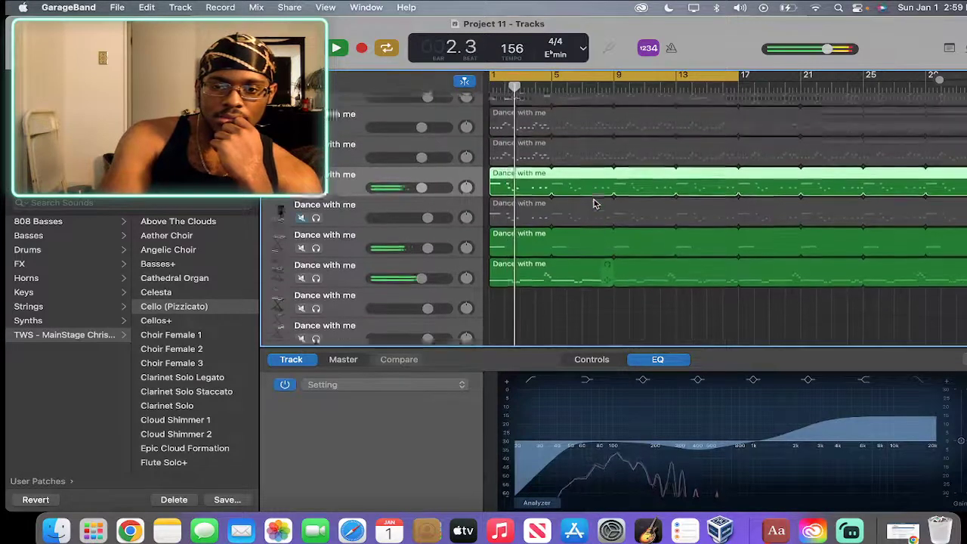
pyautogui.scroll(1, 594, 202)
pyautogui.press('m')
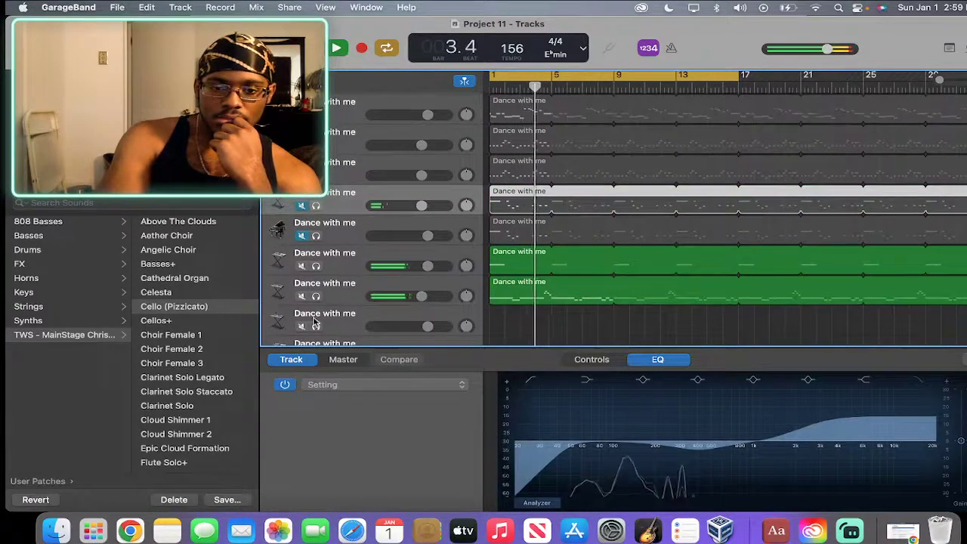
pyautogui.click(303, 296)
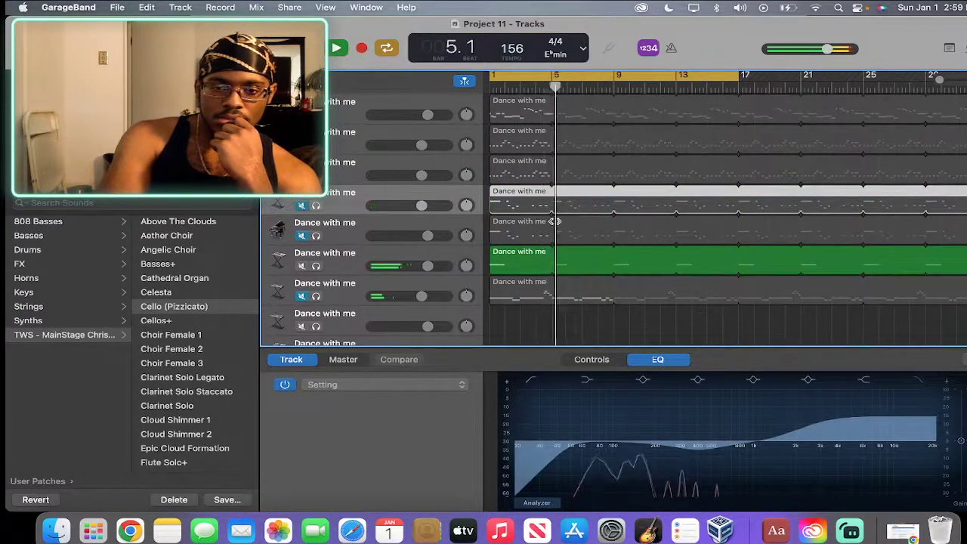
pyautogui.scroll(-3, 555, 220)
pyautogui.scroll(3, 555, 221)
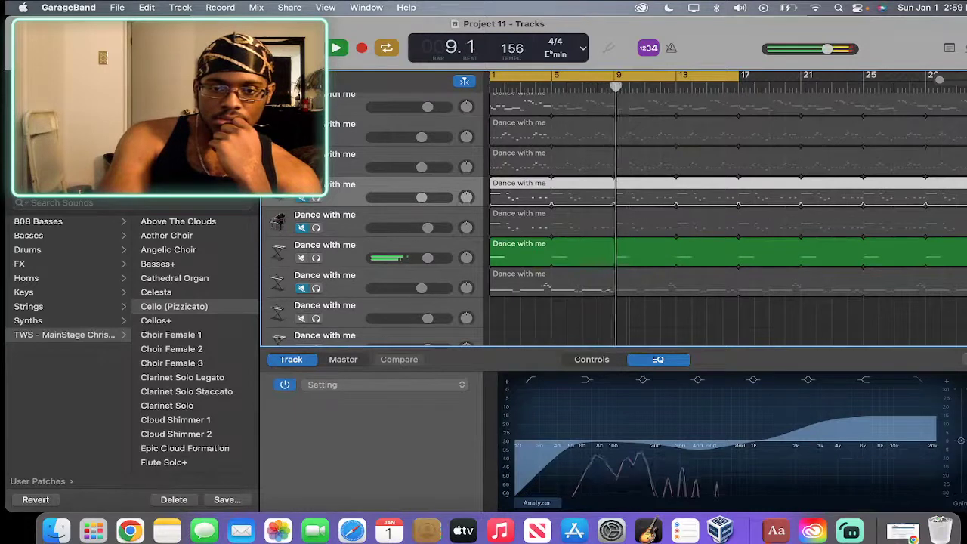
# Audition the three muted tracks above the Cello (Pizzicato) track in turn, leaving only the uppermost of the three unmuted.
pyautogui.click(301, 137)
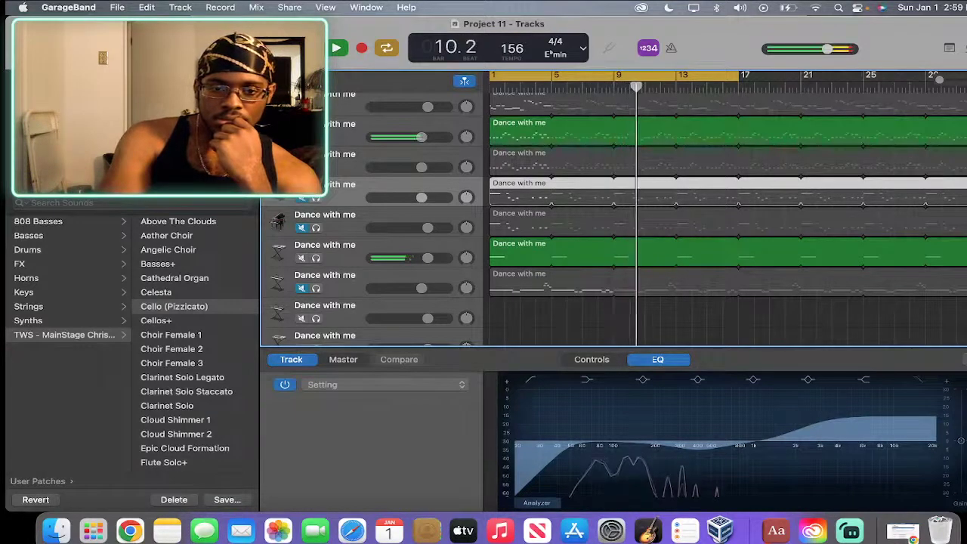
pyautogui.click(301, 167)
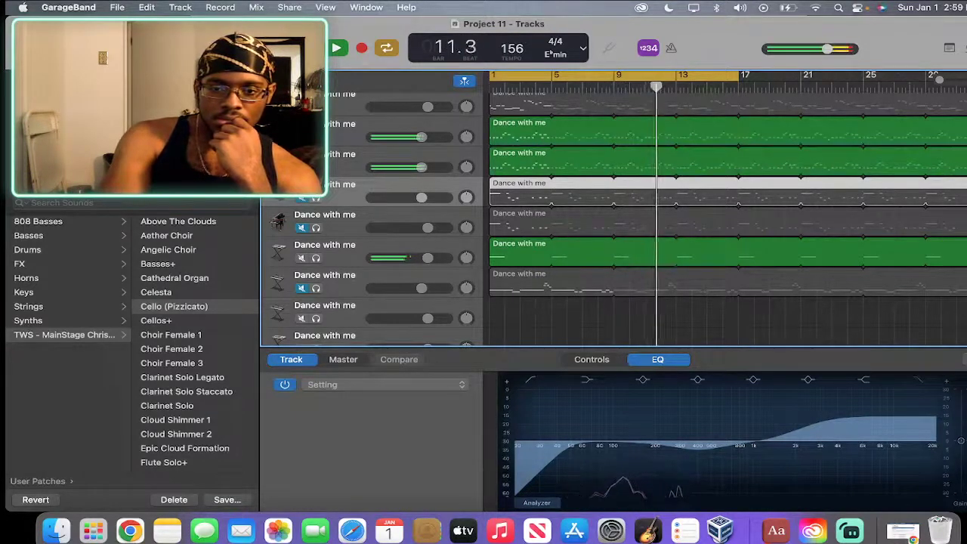
pyautogui.click(301, 167)
pyautogui.click(301, 107)
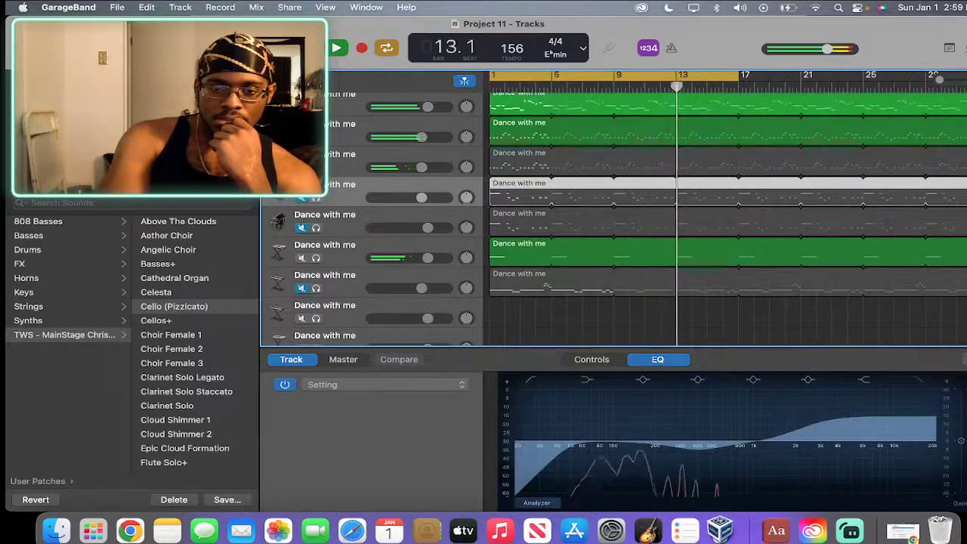
pyautogui.click(302, 137)
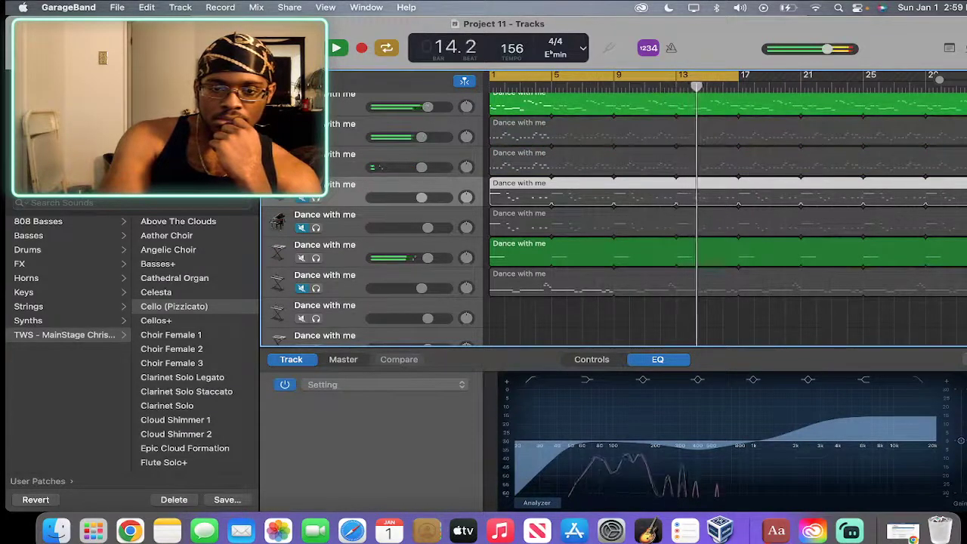
pyautogui.scroll(4, 342, 126)
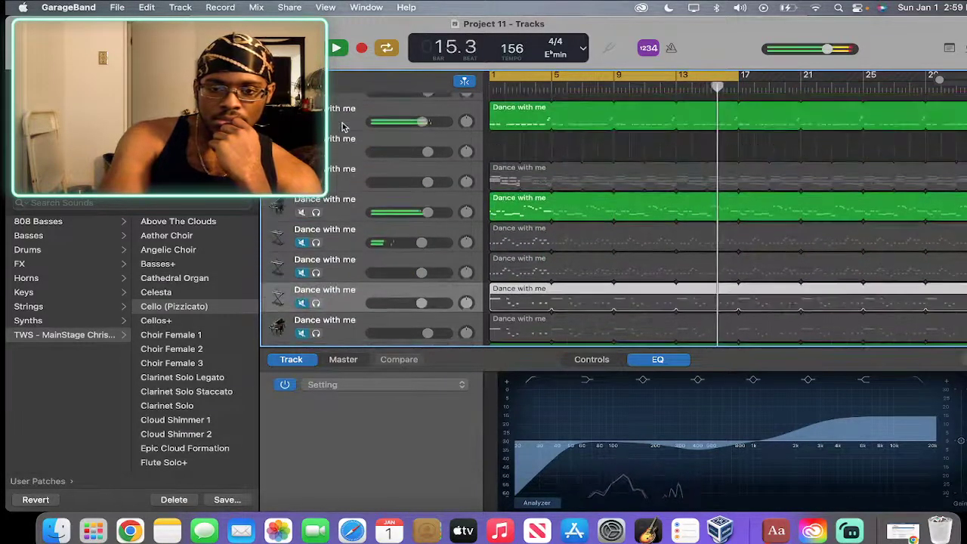
# Mute the Dance with me track directly above the upper stacked muted tracks, and audition the two muted FX Pack tracks, muting both again.
pyautogui.click(301, 212)
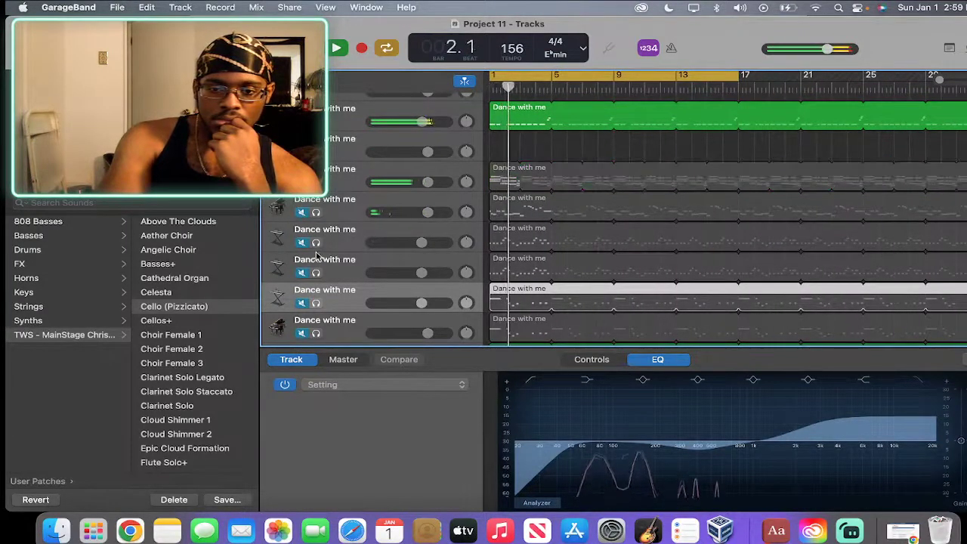
pyautogui.scroll(-3, 313, 272)
pyautogui.scroll(-3, 314, 289)
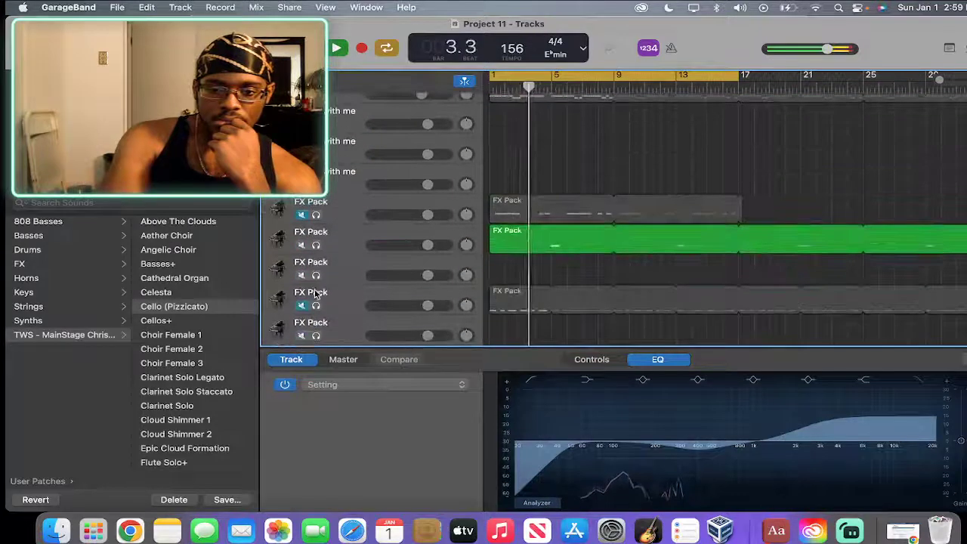
pyautogui.click(301, 305)
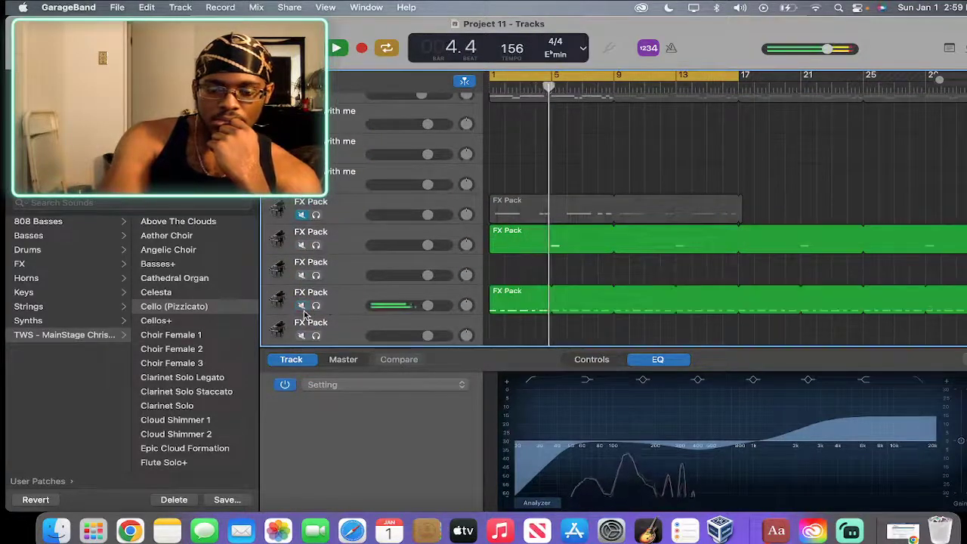
pyautogui.click(302, 215)
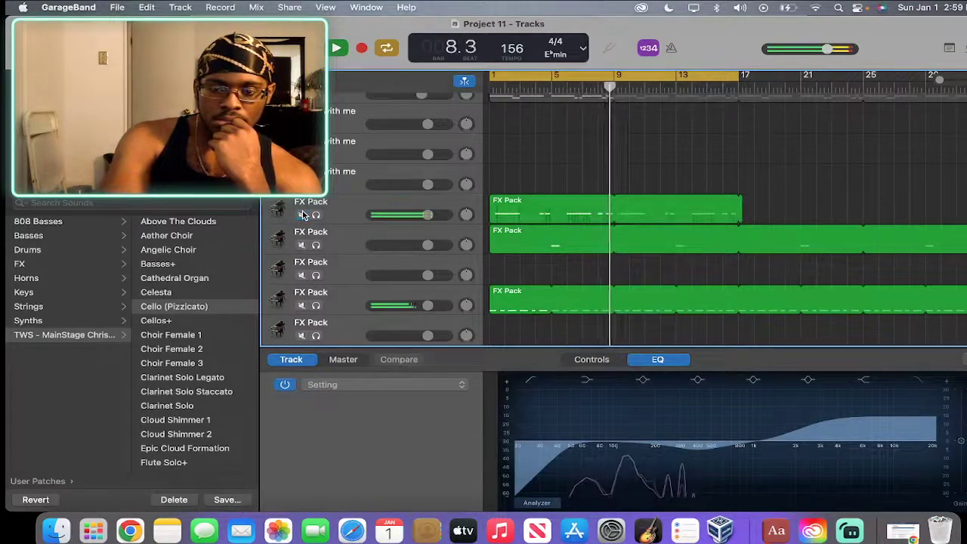
pyautogui.click(301, 215)
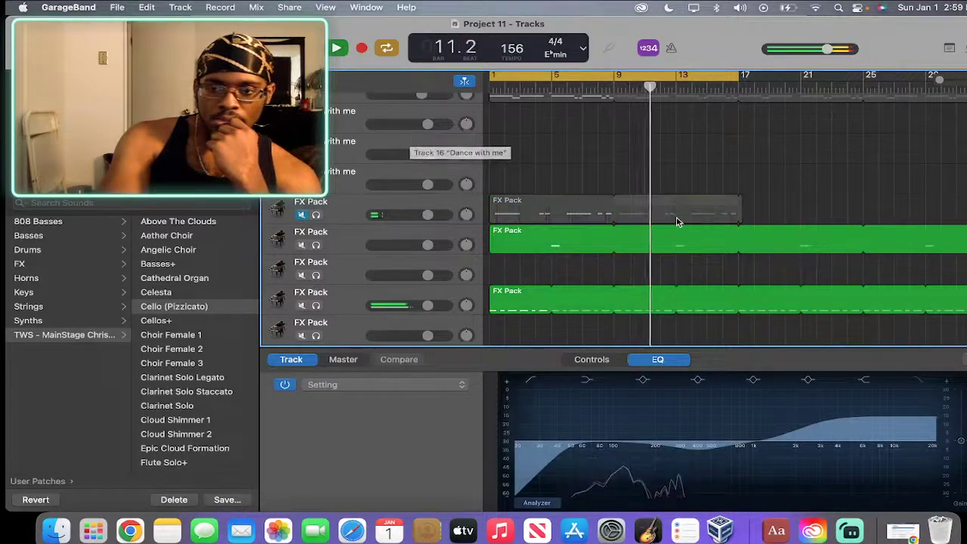
pyautogui.scroll(-5, 675, 216)
pyautogui.click(301, 125)
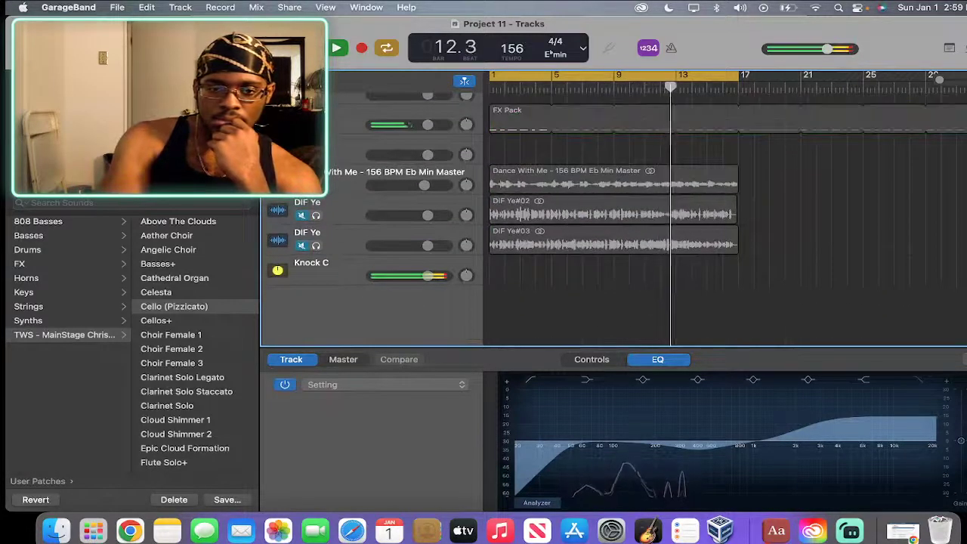
# Save and close Project 11, and bring up the file browser for opening an existing project.
pyautogui.click(14, 23)
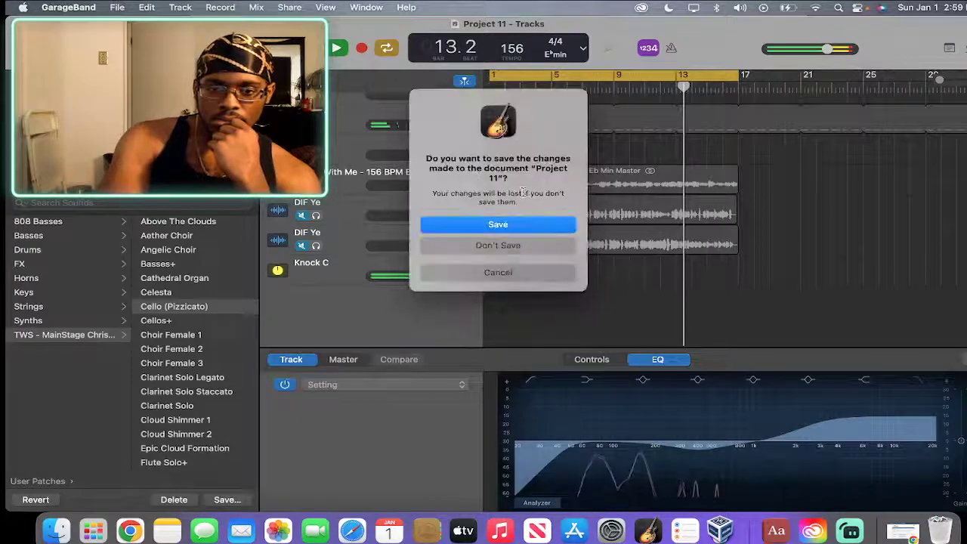
pyautogui.click(539, 226)
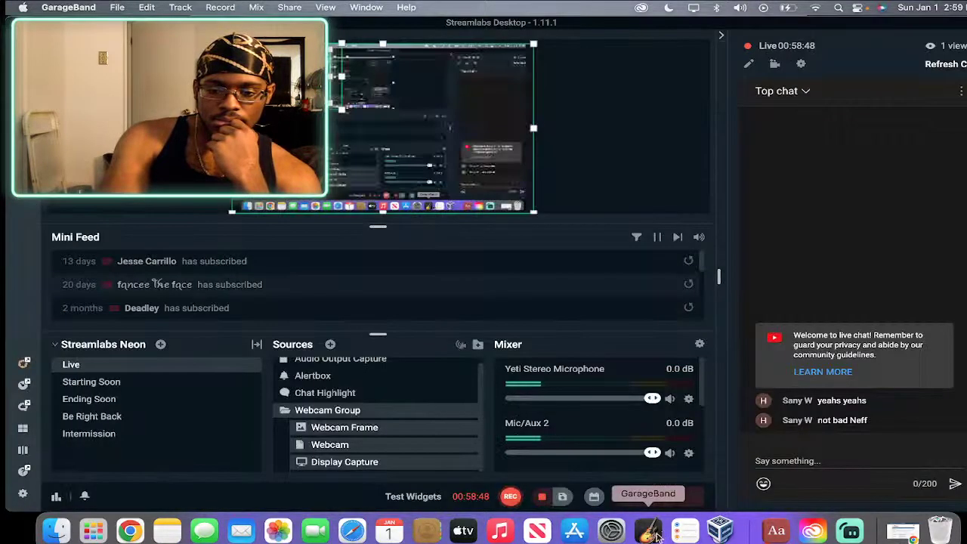
pyautogui.click(650, 531)
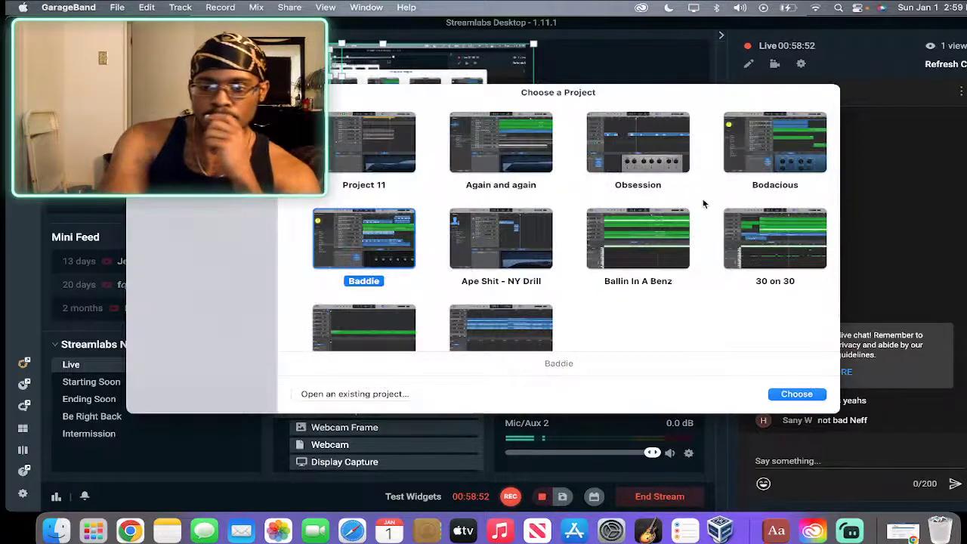
pyautogui.scroll(-2, 604, 287)
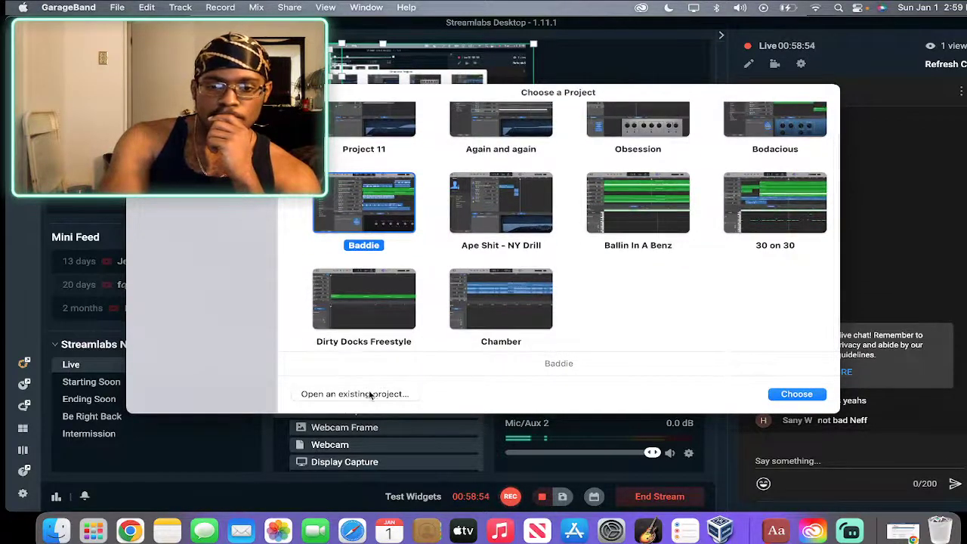
pyautogui.click(370, 395)
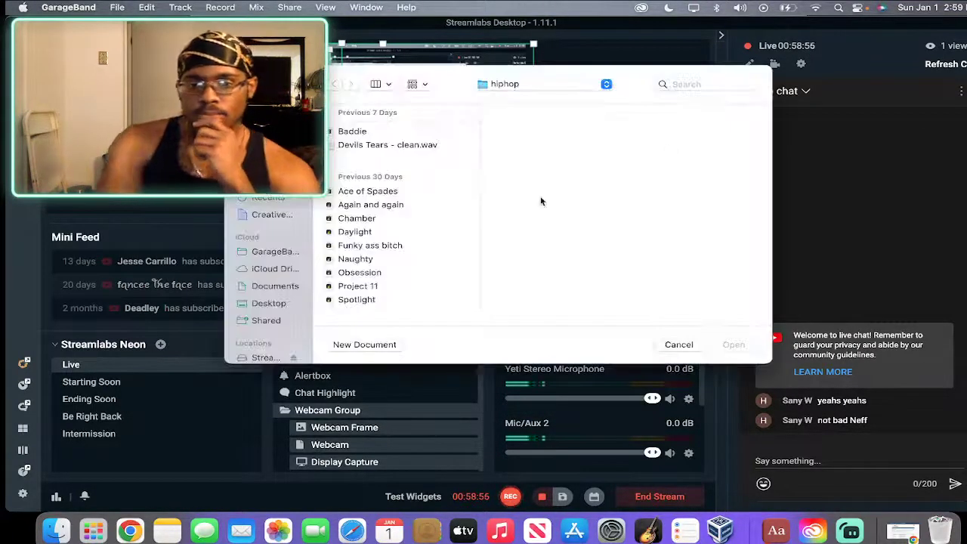
# Open the project In this bitch from the hiphop folder.
pyautogui.scroll(-5, 448, 206)
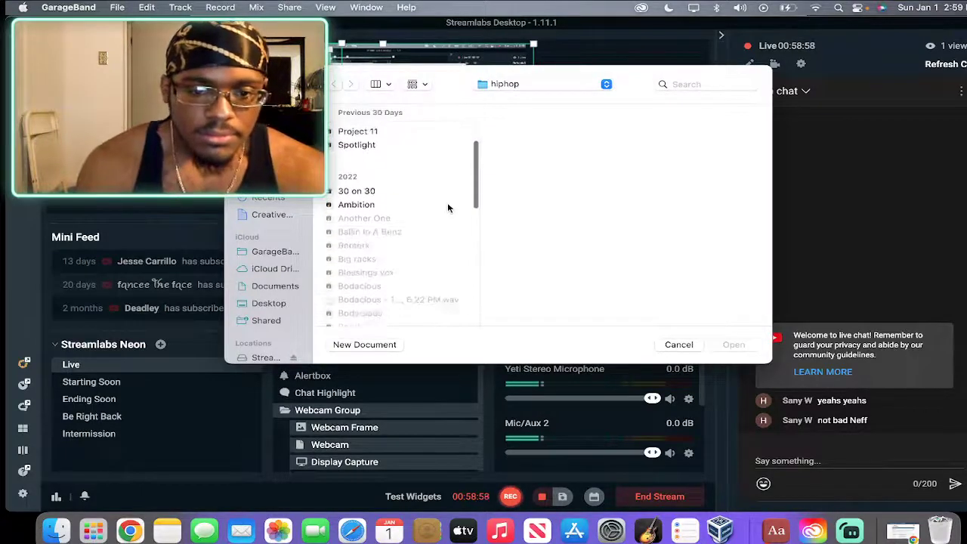
pyautogui.scroll(-5, 448, 207)
pyautogui.click(390, 201)
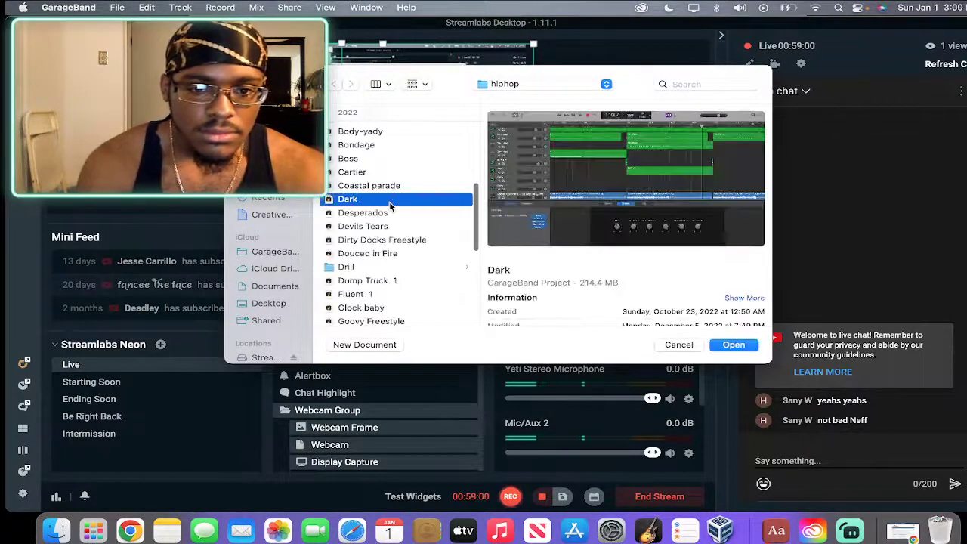
pyautogui.scroll(-4, 391, 261)
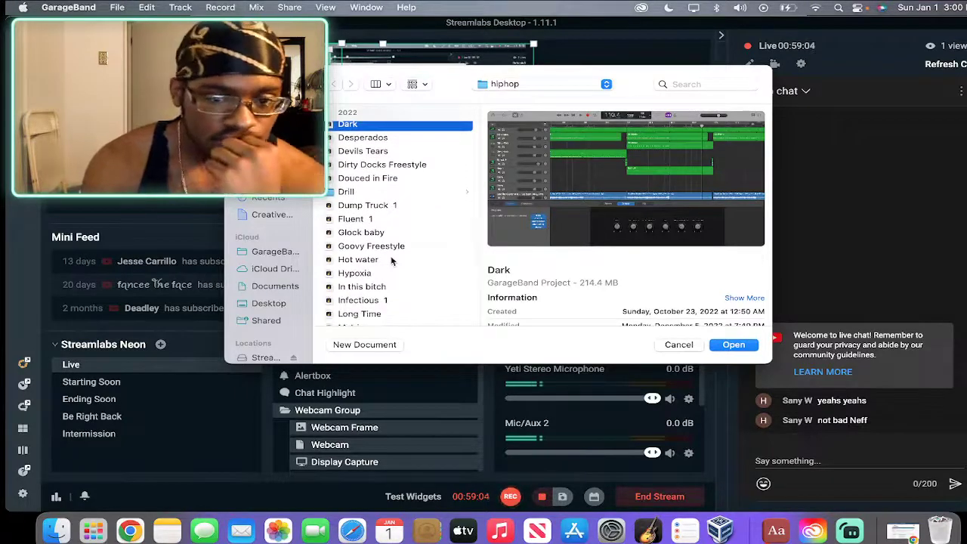
pyautogui.doubleClick(372, 287)
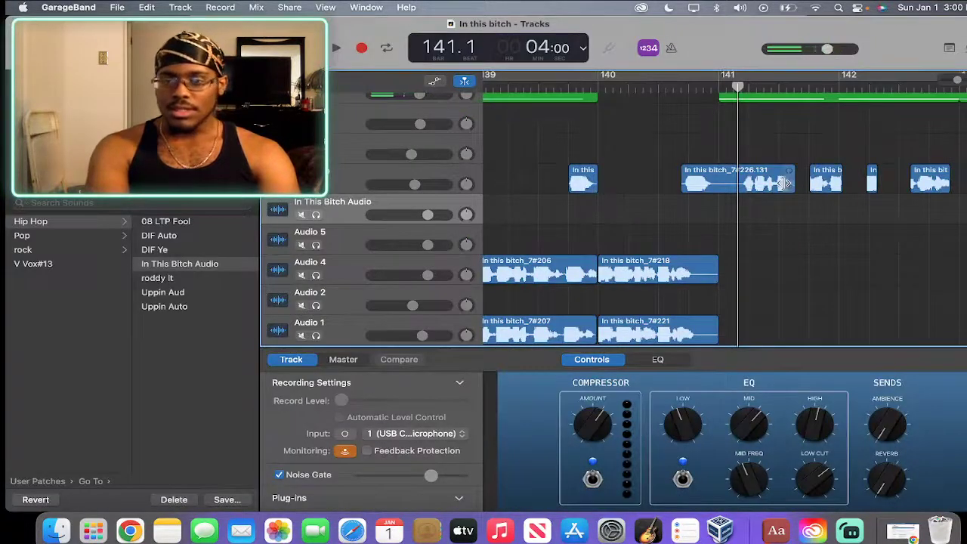
# Play the song from the beginning and look over the vocal regions in its opening bars.
pyautogui.moveTo(785, 183); pyautogui.dragTo(795, 184)
pyautogui.hscroll(-10, 794, 185)
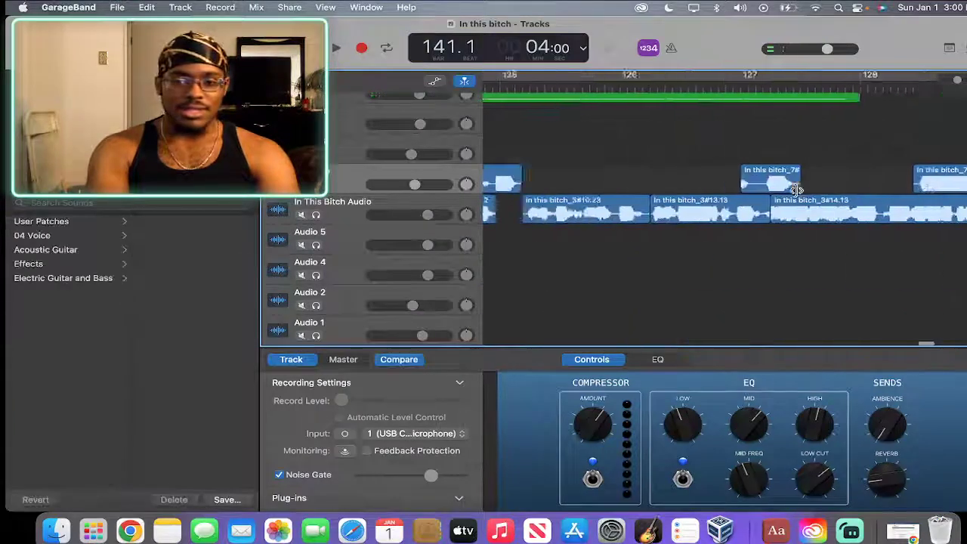
pyautogui.hscroll(-6, 797, 189)
pyautogui.press('Return')
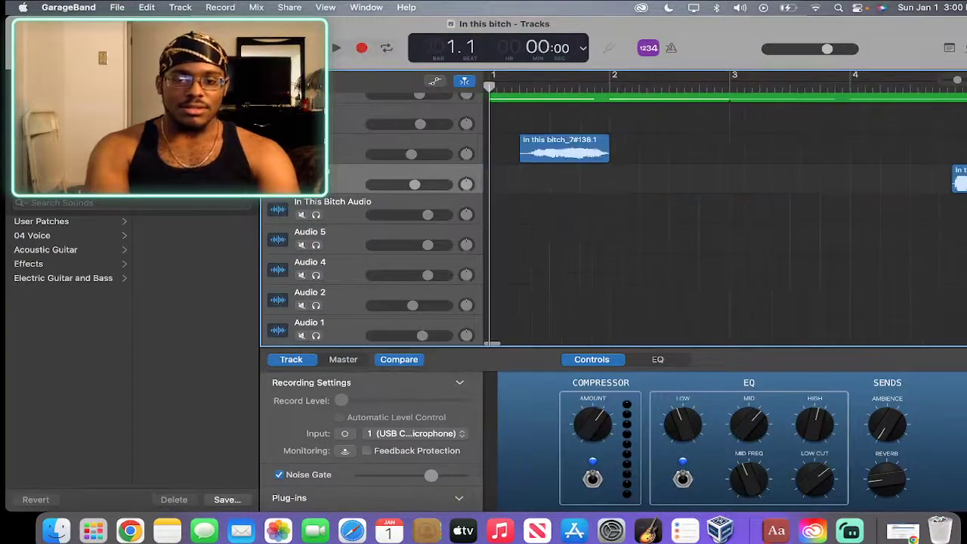
pyautogui.press('space')
pyautogui.hscroll(5, 684, 159)
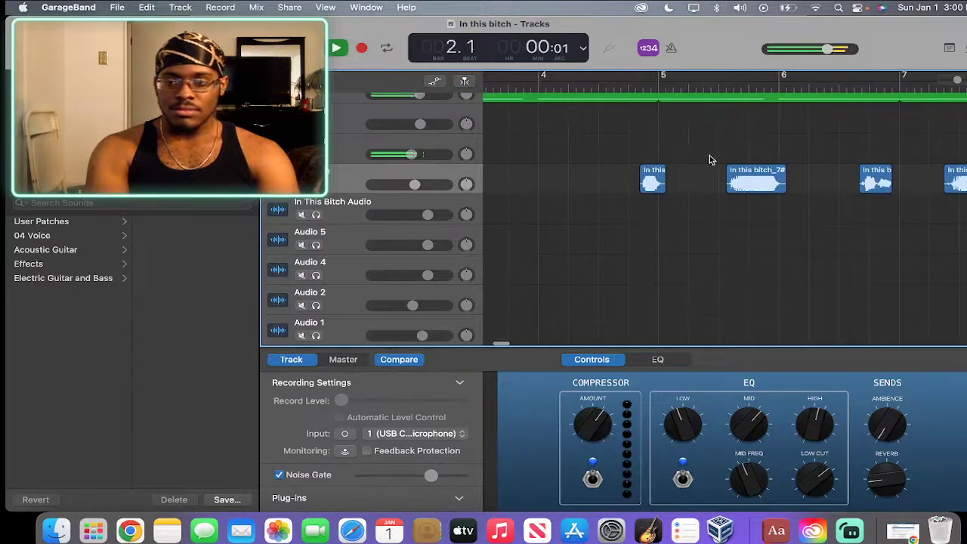
pyautogui.hscroll(3, 710, 159)
pyautogui.hscroll(-8, 710, 159)
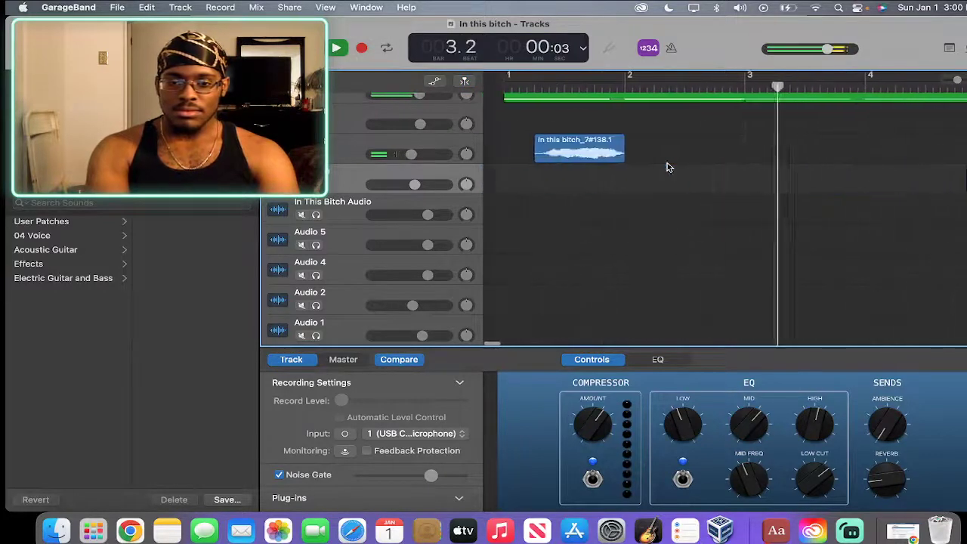
# Extend the vocal region In this bitch_7#138.1 to just past bar 4 and replay the song from the start.
pyautogui.hscroll(1, 642, 160)
pyautogui.moveTo(604, 156); pyautogui.dragTo(872, 156)
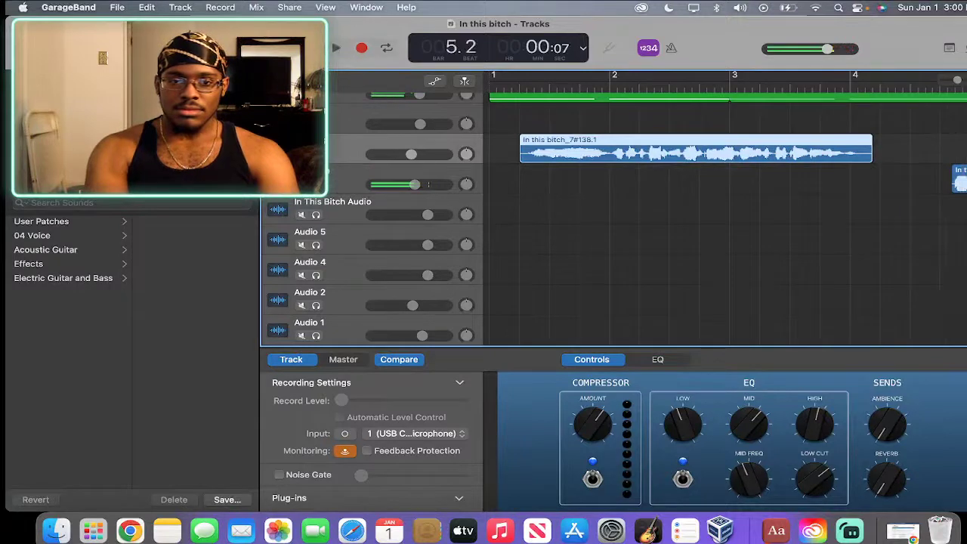
pyautogui.press('Return')
pyautogui.press('space')
# Lengthen the ends of the three short vocal regions between bars 4 and 7 on the track above In This Bitch Audio.
pyautogui.hscroll(3, 663, 212)
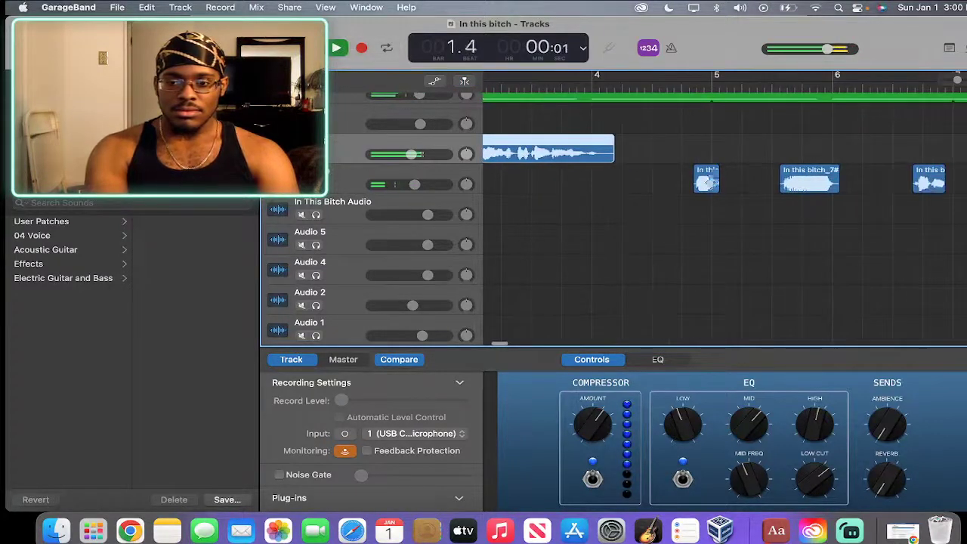
pyautogui.moveTo(717, 181); pyautogui.dragTo(748, 209)
pyautogui.moveTo(837, 183); pyautogui.dragTo(873, 213)
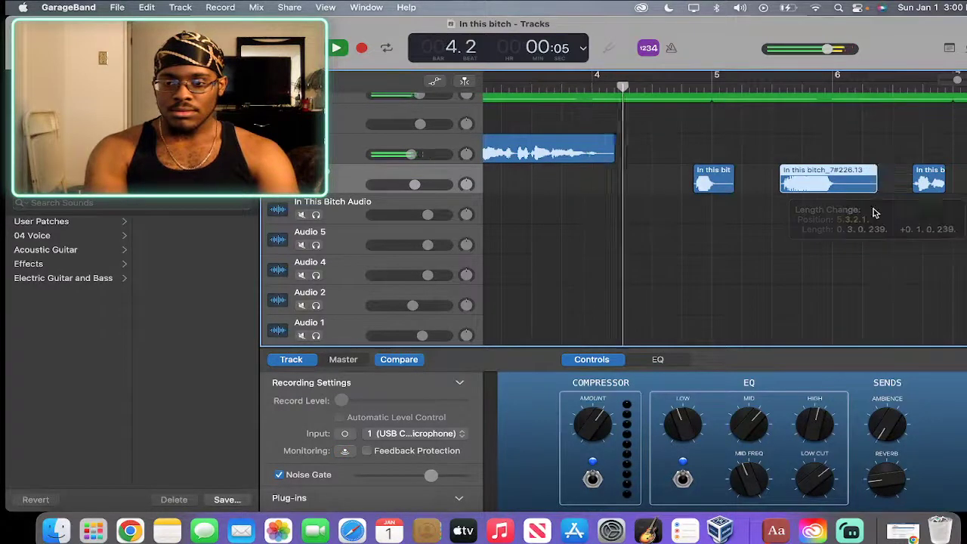
pyautogui.hscroll(5, 831, 197)
pyautogui.moveTo(779, 189); pyautogui.dragTo(820, 210)
# Extend region In this bitch_3#01.3 on In This Bitch Audio to meet 3#08.11, and select the short region after 3#08.11.
pyautogui.hscroll(10, 752, 214)
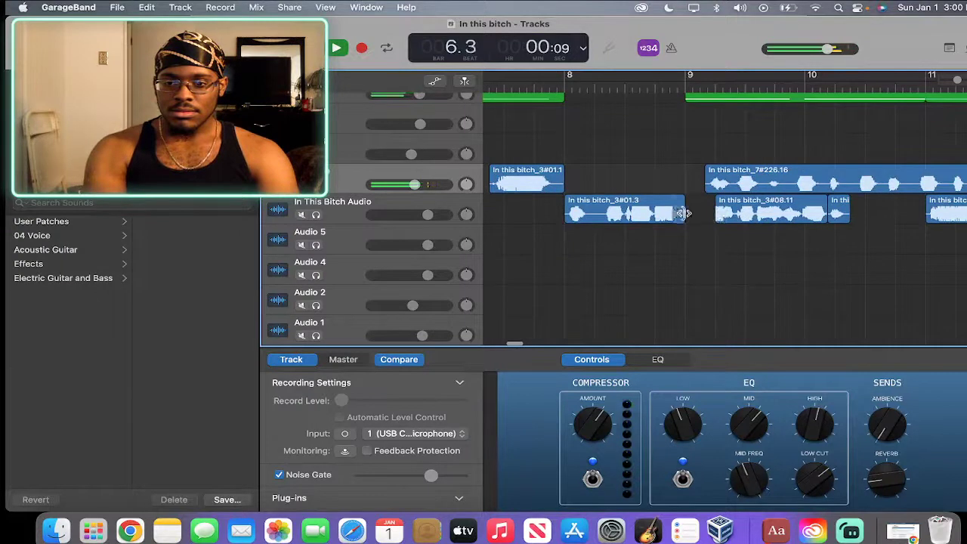
pyautogui.moveTo(683, 213); pyautogui.dragTo(714, 216)
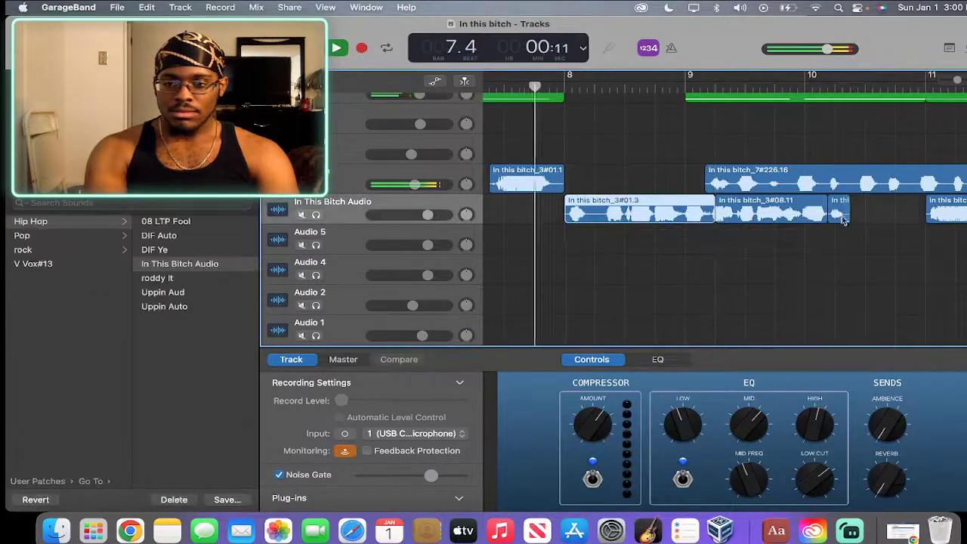
pyautogui.moveTo(843, 219)
pyautogui.mouseDown()
pyautogui.moveTo(884, 215)
pyautogui.moveTo(850, 219)
pyautogui.mouseUp()
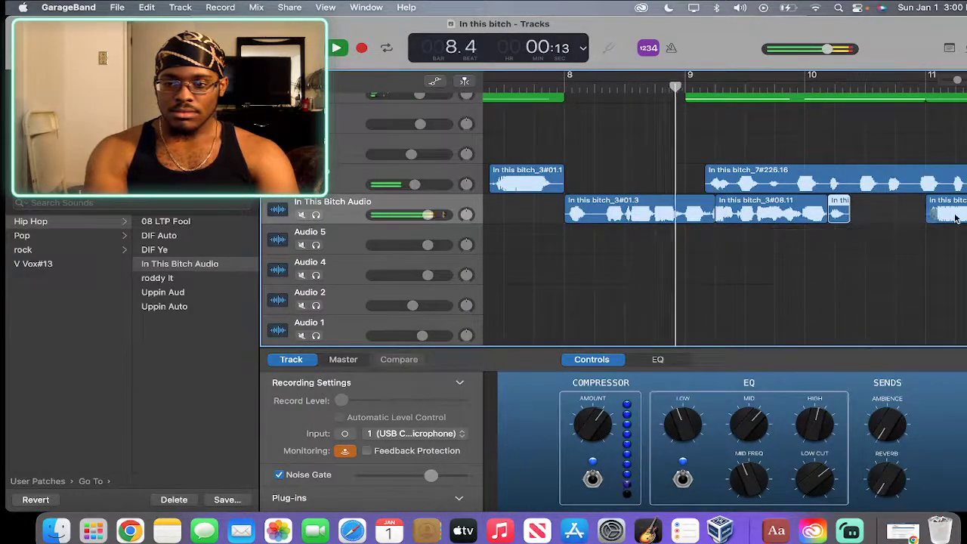
# Extend region 3#01.20 on In This Bitch Audio to meet its next region, and lengthen 7#225.2 on Audio 1 to about bar 14.7.
pyautogui.hscroll(6, 928, 214)
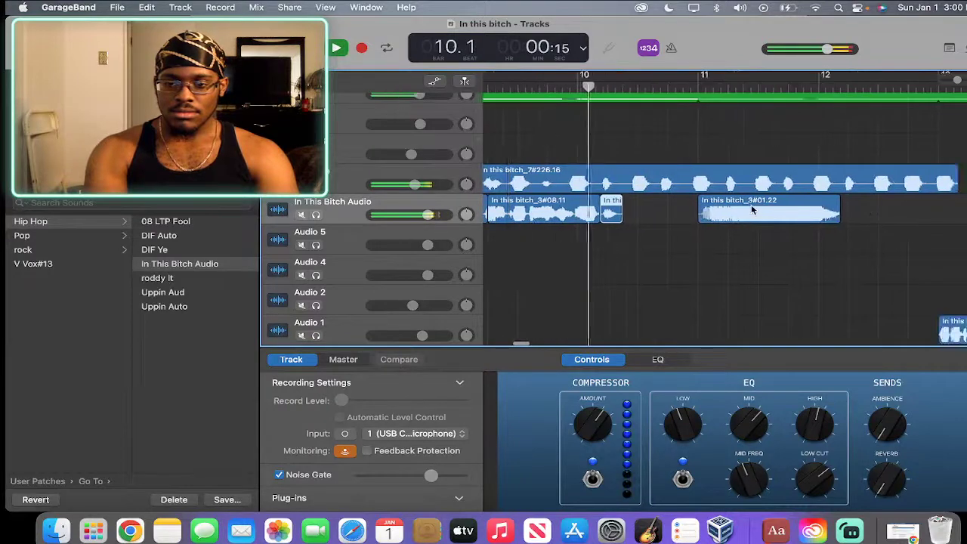
pyautogui.hscroll(10, 751, 210)
pyautogui.scroll(-3, 751, 207)
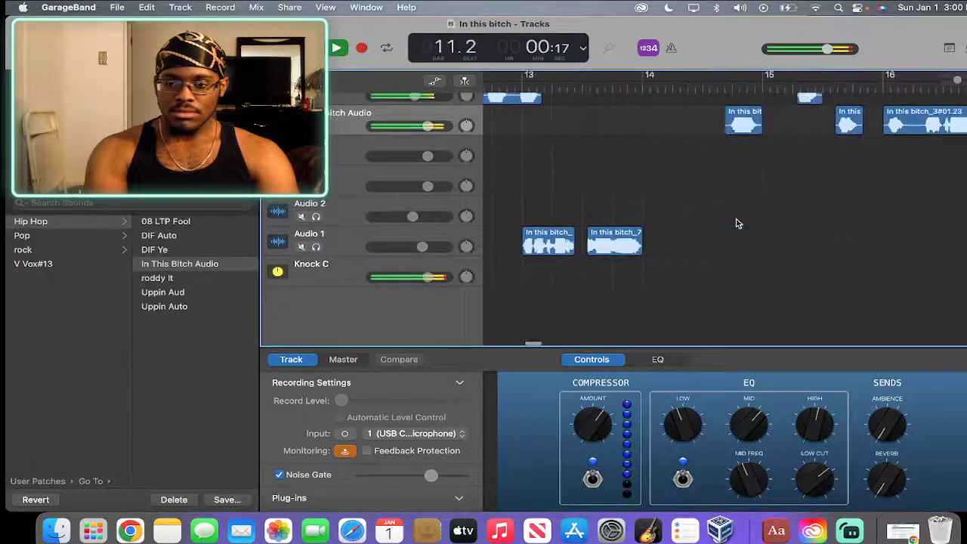
pyautogui.scroll(2, 738, 224)
pyautogui.hscroll(5, 738, 224)
pyautogui.moveTo(637, 182); pyautogui.dragTo(707, 218)
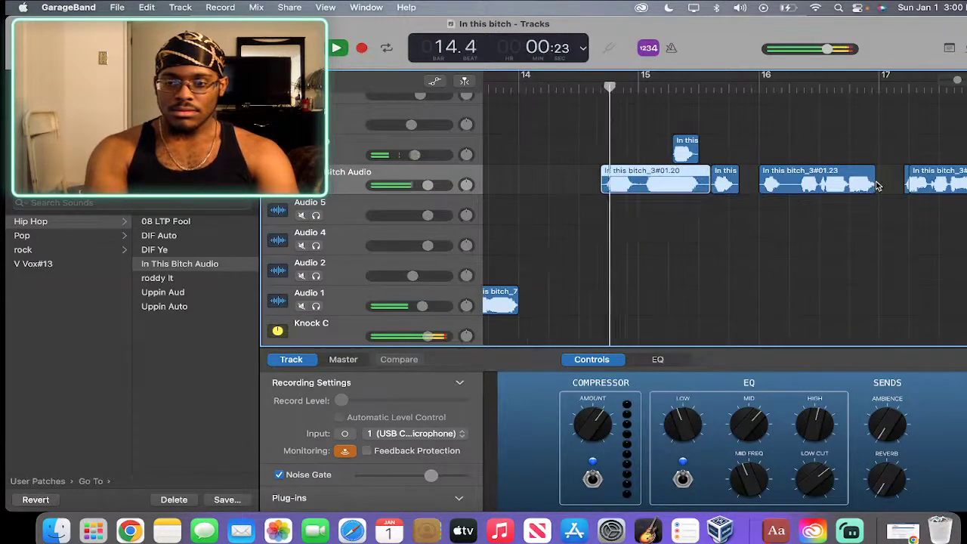
pyautogui.moveTo(518, 308); pyautogui.dragTo(600, 315)
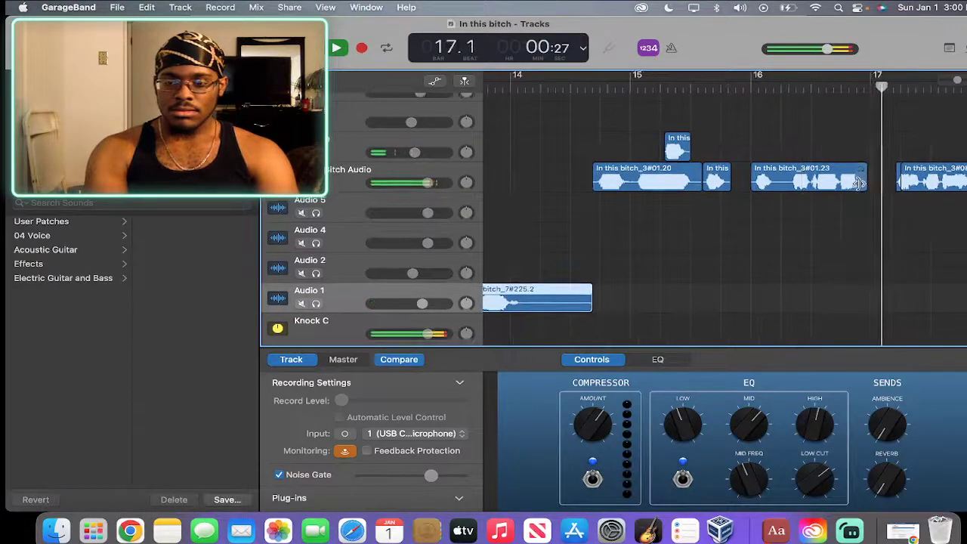
# Extend regions 3#01.23, 3#10.8 and the one before 3#10.11 on In This Bitch Audio to close the gaps to their next regions.
pyautogui.moveTo(859, 184); pyautogui.dragTo(893, 185)
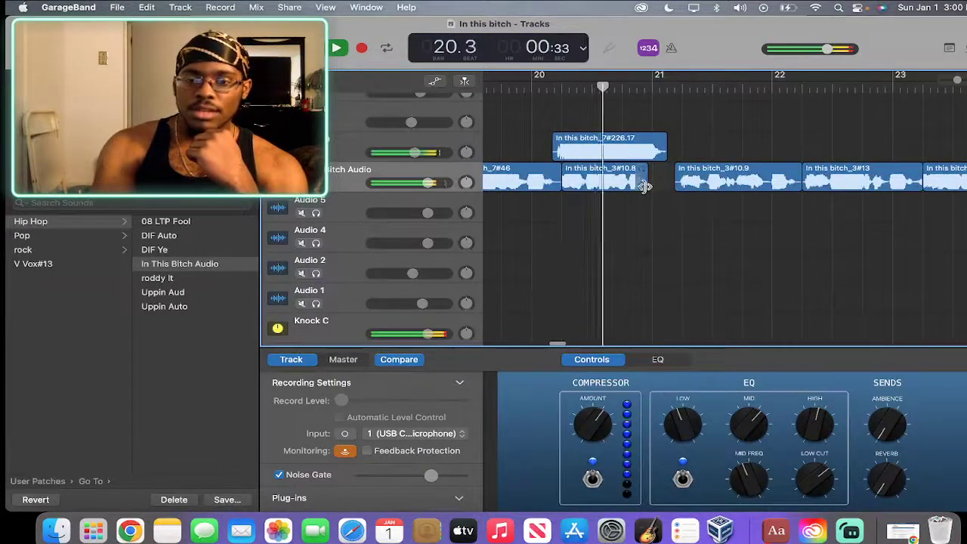
pyautogui.moveTo(644, 186); pyautogui.dragTo(678, 198)
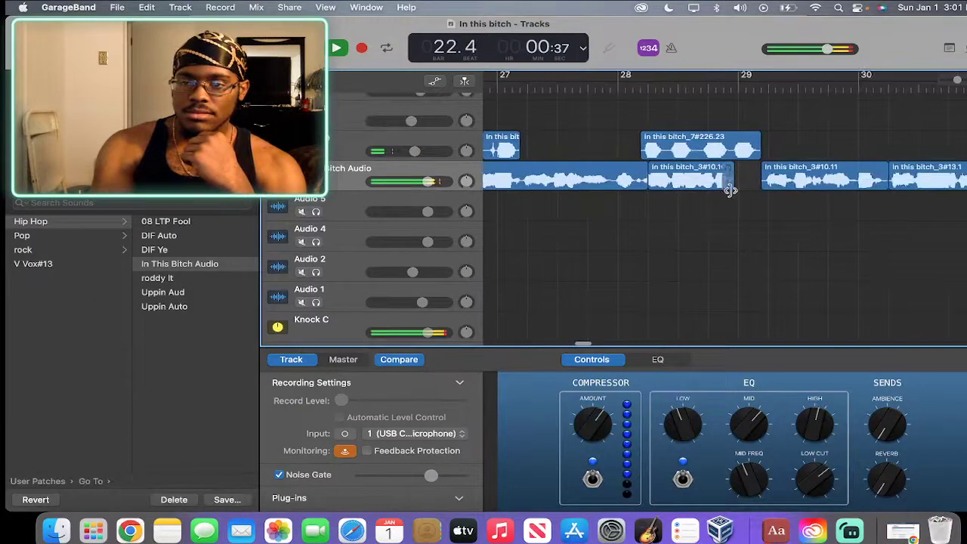
pyautogui.moveTo(731, 186); pyautogui.dragTo(759, 197)
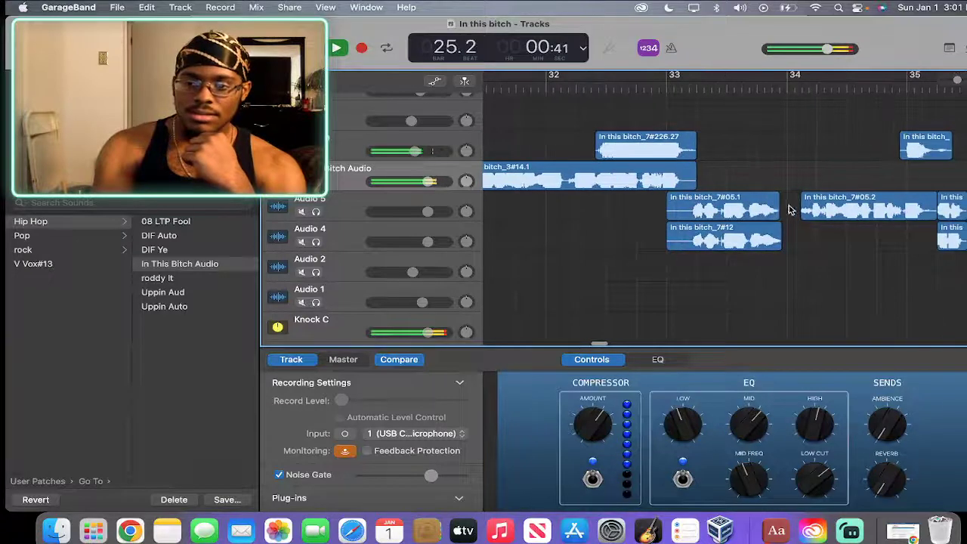
# Adjust the ends of the vocal regions starting at bar 33 on Audio 5 and Audio 4.
pyautogui.moveTo(776, 211); pyautogui.dragTo(756, 229)
pyautogui.moveTo(756, 229); pyautogui.dragTo(758, 230)
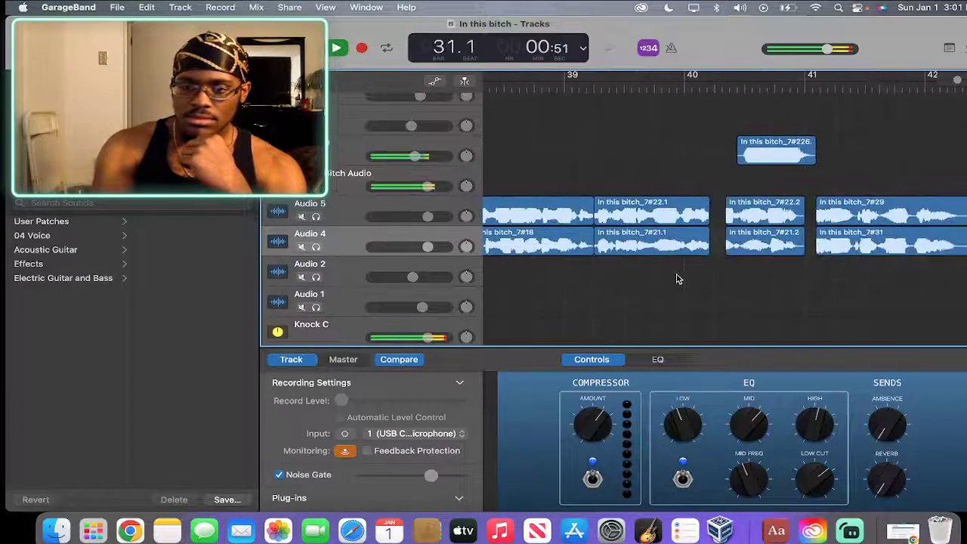
# Extend regions 7#22.1 and 7#21.1 together to meet their following regions, and select 7#29 and 7#31 just after bar 41.
pyautogui.moveTo(677, 280); pyautogui.dragTo(672, 185)
pyautogui.moveTo(704, 250); pyautogui.dragTo(724, 251)
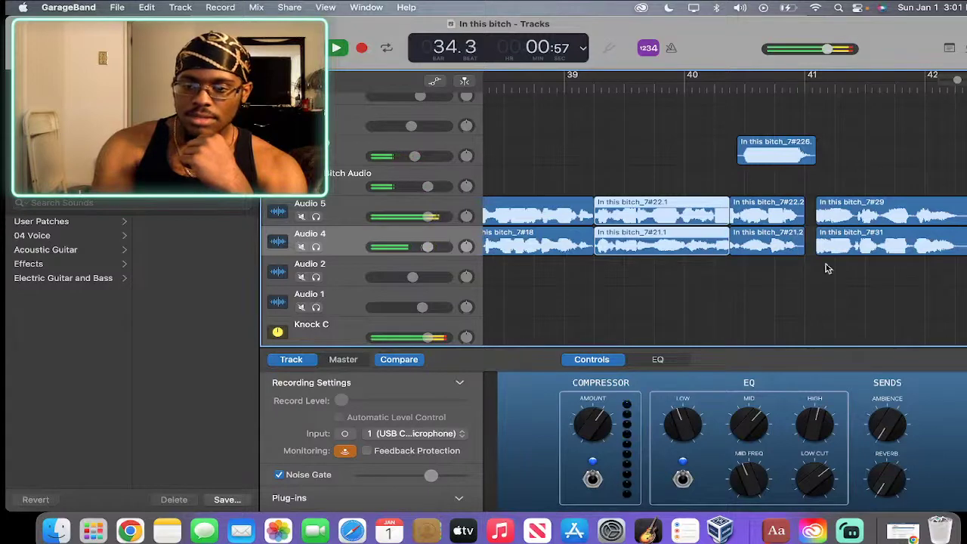
pyautogui.moveTo(827, 268); pyautogui.dragTo(824, 192)
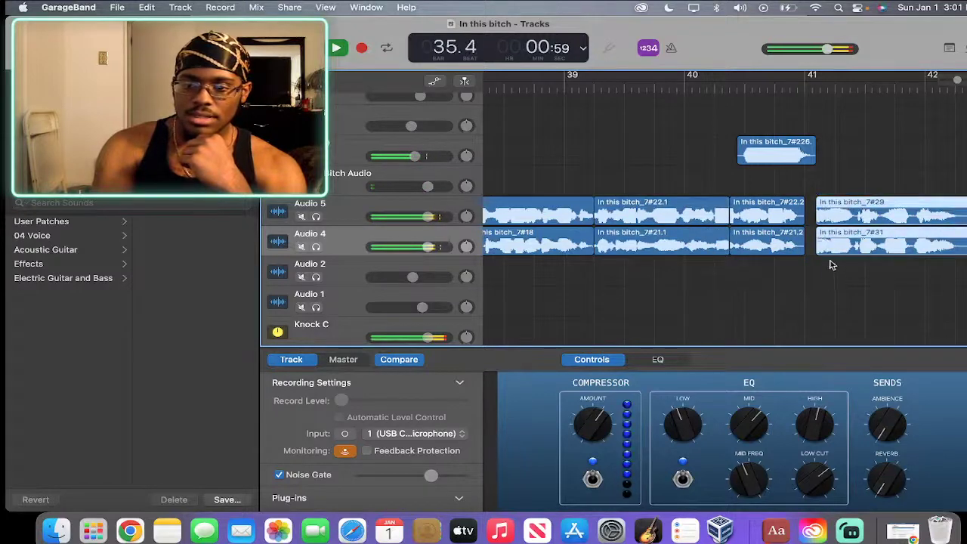
# Close the gaps before 7#29 and 7#31, after the short pair at bar 43 on Audio 5 and Audio 4, and after 7#40.
pyautogui.moveTo(824, 253); pyautogui.dragTo(814, 262)
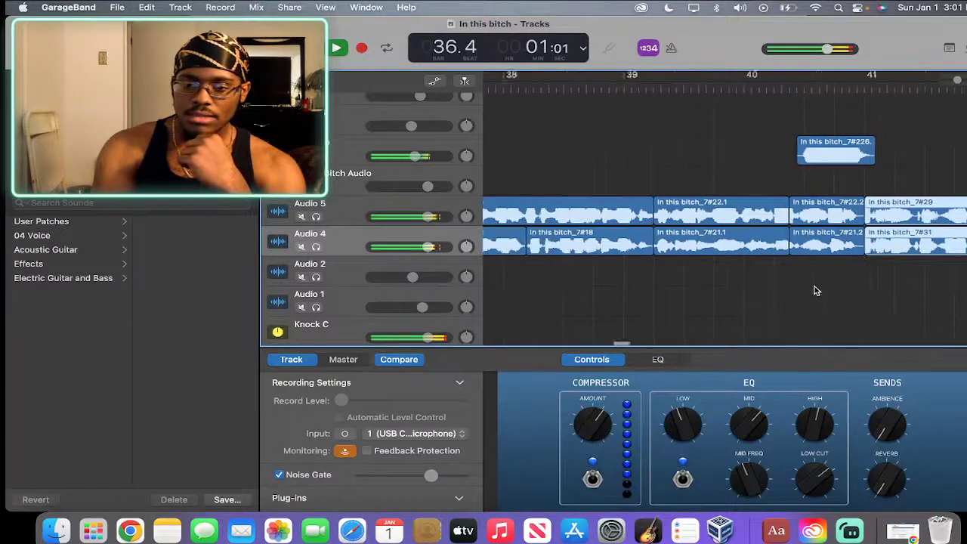
pyautogui.hscroll(10, 814, 291)
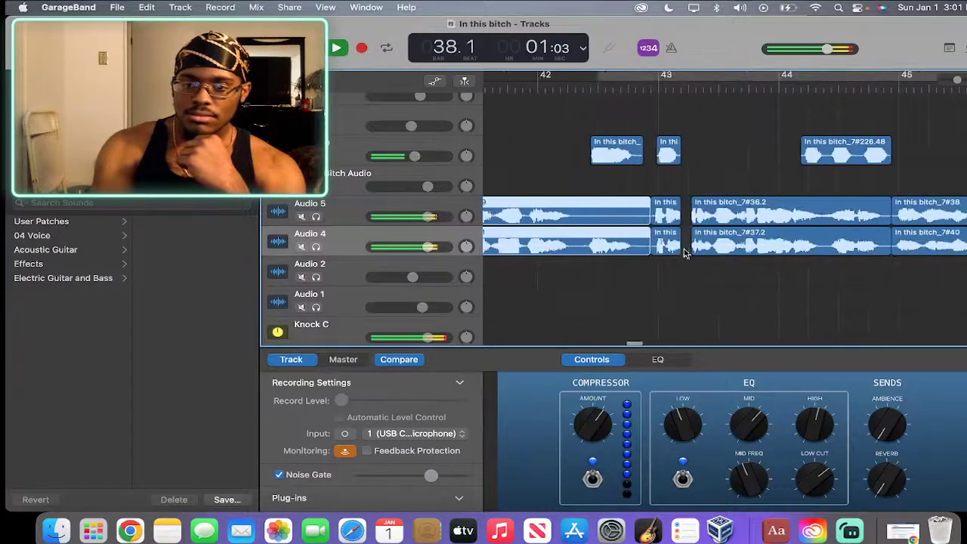
pyautogui.moveTo(677, 275); pyautogui.dragTo(666, 191)
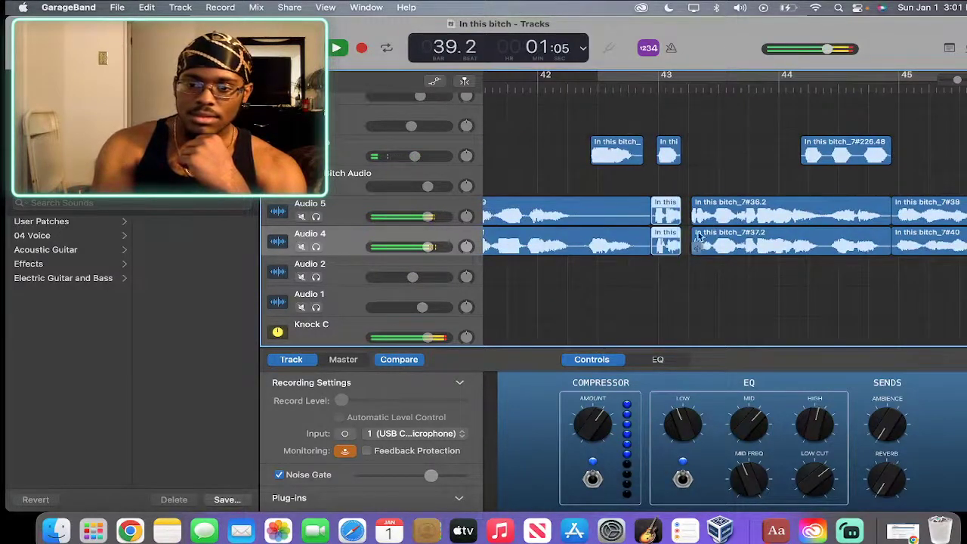
pyautogui.moveTo(676, 247); pyautogui.dragTo(689, 262)
pyautogui.hscroll(6, 745, 263)
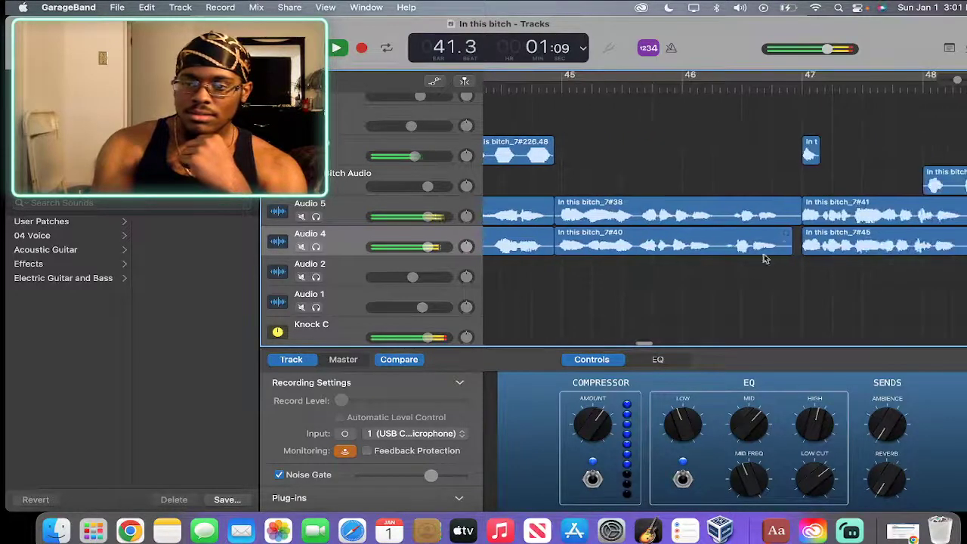
pyautogui.moveTo(788, 246); pyautogui.dragTo(796, 263)
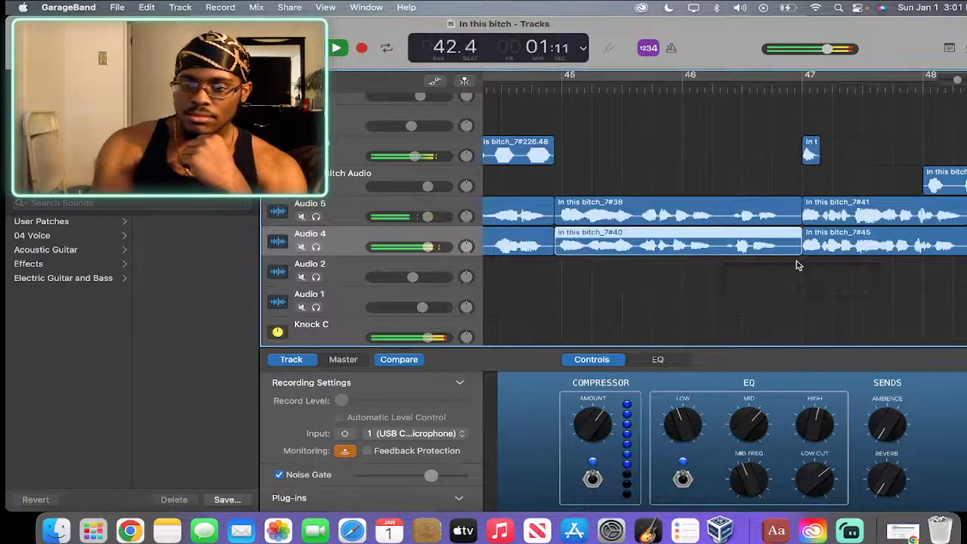
# Extend regions 3#01.25, 3#10.12 and 3#10.14 on In This Bitch Audio to meet their next regions.
pyautogui.hscroll(4, 797, 264)
pyautogui.hscroll(2, 797, 265)
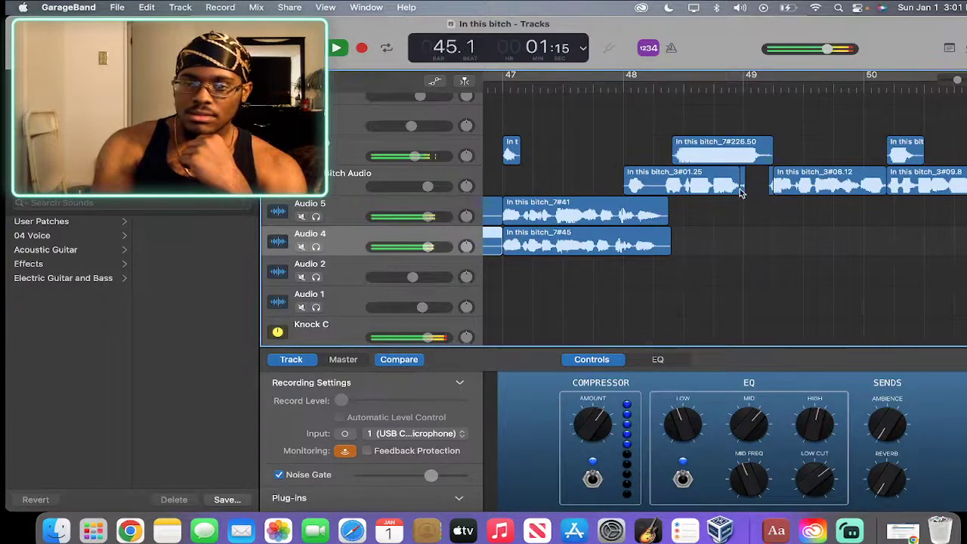
pyautogui.click(739, 191)
pyautogui.doubleClick(739, 191)
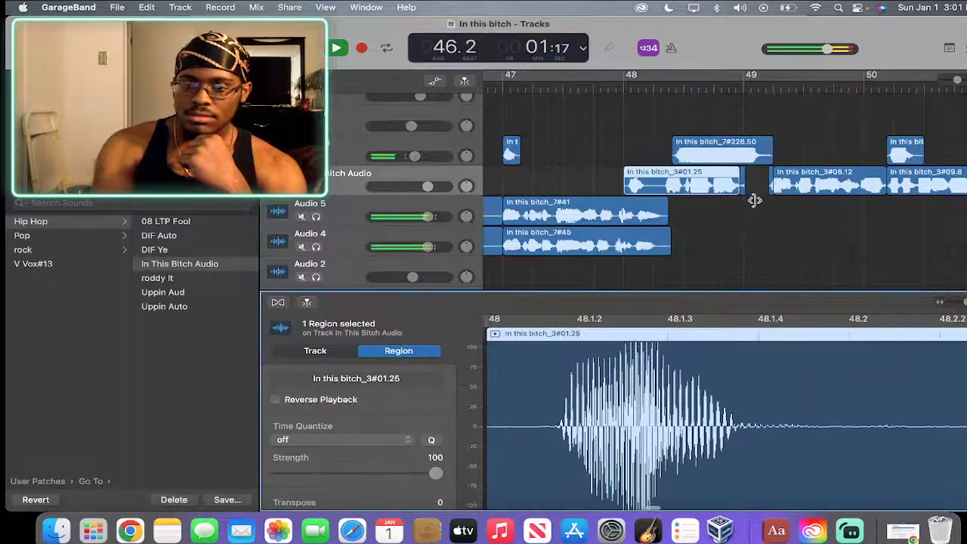
pyautogui.moveTo(741, 194); pyautogui.dragTo(771, 195)
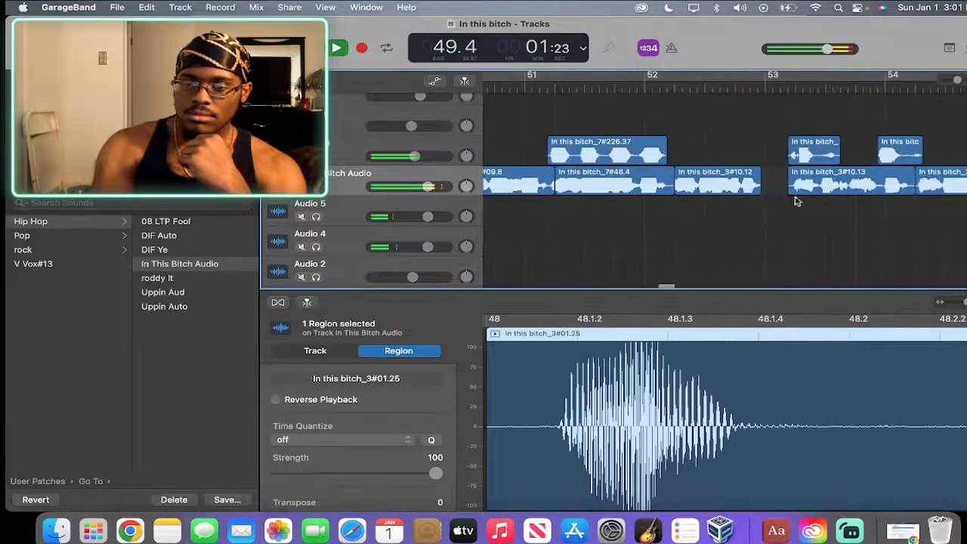
pyautogui.moveTo(759, 194); pyautogui.dragTo(773, 195)
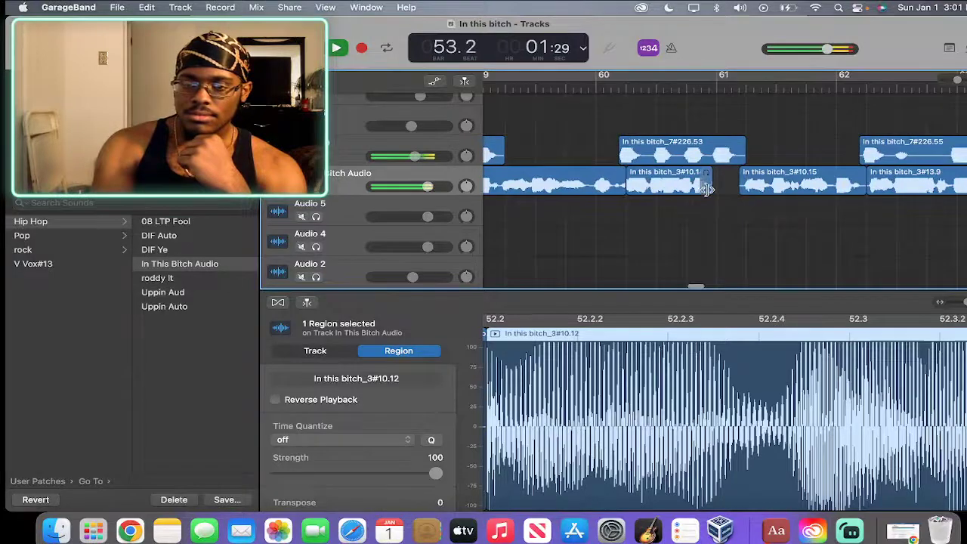
pyautogui.moveTo(706, 189); pyautogui.dragTo(738, 191)
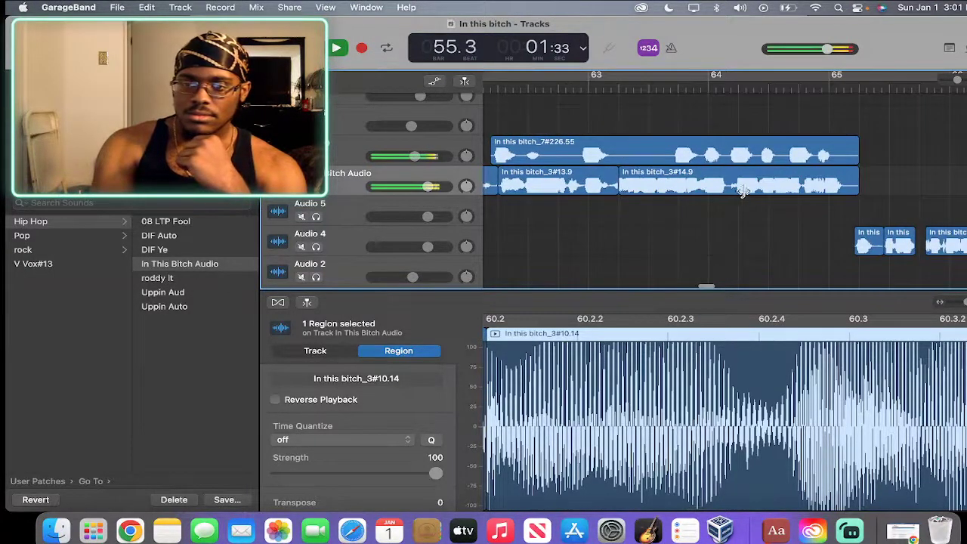
# Close the gaps between the Audio 4 regions from bar 65 to bar 75, including those after 7#56.6, 7#76.1 and 7#77.1.
pyautogui.moveTo(753, 249); pyautogui.dragTo(777, 253)
pyautogui.hscroll(3, 793, 257)
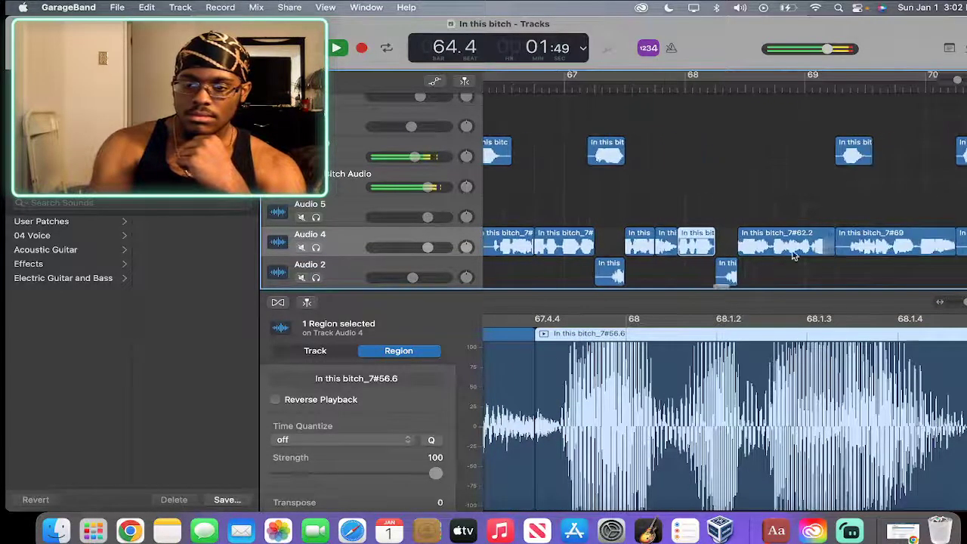
pyautogui.hscroll(10, 759, 253)
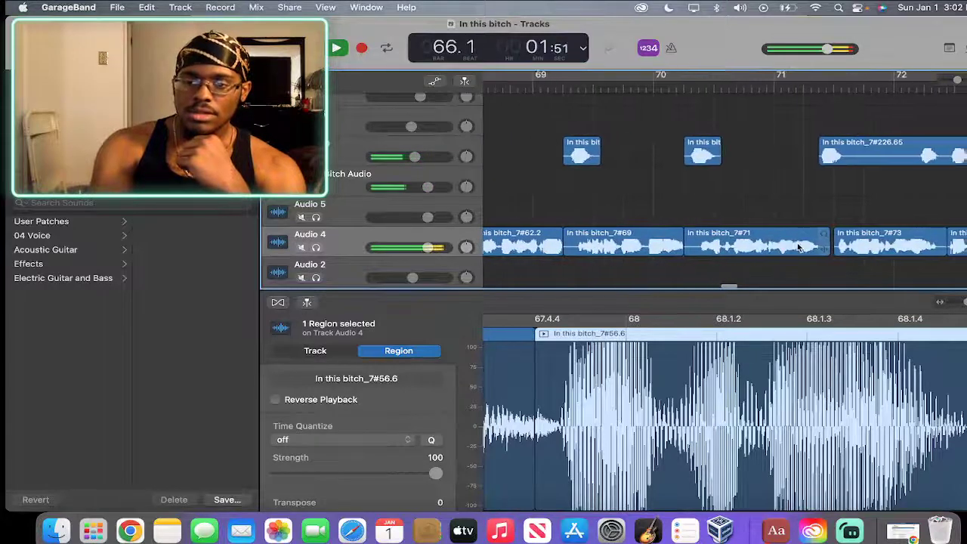
pyautogui.hscroll(2, 798, 248)
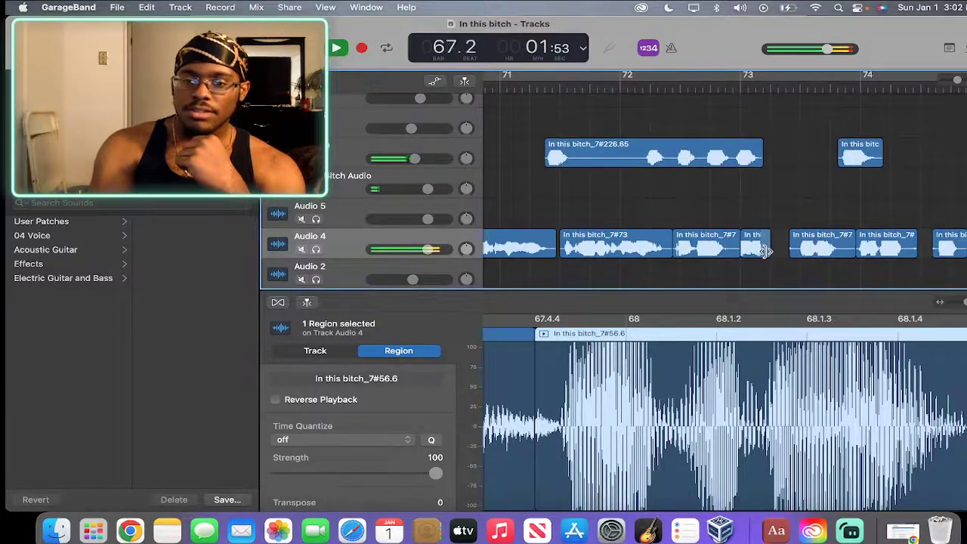
pyautogui.moveTo(765, 251); pyautogui.dragTo(785, 261)
pyautogui.hscroll(6, 741, 261)
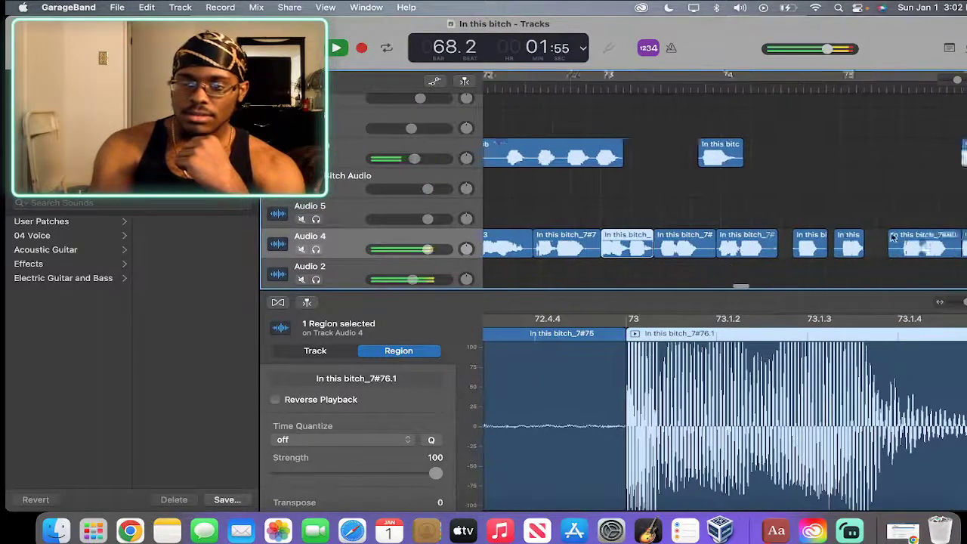
pyautogui.moveTo(618, 252); pyautogui.dragTo(638, 252)
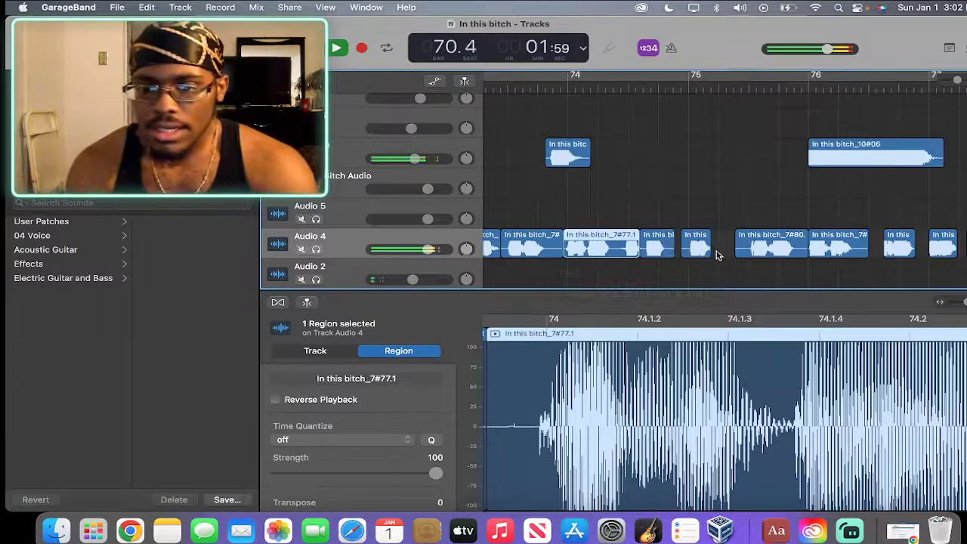
pyautogui.moveTo(708, 251); pyautogui.dragTo(770, 255)
# Extend 7#83.1 and 7#83.2 on Audio 4 to meet their next regions, and pull the start of 7#92.2 back toward the preceding region.
pyautogui.hscroll(2, 775, 257)
pyautogui.hscroll(6, 775, 258)
pyautogui.hscroll(5, 732, 257)
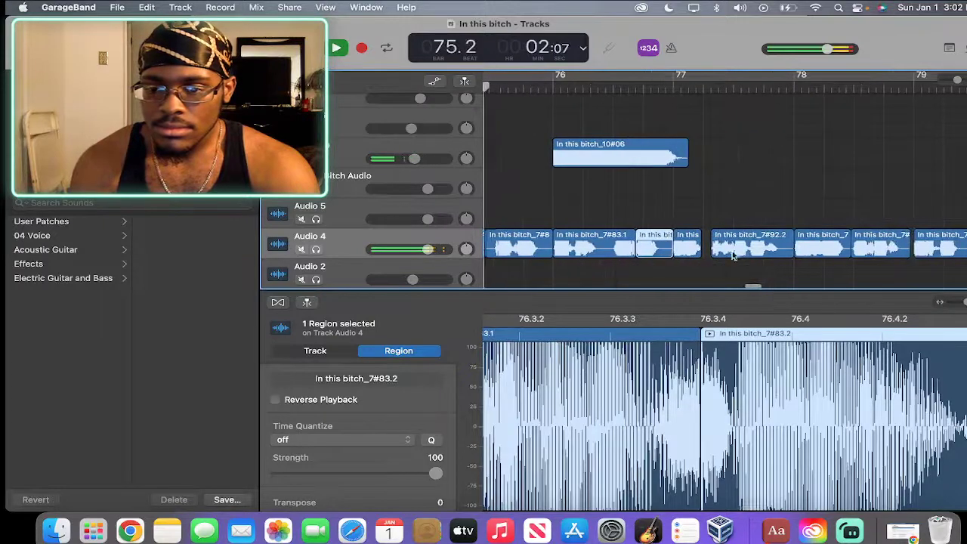
pyautogui.click(709, 252)
pyautogui.click(713, 253)
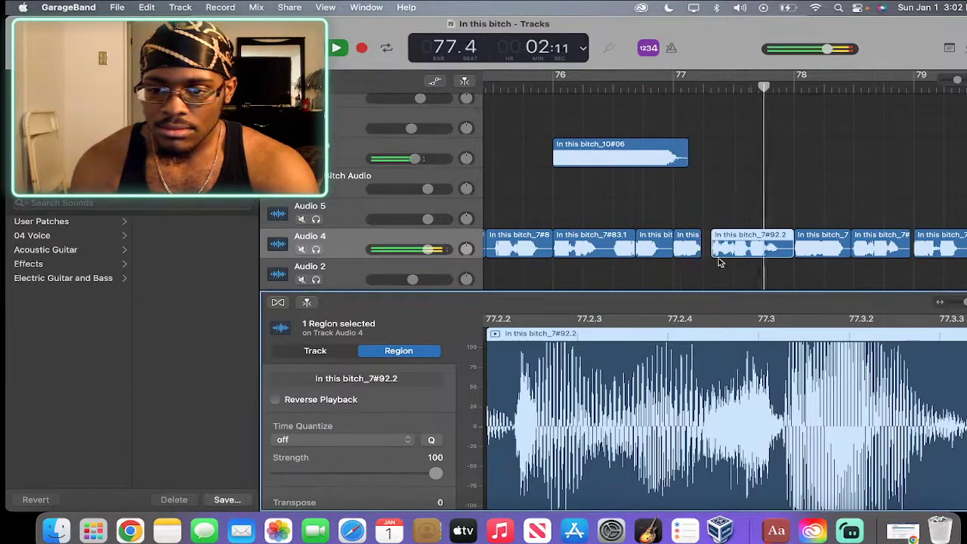
pyautogui.moveTo(711, 253); pyautogui.dragTo(706, 252)
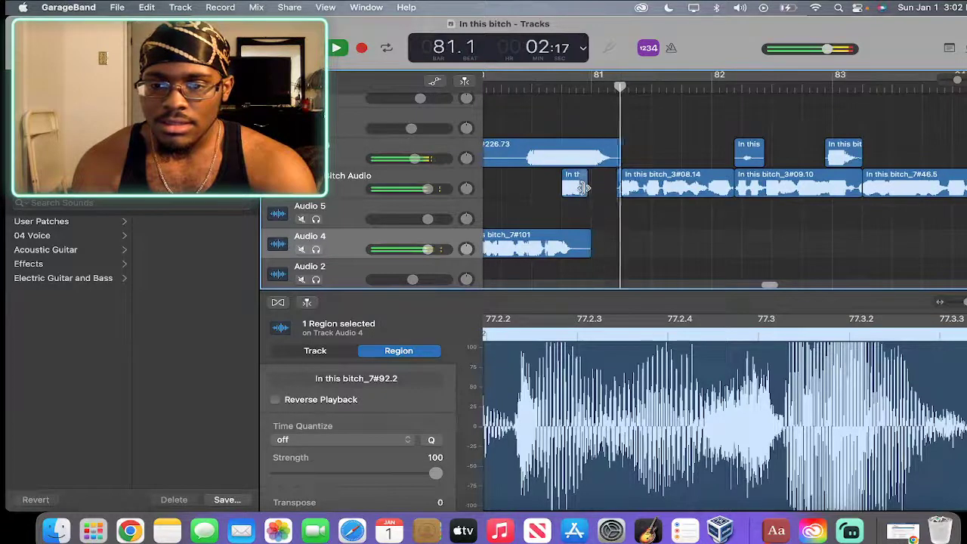
# Extend regions 3#01.29, 3#10.16 and 3#10.18 on In This Bitch Audio to close the gaps to their next regions.
pyautogui.moveTo(582, 188); pyautogui.dragTo(621, 193)
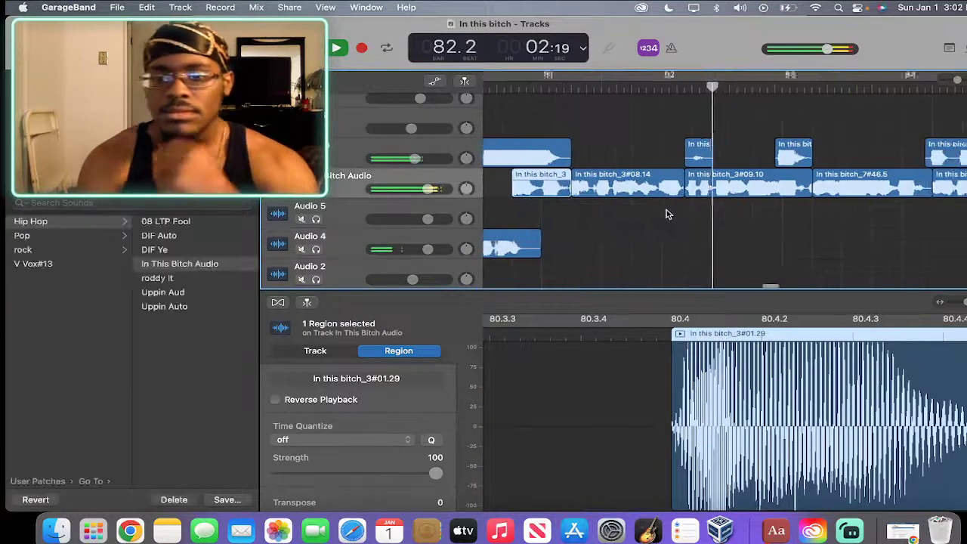
pyautogui.click(686, 189)
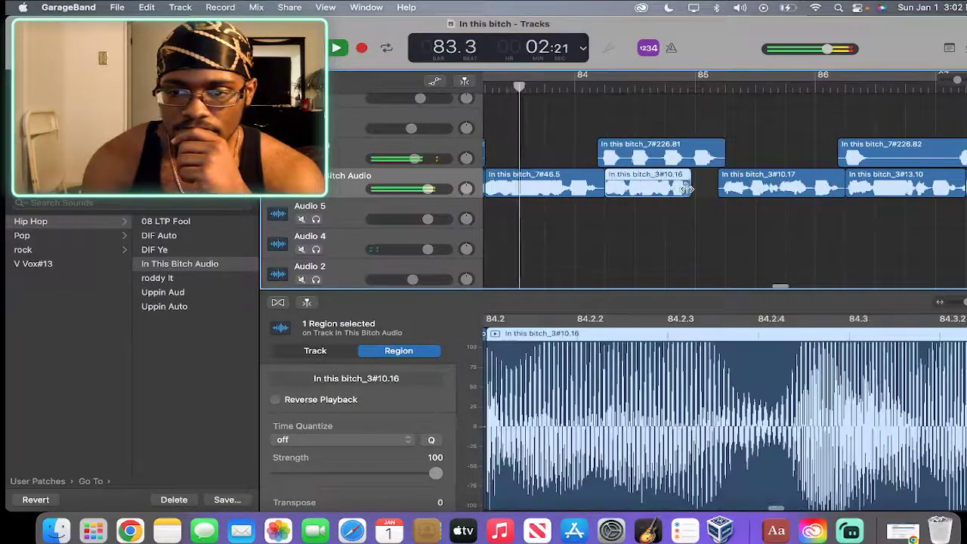
pyautogui.moveTo(686, 188); pyautogui.dragTo(718, 205)
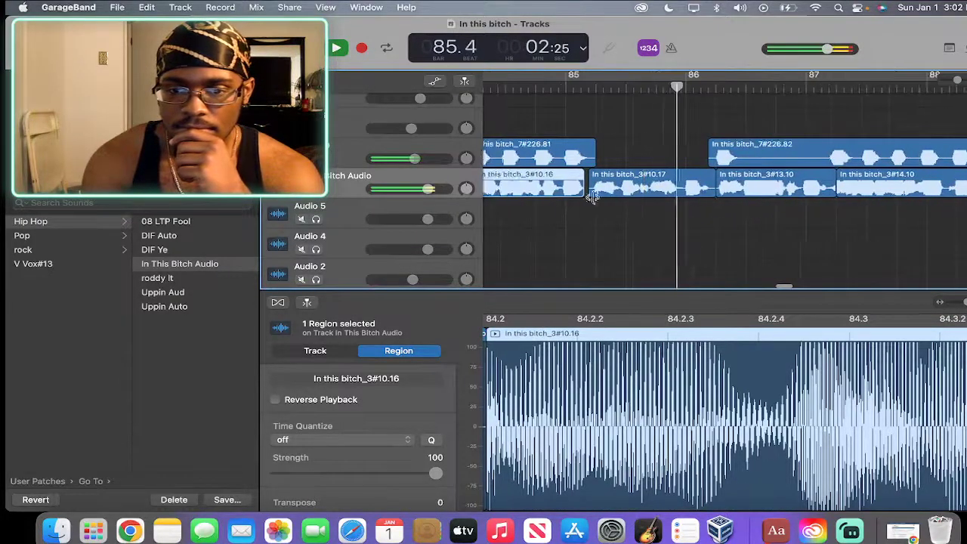
pyautogui.moveTo(577, 190); pyautogui.dragTo(597, 198)
pyautogui.hscroll(10, 732, 198)
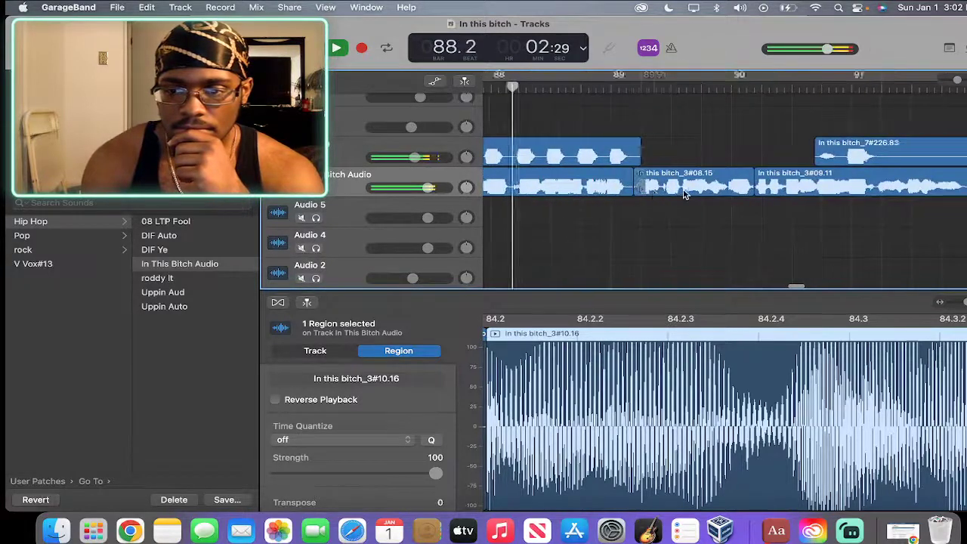
pyautogui.moveTo(778, 189); pyautogui.dragTo(906, 206)
# Extend the Audio 4 regions from bar 97 through 7#113.15, including 7#113.13, to meet their following regions.
pyautogui.hscroll(10, 808, 207)
pyautogui.hscroll(6, 794, 214)
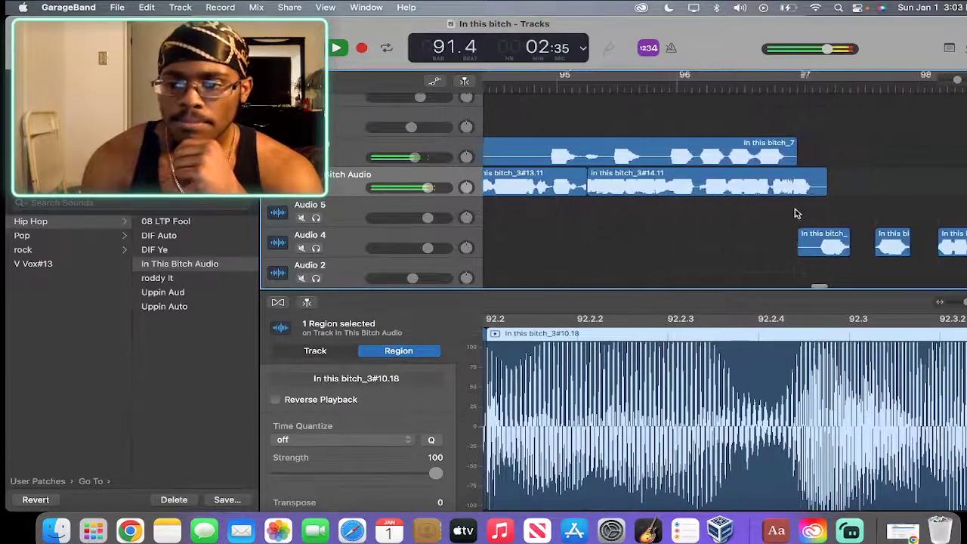
pyautogui.moveTo(661, 250); pyautogui.dragTo(755, 250)
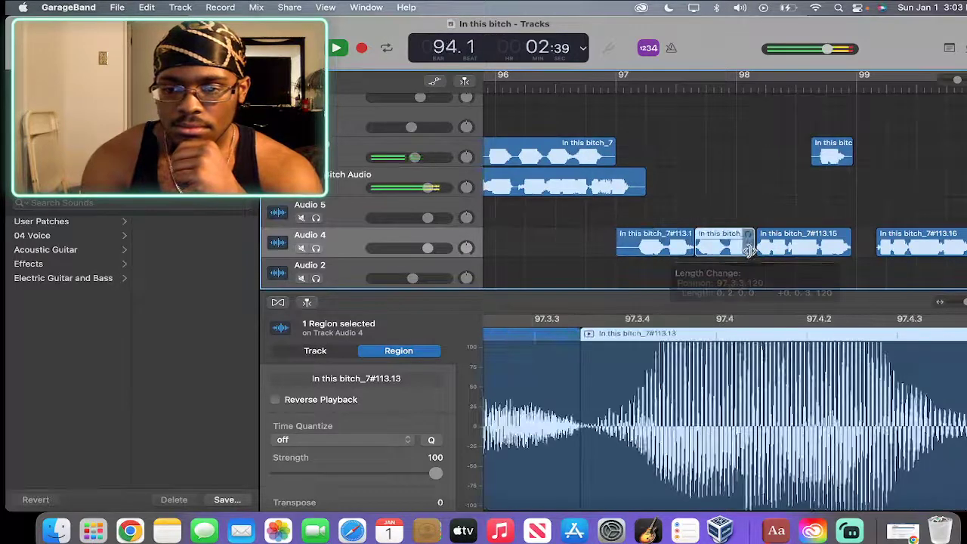
pyautogui.click(842, 250)
pyautogui.moveTo(842, 249); pyautogui.dragTo(876, 251)
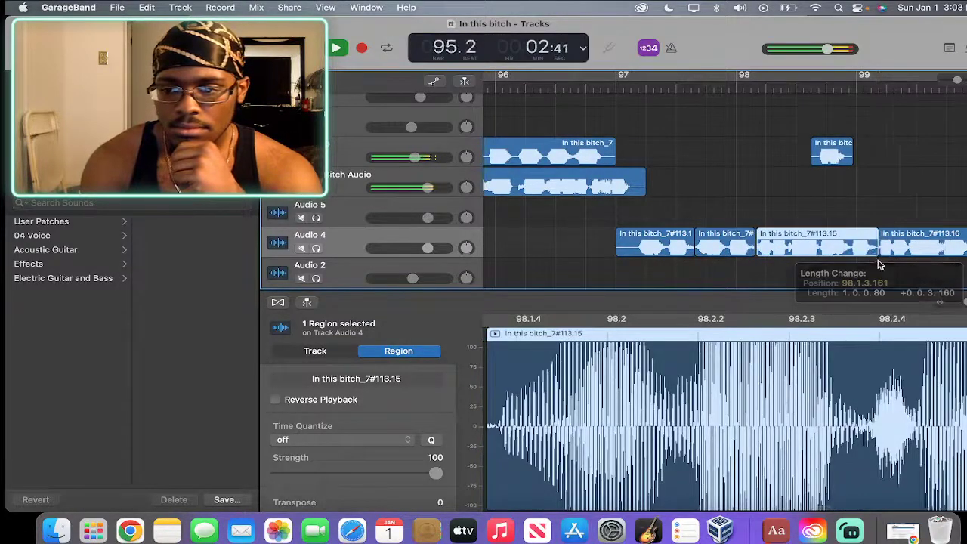
# Close the gaps between the Audio 4 regions from bar 99 to bar 105, including those after 7#124.3 and 7#113.21.
pyautogui.hscroll(5, 879, 264)
pyautogui.moveTo(744, 251); pyautogui.dragTo(885, 249)
pyautogui.hscroll(5, 891, 256)
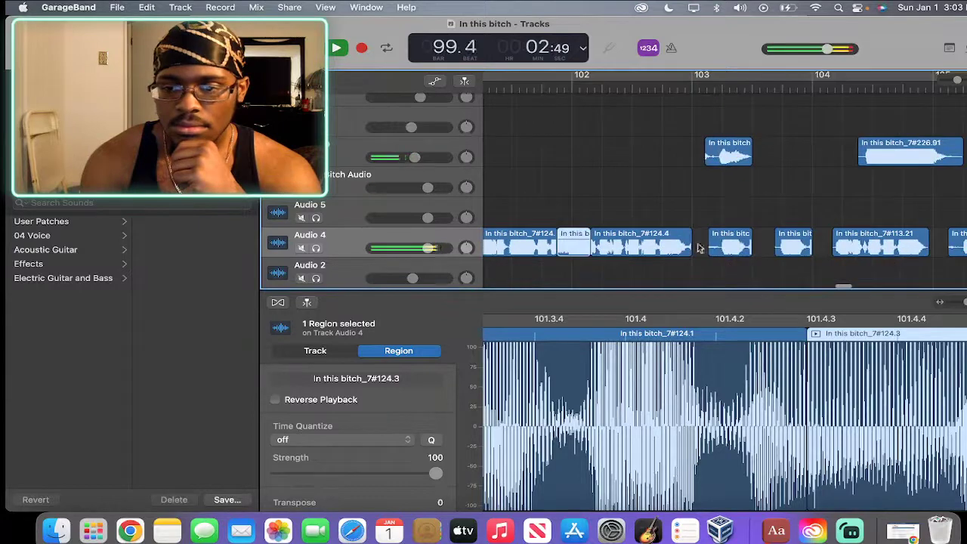
pyautogui.moveTo(685, 249); pyautogui.dragTo(860, 254)
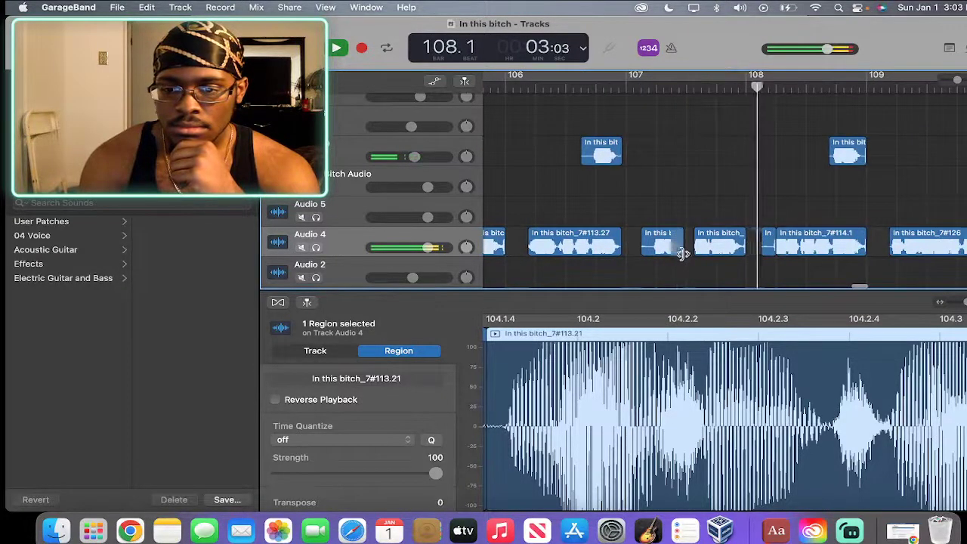
# Extend region 7#113.25 on Audio 4 to meet 7#113.27 just after bar 106.
pyautogui.click(684, 255)
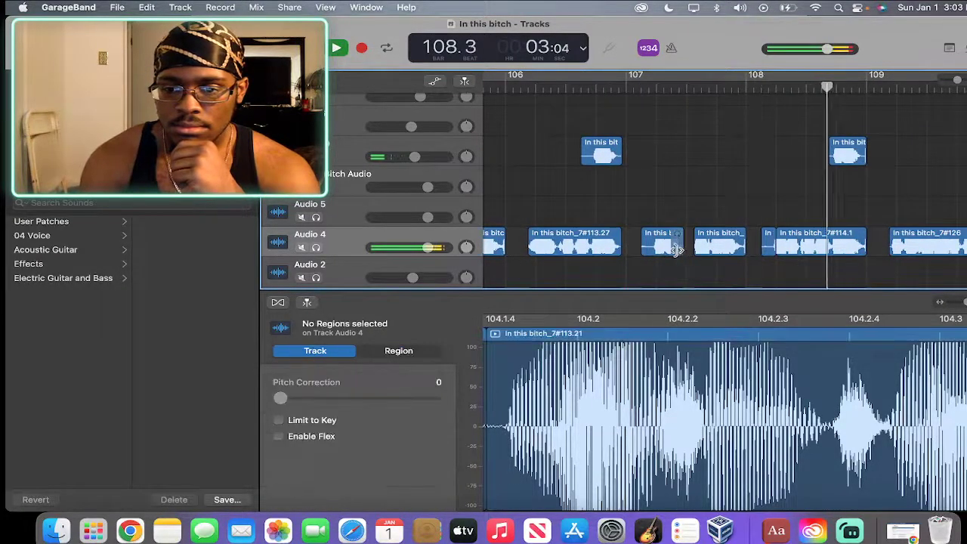
pyautogui.click(492, 250)
pyautogui.press('space')
pyautogui.moveTo(503, 254); pyautogui.dragTo(523, 261)
pyautogui.moveTo(524, 261); pyautogui.dragTo(523, 261)
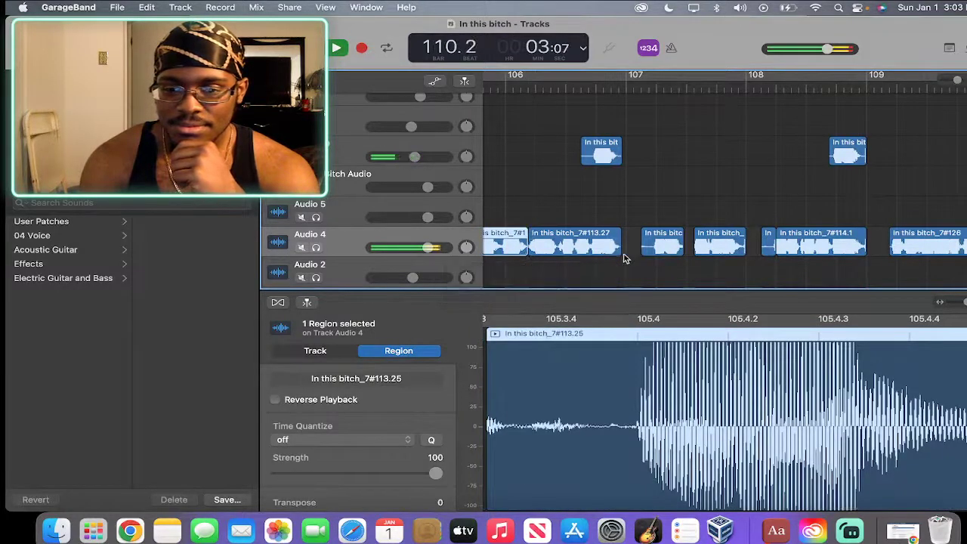
# Extend regions 7#113.27, 7#113.29, 7#114.1 and 7#126 on Audio 4 to close the gaps up to 7#128.
pyautogui.moveTo(616, 252); pyautogui.dragTo(689, 251)
pyautogui.moveTo(688, 252); pyautogui.dragTo(765, 257)
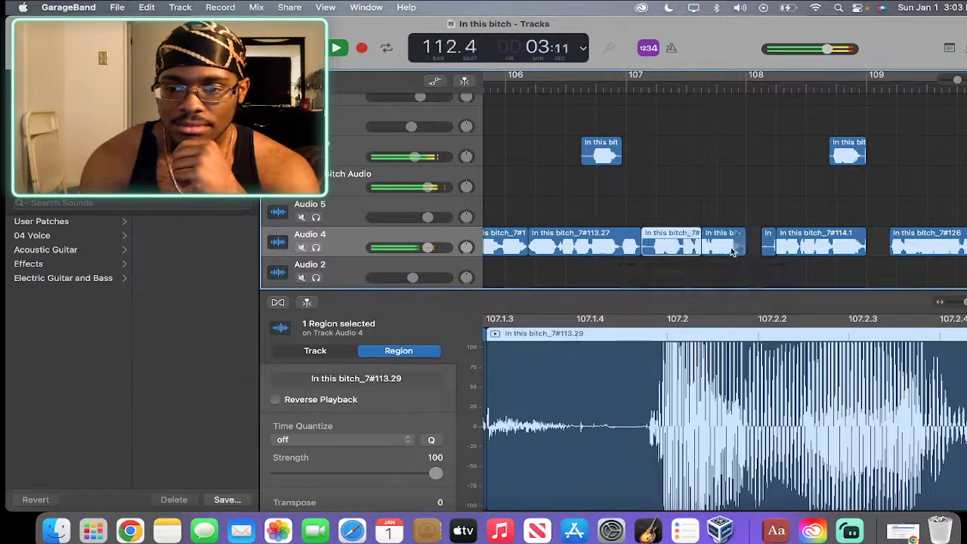
pyautogui.moveTo(708, 246); pyautogui.dragTo(732, 253)
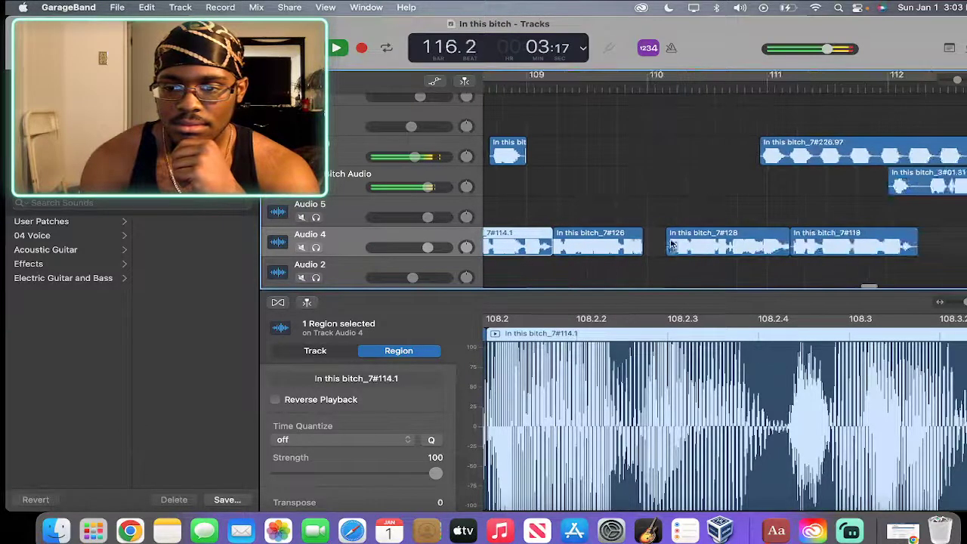
pyautogui.moveTo(638, 250); pyautogui.dragTo(665, 255)
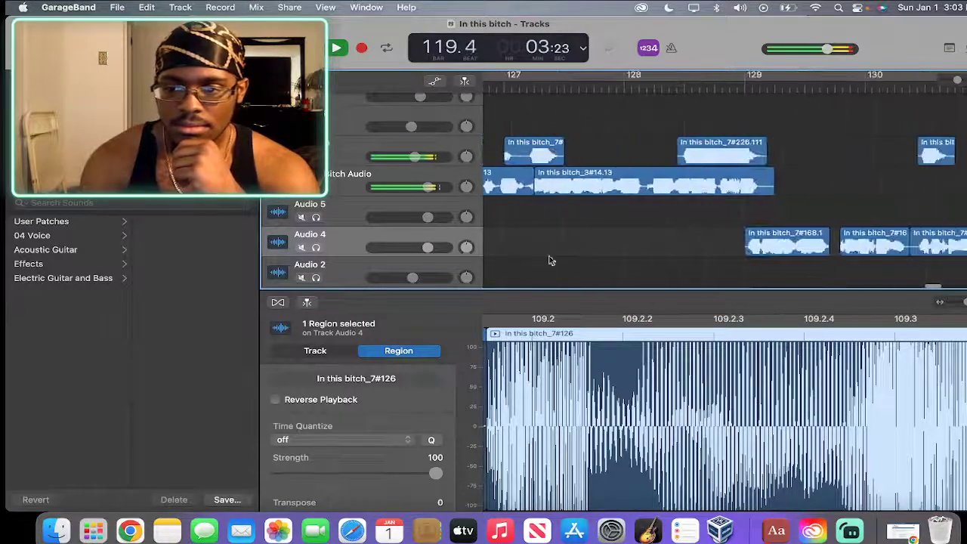
# Close the Audio 4 gaps from 7#168.1 at bar 129 through 7#190.1, and try to extend 7#190.2 to its next region.
pyautogui.moveTo(733, 252); pyautogui.dragTo(794, 252)
pyautogui.hscroll(5, 785, 255)
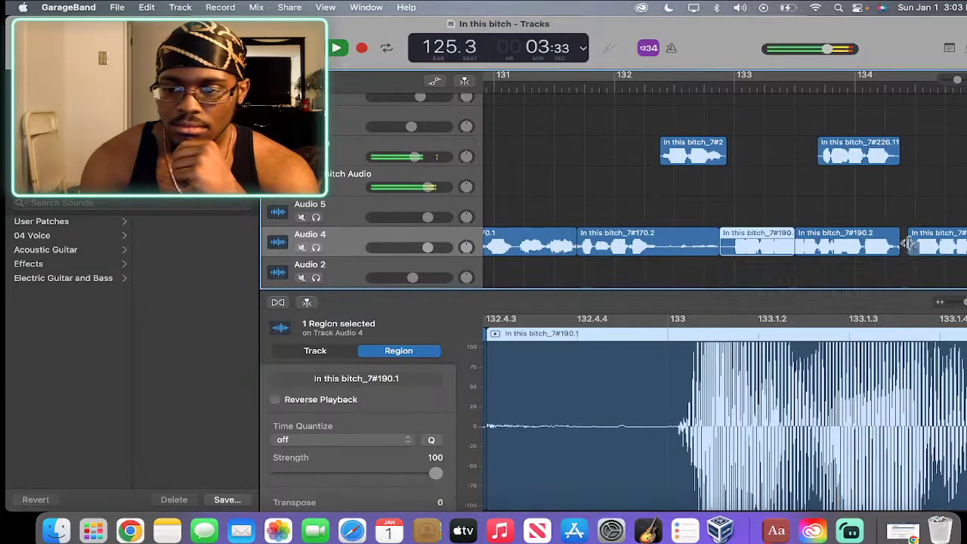
pyautogui.moveTo(899, 248)
pyautogui.mouseDown()
pyautogui.moveTo(906, 266)
pyautogui.moveTo(910, 253)
pyautogui.mouseUp()
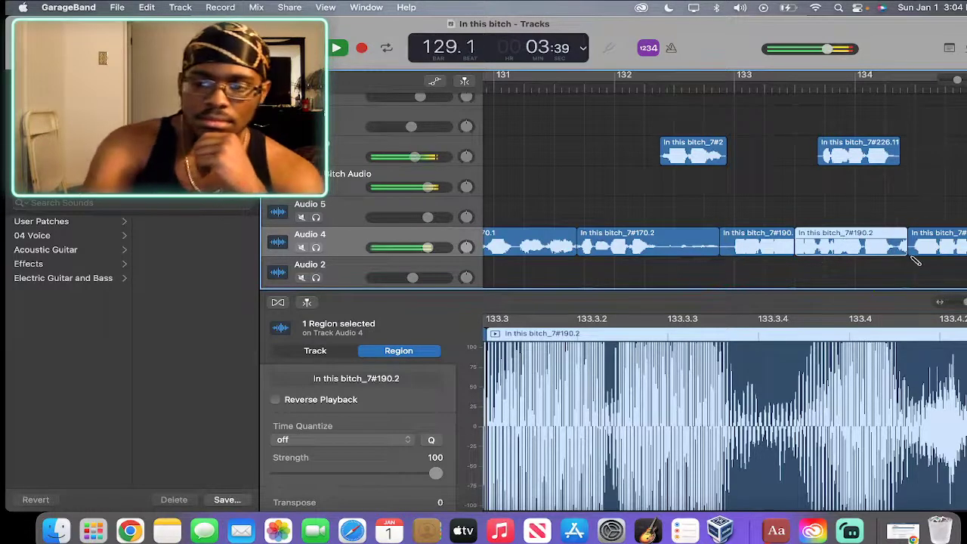
pyautogui.scroll(-1, 912, 261)
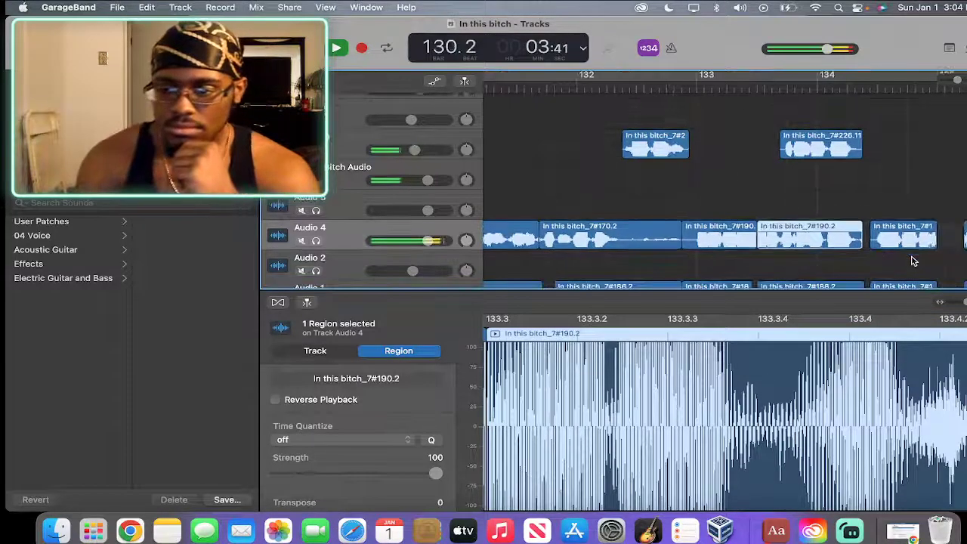
# Extend regions 7#195.1 and 7#195.3 on Audio 4 to meet the regions that follow them around bar 135.
pyautogui.moveTo(938, 236); pyautogui.dragTo(960, 259)
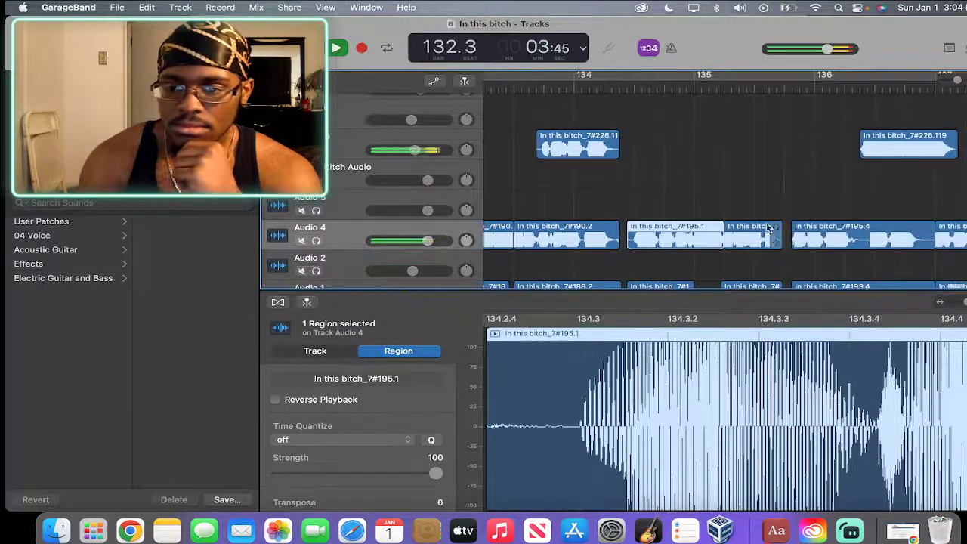
pyautogui.moveTo(780, 240); pyautogui.dragTo(793, 252)
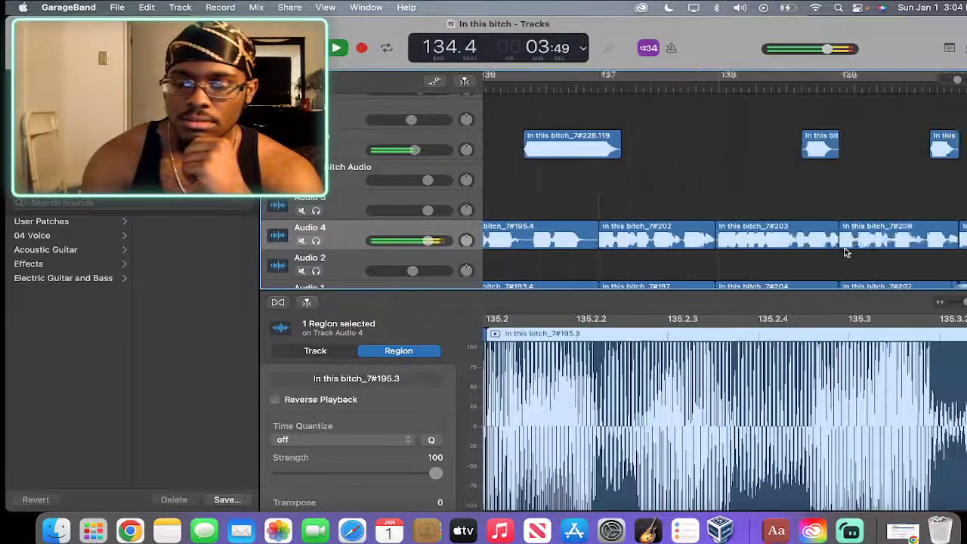
pyautogui.scroll(-2, 844, 247)
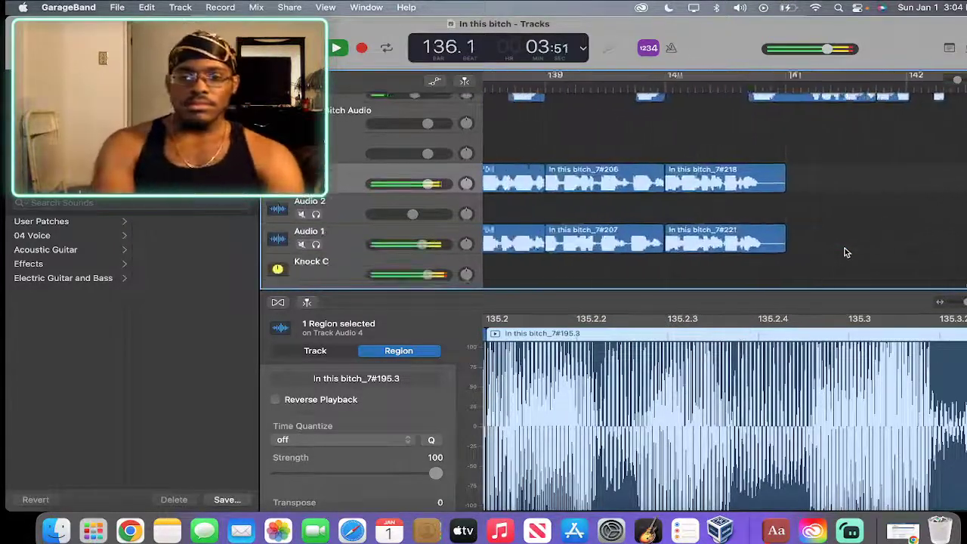
pyautogui.scroll(-1, 846, 252)
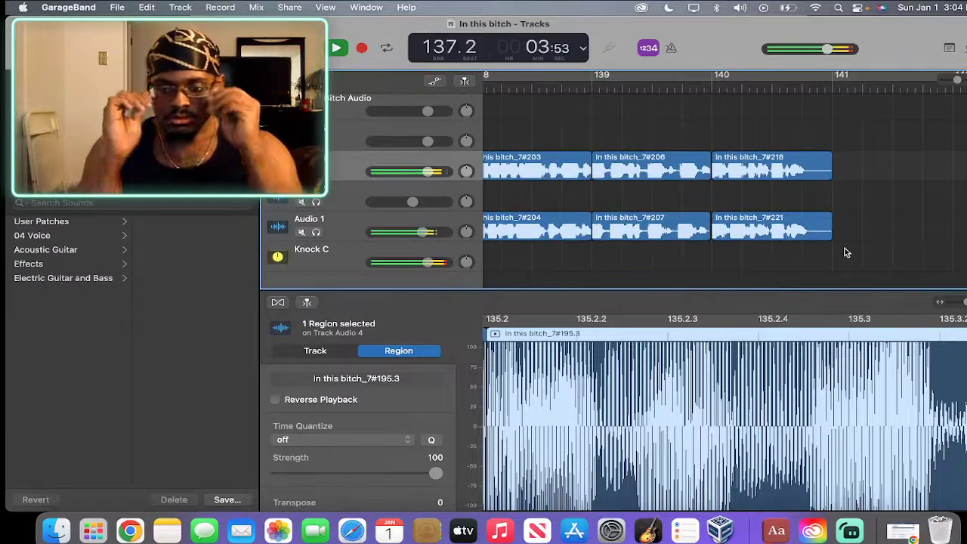
# Switch to Streamlabs Desktop to check the live chat, and return to GarageBand.
pyautogui.click(854, 532)
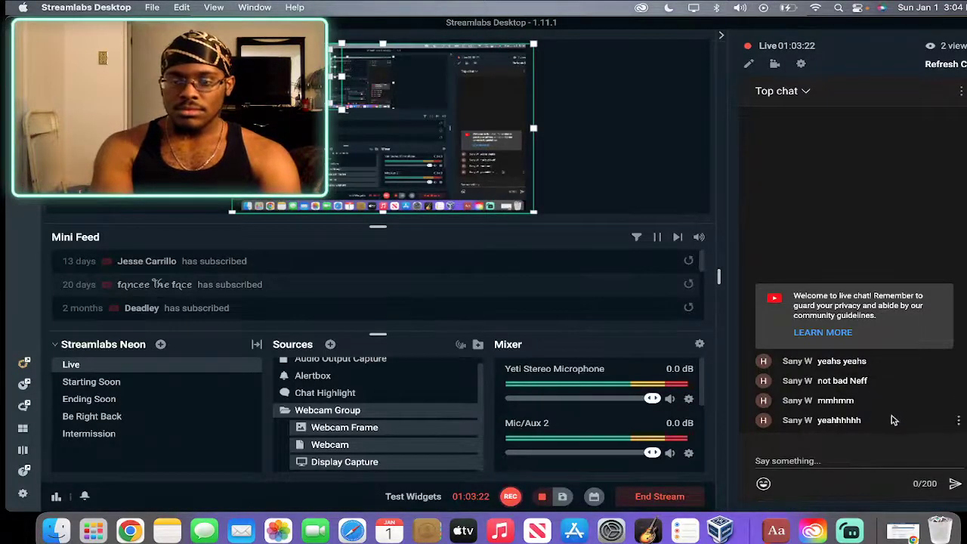
pyautogui.click(788, 482)
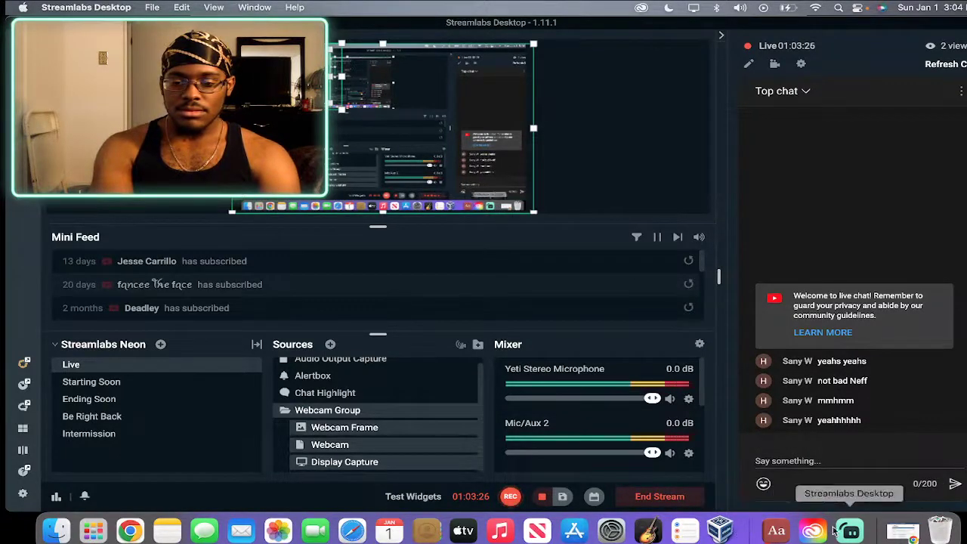
pyautogui.click(648, 531)
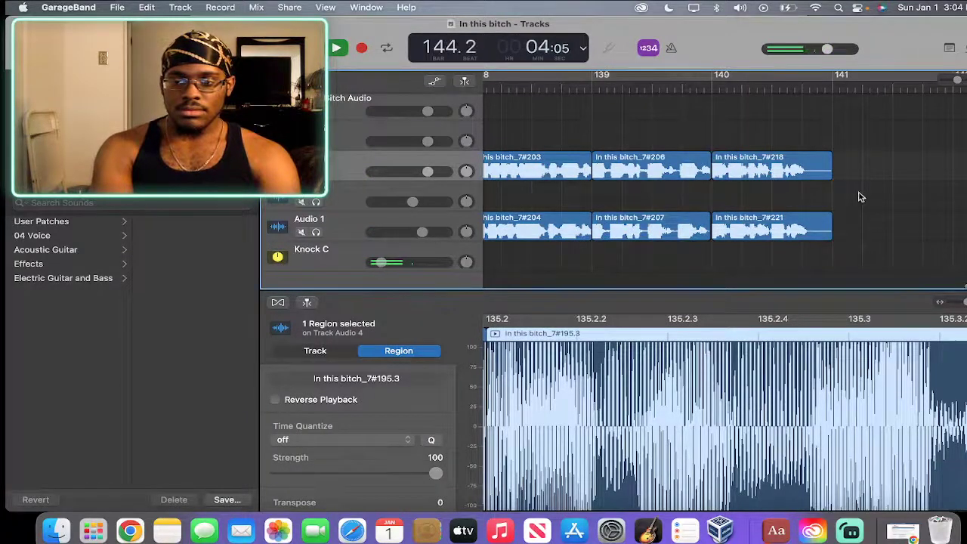
# Stop playback and close the In this bitch project.
pyautogui.scroll(4, 859, 195)
pyautogui.press('space')
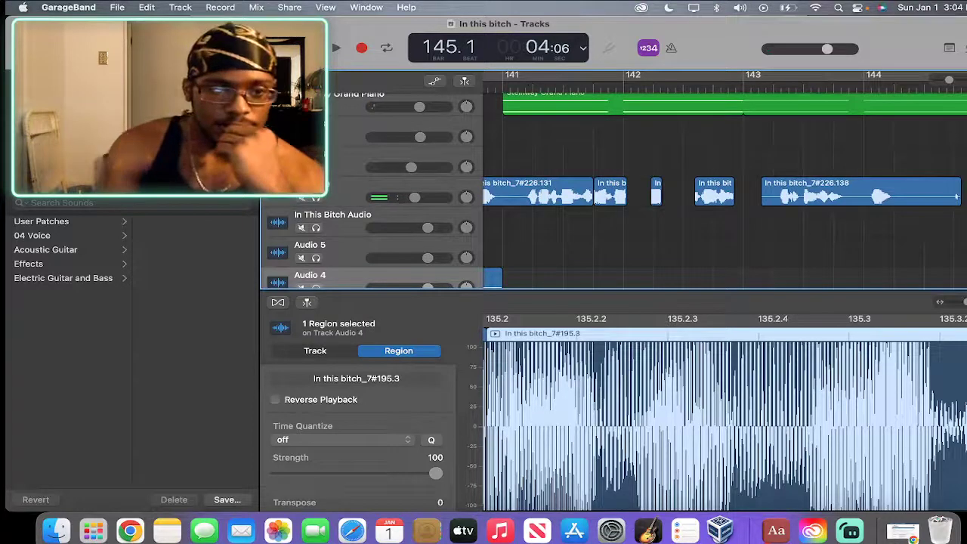
pyautogui.press('super+q')
# Open the existing project Pick yo manz up 1 from the hiphop folder.
pyautogui.click(521, 228)
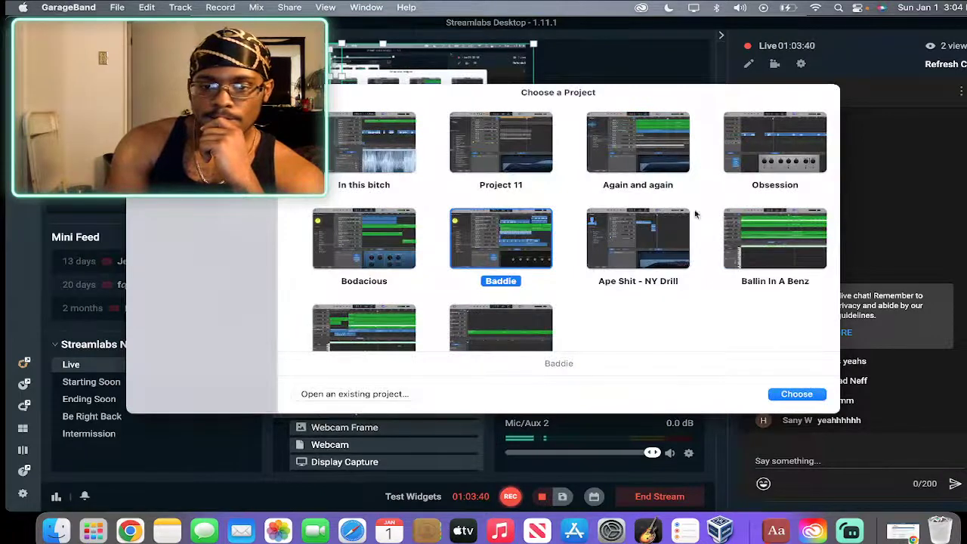
pyautogui.click(367, 394)
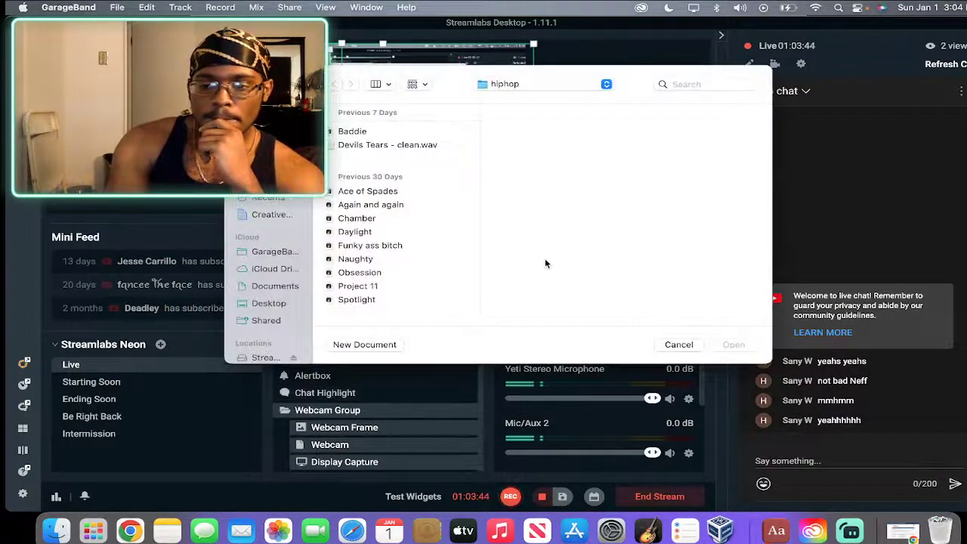
pyautogui.scroll(-10, 366, 258)
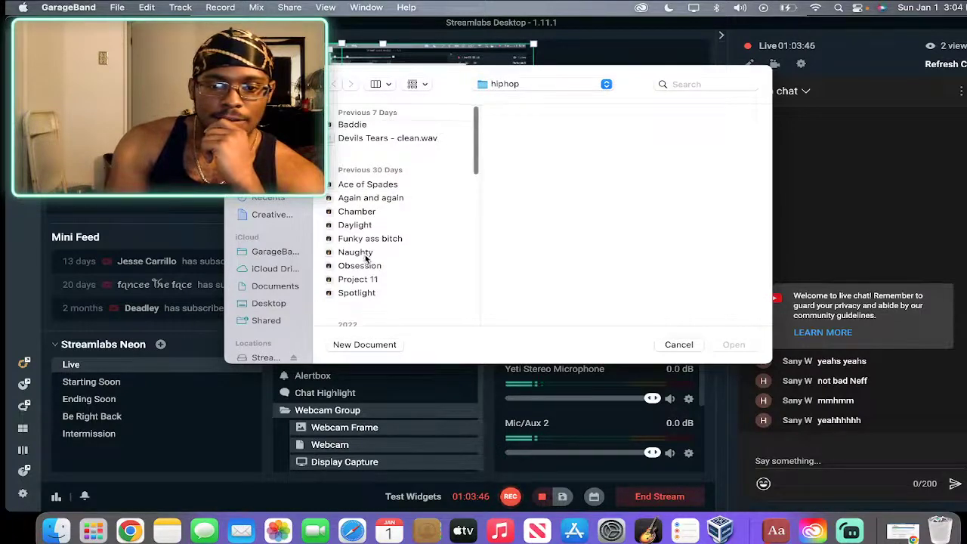
pyautogui.scroll(-2, 366, 263)
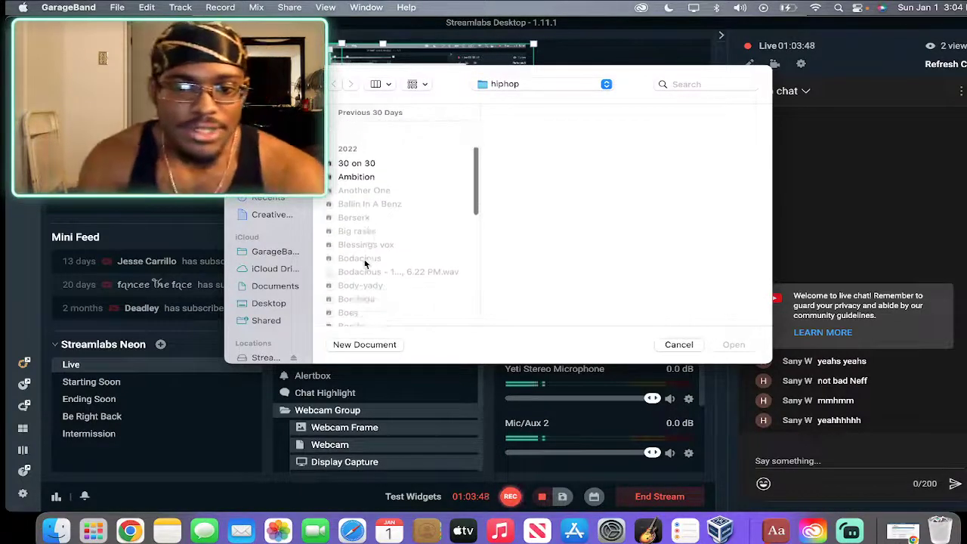
pyautogui.click(359, 210)
pyautogui.scroll(-8, 358, 211)
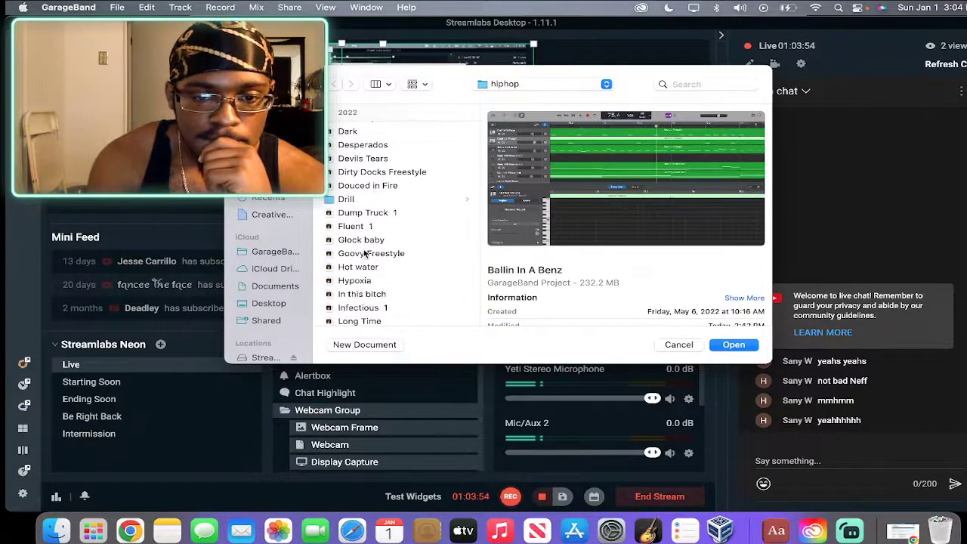
pyautogui.scroll(-6, 382, 301)
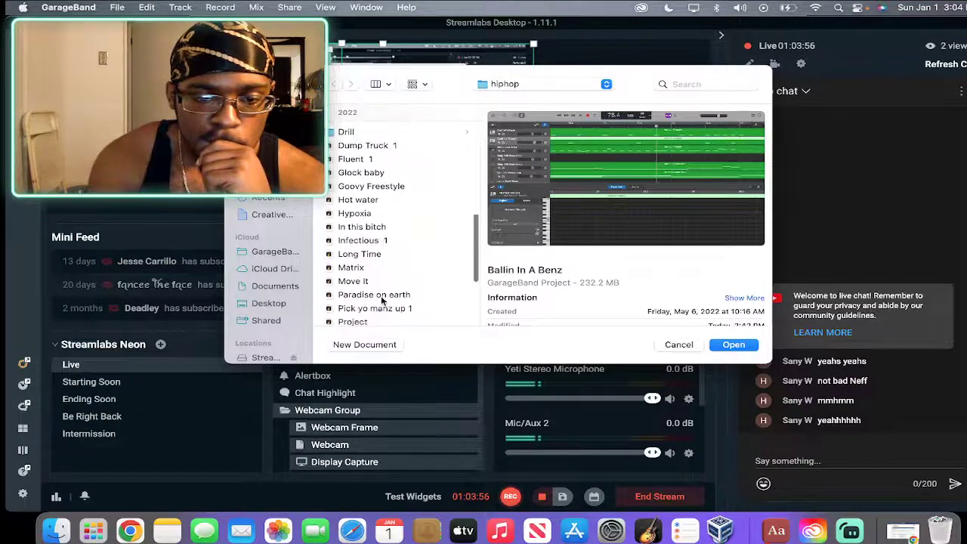
pyautogui.scroll(-3, 382, 301)
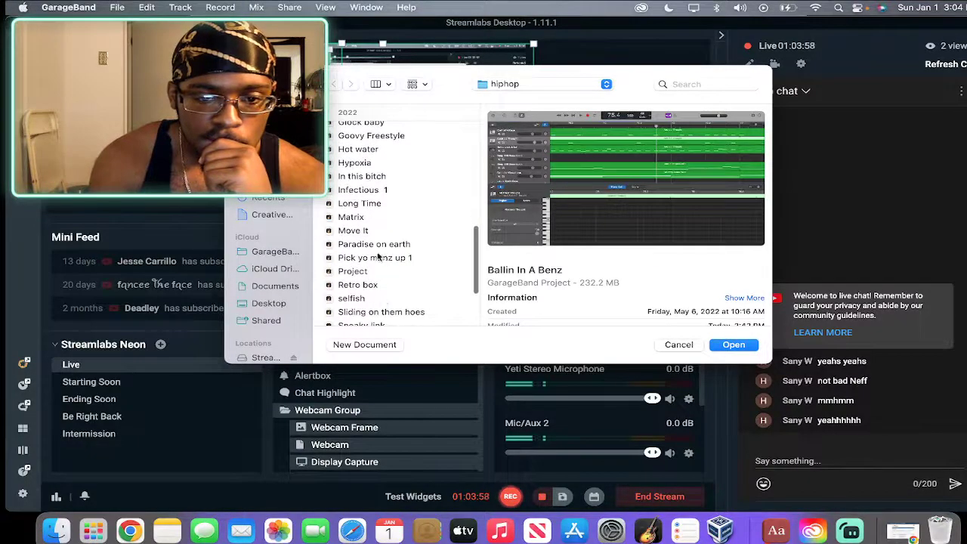
pyautogui.doubleClick(379, 257)
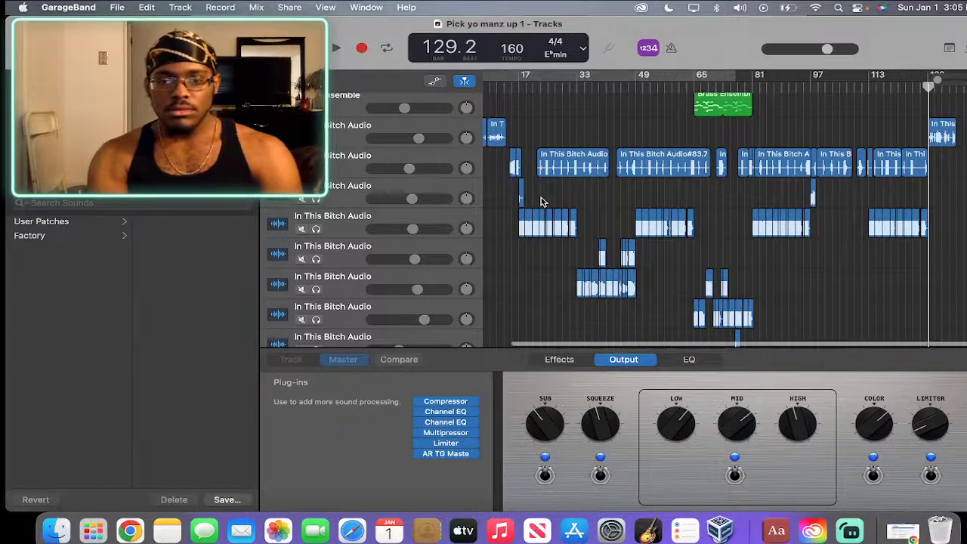
# Close the gaps between region Audio#83.29 and the two short regions after it in bars 1 to 5, and play from the beginning.
pyautogui.hscroll(-3, 541, 201)
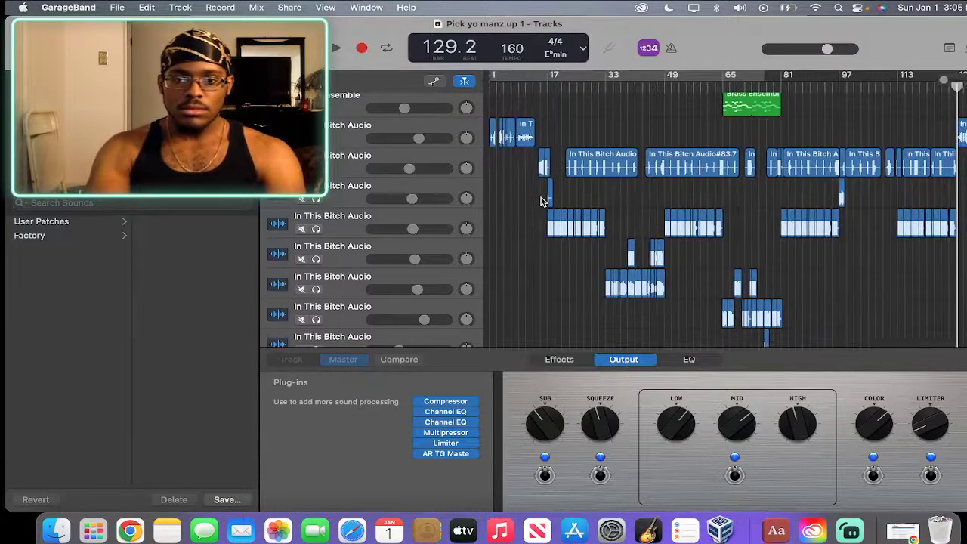
pyautogui.click(540, 201)
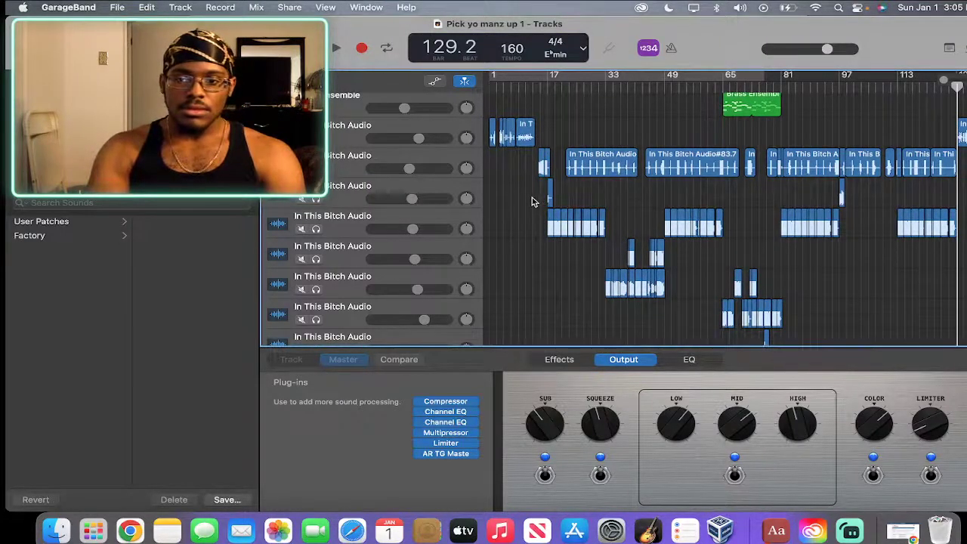
pyautogui.moveTo(941, 84); pyautogui.dragTo(954, 90)
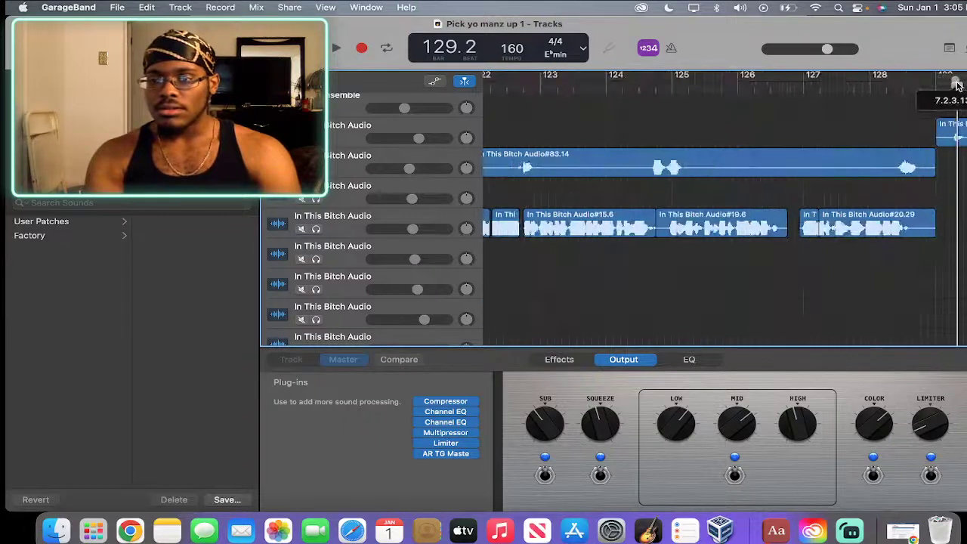
pyautogui.hscroll(-3, 690, 161)
pyautogui.hscroll(-15, 690, 161)
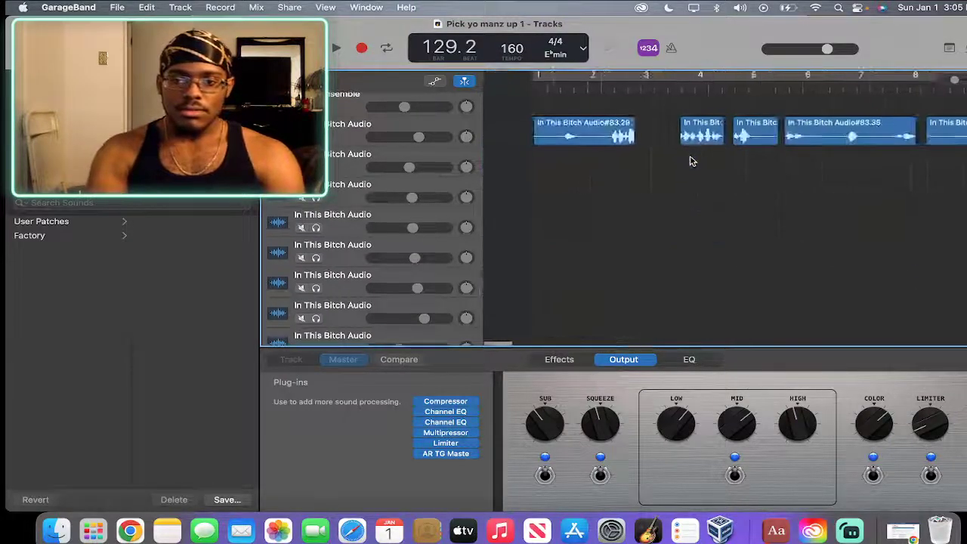
pyautogui.moveTo(592, 137); pyautogui.dragTo(689, 138)
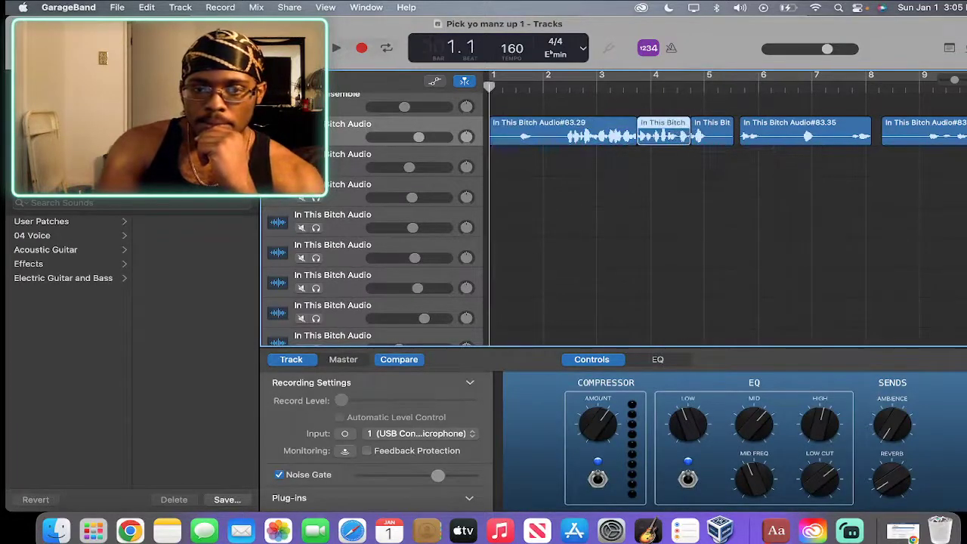
pyautogui.press('space')
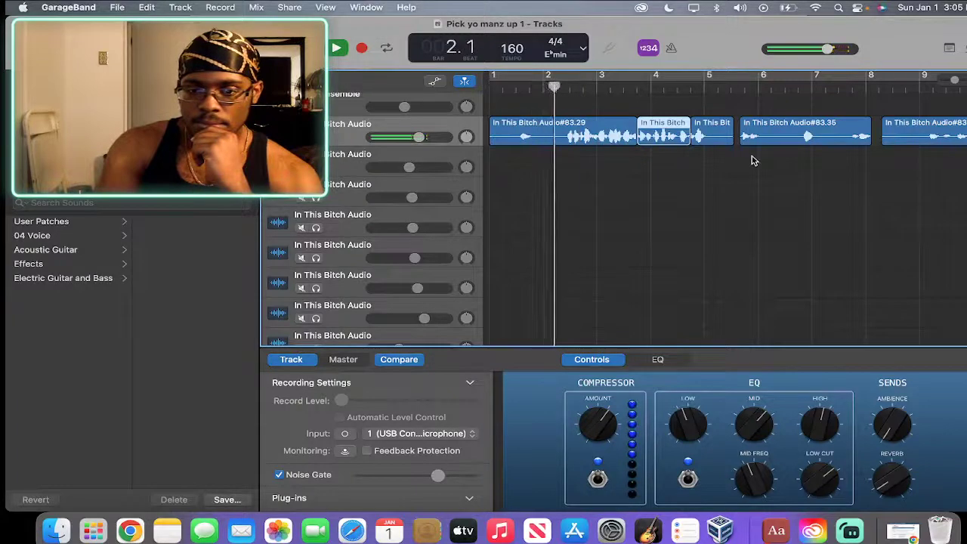
# Extend region Audio#83.35 at both ends to meet the preceding region and Audio#83.37.
pyautogui.scroll(2, 751, 160)
pyautogui.hscroll(4, 750, 173)
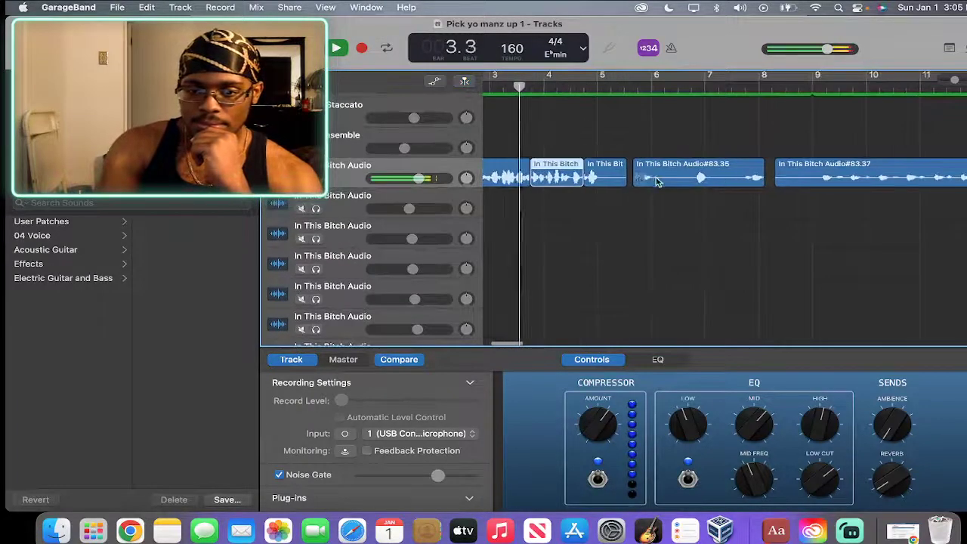
pyautogui.hscroll(2, 656, 182)
pyautogui.moveTo(583, 180); pyautogui.dragTo(576, 180)
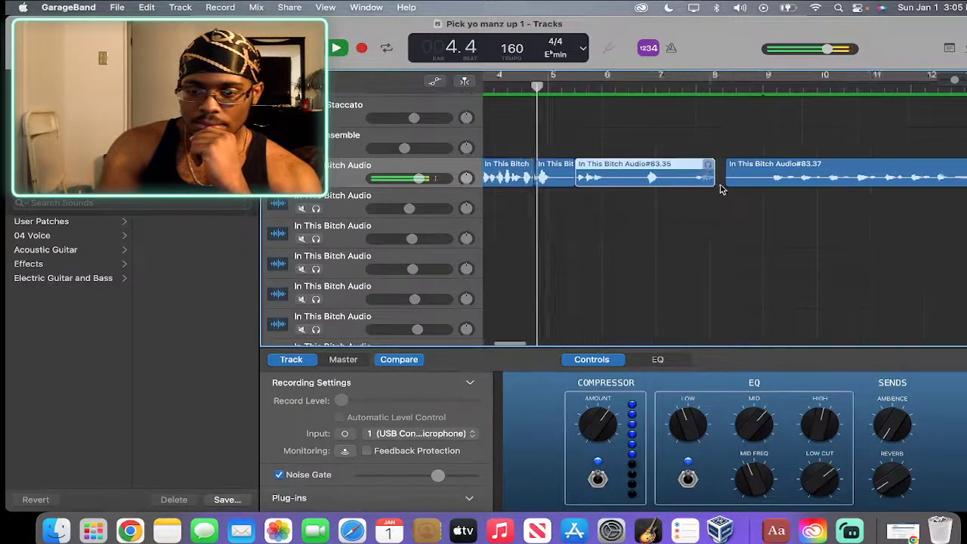
pyautogui.moveTo(646, 187); pyautogui.dragTo(657, 192)
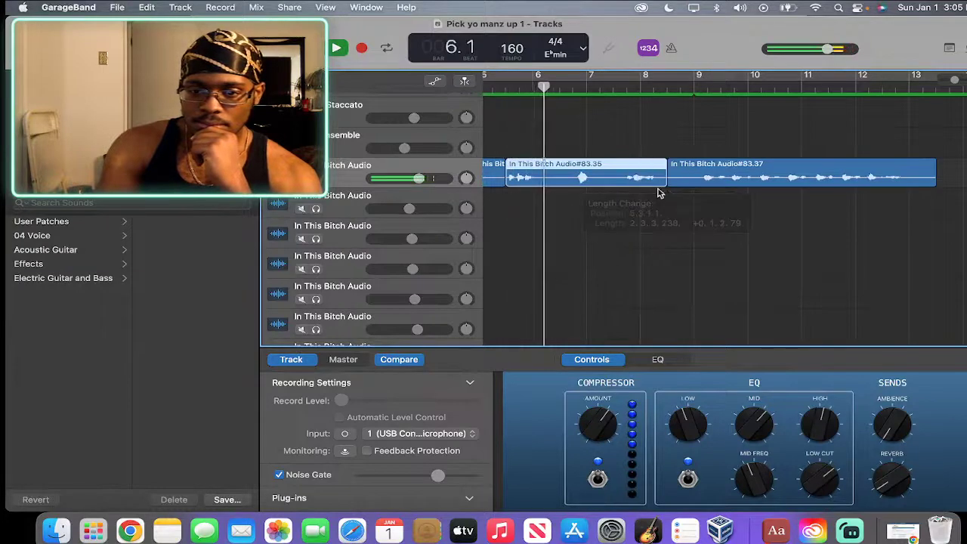
# Close the gaps near bar 24 and before Audio#15 near bar 26 on the verse vocal track, and try to extend Audio#19 toward bar 31.
pyautogui.hscroll(10, 657, 190)
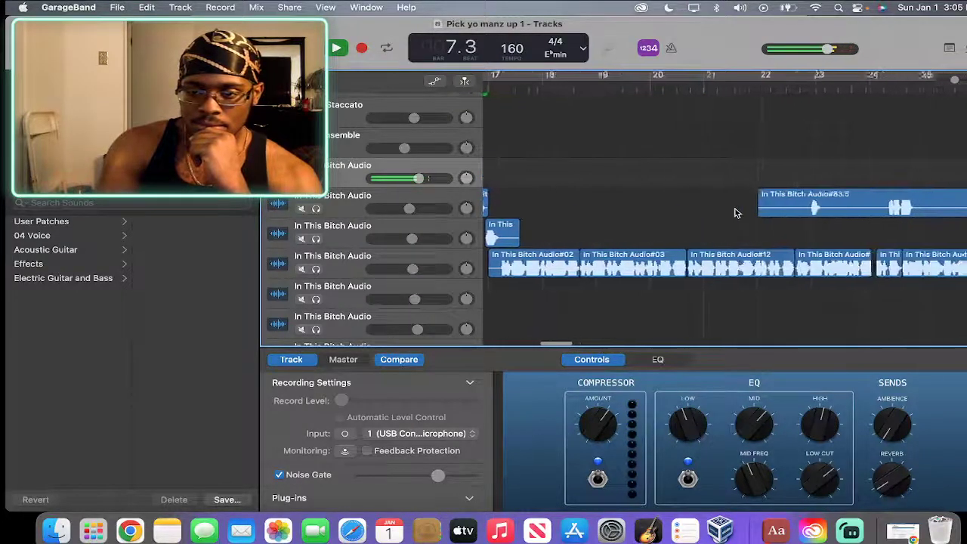
pyautogui.hscroll(5, 735, 212)
pyautogui.moveTo(686, 268); pyautogui.dragTo(692, 268)
pyautogui.moveTo(795, 268); pyautogui.dragTo(826, 274)
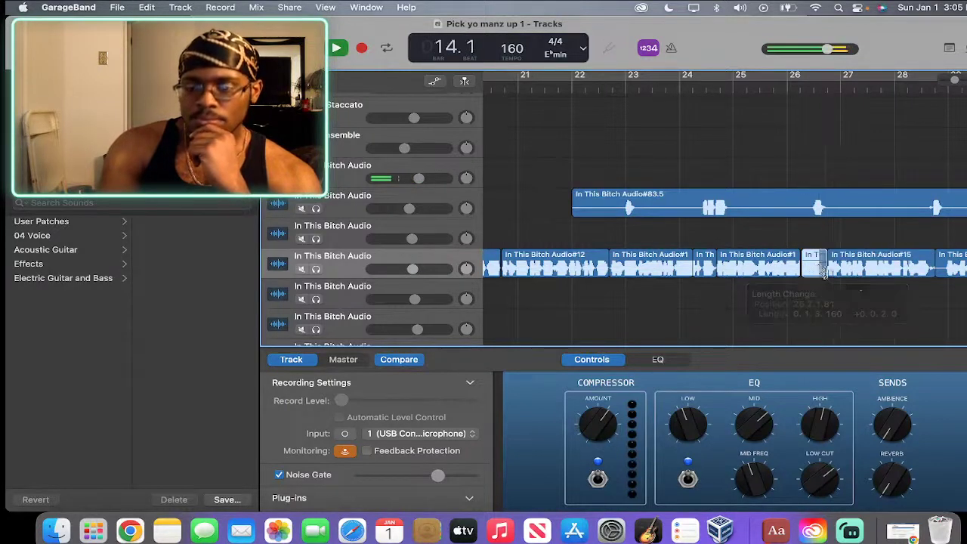
pyautogui.hscroll(5, 846, 280)
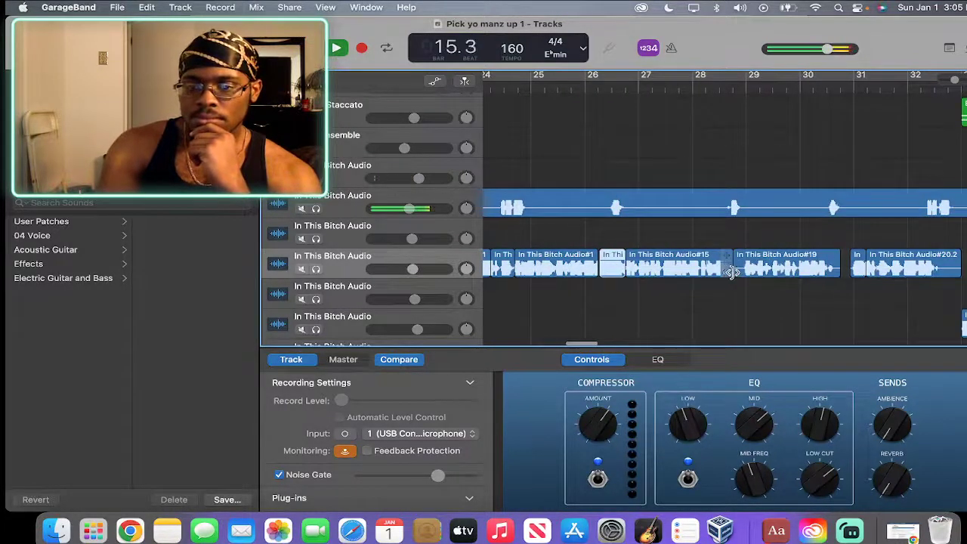
pyautogui.moveTo(839, 270)
pyautogui.mouseDown()
pyautogui.moveTo(852, 275)
pyautogui.moveTo(844, 282)
pyautogui.mouseUp()
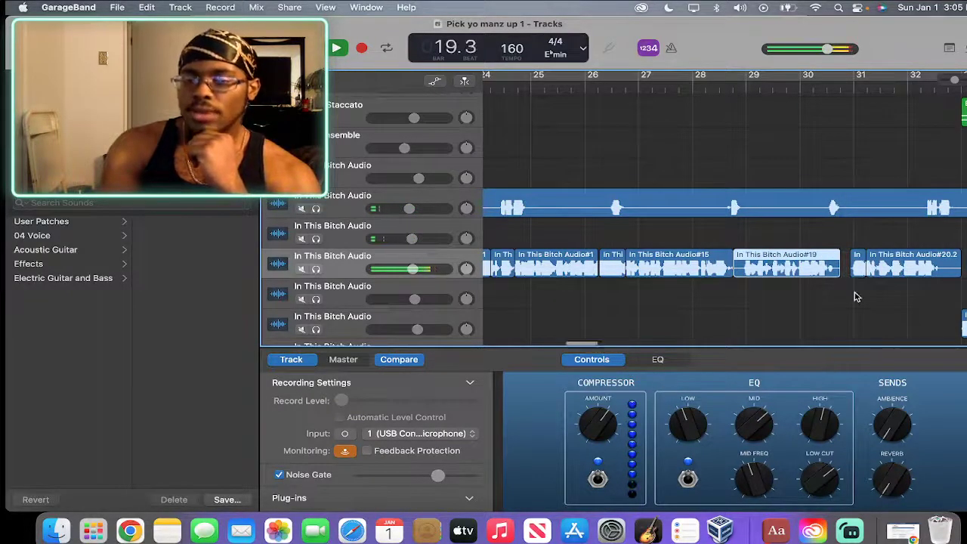
# Extend the starts of the short vocal regions just after bars 34 and 36, below Brass Ensemble, back to their preceding regions.
pyautogui.hscroll(6, 854, 296)
pyautogui.hscroll(2, 791, 297)
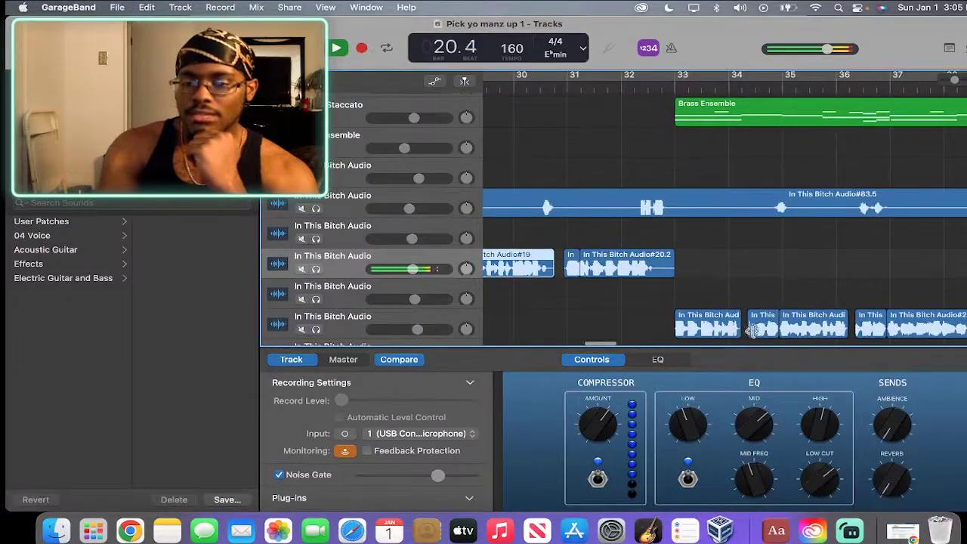
pyautogui.moveTo(750, 331); pyautogui.dragTo(739, 330)
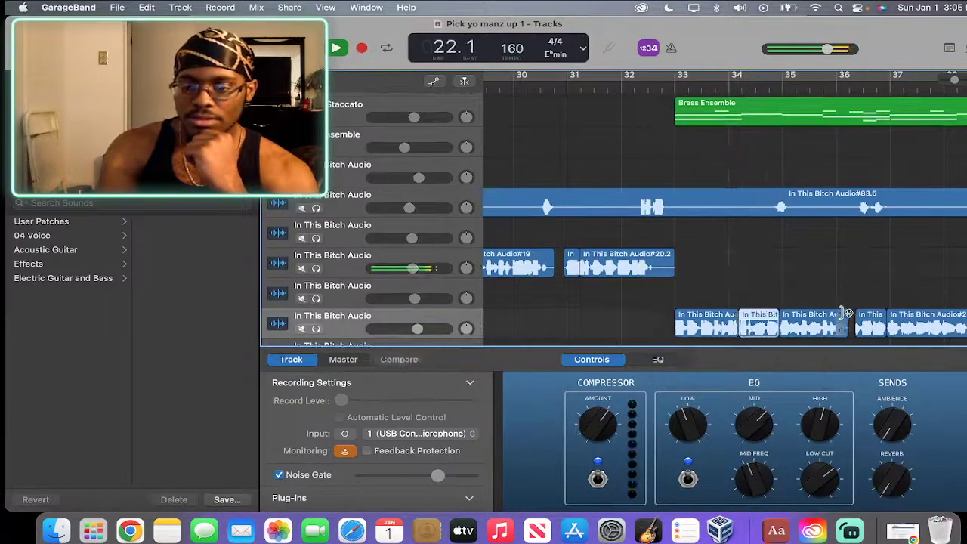
pyautogui.moveTo(855, 330); pyautogui.dragTo(851, 330)
# Extend the starts of regions Audio#27.2 and Audio#85.2 back to the preceding regions just after bar 39.
pyautogui.hscroll(3, 875, 330)
pyautogui.hscroll(3, 875, 330)
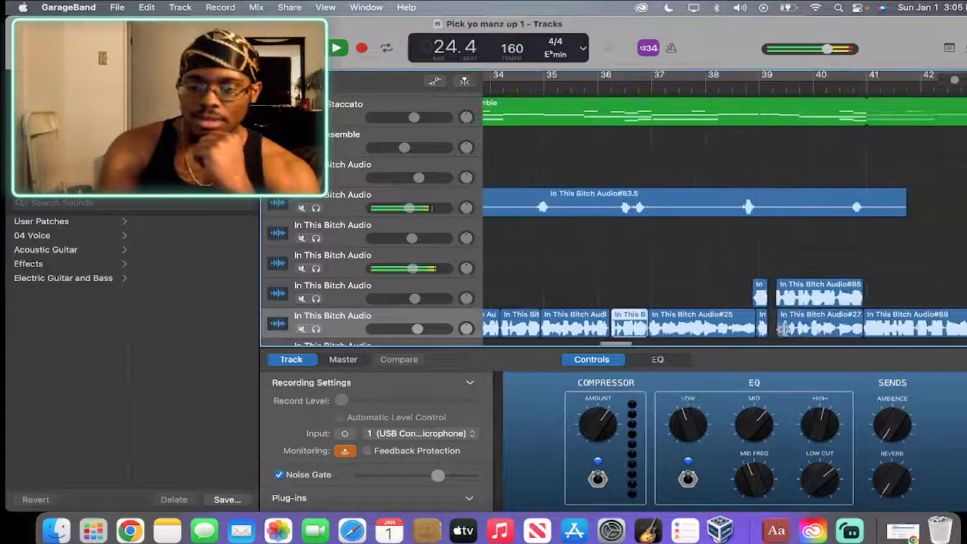
pyautogui.moveTo(784, 329); pyautogui.dragTo(772, 334)
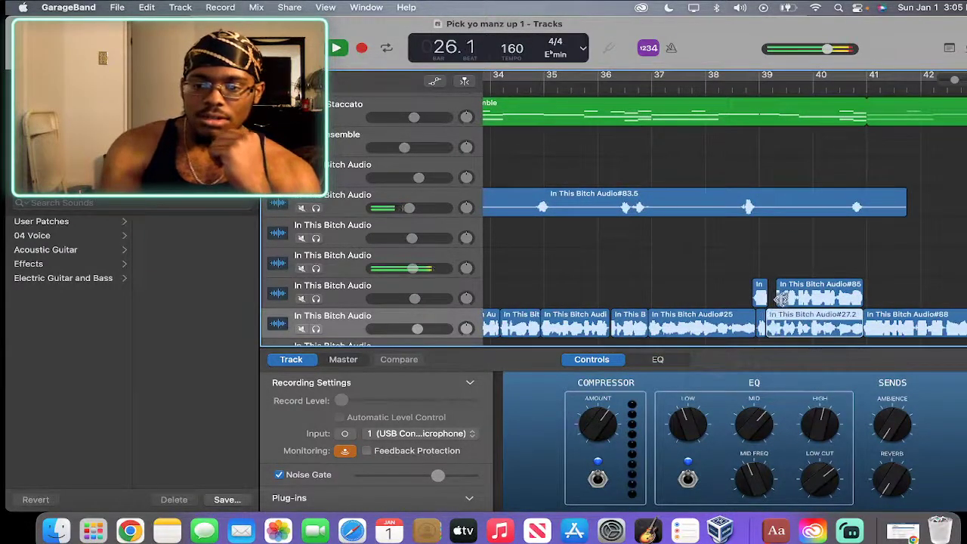
pyautogui.moveTo(781, 298); pyautogui.dragTo(766, 297)
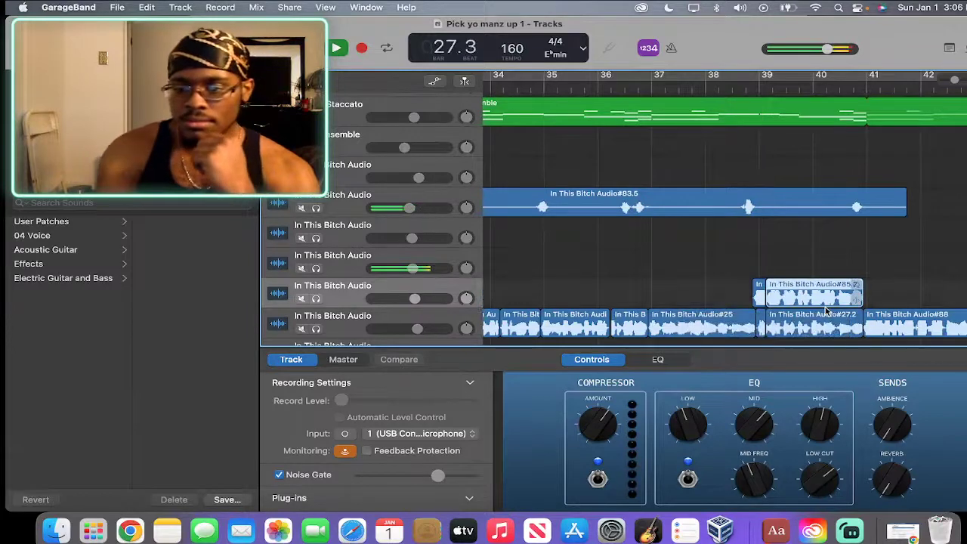
pyautogui.hscroll(10, 827, 310)
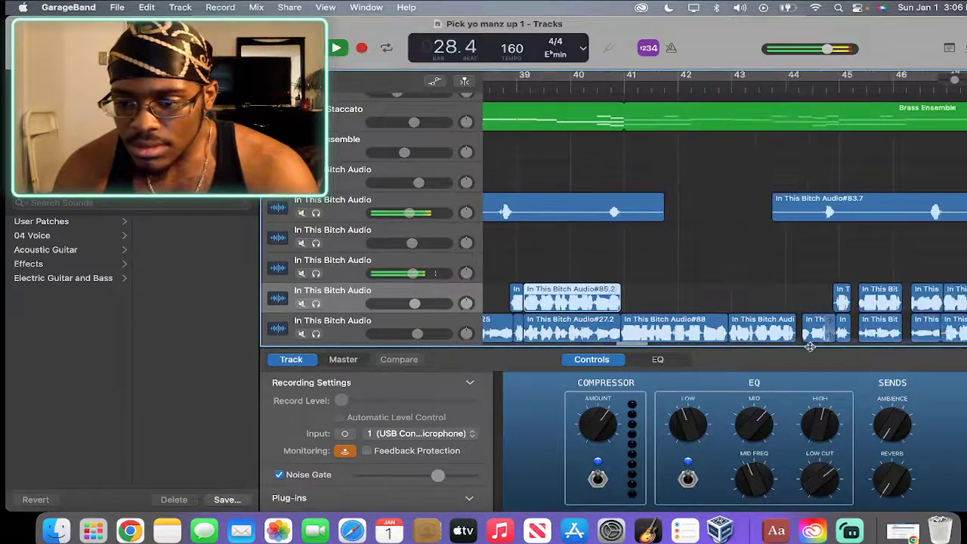
# Close the gaps between the short vocal regions from bar 44 to bar 47 on the two stacked vocal tracks.
pyautogui.moveTo(805, 333); pyautogui.dragTo(793, 333)
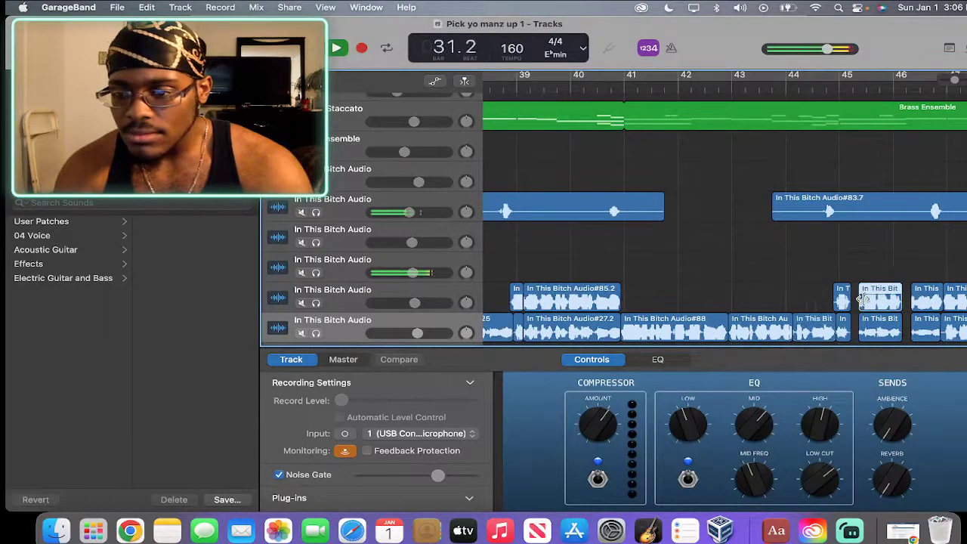
pyautogui.moveTo(861, 299)
pyautogui.mouseDown()
pyautogui.moveTo(849, 306)
pyautogui.moveTo(854, 316)
pyautogui.mouseUp()
pyautogui.scroll(-1, 861, 313)
pyautogui.moveTo(920, 316); pyautogui.dragTo(904, 316)
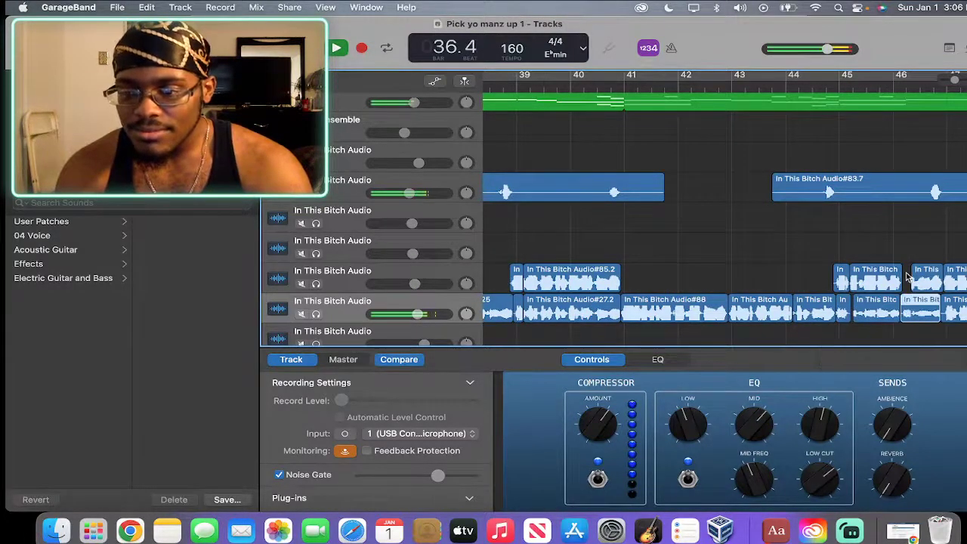
pyautogui.moveTo(914, 283); pyautogui.dragTo(901, 288)
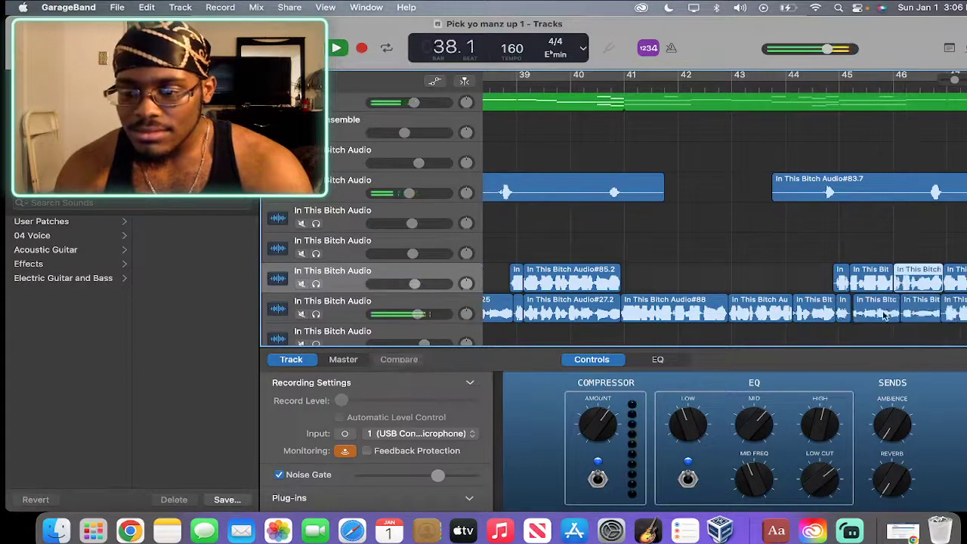
# Close the remaining small gap just after bar 45 on the vocal track holding Audio#32 by adjusting the two adjoining regions.
pyautogui.hscroll(5, 905, 311)
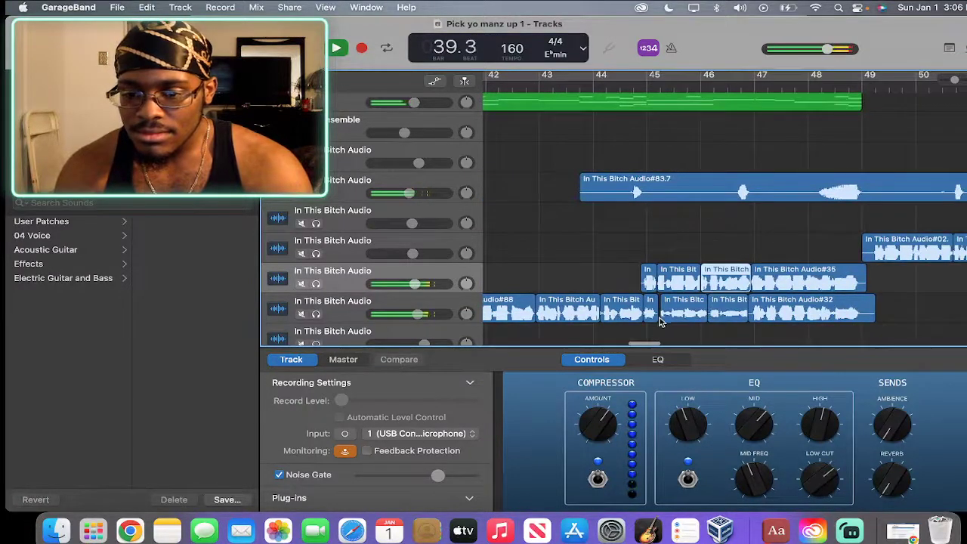
pyautogui.click(663, 317)
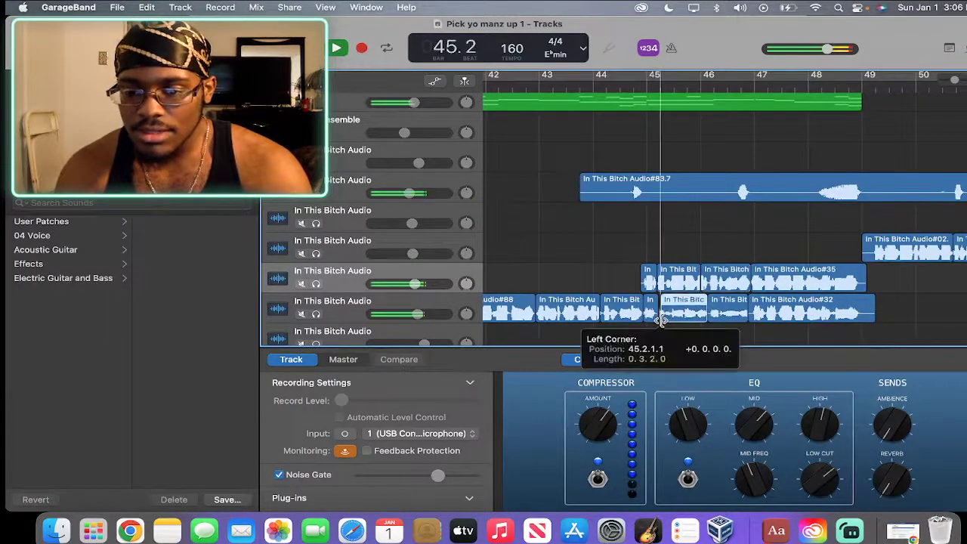
pyautogui.moveTo(661, 321); pyautogui.dragTo(651, 321)
pyautogui.hscroll(5, 605, 314)
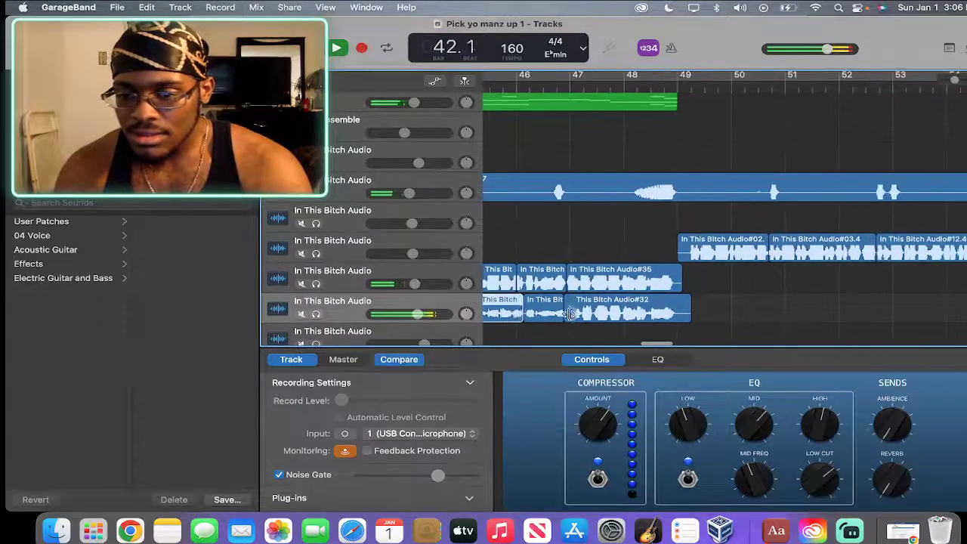
pyautogui.hscroll(-2, 498, 327)
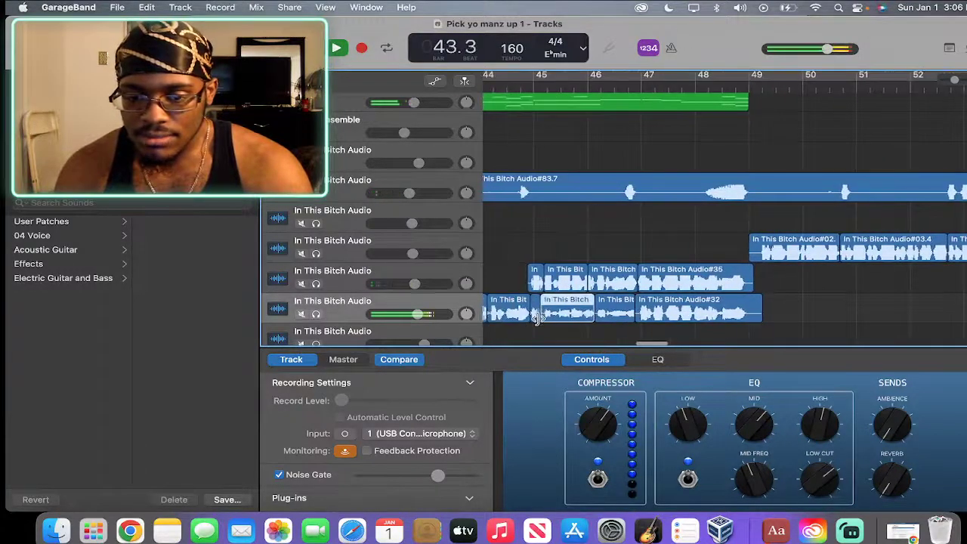
pyautogui.moveTo(536, 317); pyautogui.dragTo(530, 318)
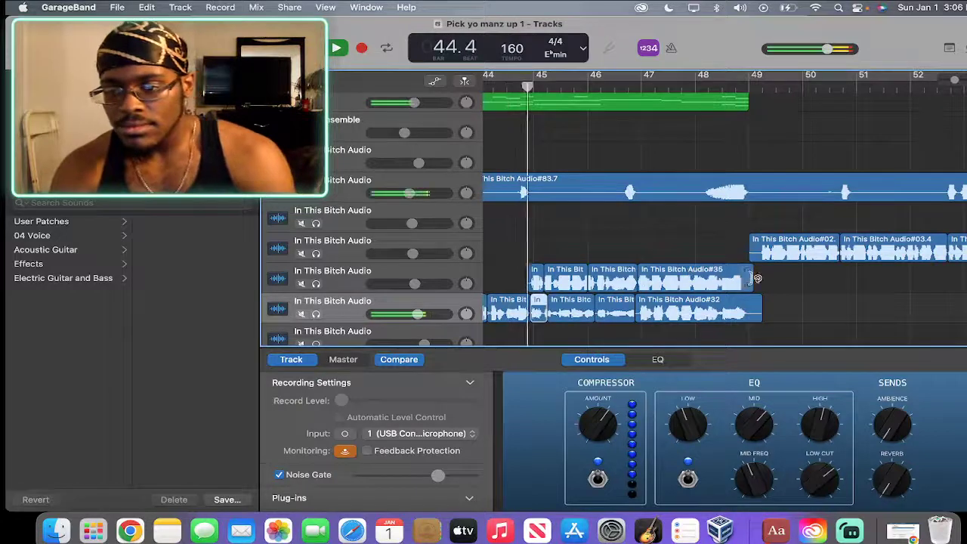
# Close the gaps near bar 56 and before Audio#15.4, and extend the short region near bar 63 back toward Audio#19.4.
pyautogui.hscroll(10, 822, 276)
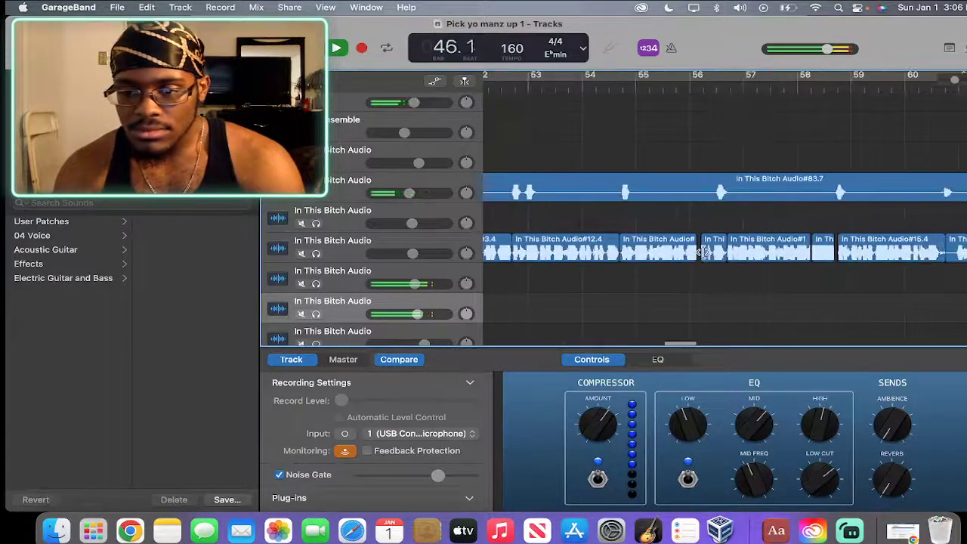
pyautogui.moveTo(702, 251); pyautogui.dragTo(701, 252)
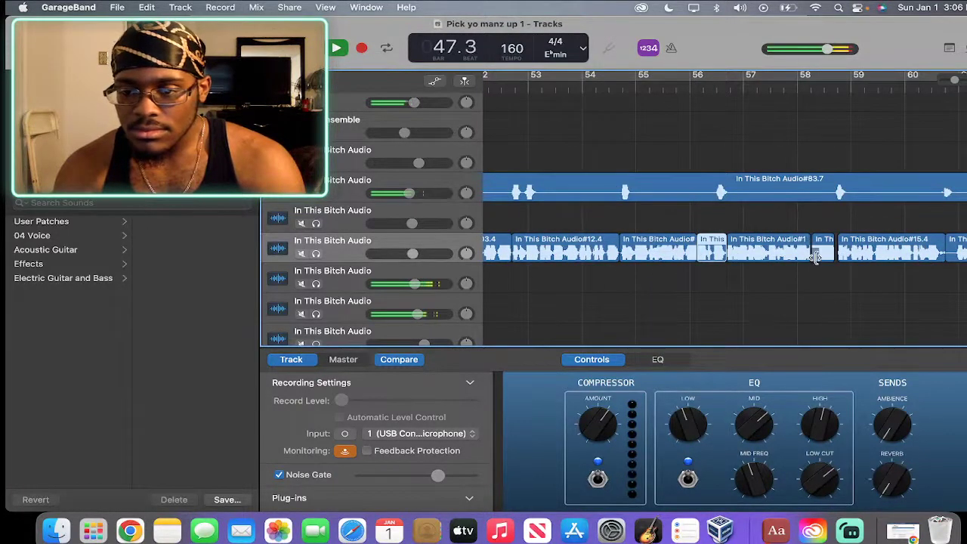
pyautogui.moveTo(814, 258); pyautogui.dragTo(836, 254)
pyautogui.hscroll(3, 907, 272)
pyautogui.hscroll(3, 927, 277)
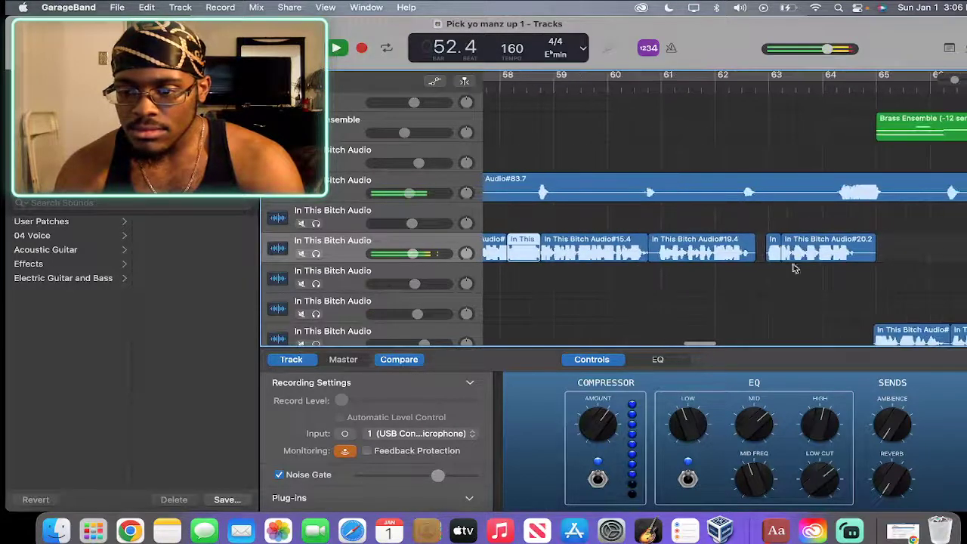
pyautogui.moveTo(768, 258); pyautogui.dragTo(761, 263)
# Extend the starts of the vocal regions just before bars 71 and 72 back to their preceding regions, on the track holding Audio#43.
pyautogui.scroll(-1, 762, 262)
pyautogui.hscroll(5, 762, 262)
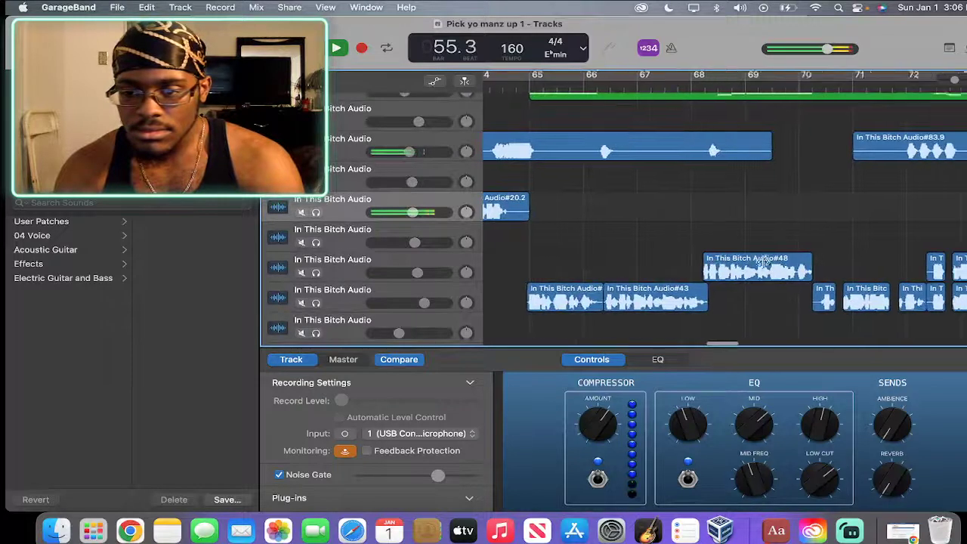
pyautogui.hscroll(1, 762, 262)
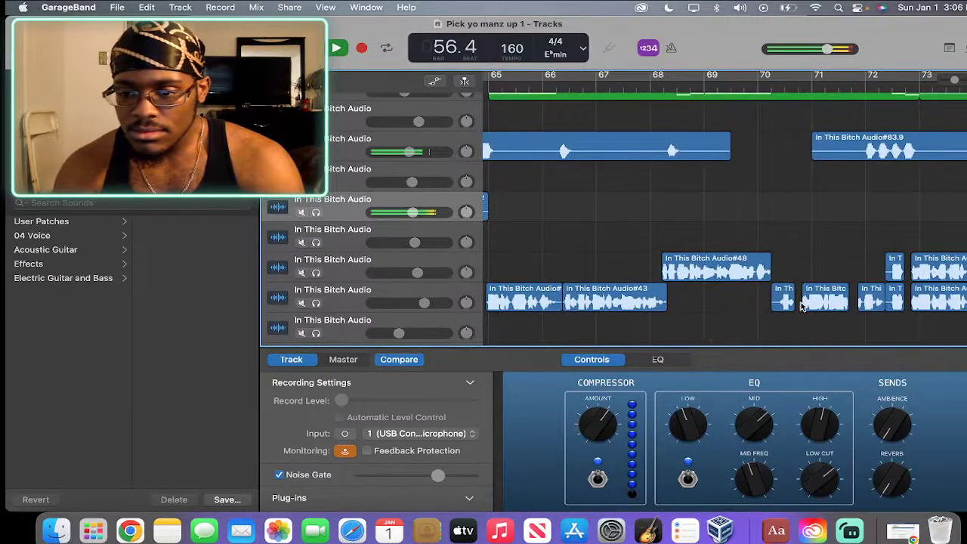
pyautogui.moveTo(806, 303); pyautogui.dragTo(792, 308)
pyautogui.moveTo(865, 304); pyautogui.dragTo(851, 312)
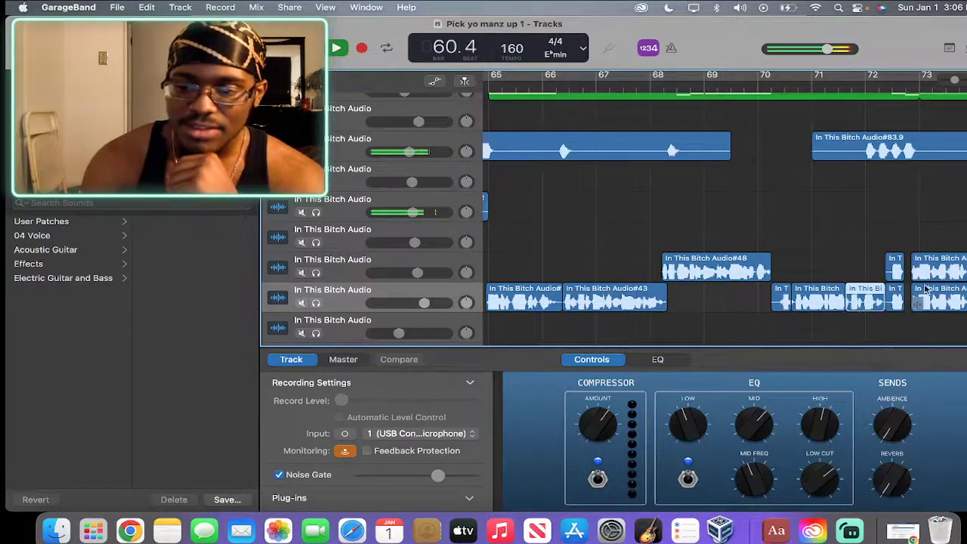
# Extend Audio#55 and the region beneath it near bar 73 back to their preceding regions.
pyautogui.hscroll(5, 743, 321)
pyautogui.moveTo(716, 303); pyautogui.dragTo(710, 304)
pyautogui.moveTo(714, 269); pyautogui.dragTo(707, 270)
pyautogui.moveTo(707, 303); pyautogui.dragTo(708, 275)
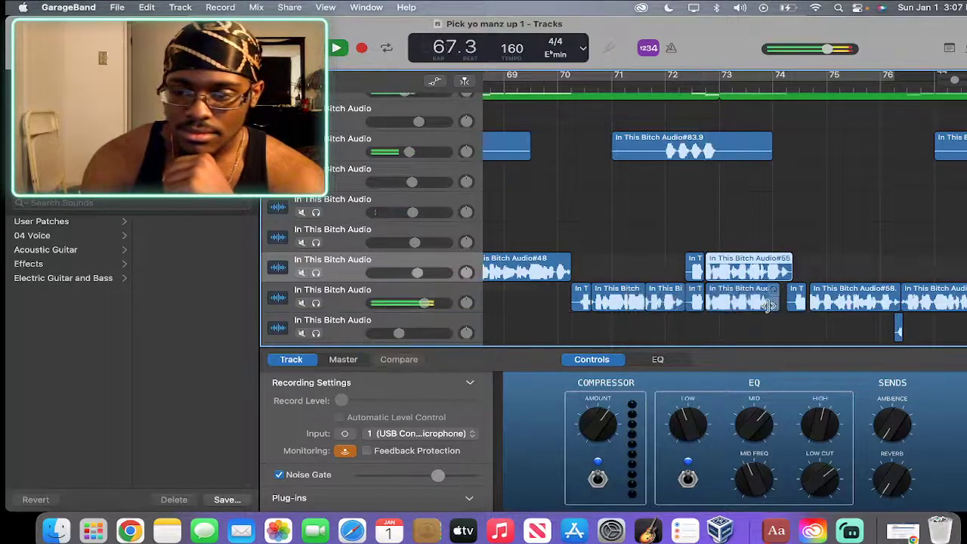
# Close the gaps between the vocal regions from bar 74 to bar 80 on the track holding Audio#58.
pyautogui.moveTo(767, 305); pyautogui.dragTo(855, 318)
pyautogui.hscroll(5, 828, 317)
pyautogui.hscroll(5, 854, 317)
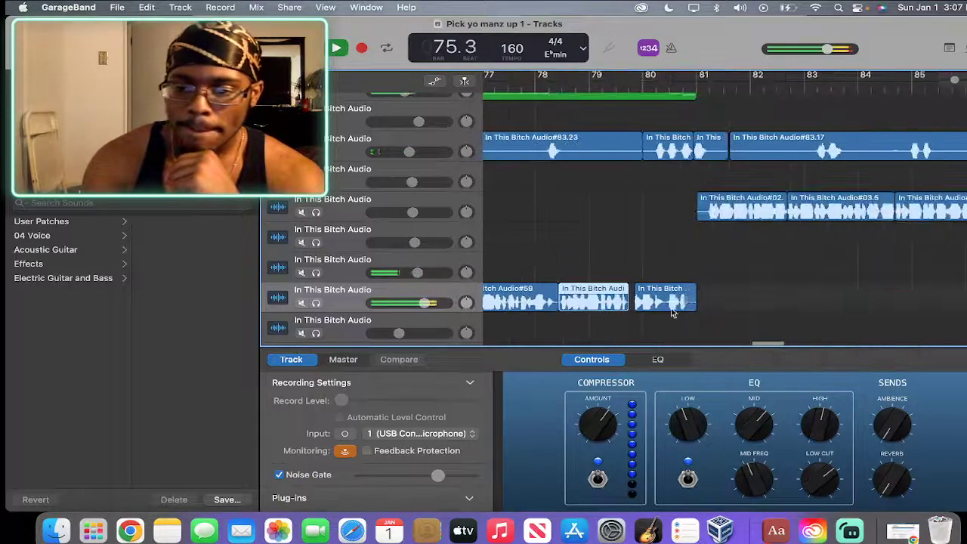
pyautogui.moveTo(635, 306); pyautogui.dragTo(633, 298)
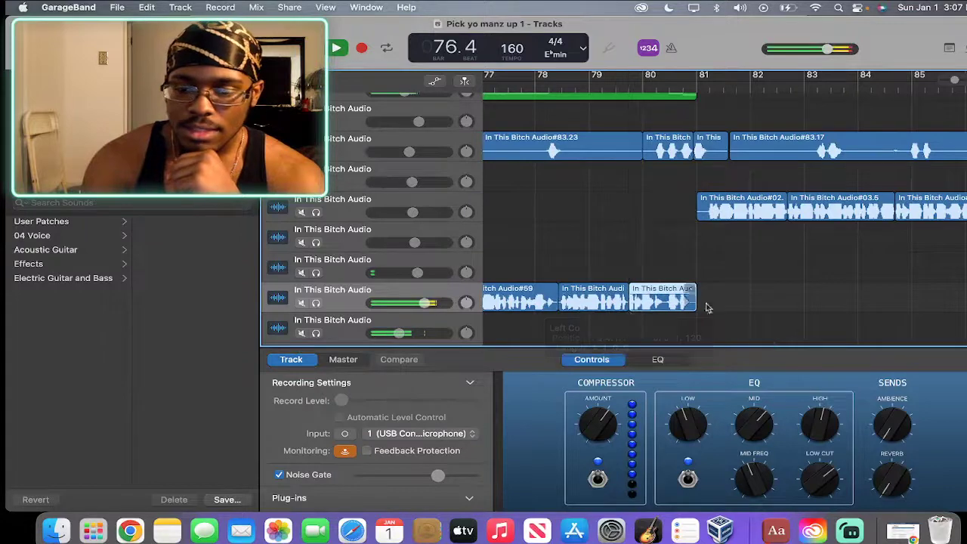
# Close the gaps between the vocal regions from bar 88 to Audio#15.5 near bar 91.
pyautogui.hscroll(4, 798, 300)
pyautogui.hscroll(2, 790, 178)
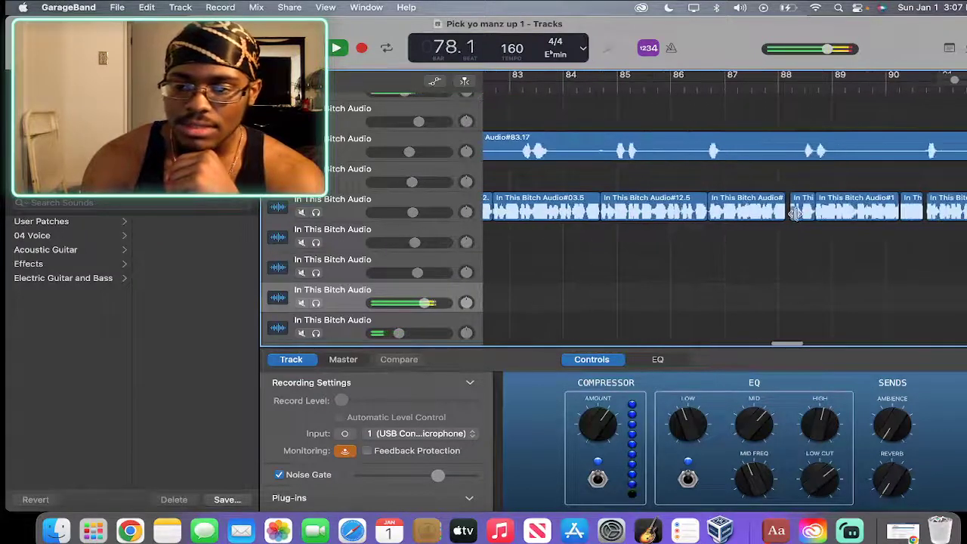
pyautogui.moveTo(794, 214)
pyautogui.mouseDown()
pyautogui.moveTo(838, 219)
pyautogui.moveTo(810, 216)
pyautogui.mouseUp()
pyautogui.hscroll(2, 790, 220)
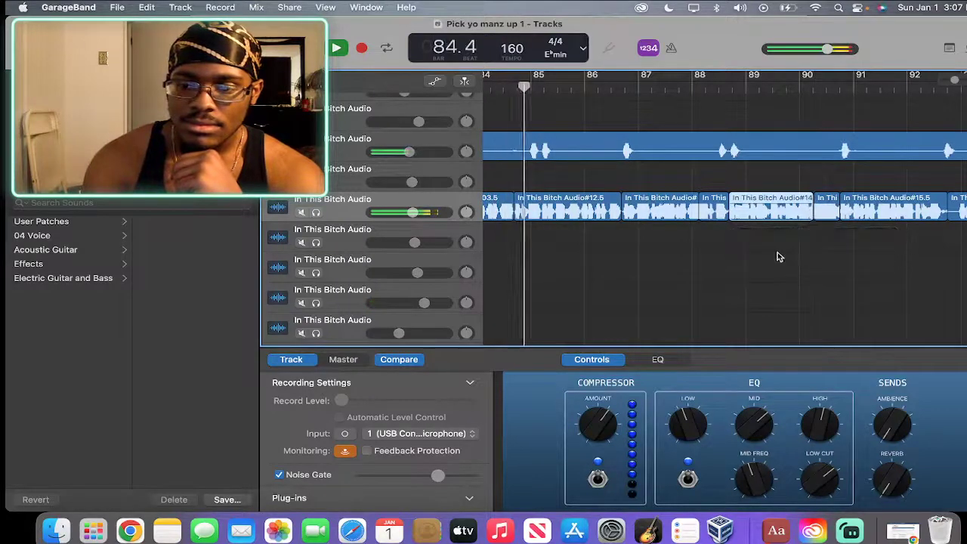
# Extend the short regions between bars 97 and 99 on the lowest vocal track, and close the gap between Audio#98 and Audio#102.
pyautogui.hscroll(5, 778, 257)
pyautogui.hscroll(5, 779, 257)
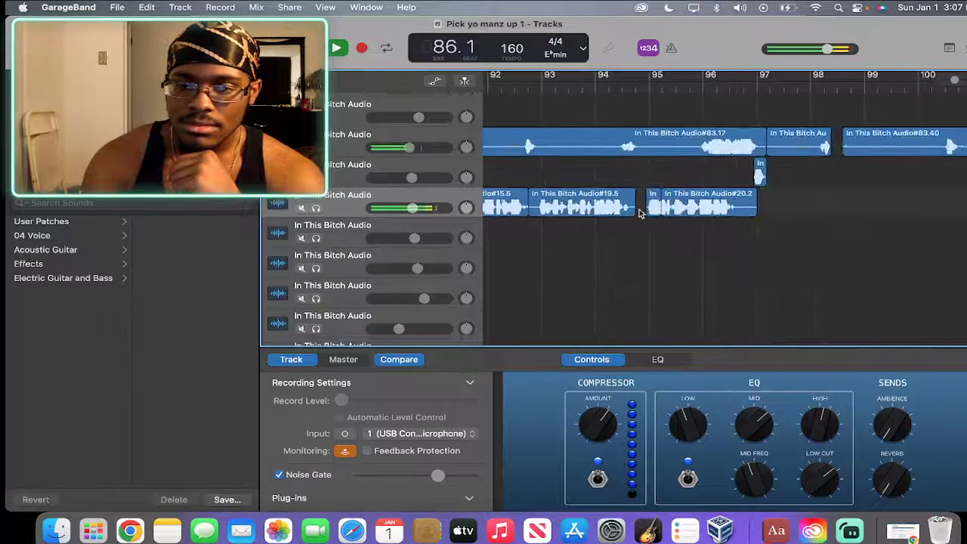
pyautogui.hscroll(10, 659, 228)
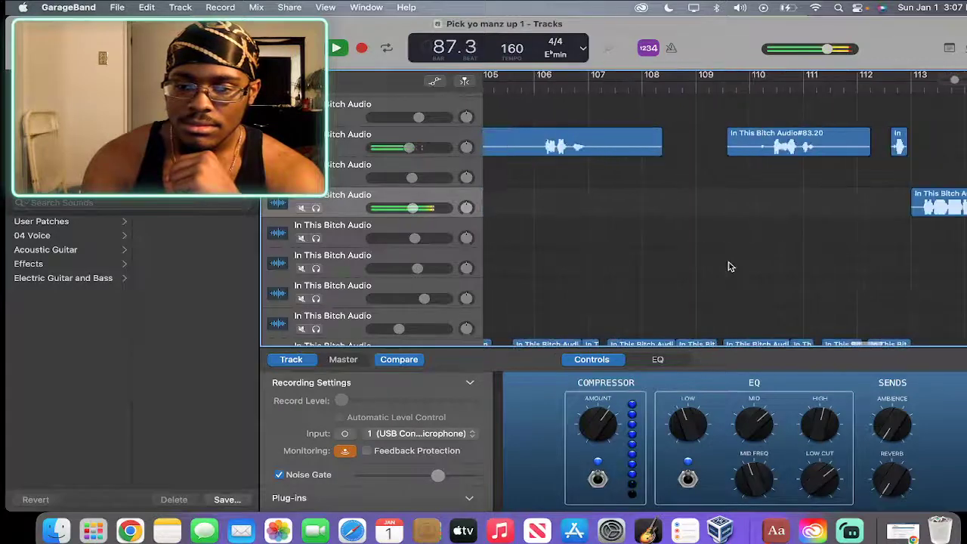
pyautogui.scroll(-3, 730, 266)
pyautogui.hscroll(-10, 730, 266)
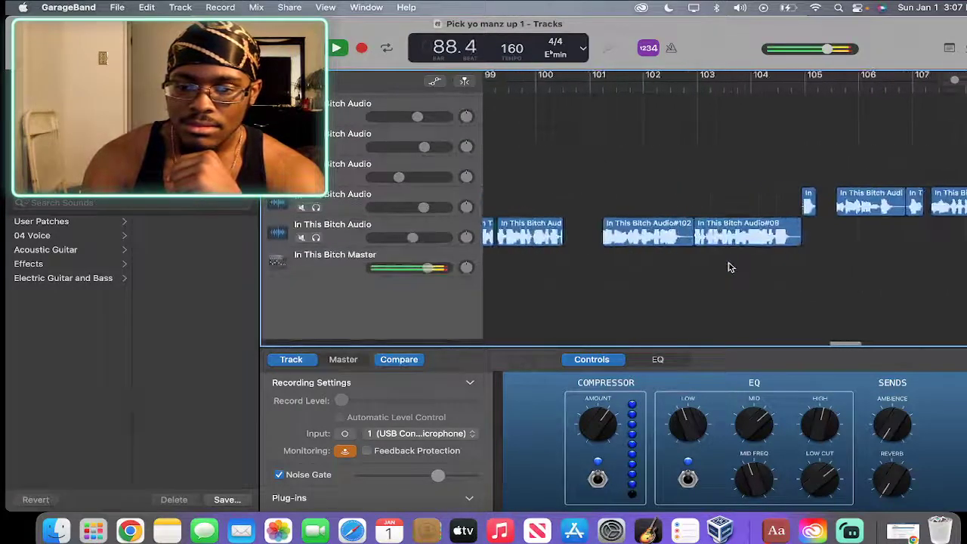
pyautogui.hscroll(-3, 729, 266)
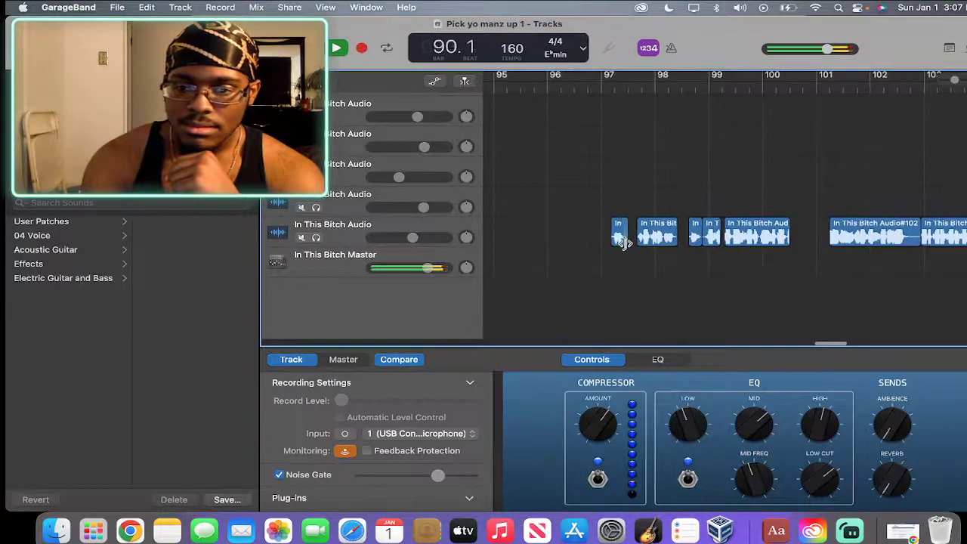
pyautogui.moveTo(623, 242); pyautogui.dragTo(689, 255)
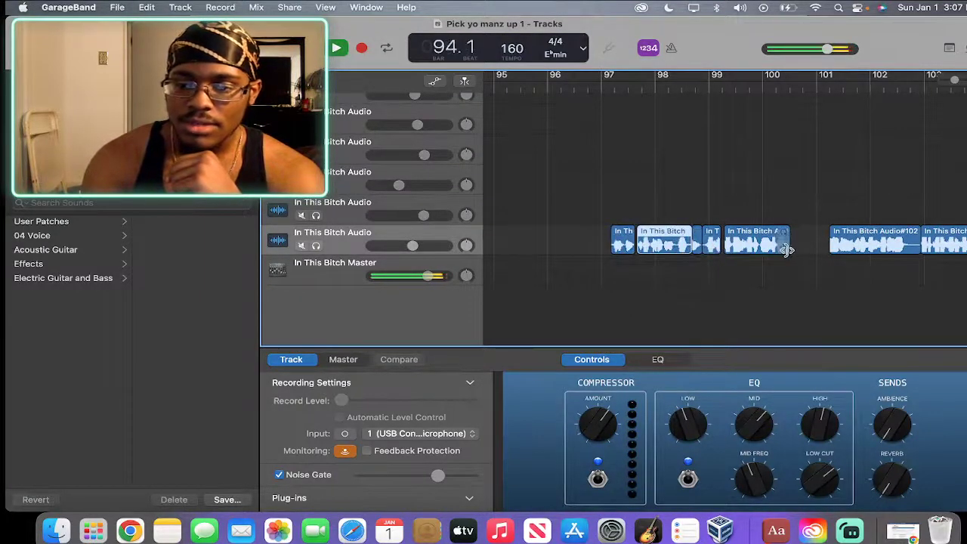
pyautogui.moveTo(785, 250); pyautogui.dragTo(815, 253)
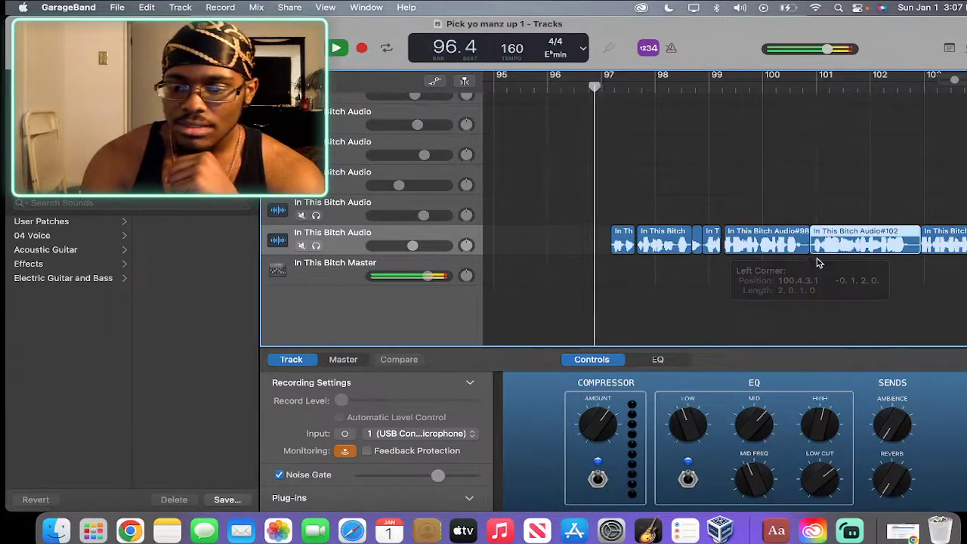
# Extend the start of Audio#73.2 back to the short vocal region at bar 105.
pyautogui.hscroll(5, 811, 283)
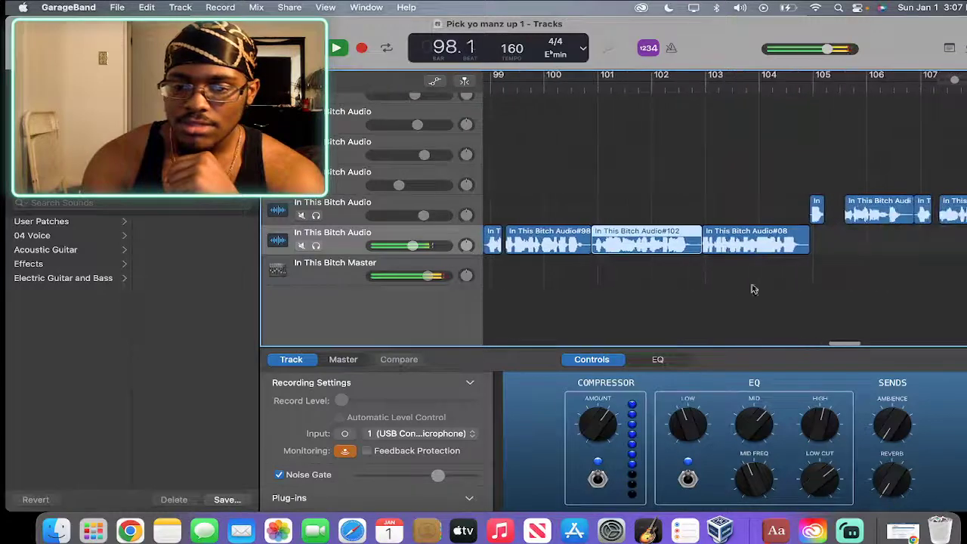
pyautogui.hscroll(3, 813, 263)
pyautogui.hscroll(-6, 759, 219)
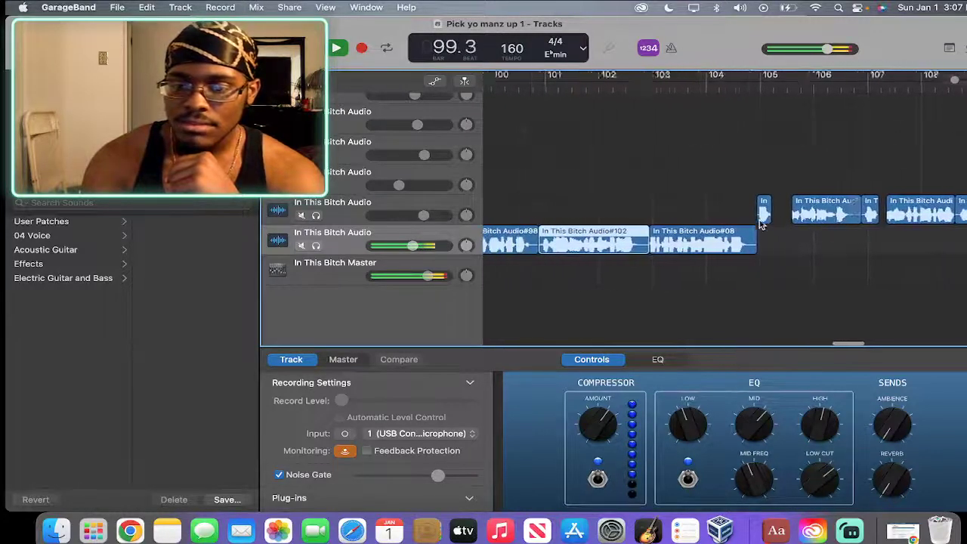
pyautogui.hscroll(5, 759, 221)
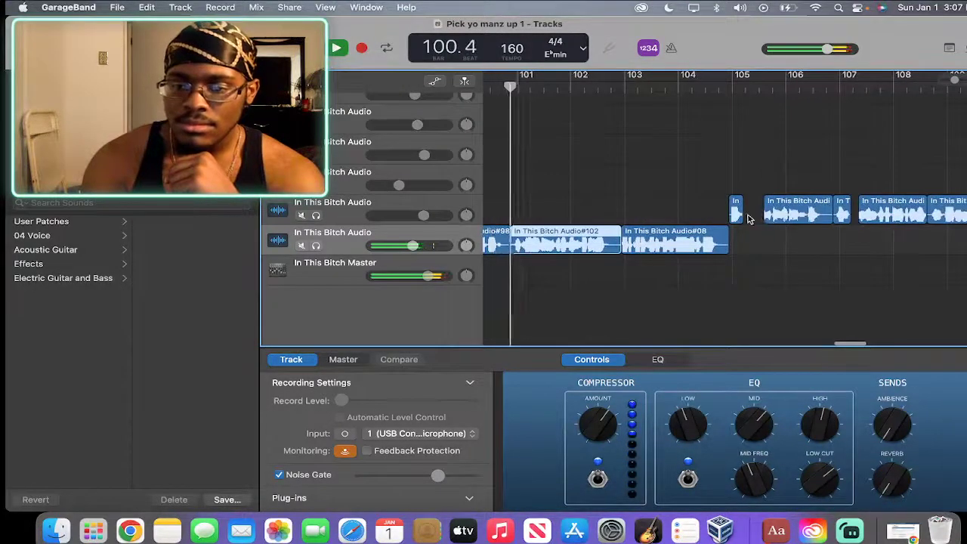
pyautogui.moveTo(772, 219); pyautogui.dragTo(750, 238)
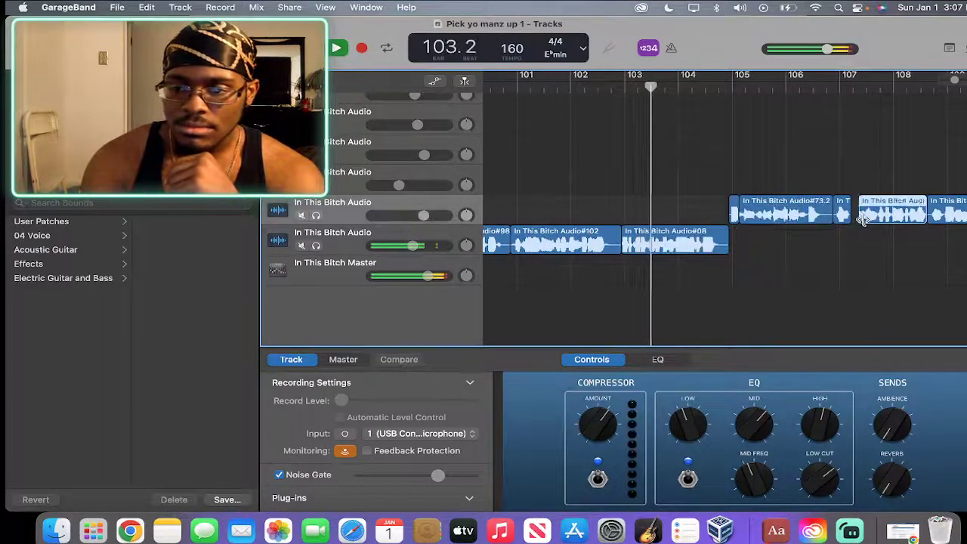
# Close the remaining gaps between the vocal regions from bar 107 to bar 113 on the track holding Audio#73.2.
pyautogui.moveTo(862, 219)
pyautogui.mouseDown()
pyautogui.moveTo(827, 223)
pyautogui.moveTo(859, 222)
pyautogui.moveTo(856, 231)
pyautogui.mouseUp()
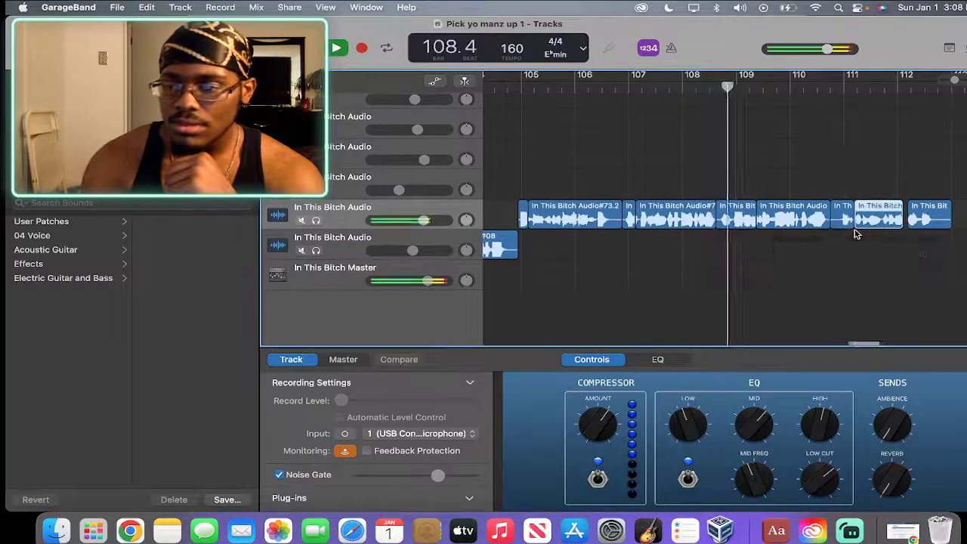
pyautogui.hscroll(3, 854, 232)
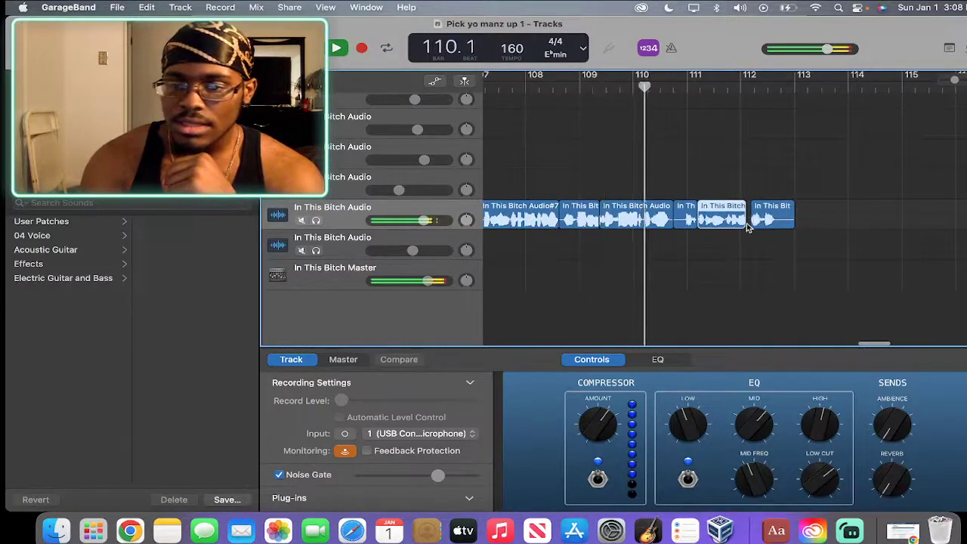
pyautogui.moveTo(742, 222); pyautogui.dragTo(747, 226)
# Extend the end of region Audio#13 near bar 120 to meet the short vocal region that follows it.
pyautogui.scroll(5, 796, 239)
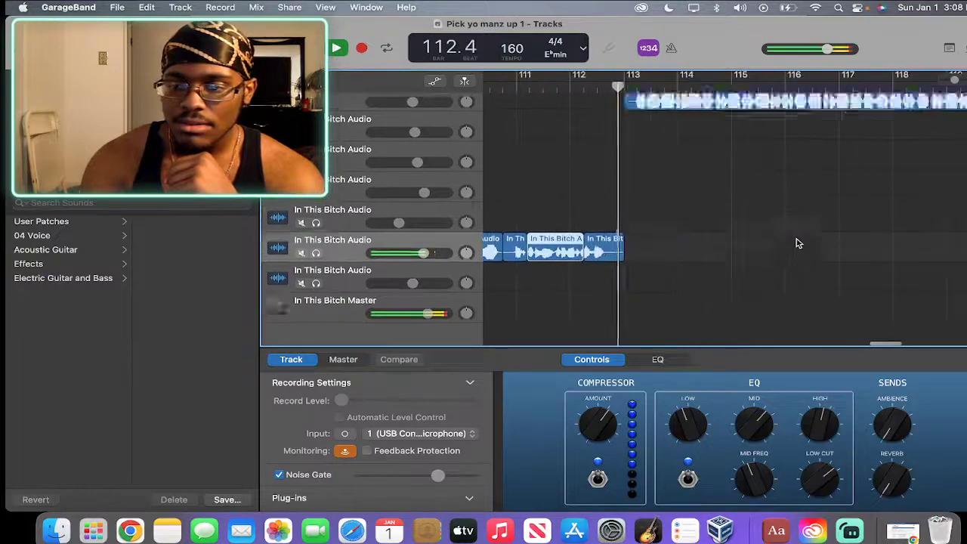
pyautogui.scroll(-5, 797, 241)
pyautogui.hscroll(10, 797, 242)
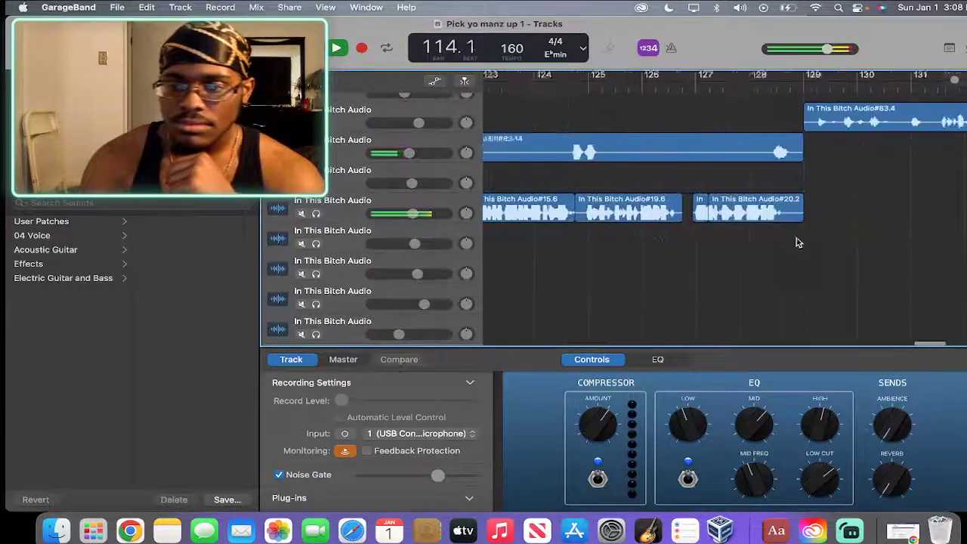
pyautogui.hscroll(-6, 798, 241)
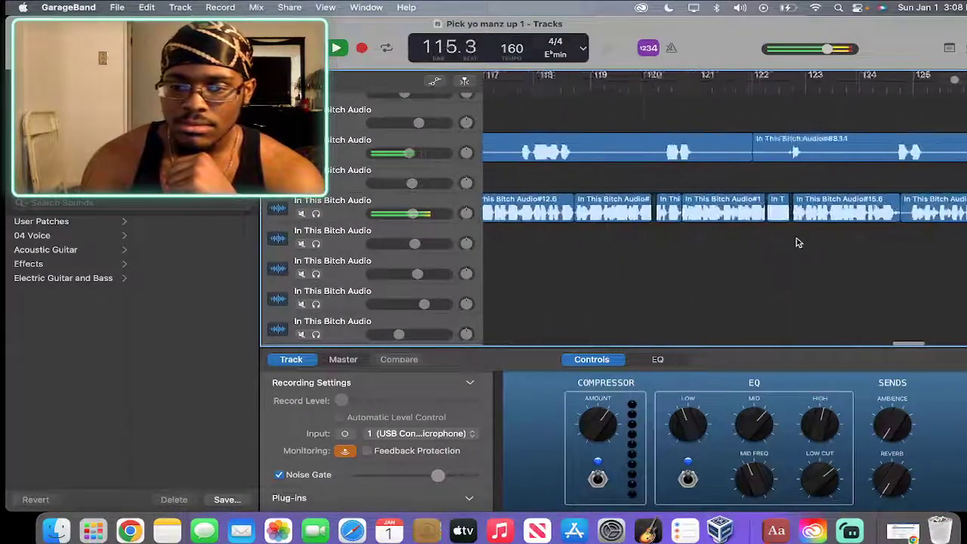
pyautogui.moveTo(643, 215); pyautogui.dragTo(656, 219)
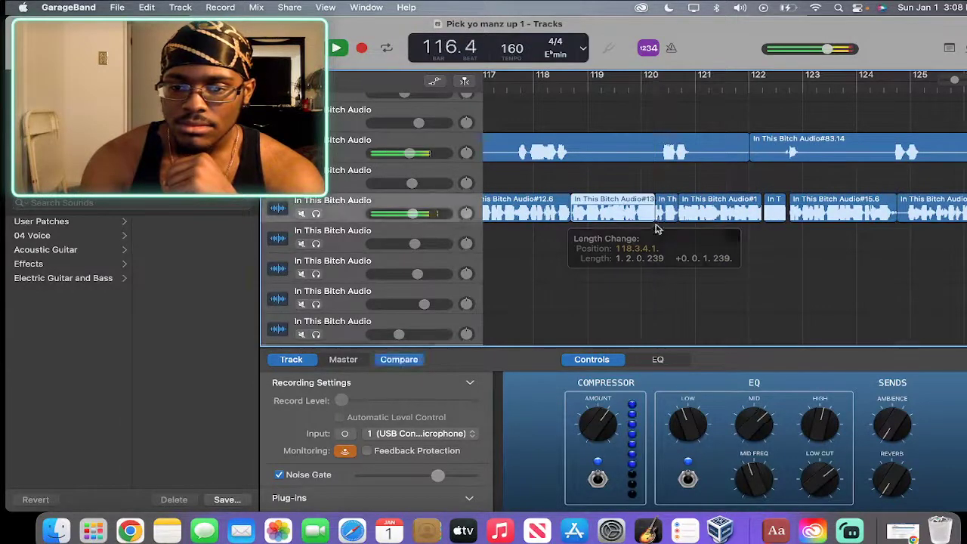
# Close the gaps on both sides of the short vocal region between Audio#14 and Audio#15.6 near bar 122.
pyautogui.click(755, 217)
pyautogui.moveTo(755, 217); pyautogui.dragTo(784, 221)
# Review the remaining vocal regions from bar 122 to the end of the vocals for gaps while the song plays.
pyautogui.hscroll(10, 849, 229)
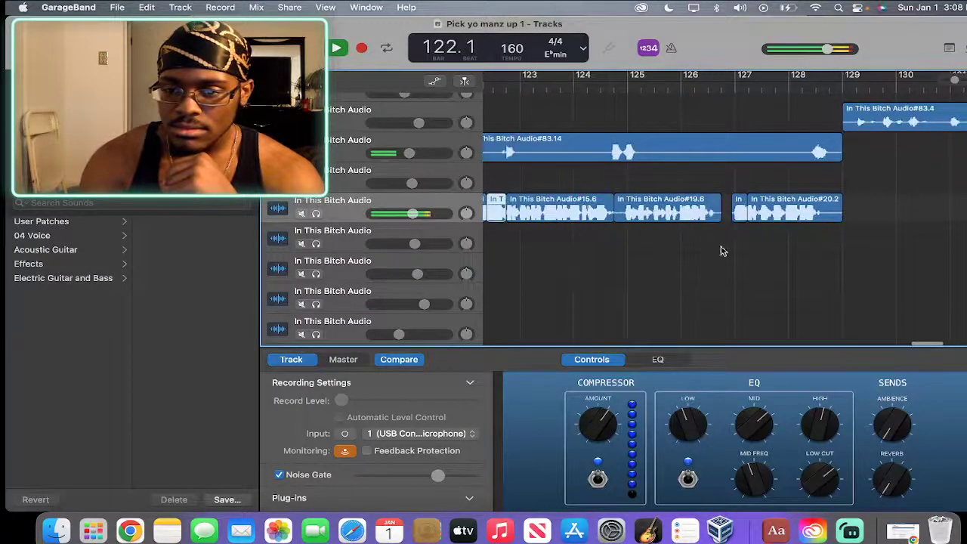
pyautogui.hscroll(10, 721, 251)
pyautogui.scroll(-5, 722, 251)
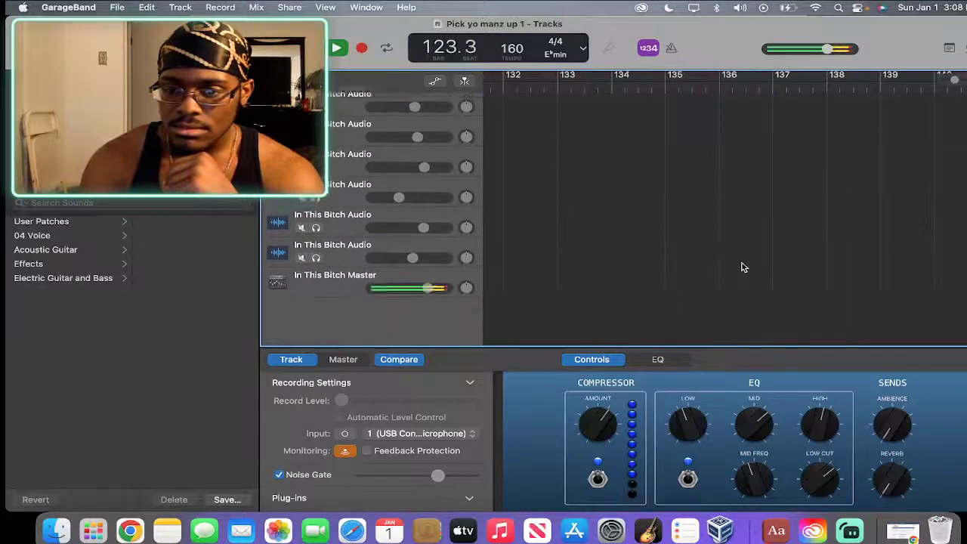
pyautogui.scroll(8, 742, 267)
pyautogui.scroll(-5, 743, 266)
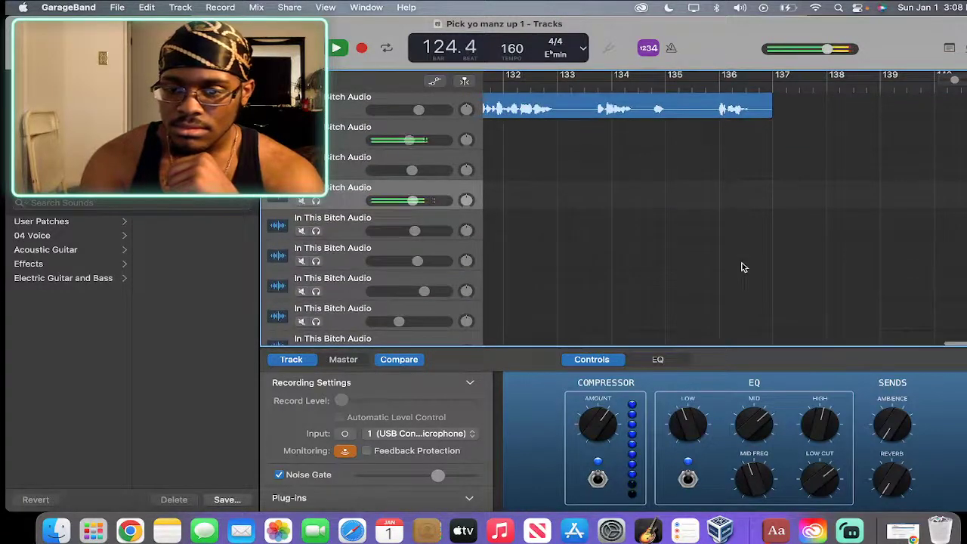
pyautogui.hscroll(-10, 598, 297)
pyautogui.scroll(-1, 597, 298)
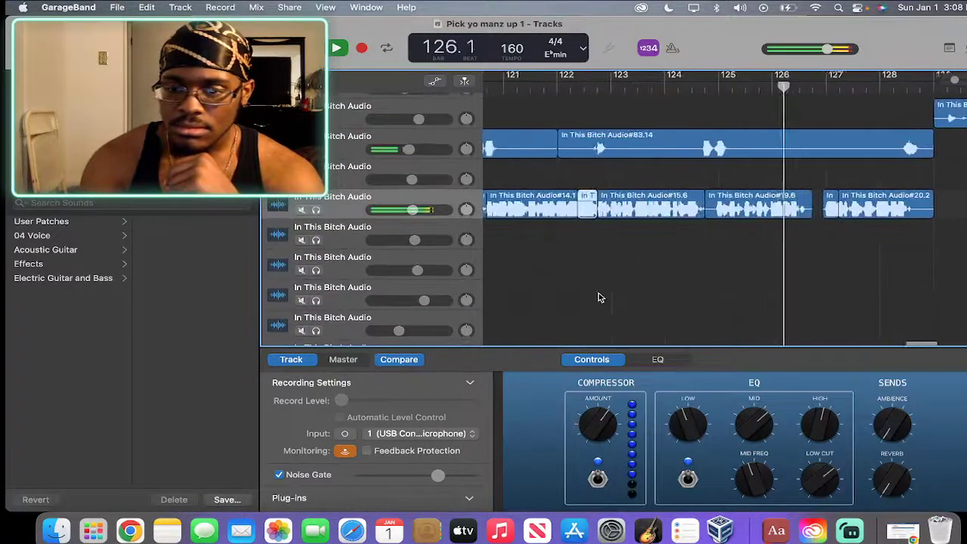
pyautogui.hscroll(4, 598, 297)
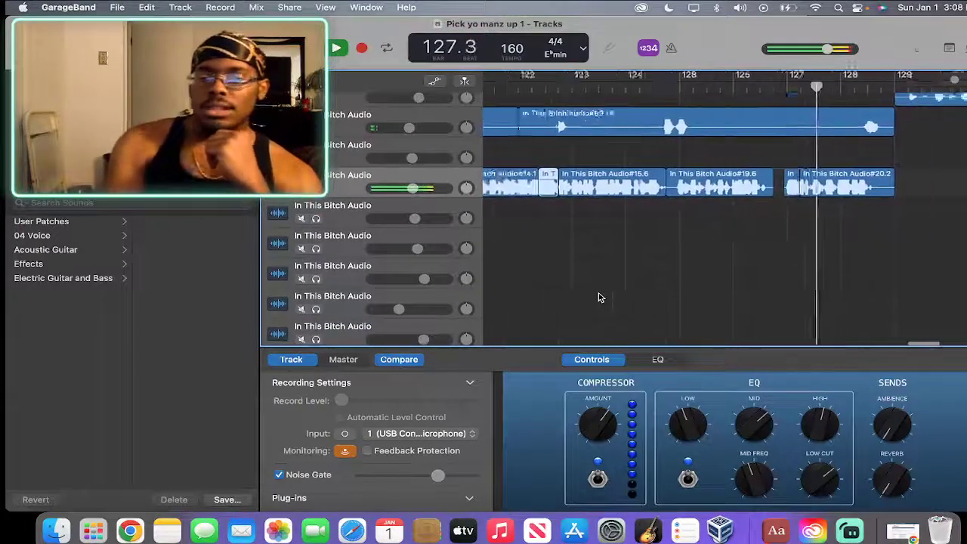
pyautogui.scroll(2, 598, 297)
pyautogui.hscroll(-1, 598, 298)
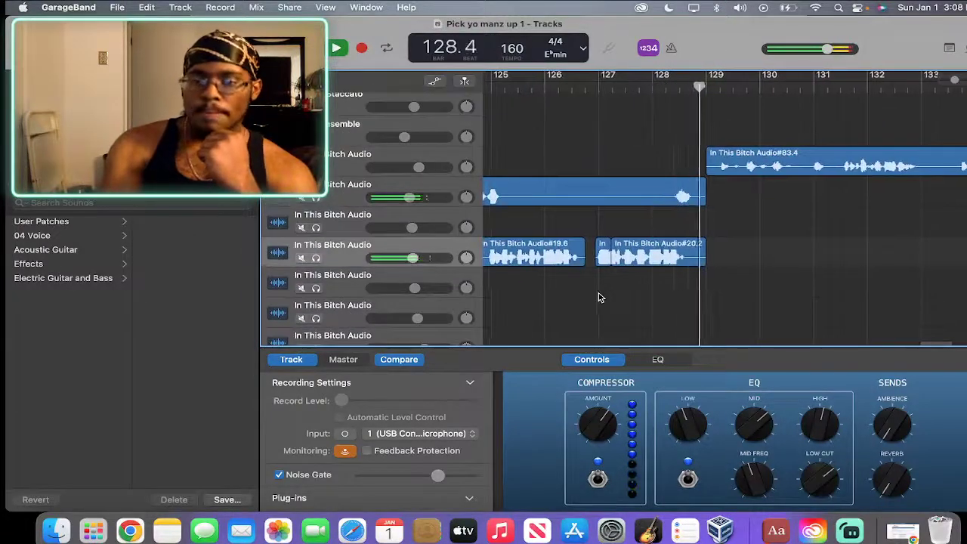
pyautogui.hscroll(8, 761, 197)
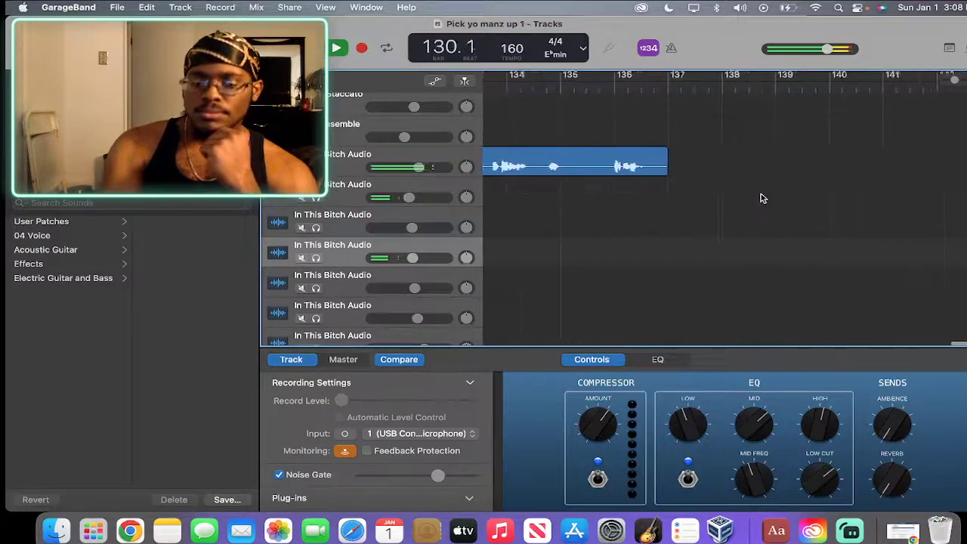
# Check the live chat in Streamlabs Desktop, and return to GarageBand to look over the tracks around the song's ending.
pyautogui.click(849, 531)
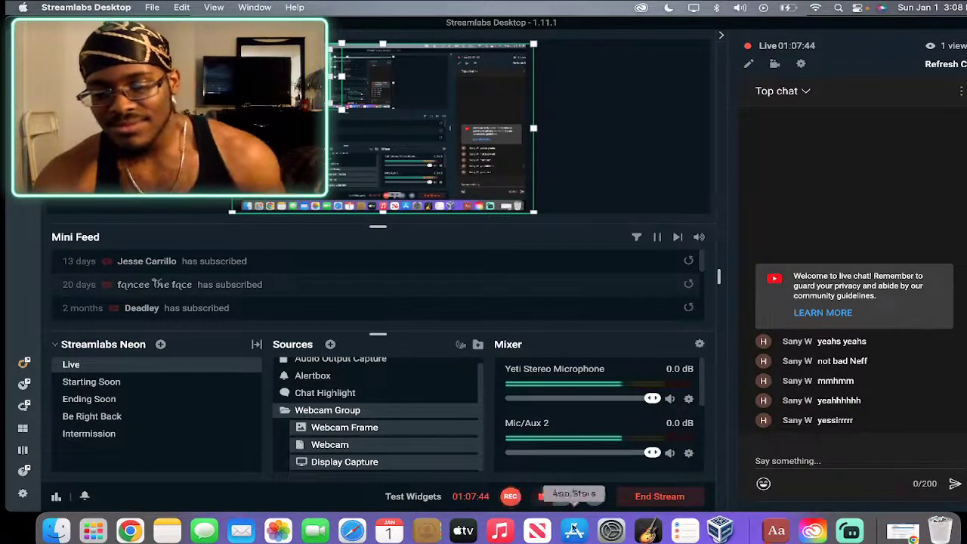
pyautogui.click(647, 531)
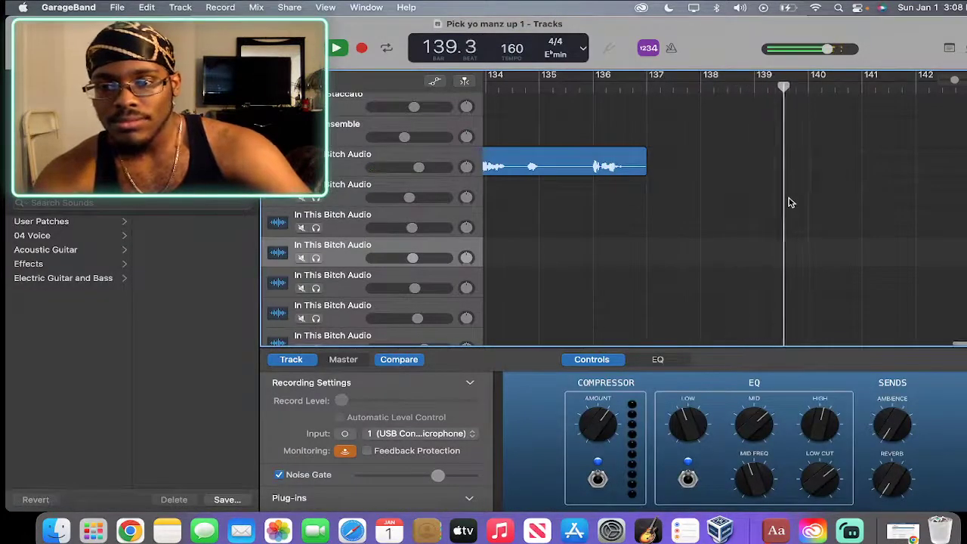
pyautogui.scroll(-3, 789, 202)
pyautogui.scroll(5, 789, 203)
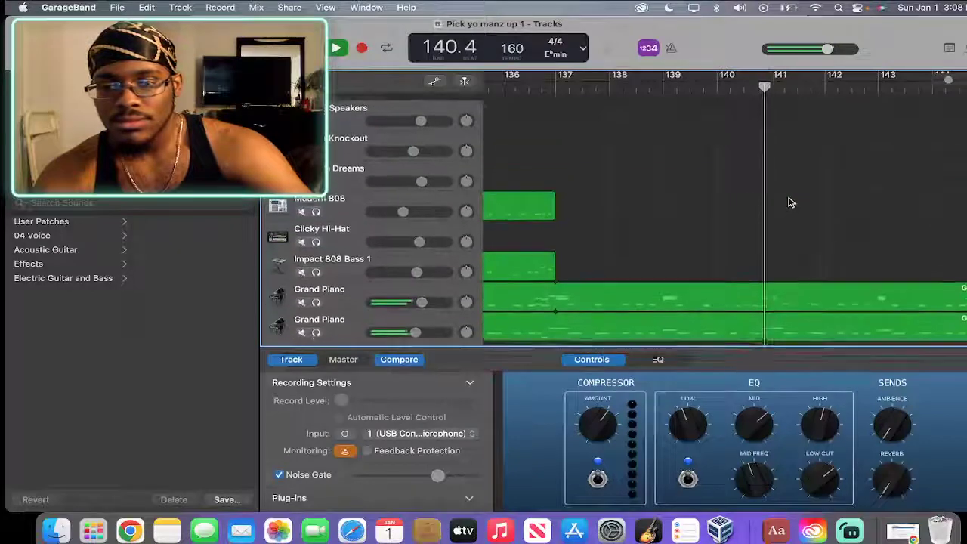
pyautogui.scroll(-2, 789, 202)
pyautogui.scroll(-3, 789, 202)
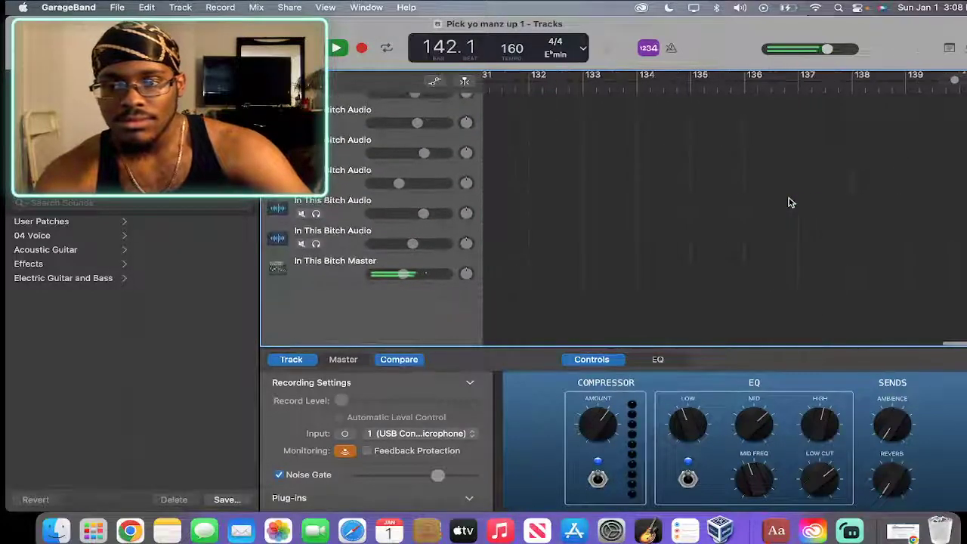
pyautogui.scroll(5, 790, 202)
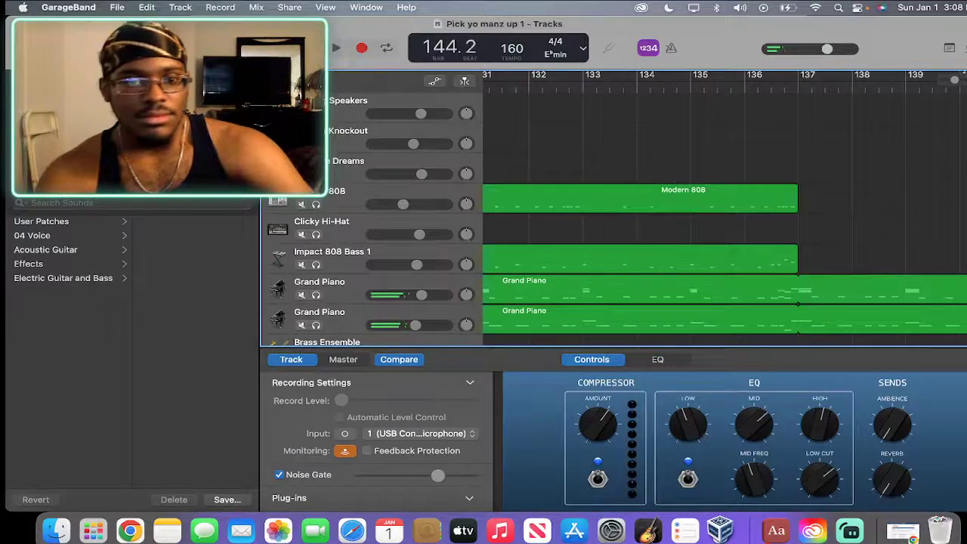
# Return the playhead to bar 1 and close Pick yo manz up 1, looking through the recent projects for another song.
pyautogui.press('Return')
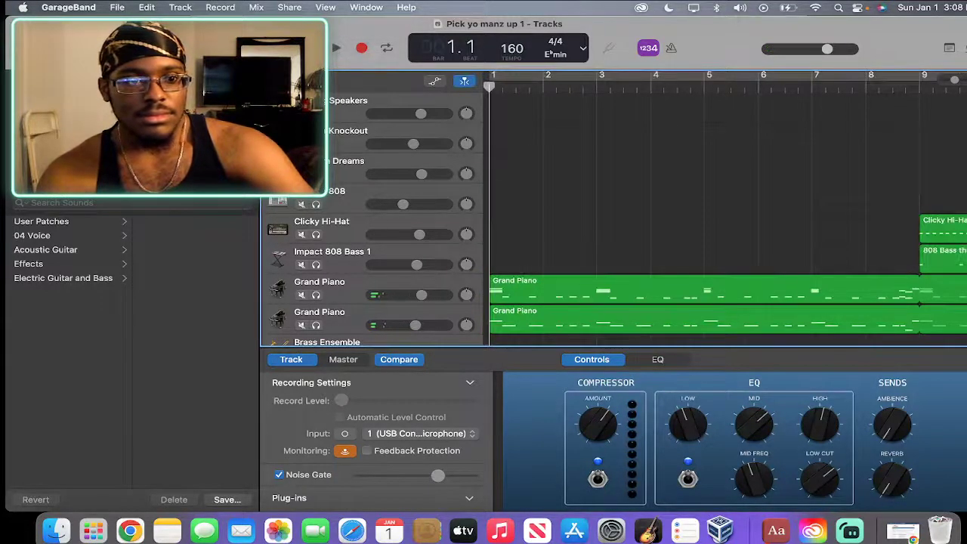
pyautogui.press('super+q')
pyautogui.click(530, 228)
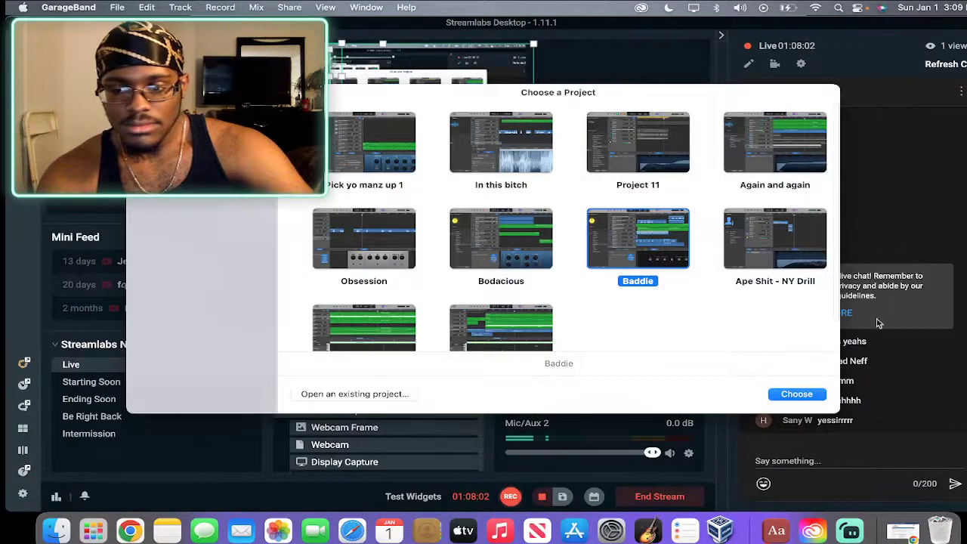
pyautogui.scroll(-2, 693, 220)
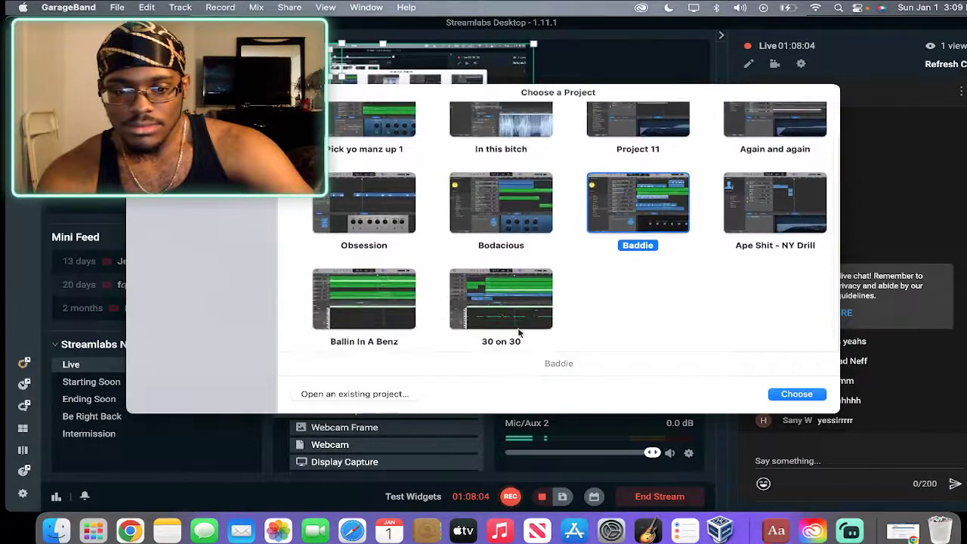
# Switch the stream to the Ending Soon scene in Streamlabs Desktop, and return to GarageBand with the Ace of Spades project open.
pyautogui.click(86, 400)
pyautogui.click(86, 400)
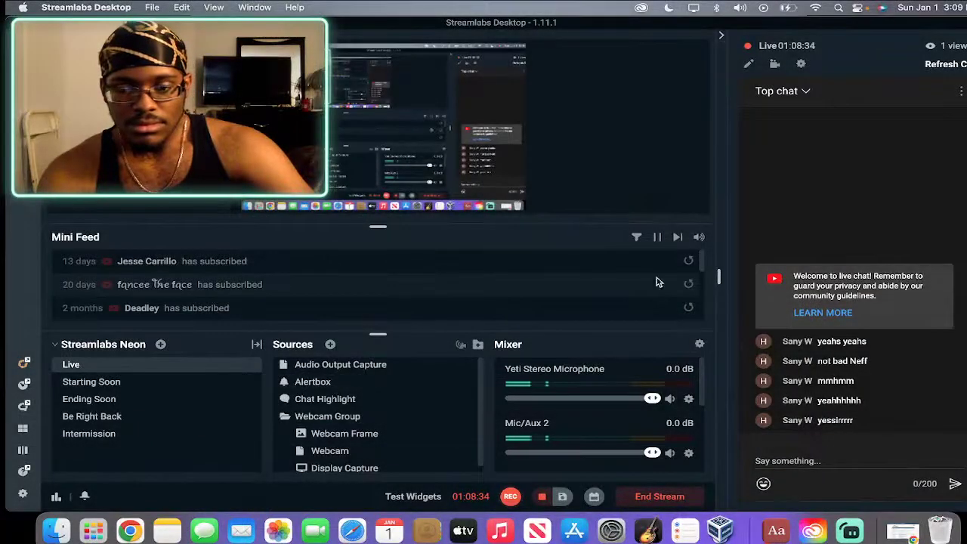
pyautogui.click(648, 531)
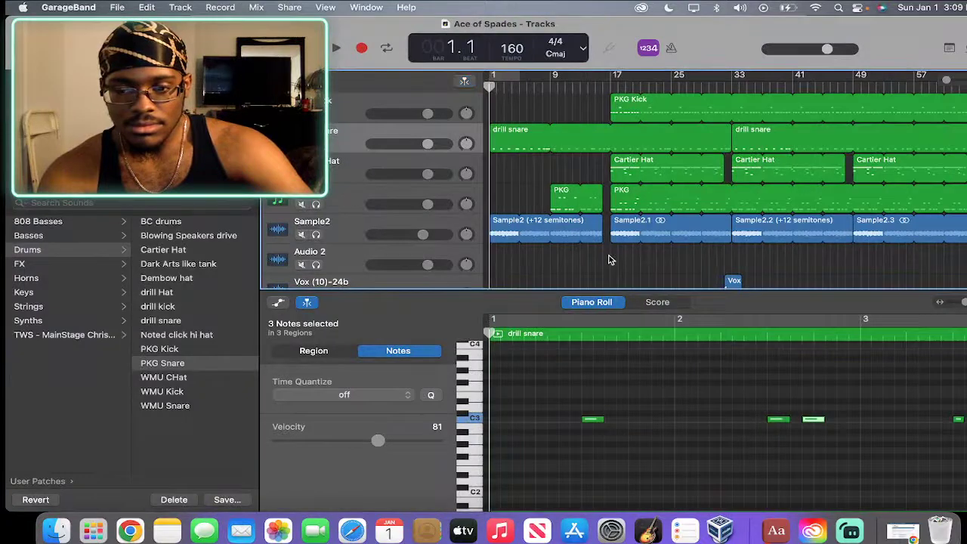
# Play Ace of Spades from the start and look over its drum, sample and vox tracks.
pyautogui.press('space')
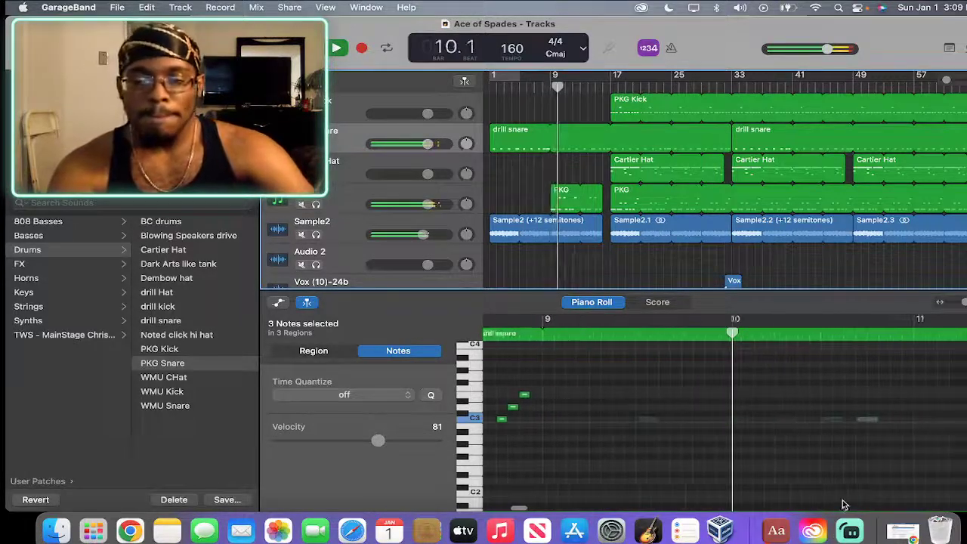
pyautogui.scroll(-4, 798, 194)
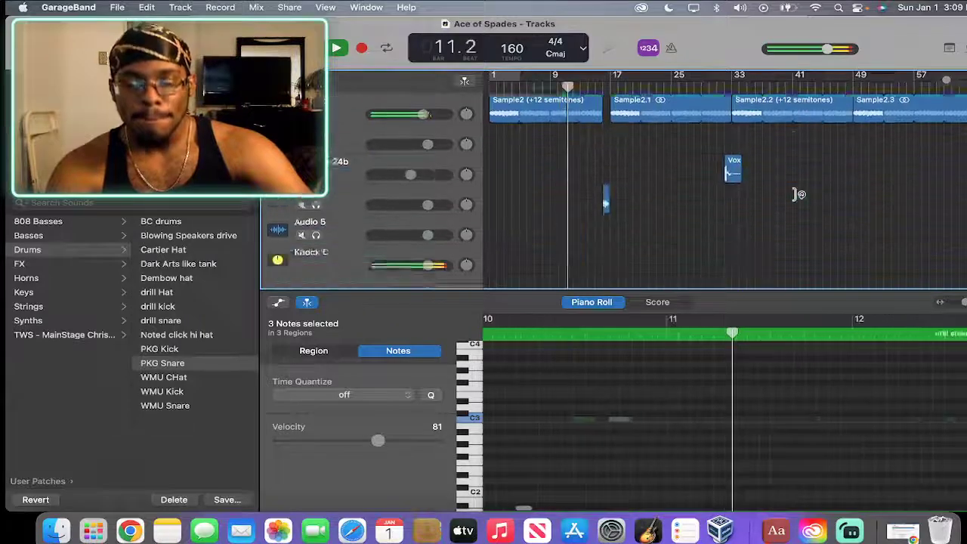
pyautogui.scroll(-2, 798, 194)
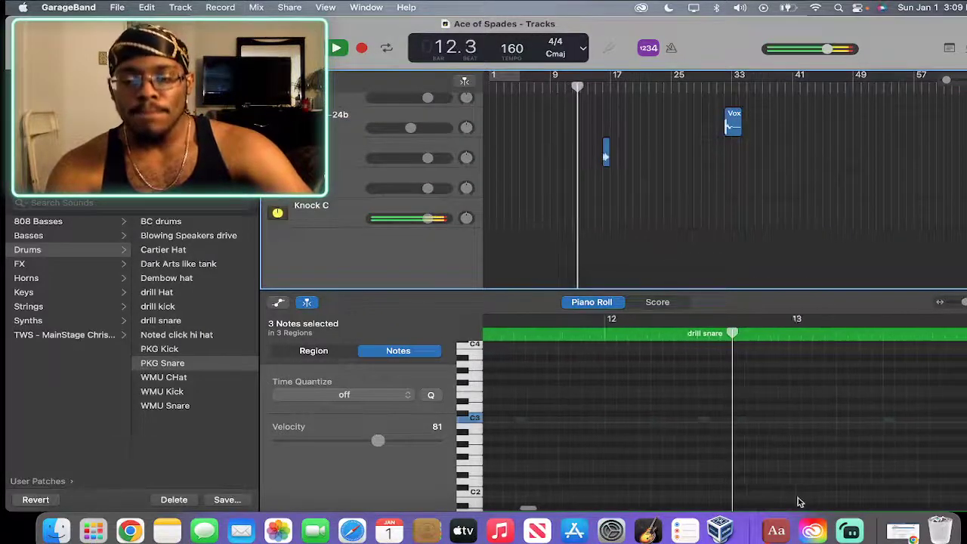
pyautogui.scroll(4, 740, 222)
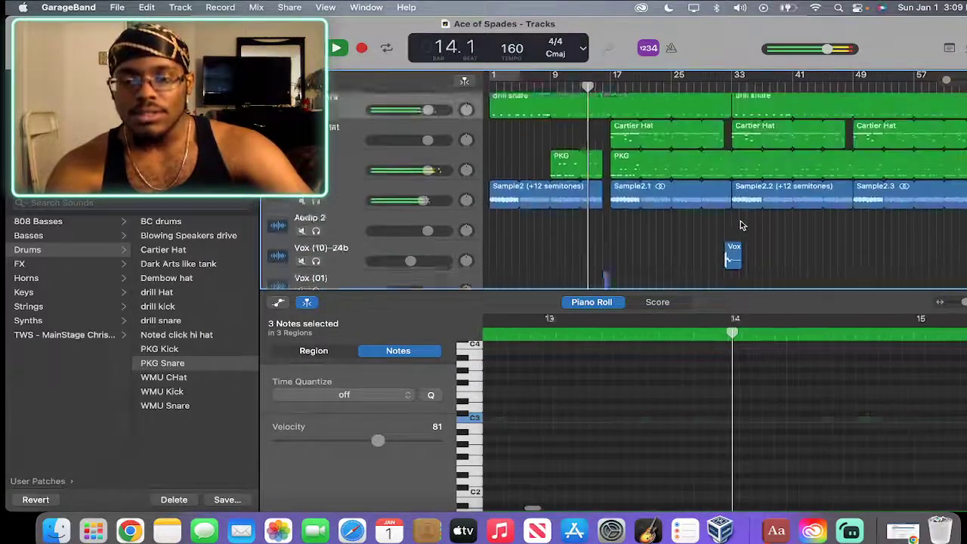
pyautogui.scroll(1, 741, 221)
pyautogui.scroll(-3, 733, 209)
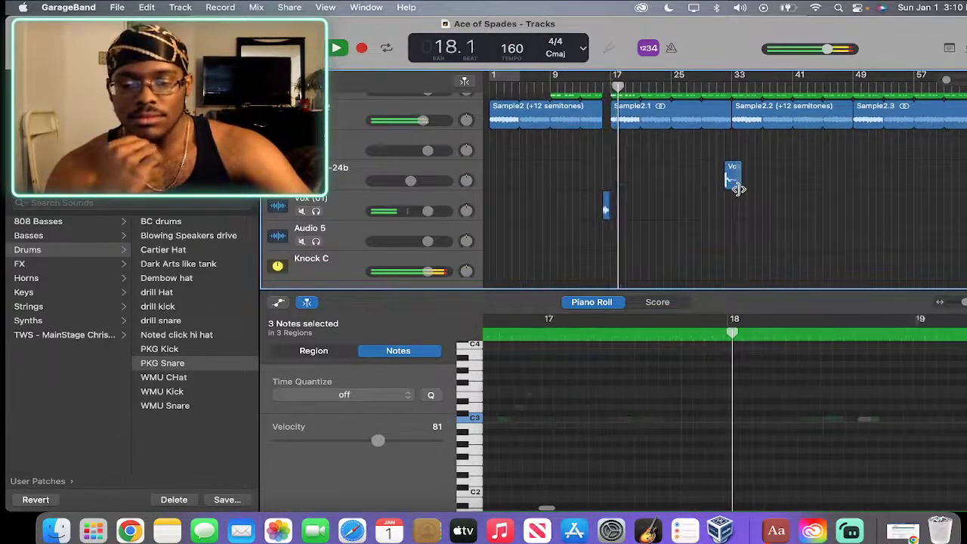
pyautogui.scroll(3, 826, 218)
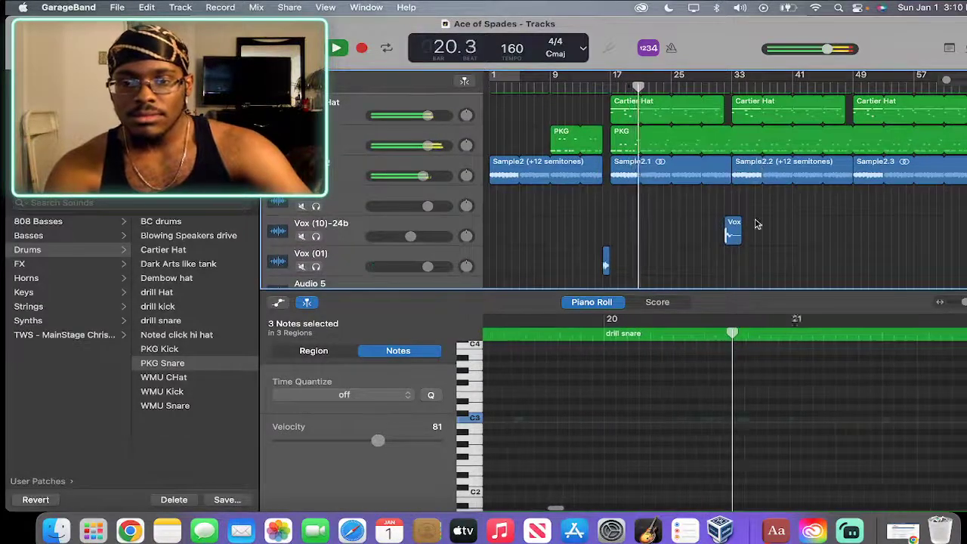
pyautogui.scroll(3, 756, 223)
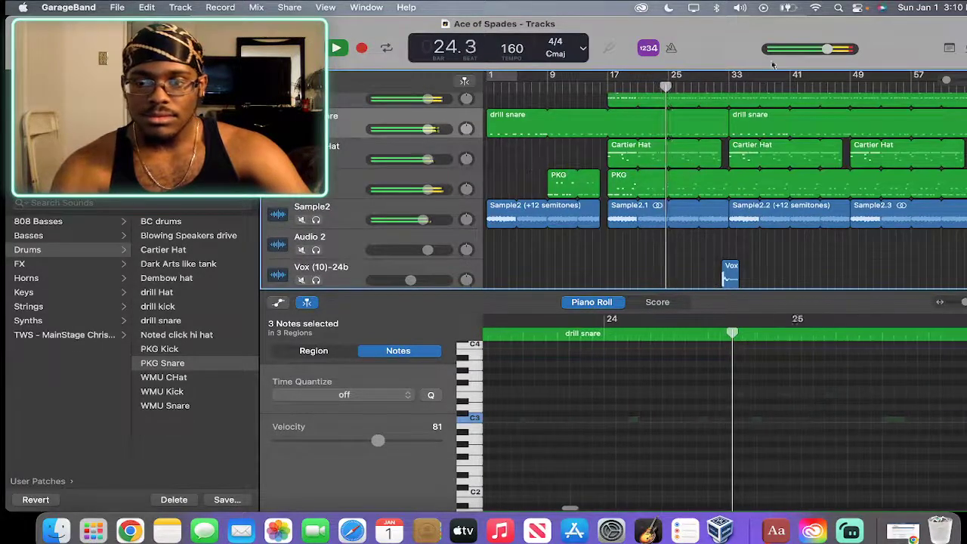
# Examine the notes of the PKG, Cartier Hat, drill snare and PKG Kick regions around bar 26 during playback.
pyautogui.moveTo(947, 82); pyautogui.dragTo(955, 80)
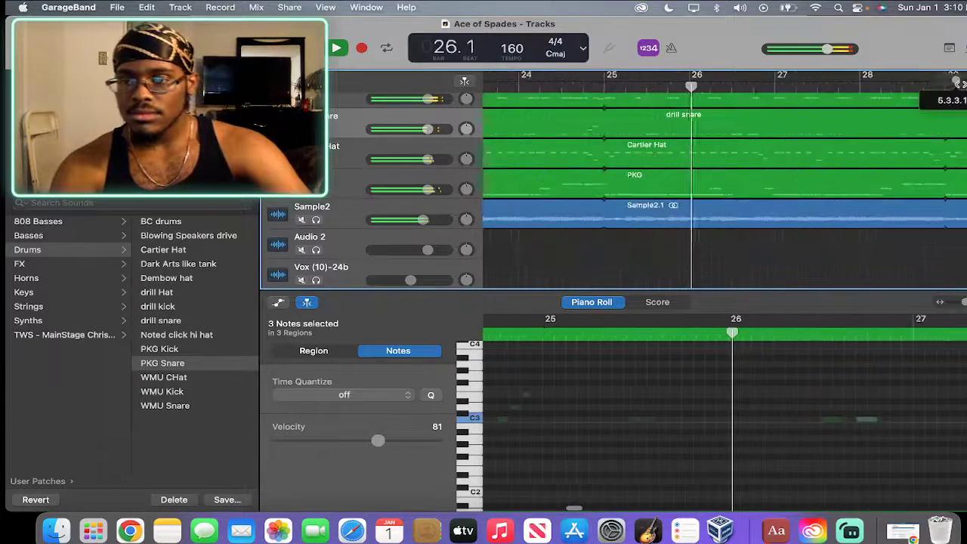
pyautogui.click(715, 189)
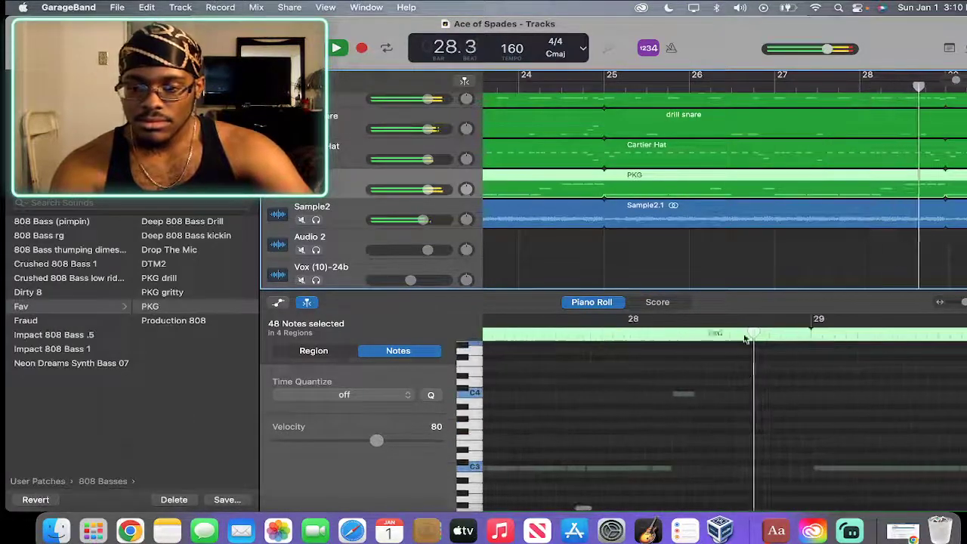
pyautogui.click(761, 157)
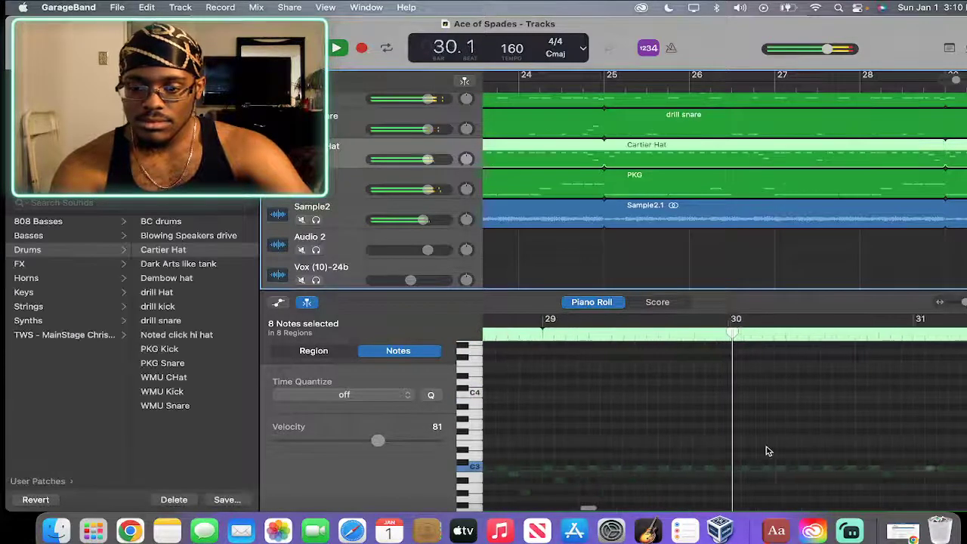
pyautogui.click(802, 130)
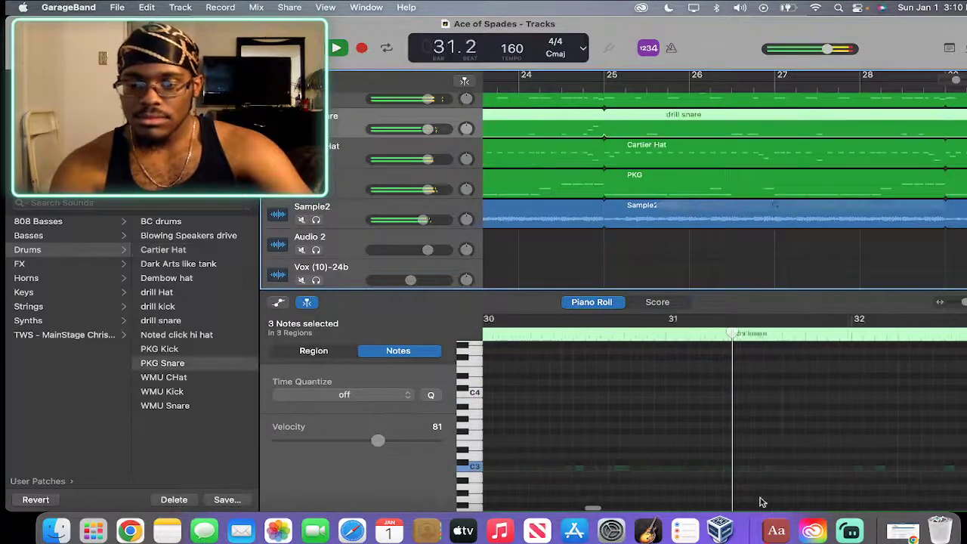
pyautogui.scroll(1, 773, 168)
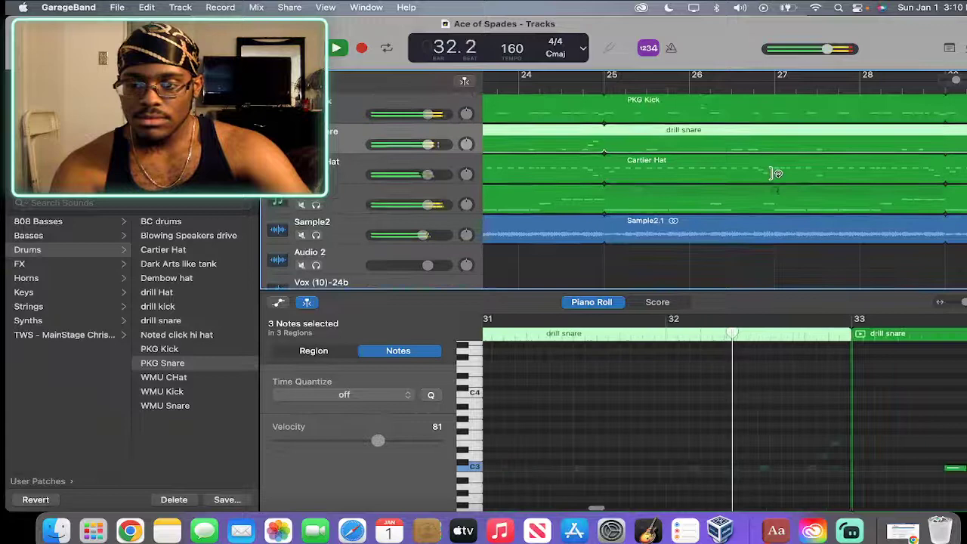
pyautogui.click(774, 120)
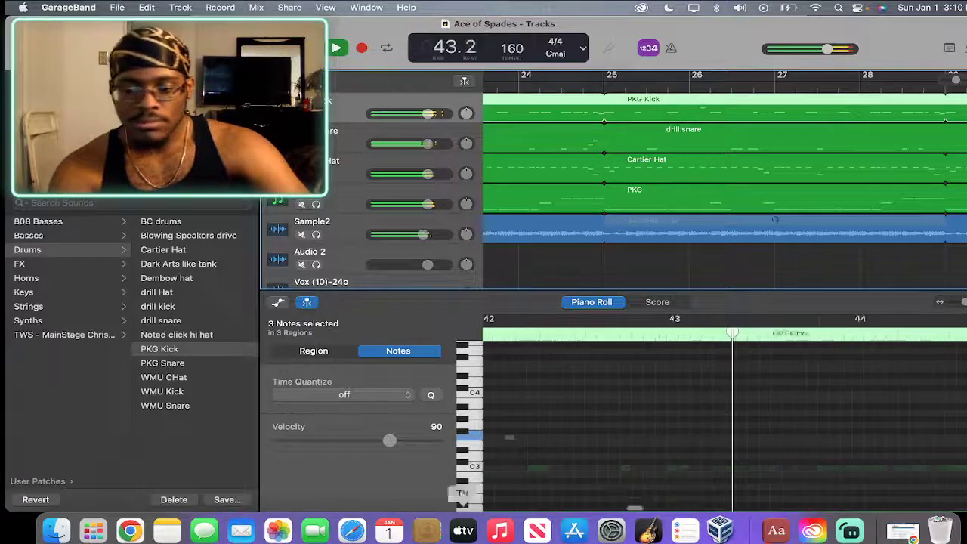
# Show the Ending Soon scene in Streamlabs Desktop and restore the Live scene, returning to the full Ace of Spades arrangement in GarageBand.
pyautogui.click(850, 532)
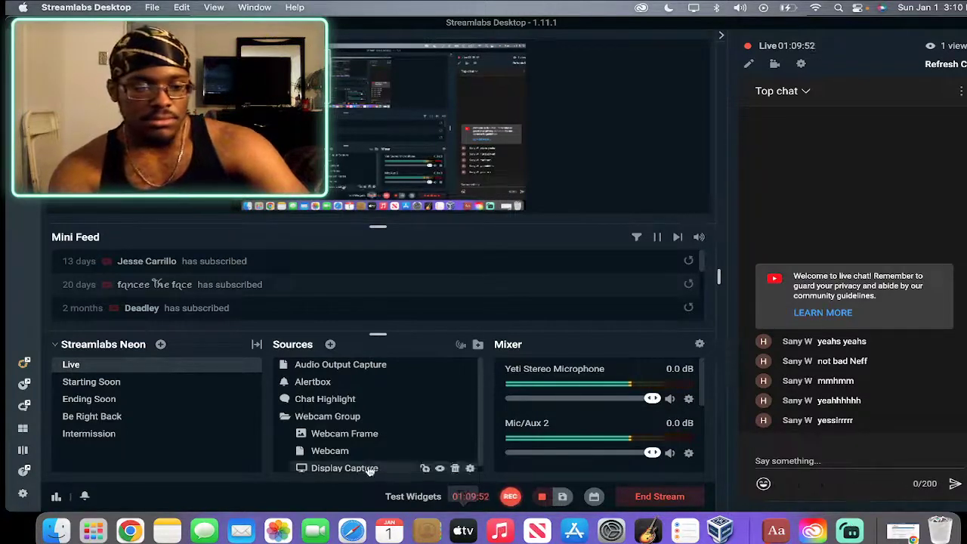
pyautogui.click(176, 398)
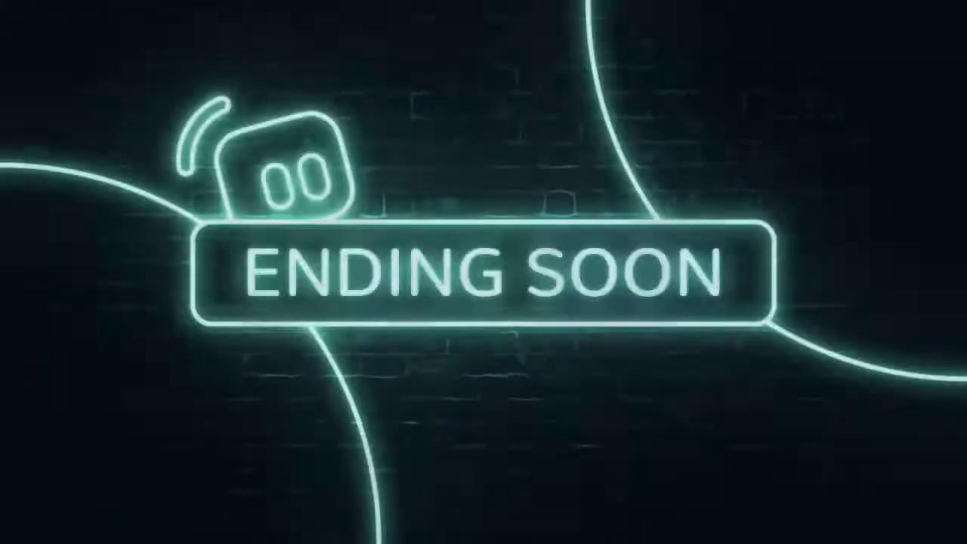
pyautogui.click(145, 364)
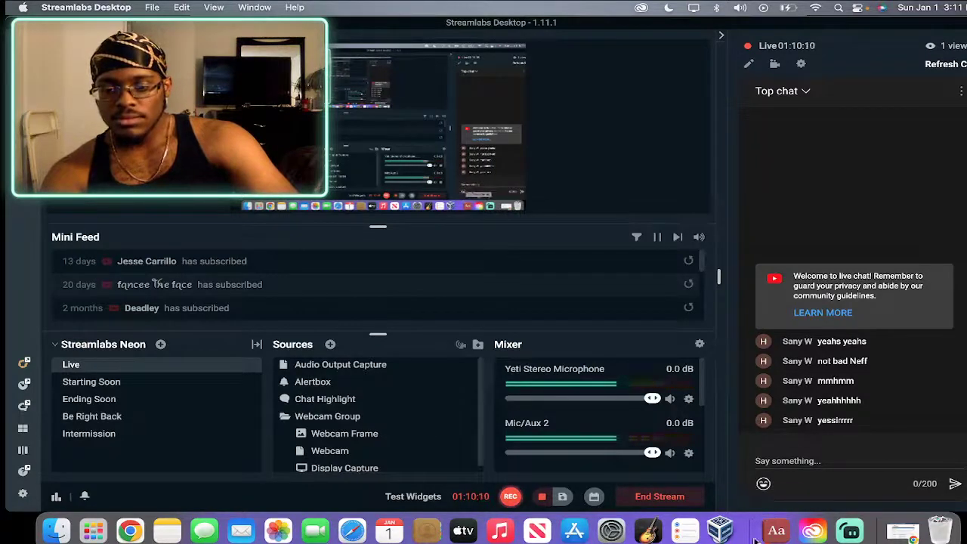
pyautogui.click(648, 529)
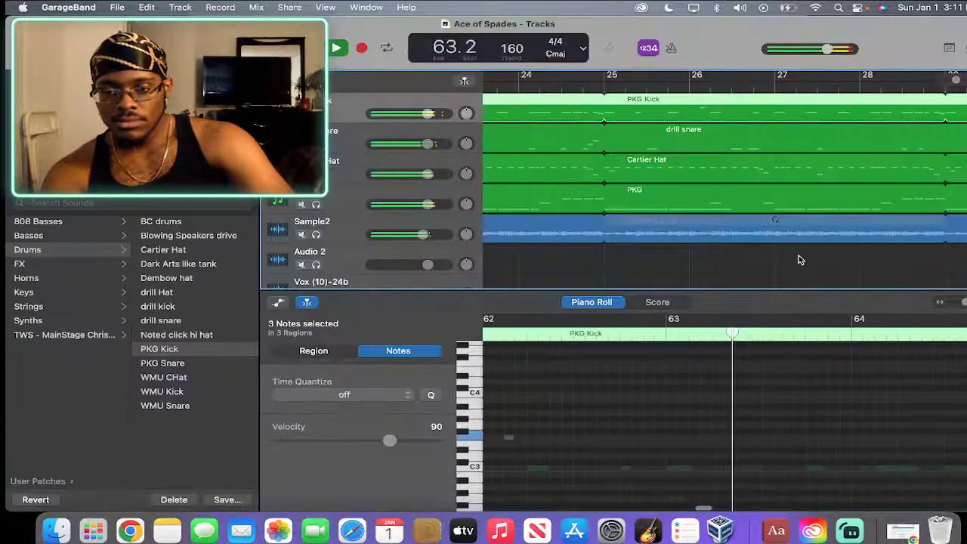
pyautogui.scroll(-3, 798, 259)
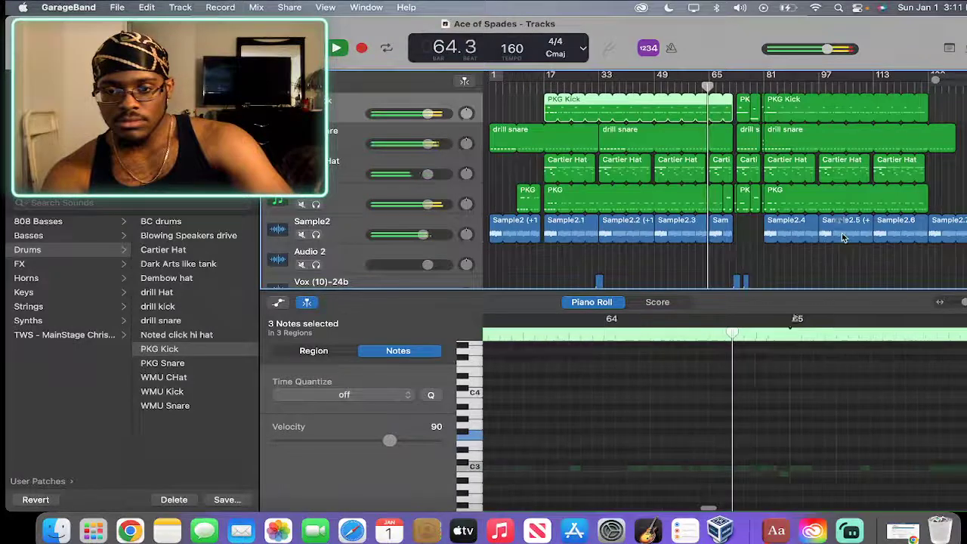
# Follow Ace of Spades playback through bars 64 to 92, examining the drum, Sample2 and Vox (10)-24b regions, and stop it with the full arrangement in view.
pyautogui.scroll(5, 843, 237)
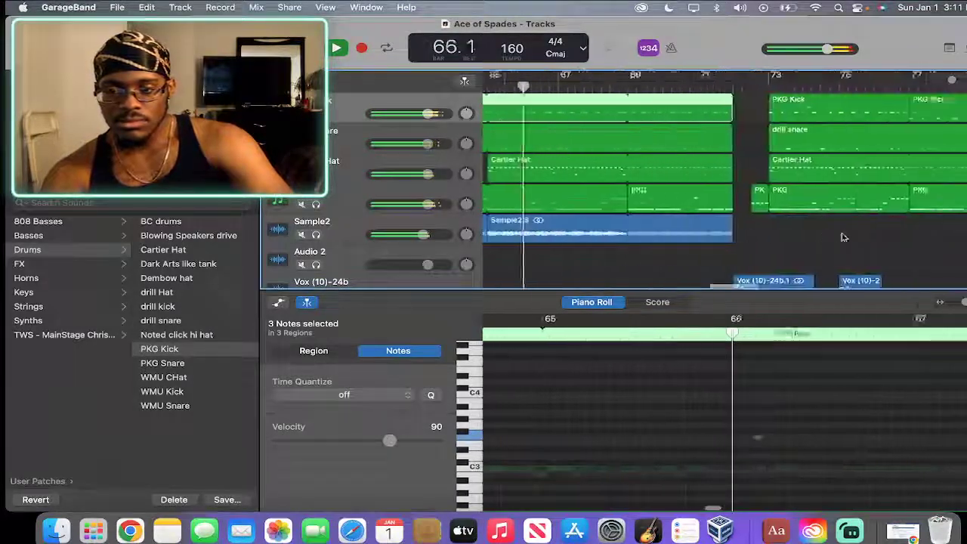
pyautogui.scroll(2, 844, 238)
pyautogui.scroll(-2, 843, 237)
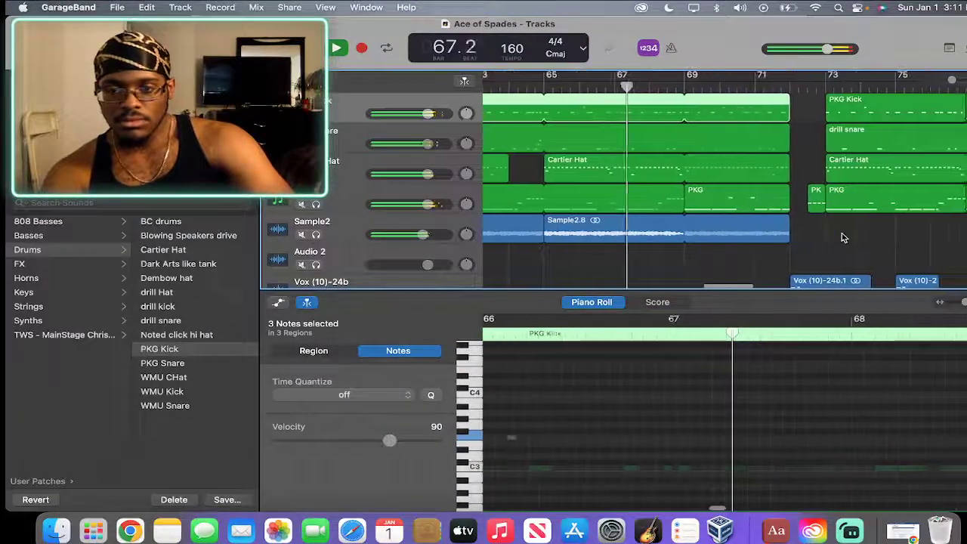
pyautogui.scroll(-3, 844, 237)
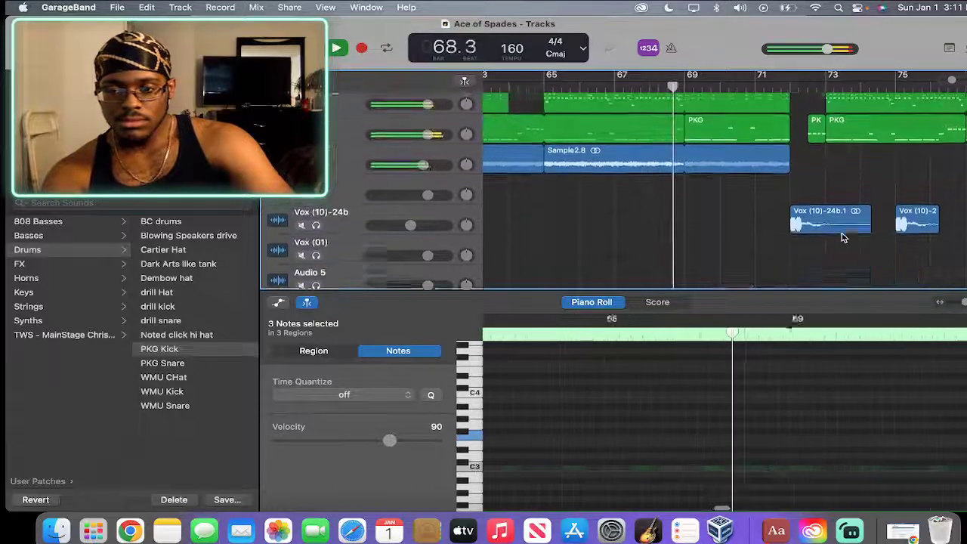
pyautogui.scroll(2, 844, 238)
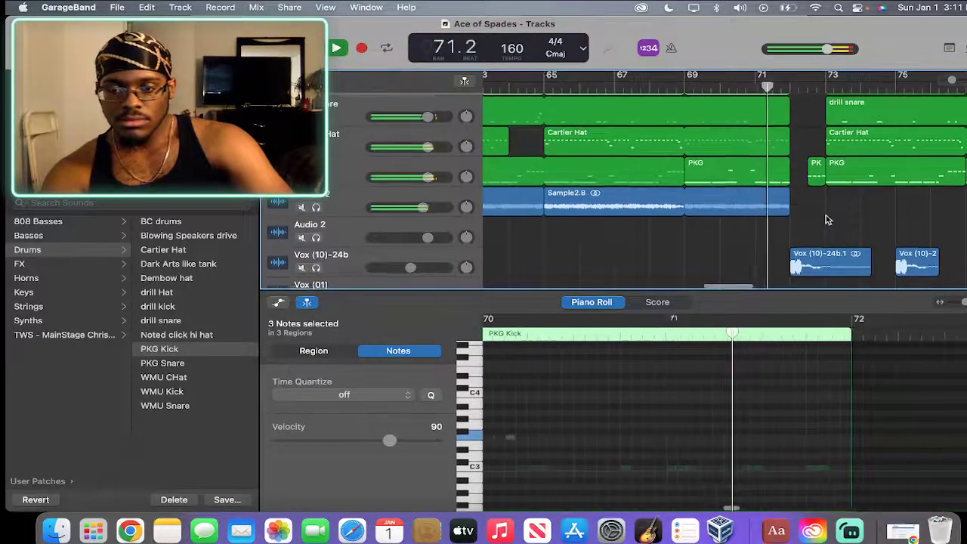
pyautogui.scroll(1, 825, 219)
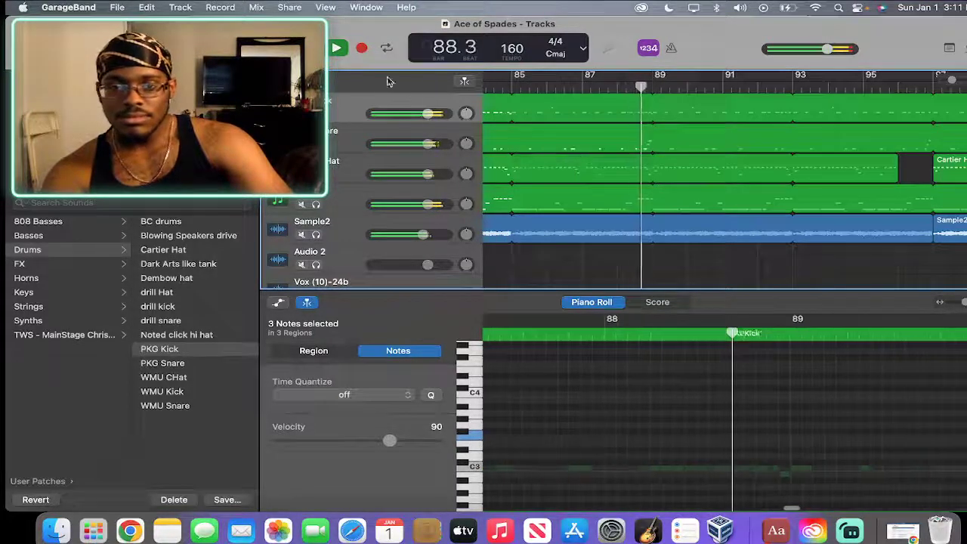
pyautogui.hscroll(5, 672, 146)
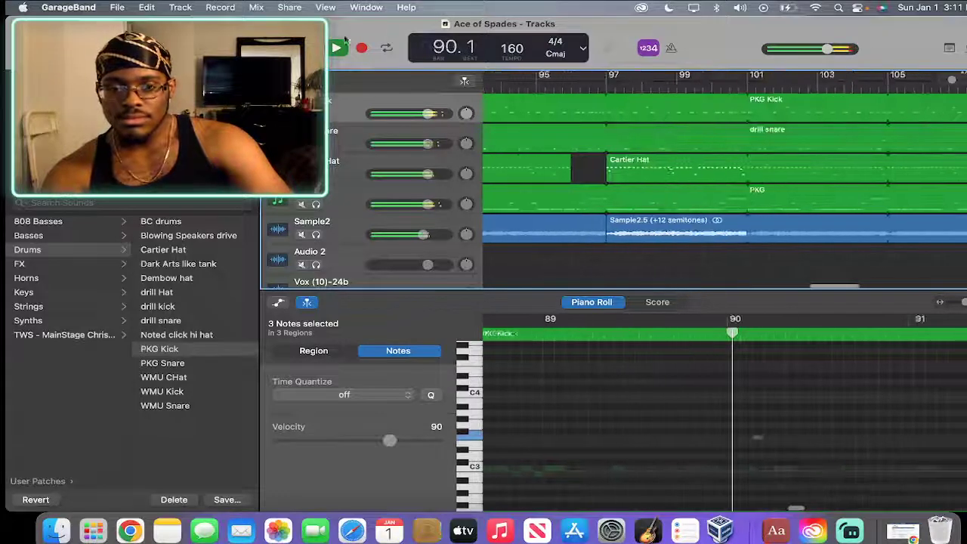
pyautogui.press('super+Left')
pyautogui.press('super+Left')
pyautogui.press('super+Left')
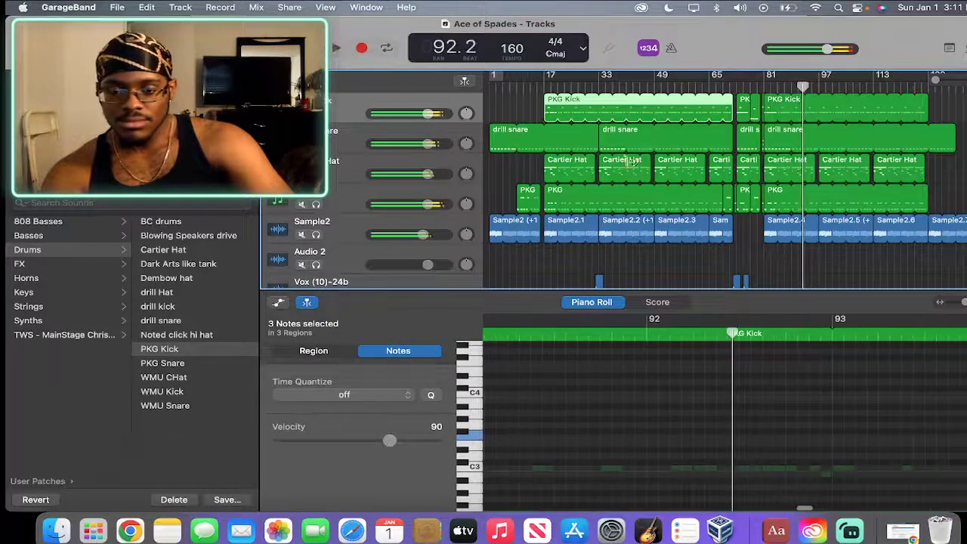
# Switch to Streamlabs Desktop and change the live stream to the Ending Soon scene.
pyautogui.click(849, 530)
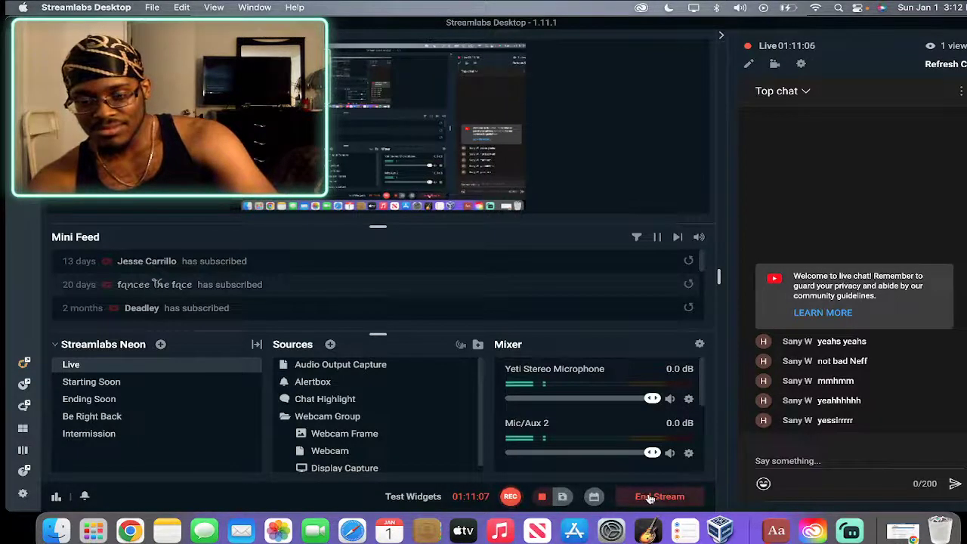
pyautogui.click(147, 398)
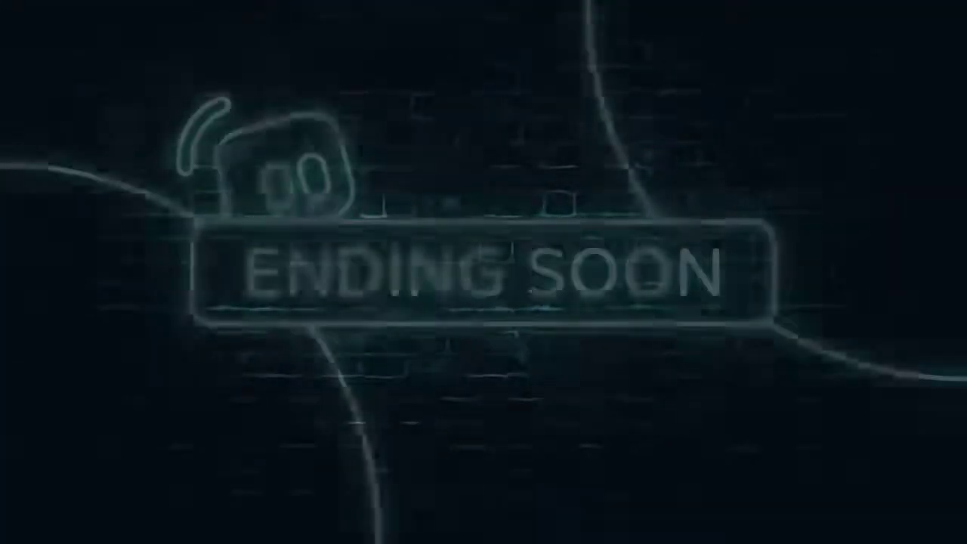